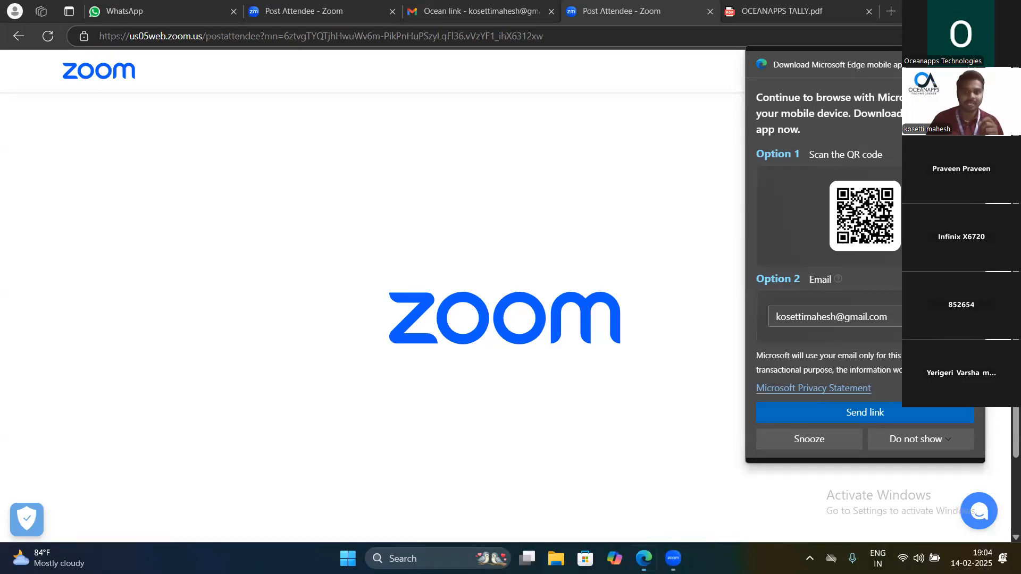
Launch Tally.ERP 9 from the desktop and enter Educational Mode with the single-user Silver Edition
click(930, 10)
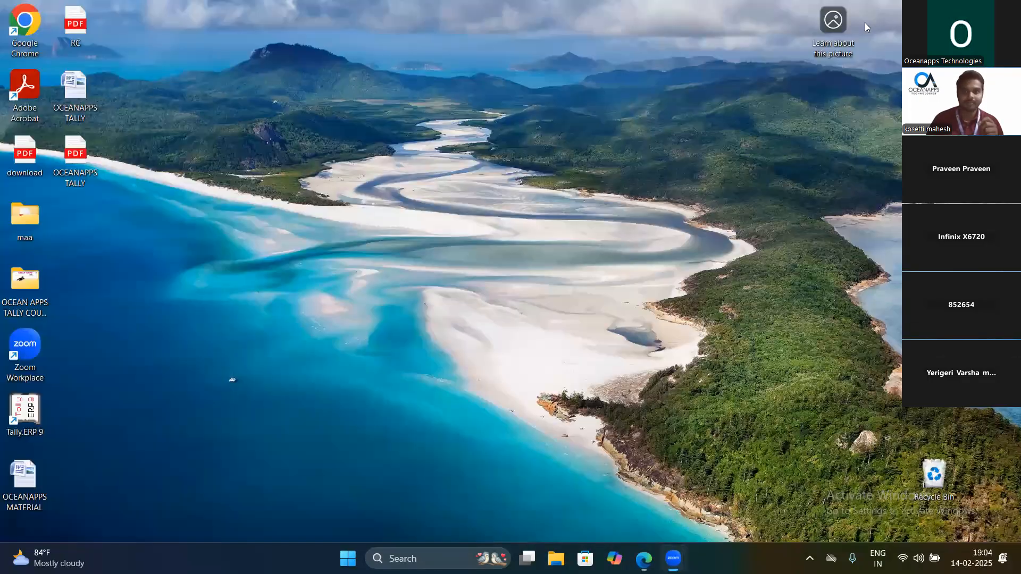
double_click(27, 412)
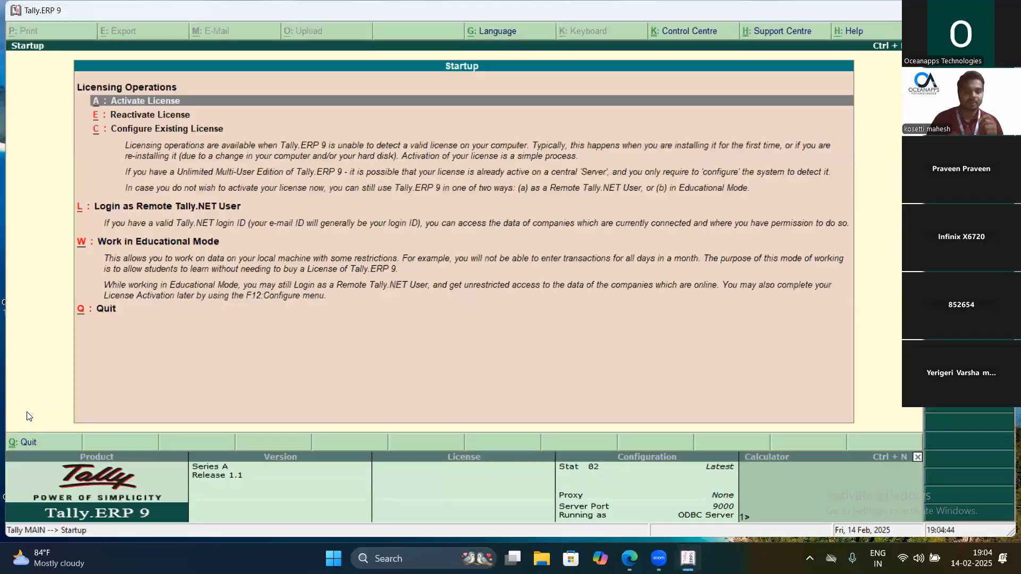
key(Down)
key(Down)
key(Down)
key(Down)
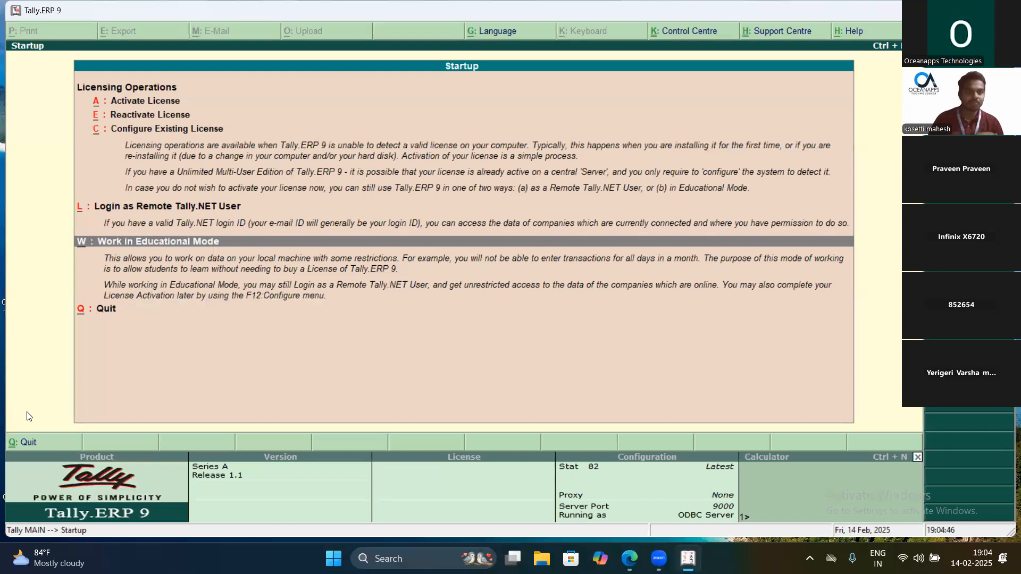
key(Return)
key(Down)
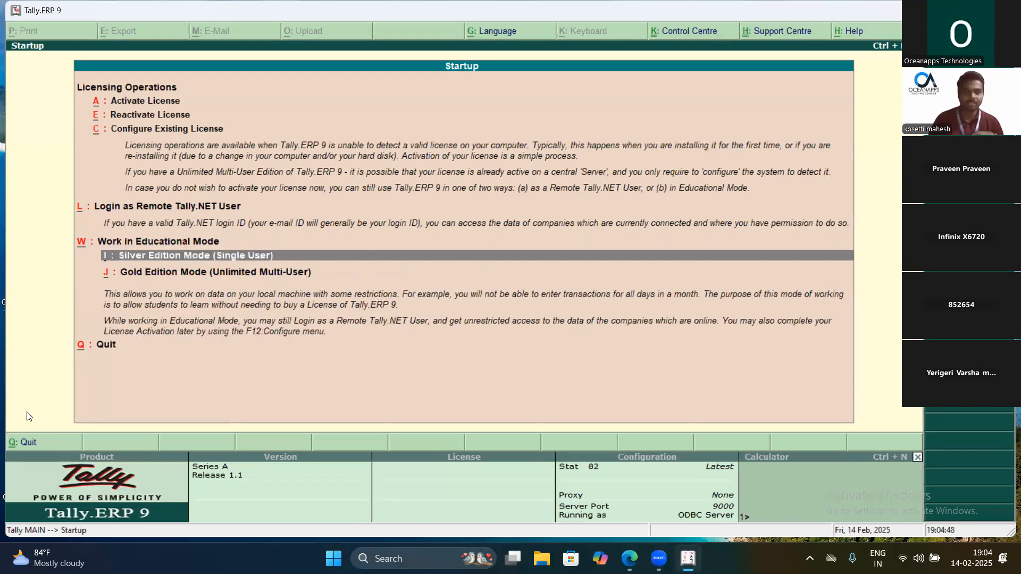
key(Return)
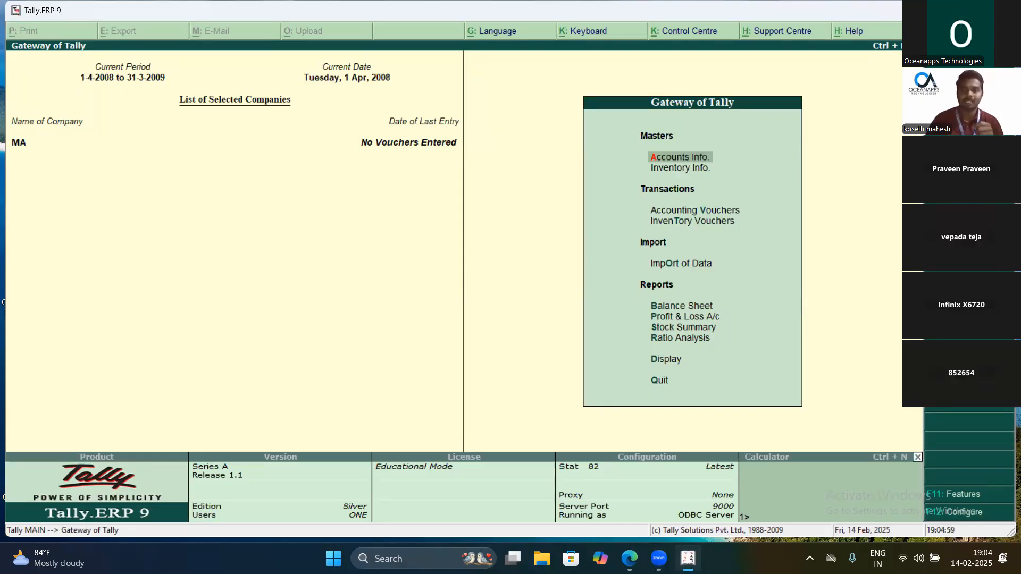
Open the OCEANAPPS TALLY PDF from the desktop and read through its trial balance ledger exercises
click(940, 10)
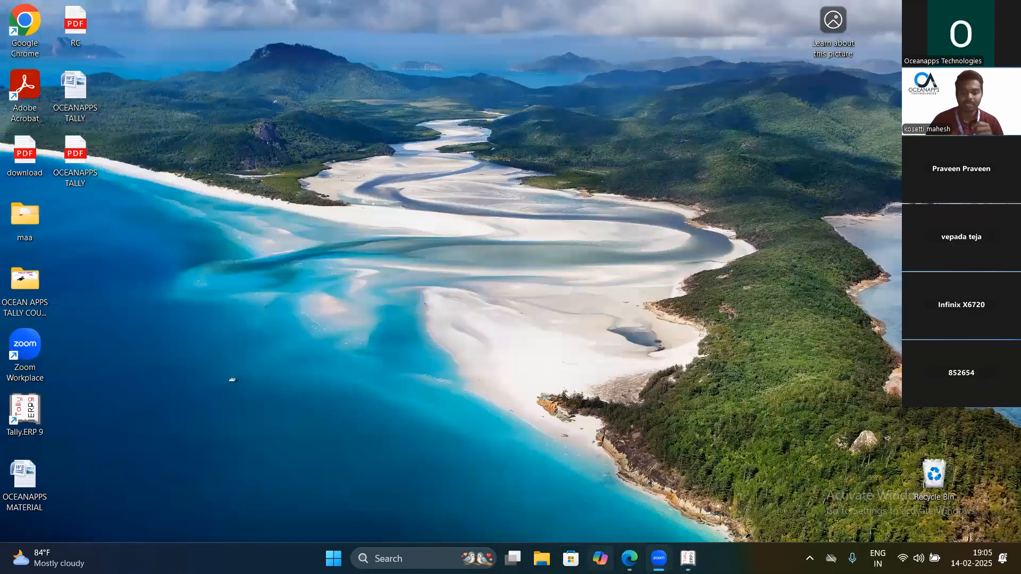
click(629, 559)
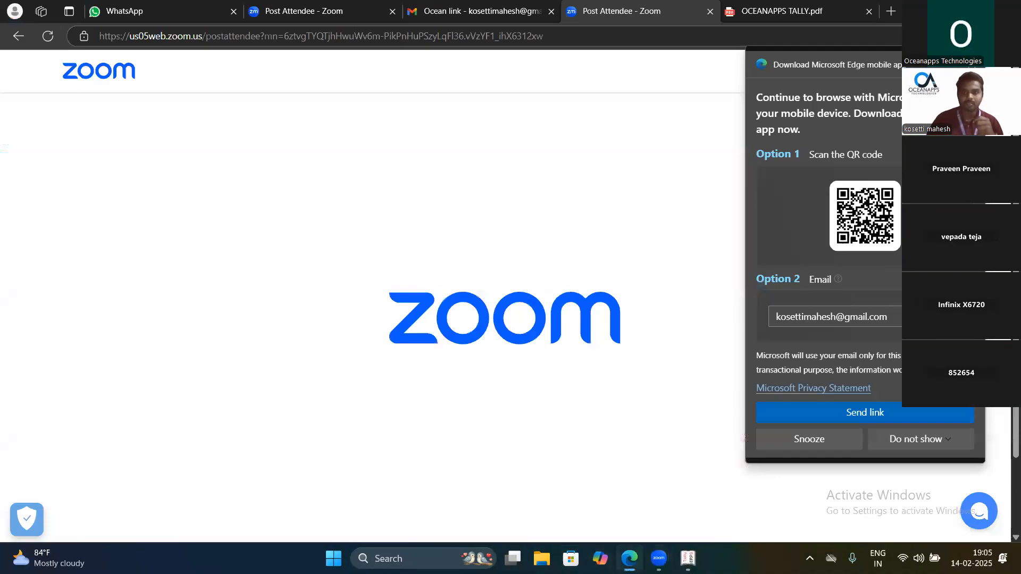
click(628, 555)
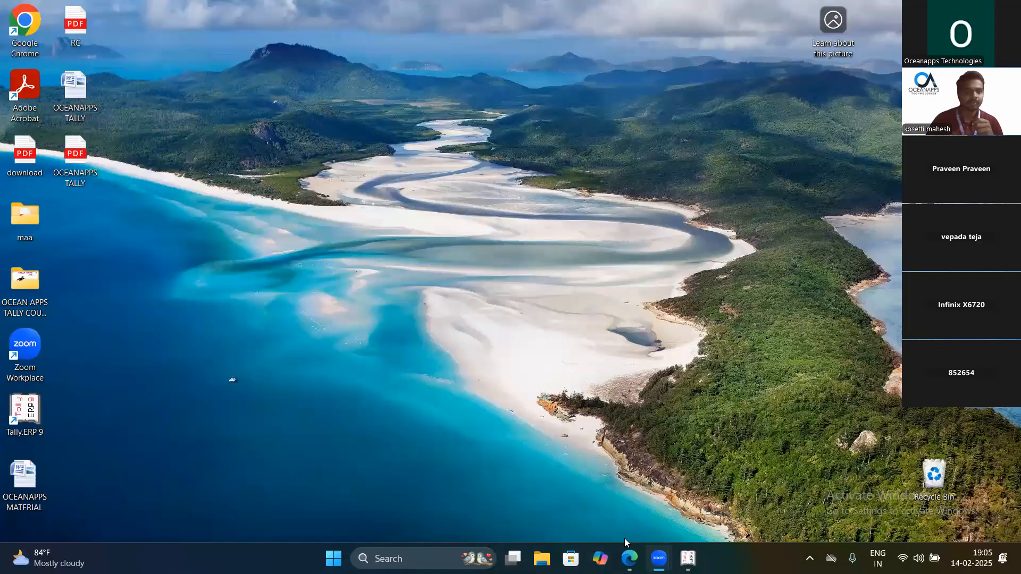
double_click(78, 156)
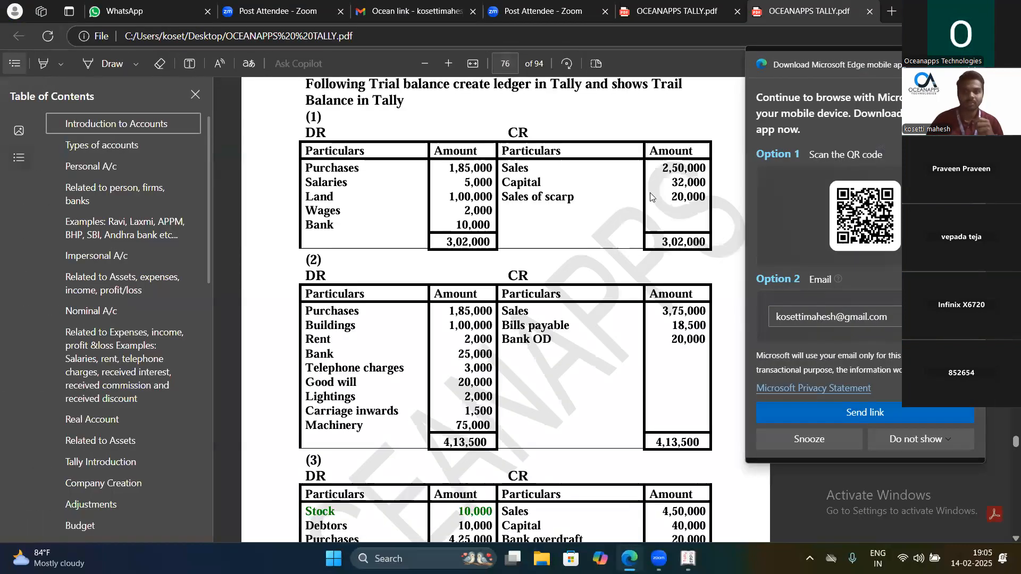
click(650, 197)
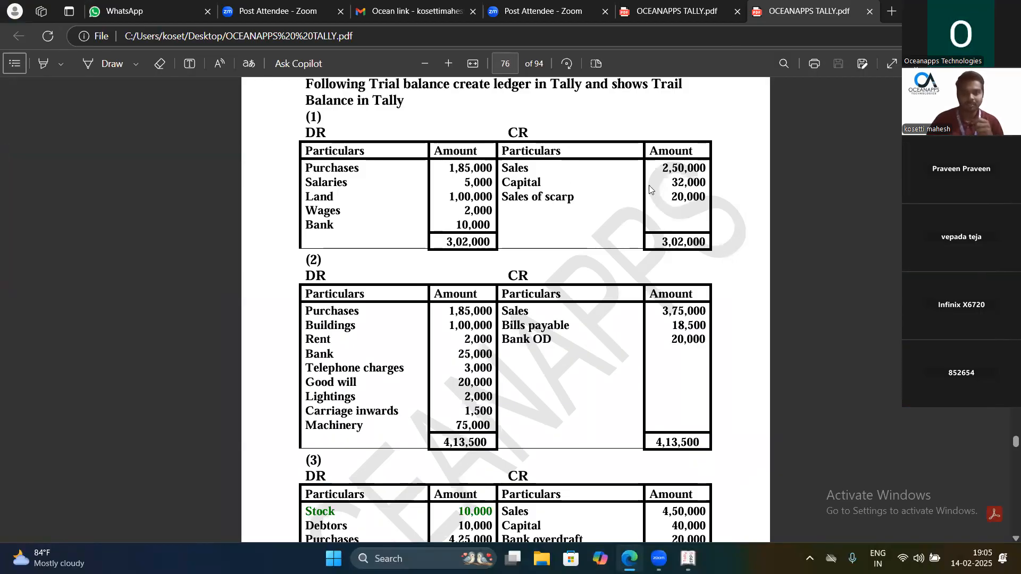
scroll(473, 216, down, 2)
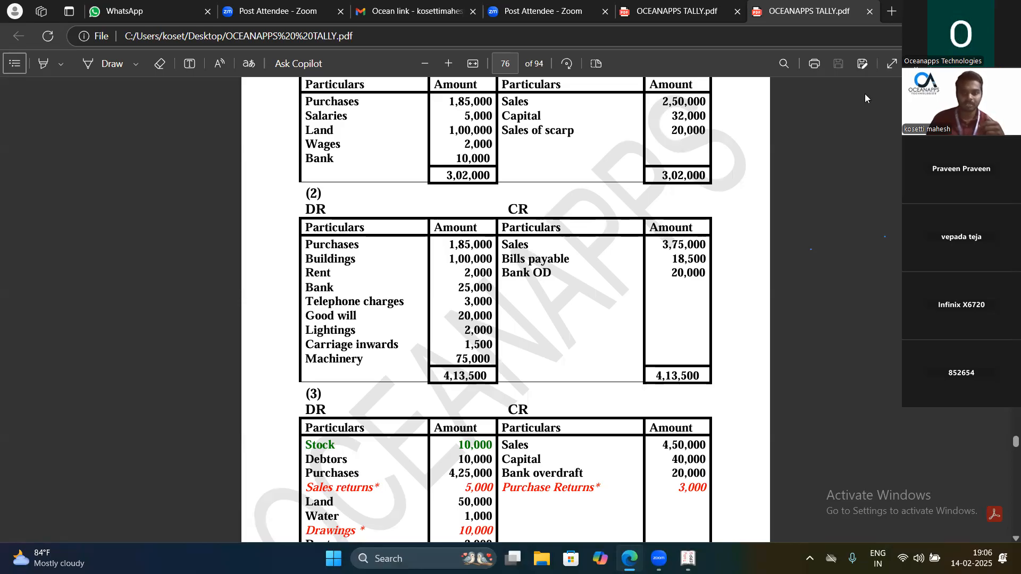
Switch back to Tally.ERP 9 and start a new company named Rk Traders, keeping the same mailing name
key(super+d)
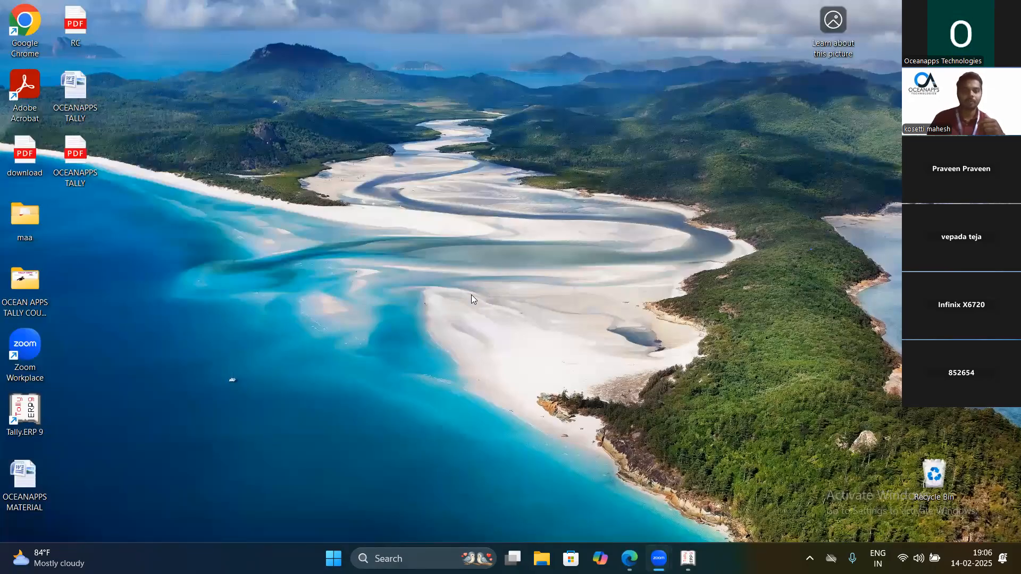
key(alt+Tab)
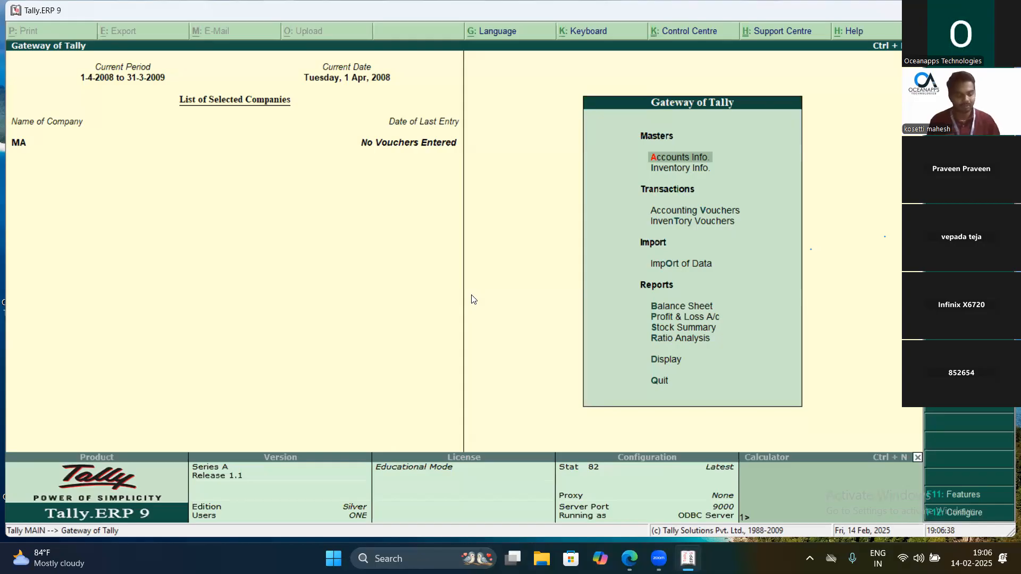
key(alt+F3)
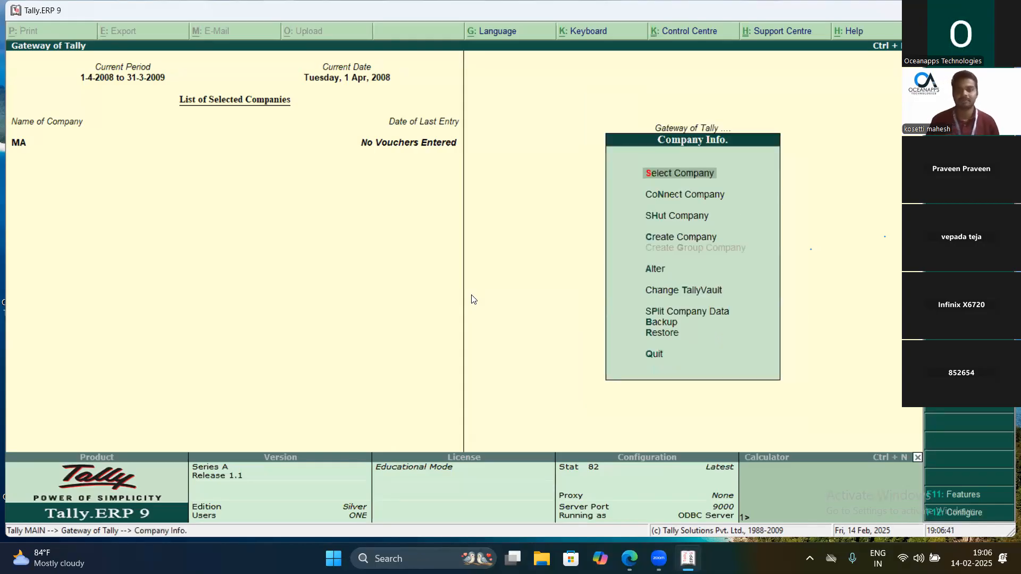
key(Down)
key(Down)
key(Down)
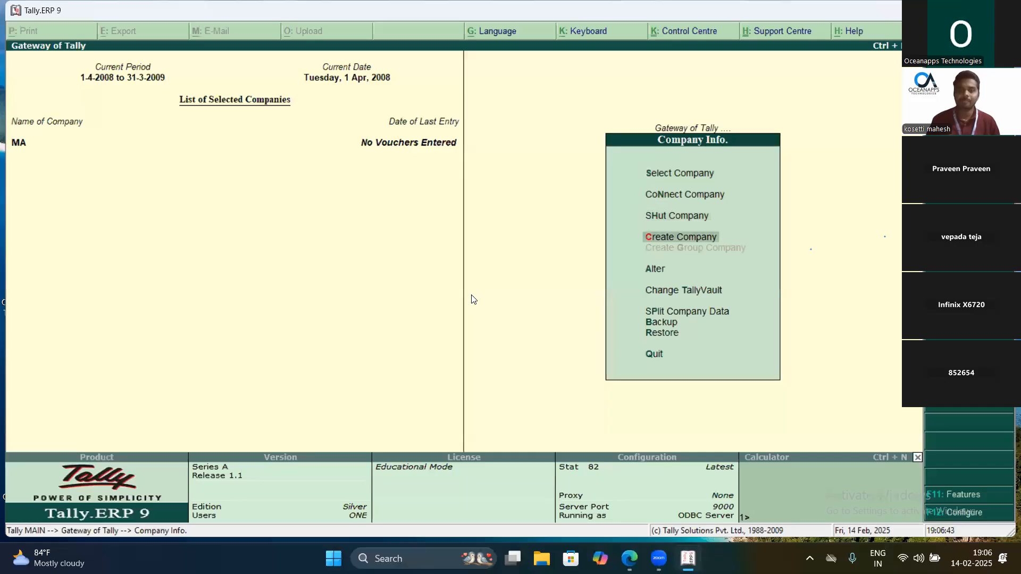
key(Return)
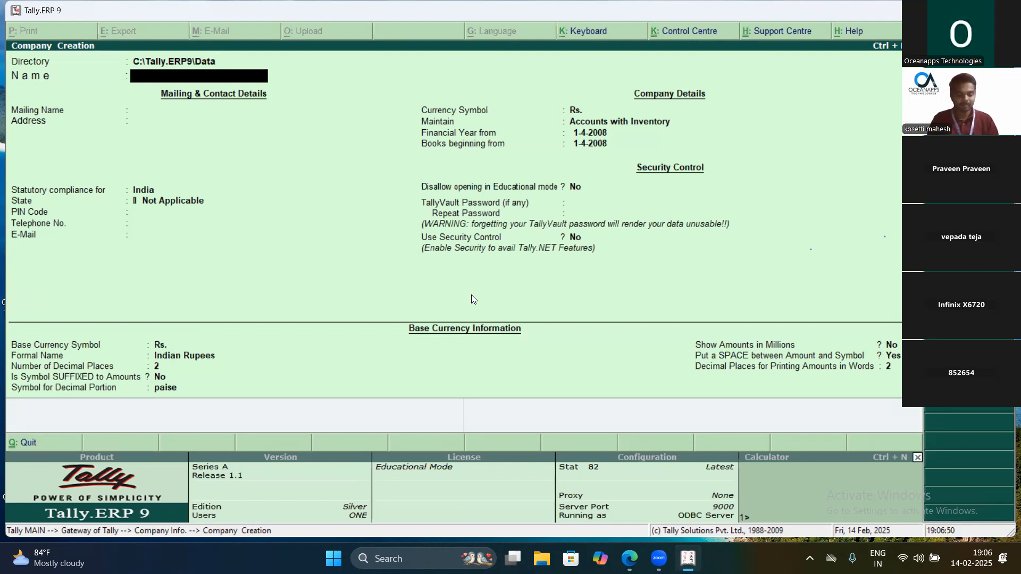
text(R)
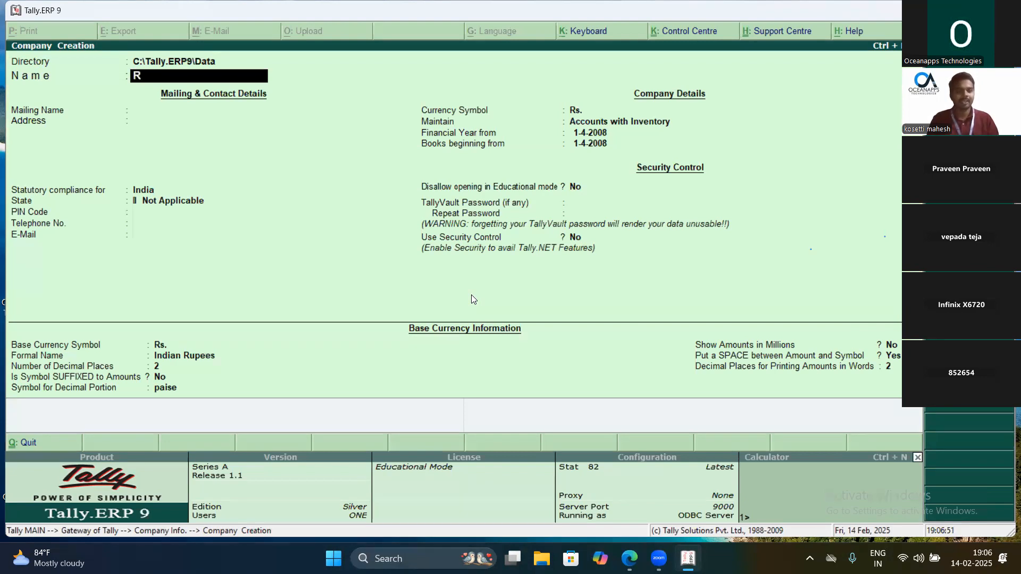
text(k Traders)
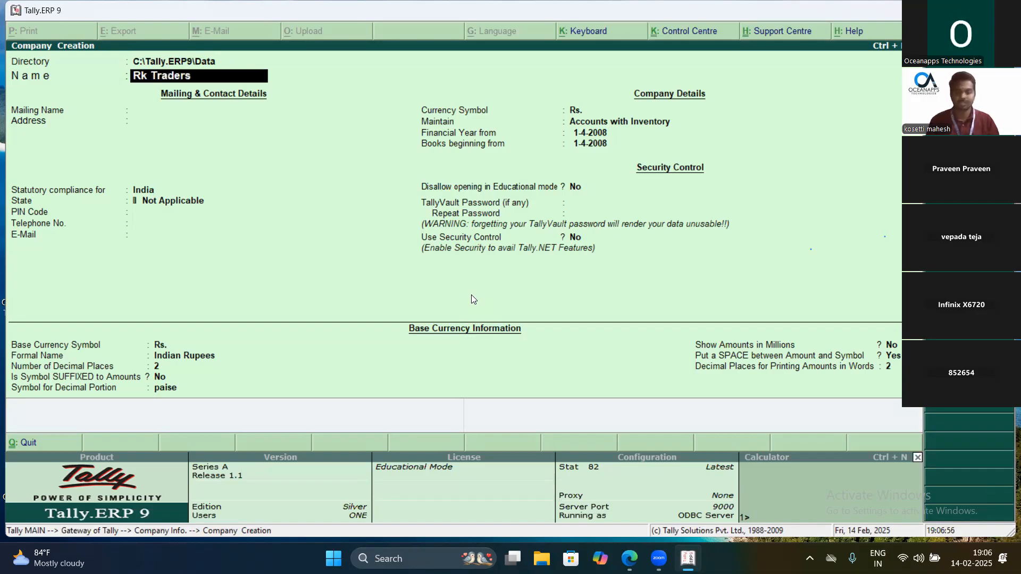
key(Return)
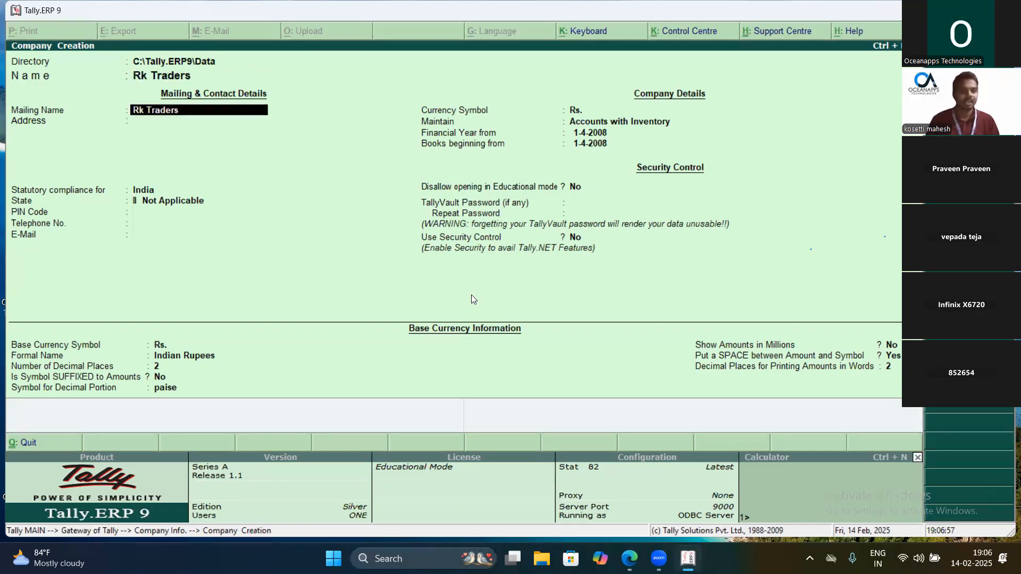
key(Return)
text(1-1-26)
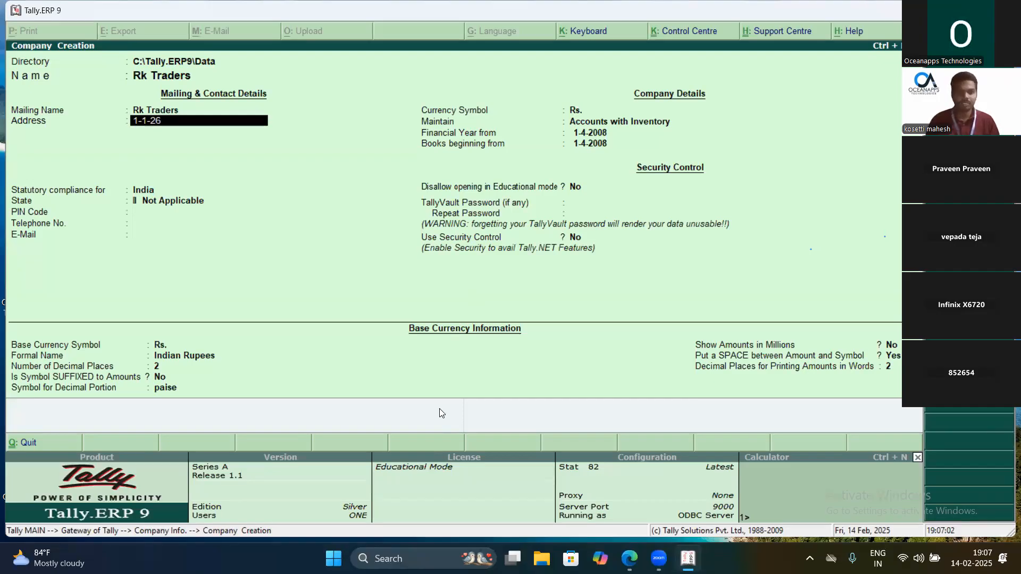
key(Return)
text(Ka)
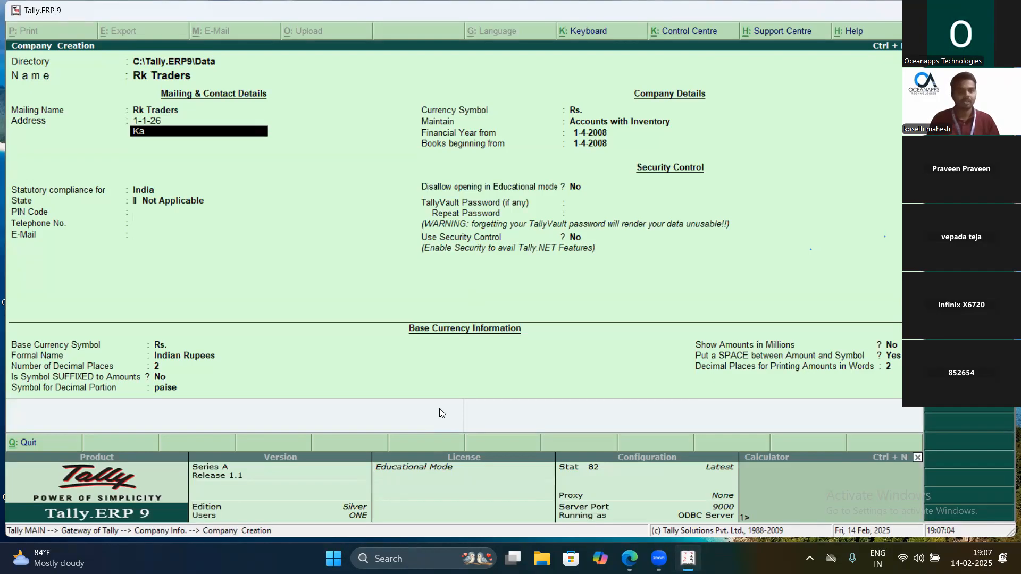
text(kin Ada)
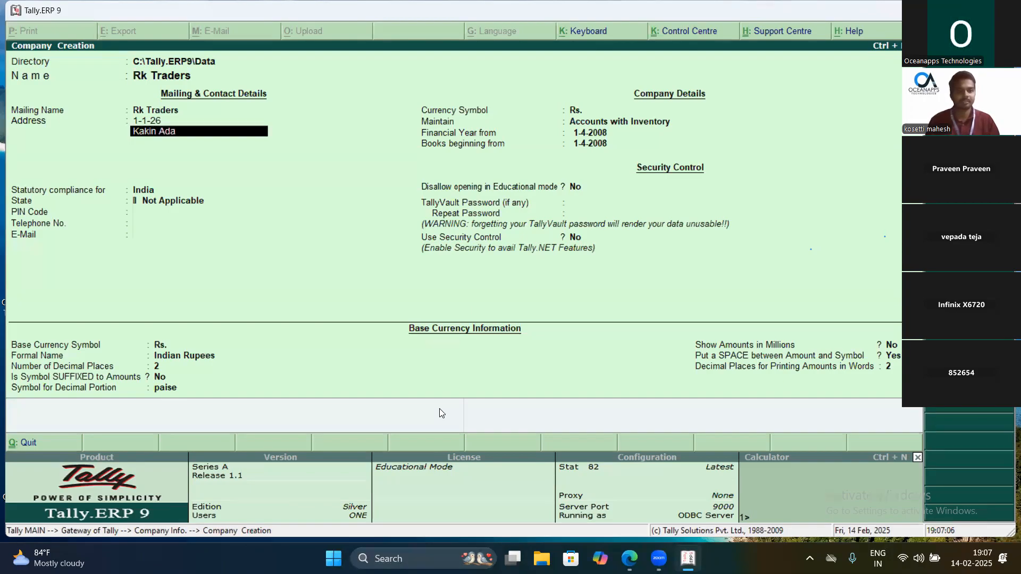
key(BackSpace)
key(BackSpace)
key(BackSpace)
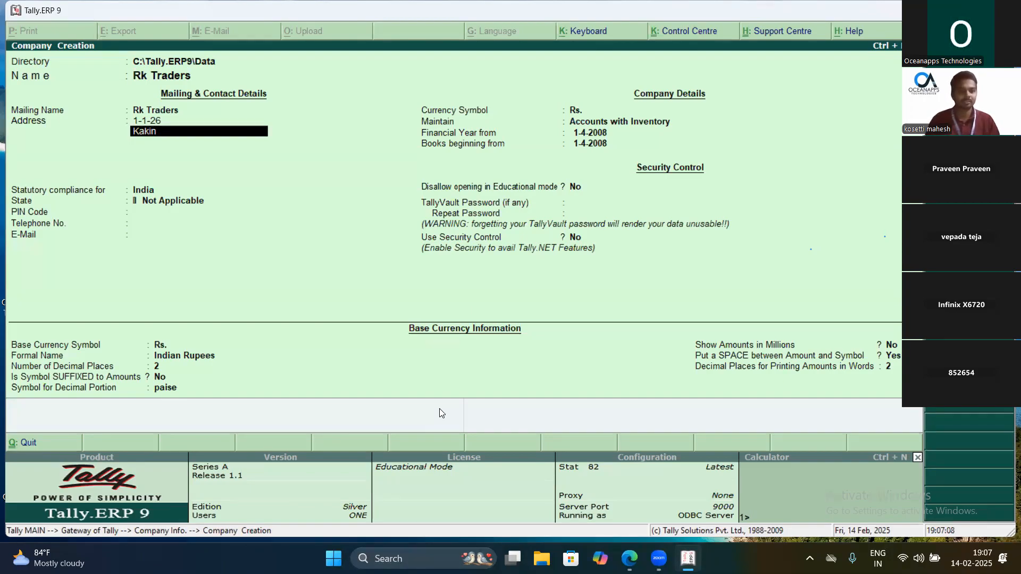
text(Ad)
key(BackSpace)
key(BackSpace)
key(BackSpace)
key(BackSpace)
key(BackSpace)
key(BackSpace)
key(BackSpace)
key(BackSpace)
key(BackSpace)
Enter the company's city as its address and keep India for statutory compliance
text(Kakind)
key(BackSpace)
text(ada)
key(Return)
key(Return)
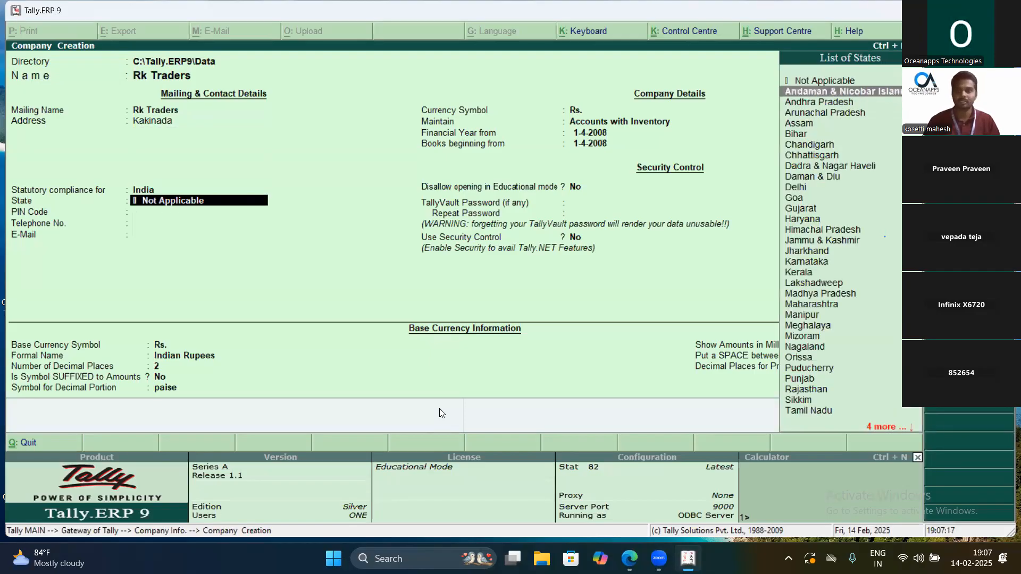
Set the company's state to Andhra Pradesh and leave the PIN code, telephone and e-mail fields empty
key(Down)
key(Return)
key(Return)
key(Return)
key(Return)
key(Return)
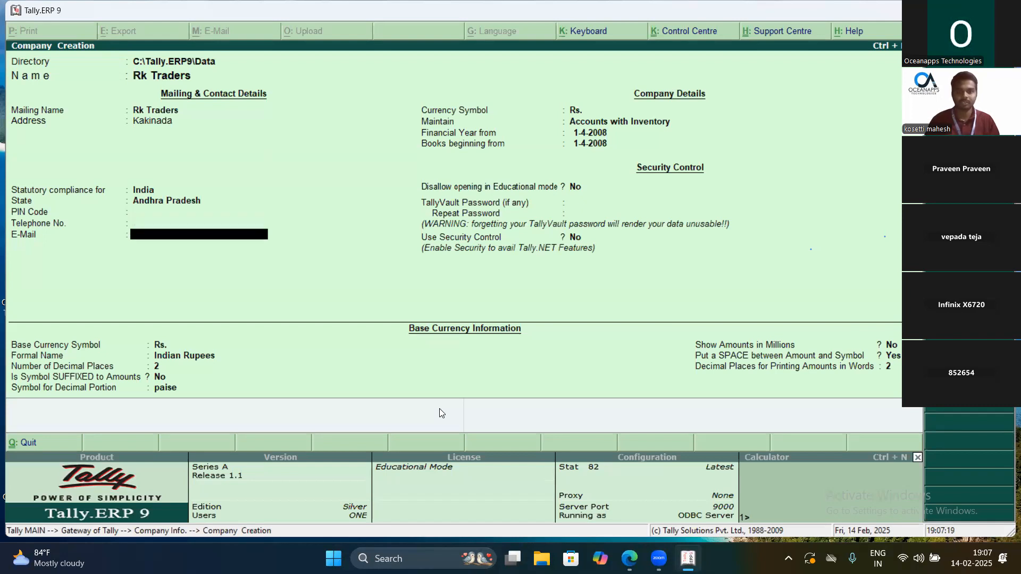
Set the company to maintain Accounts Only, with the financial year and books beginning from 1-4-2024
key(Up)
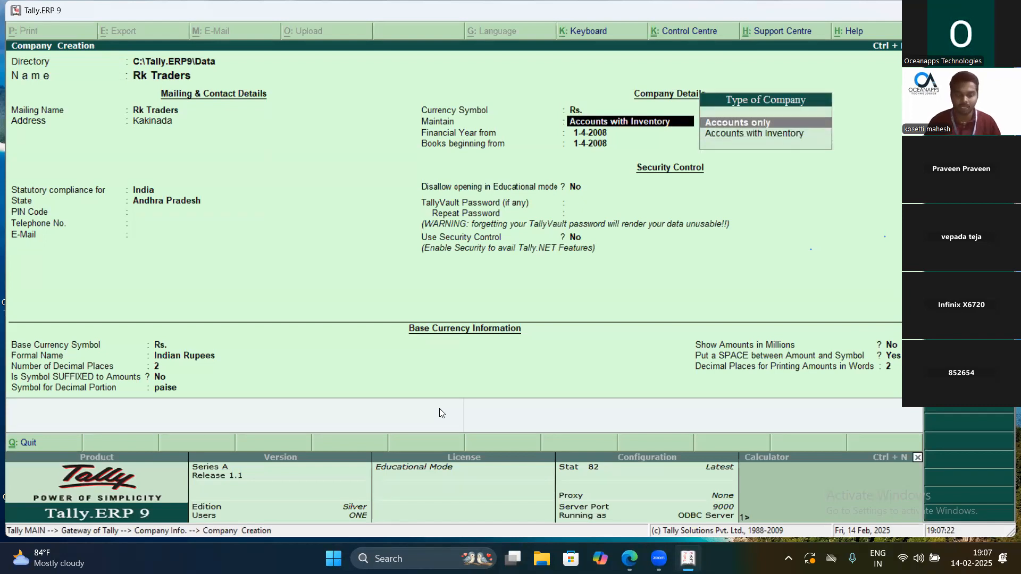
key(Return)
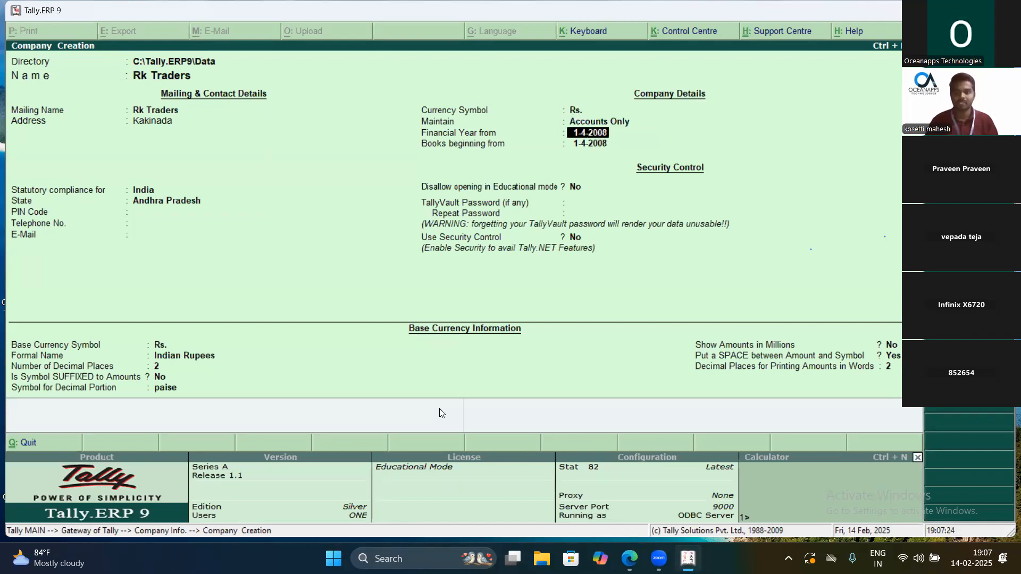
text(1-)
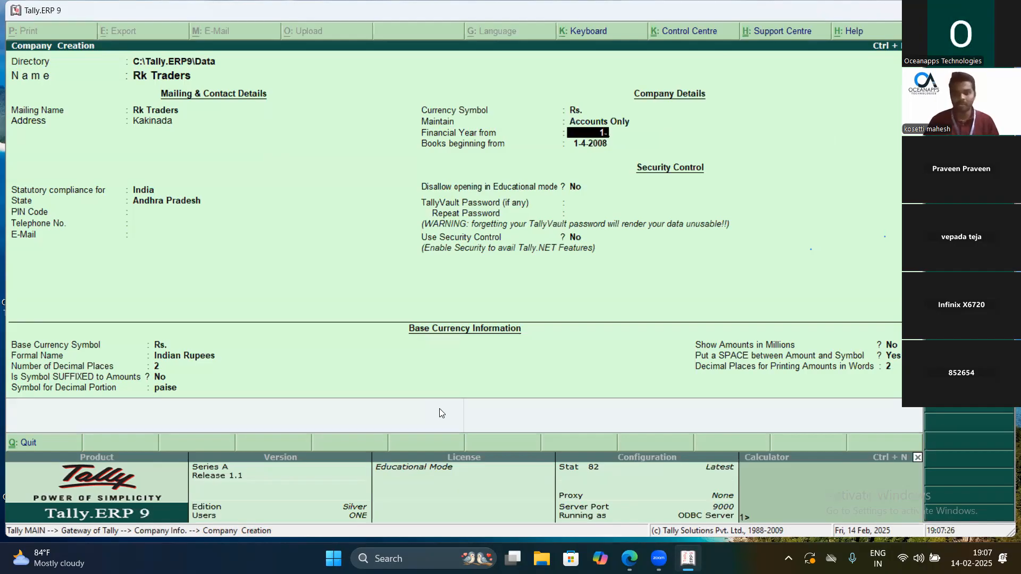
text(4-2024)
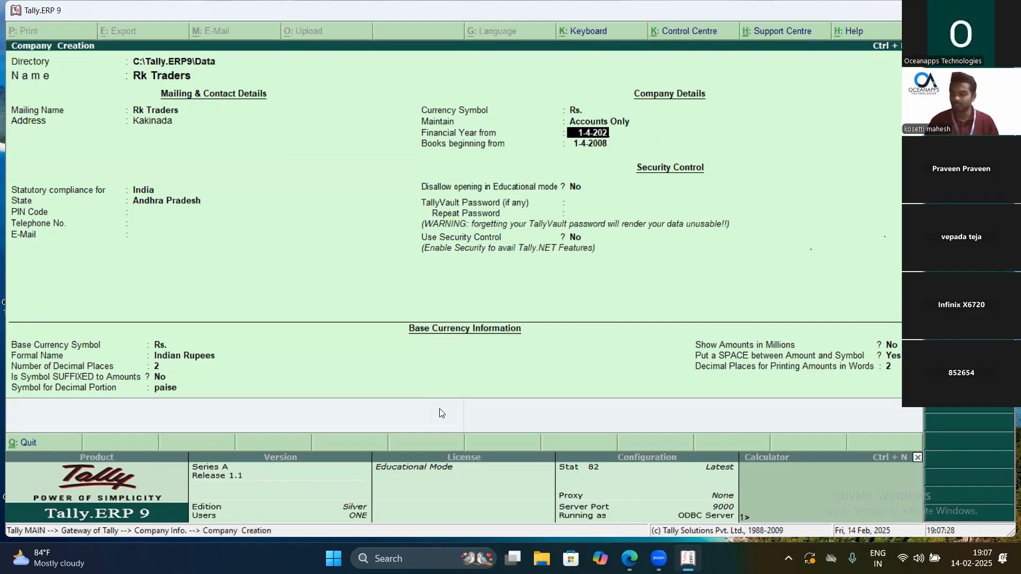
key(Return)
key(Return)
Keep the default security and base currency settings, leave the TallyVault password empty, and save the Rk Traders company
key(Return)
key(Return)
key(Return)
key(Return)
key(Return)
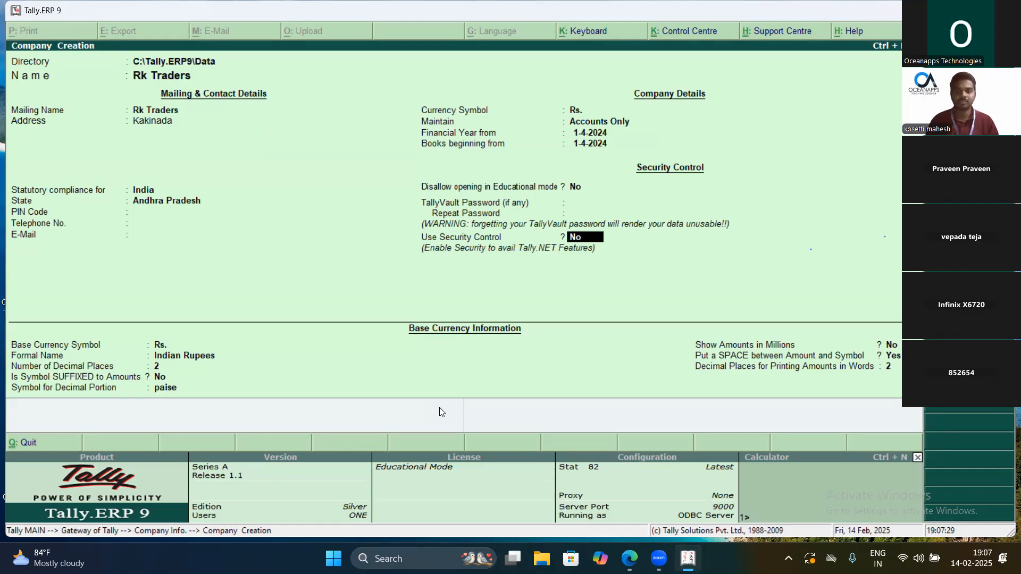
key(Return)
key(Return)
key(Return)
key(Return)
key(Return)
key(Return)
key(Return)
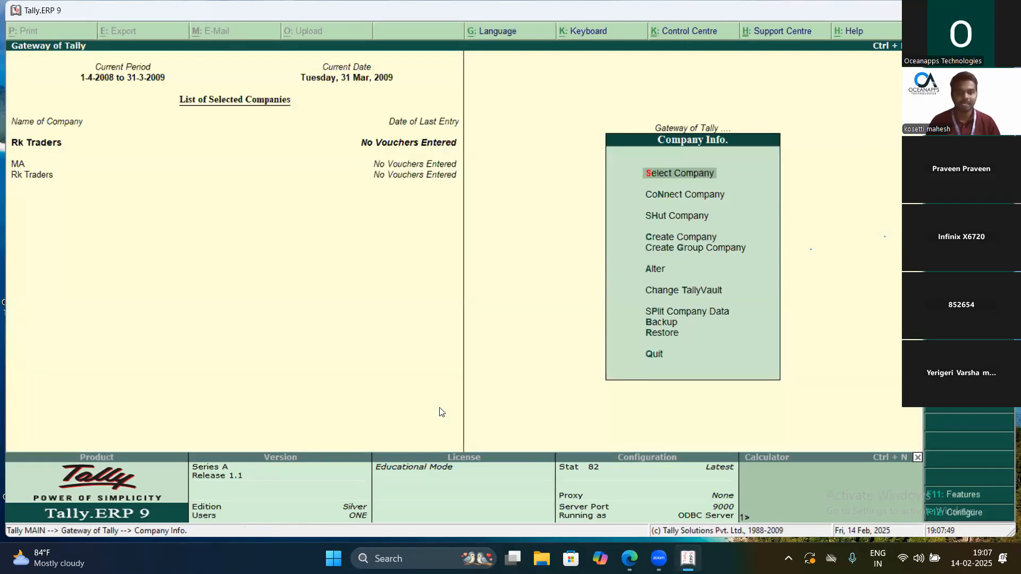
Leave the company information menu and return to the Gateway of Tally
key(Escape)
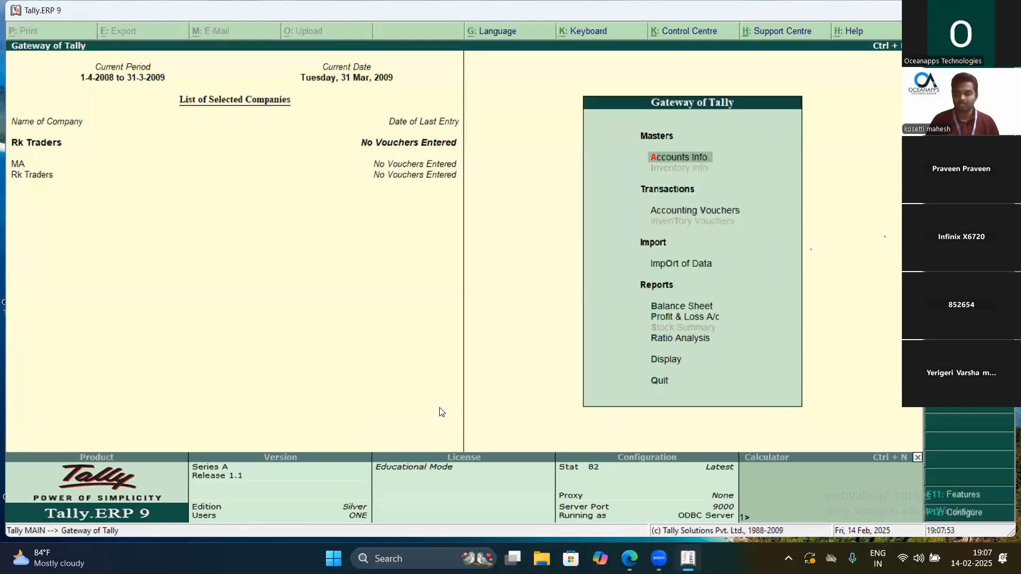
key(Return)
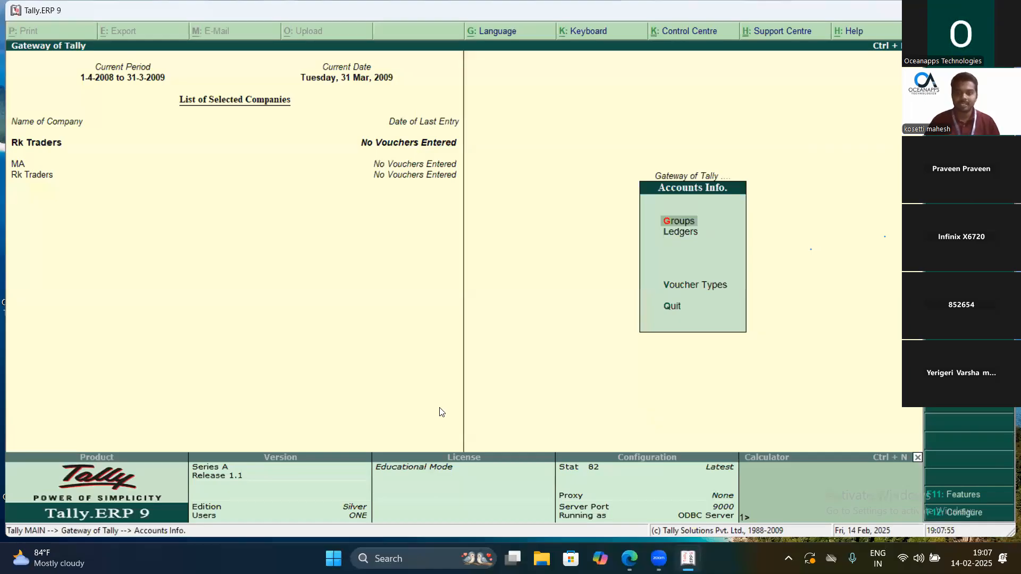
key(Down)
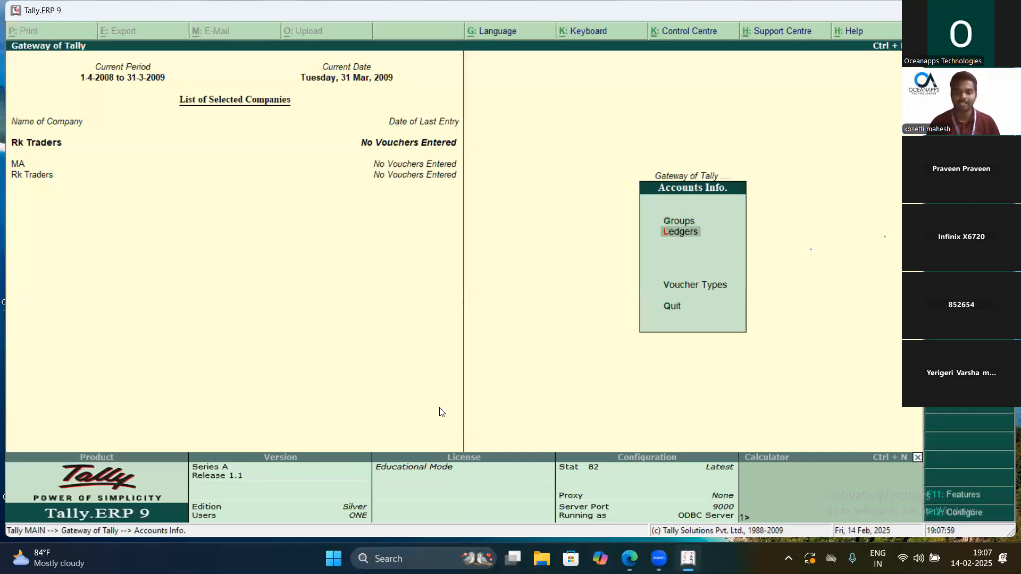
key(Return)
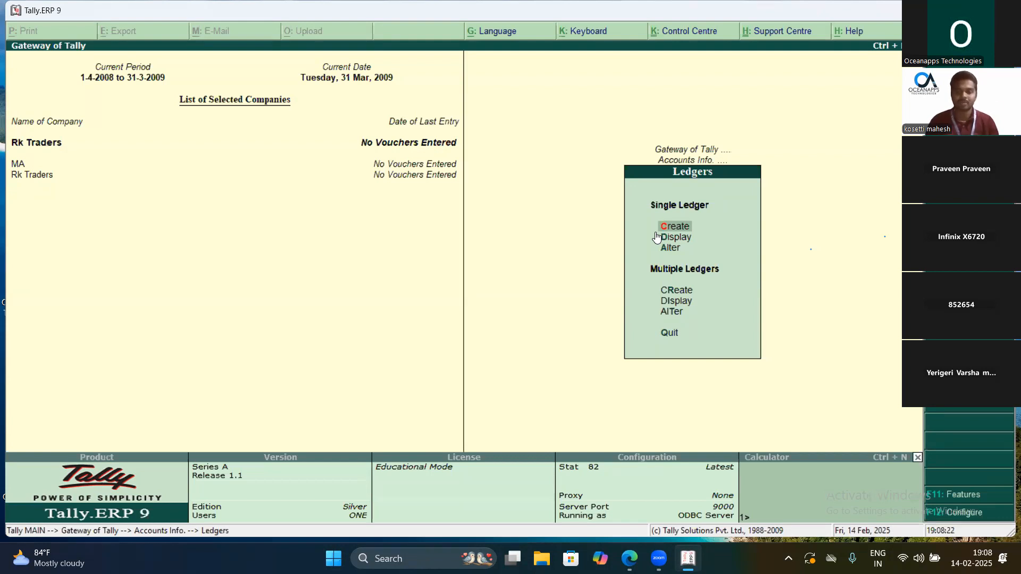
key(Down)
key(Down)
key(Down)
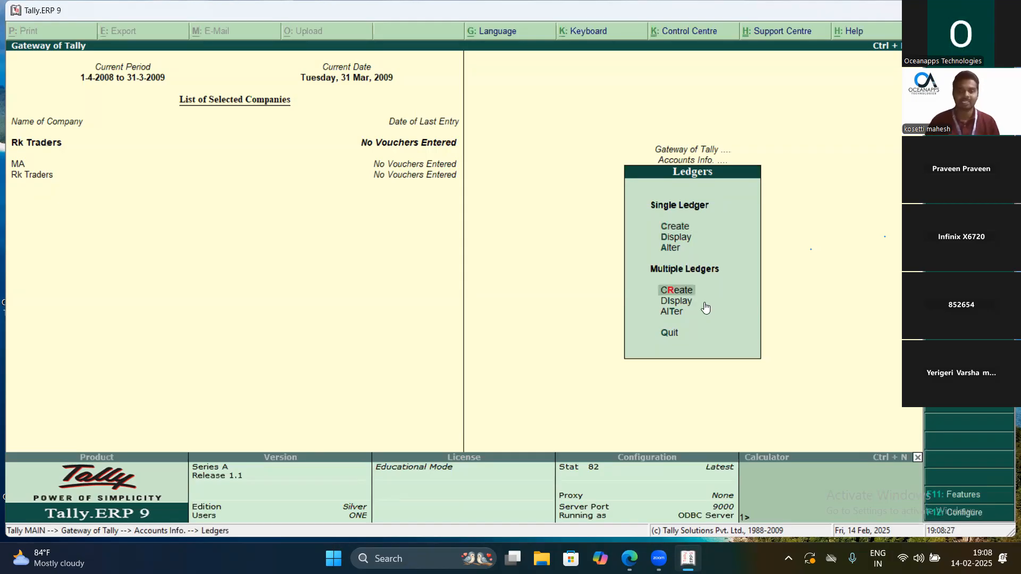
key(Up)
key(Up)
key(Up)
key(Up)
key(Down)
key(Down)
key(Down)
key(Down)
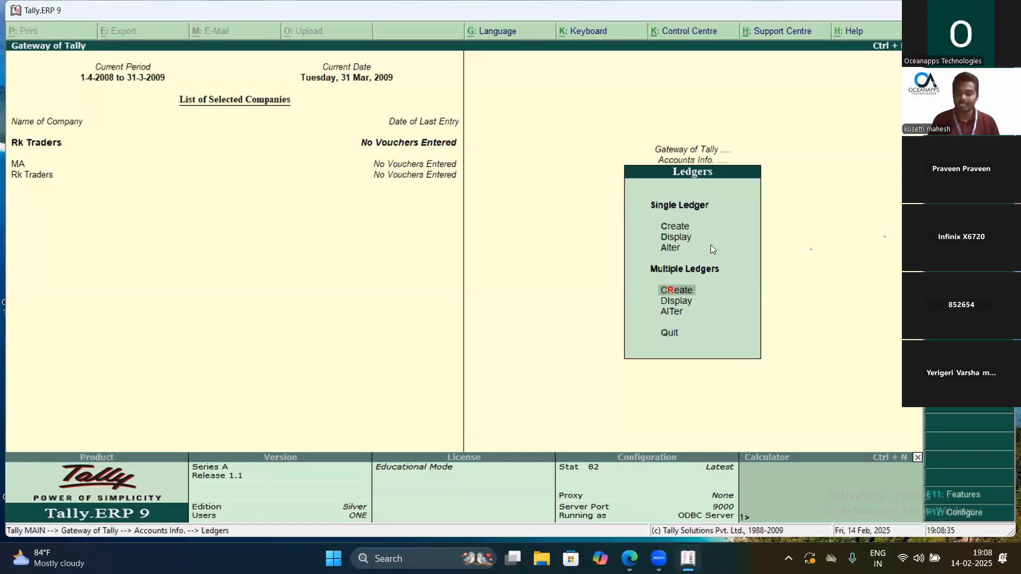
key(Return)
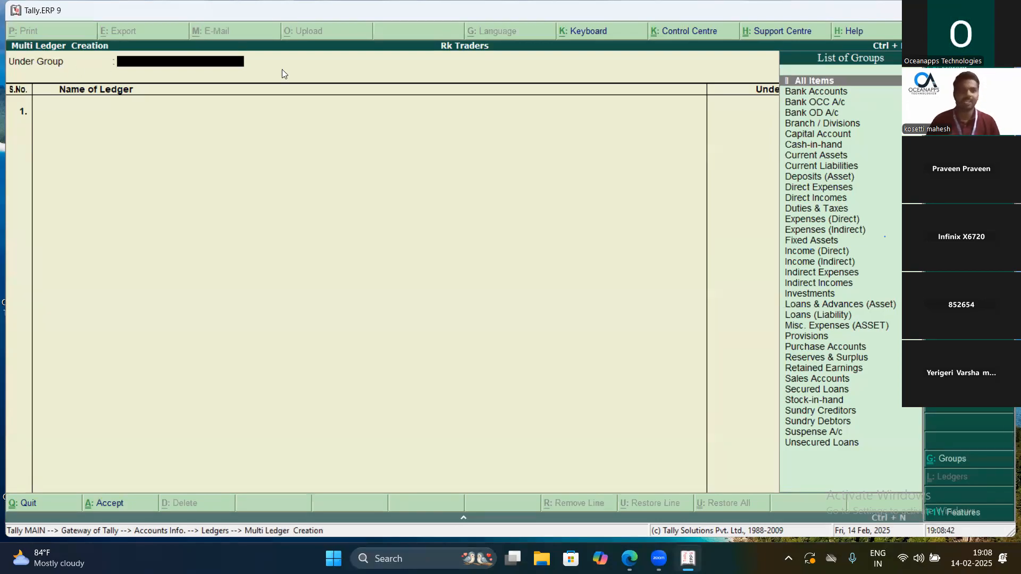
key(Return)
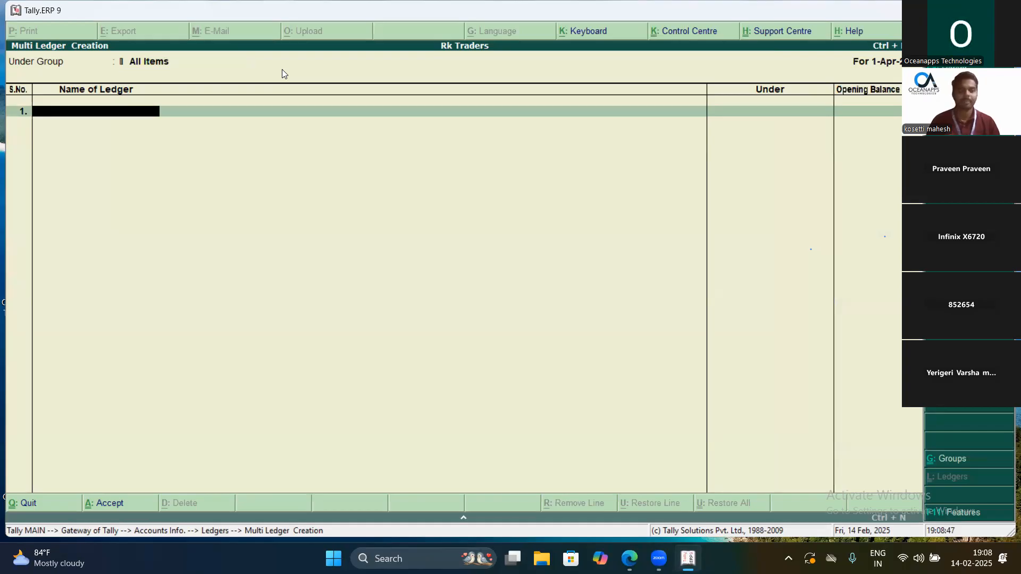
key(Escape)
key(y)
key(Escape)
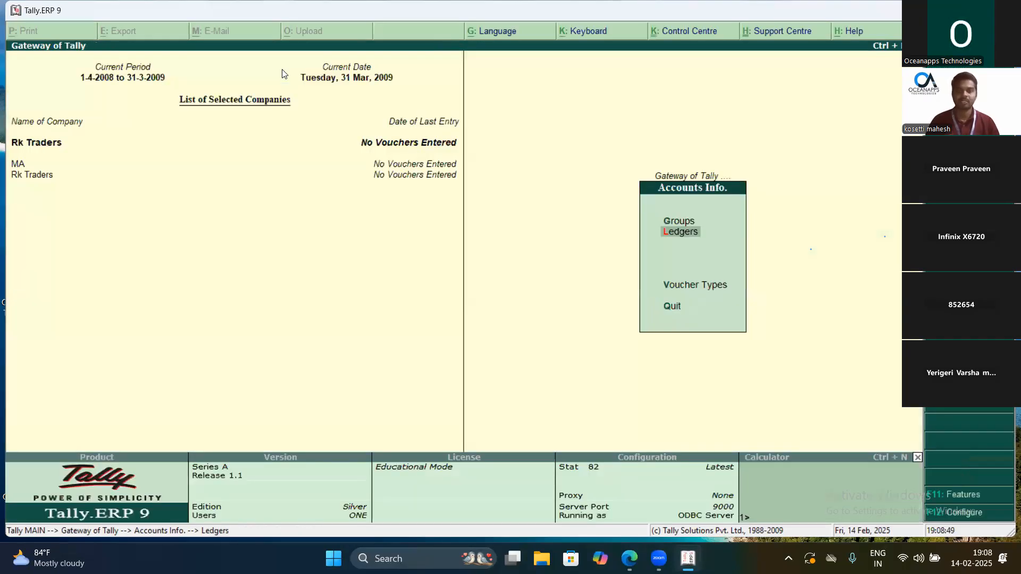
key(Escape)
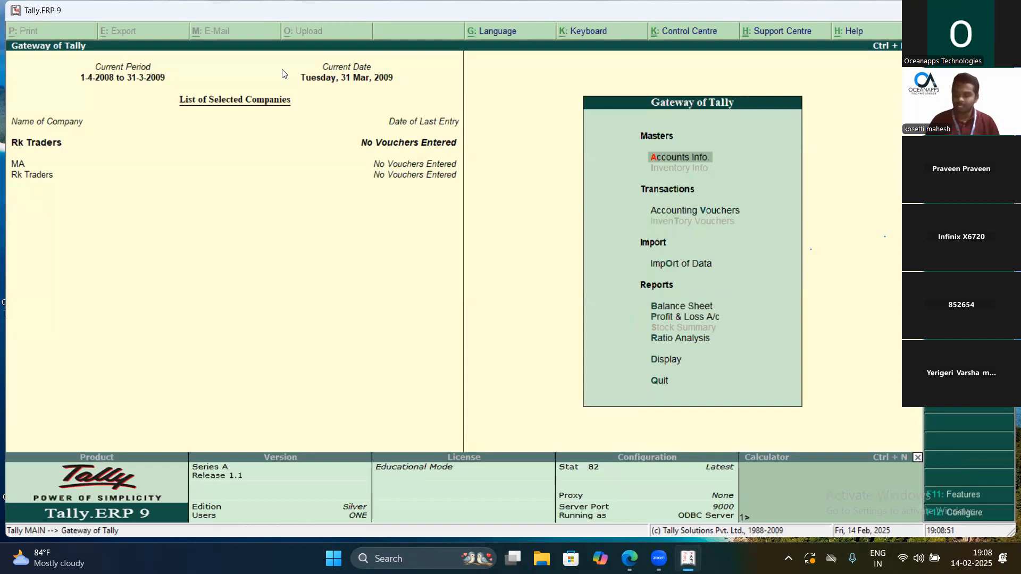
Start creating multiple ledgers for Rk Traders, with All Items as the parent group
key(Return)
key(Down)
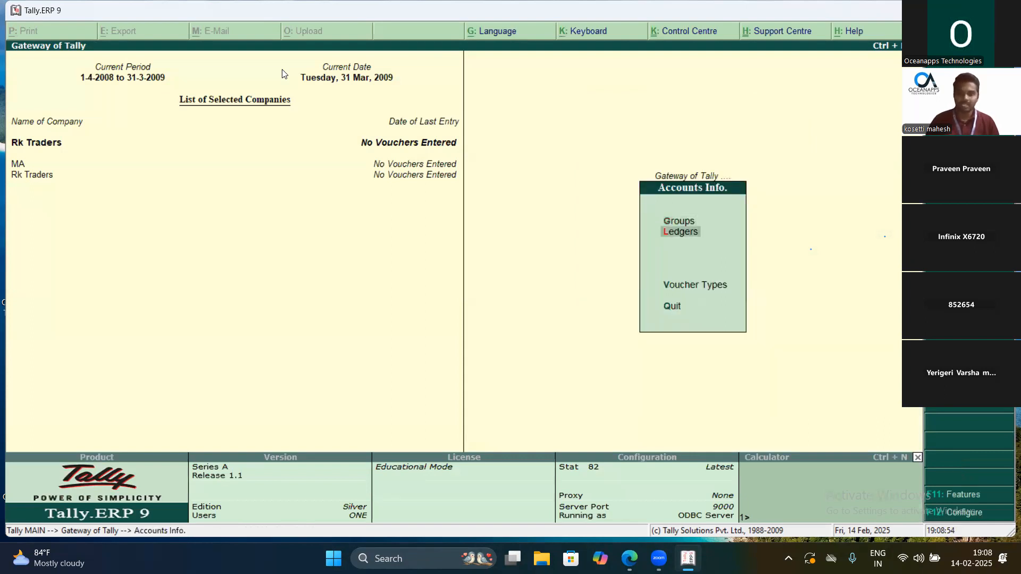
key(Return)
key(Down)
key(Down)
key(Down)
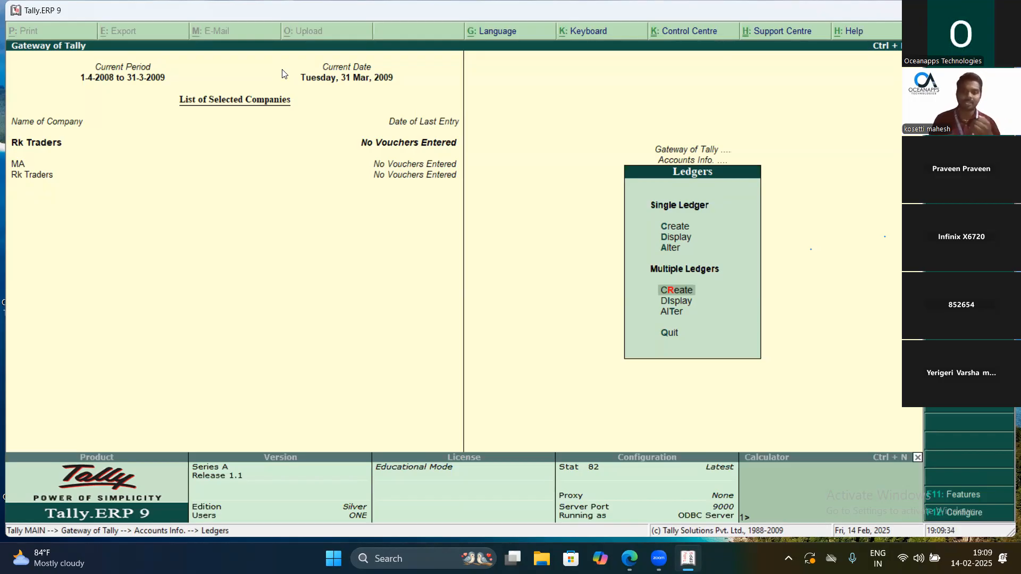
key(Return)
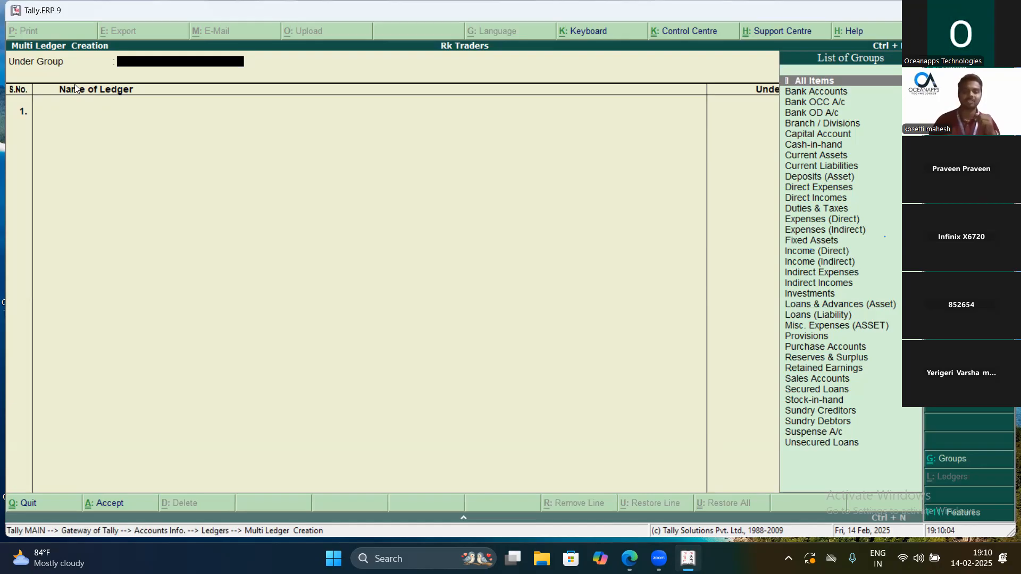
key(Return)
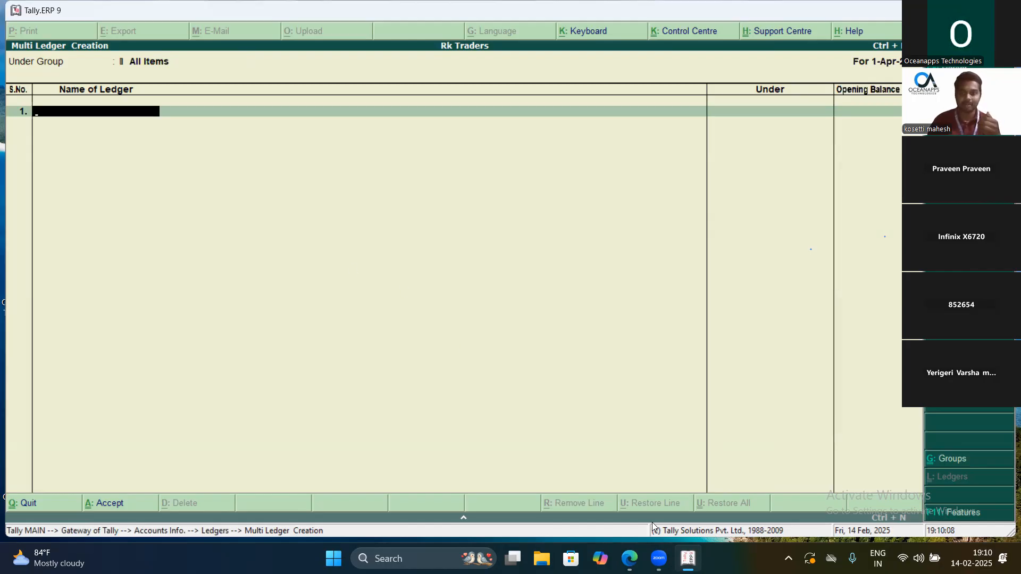
Consult trial balance exercise 2 in the browser's PDF and add its Purchases ledger in Tally under Purchase Accounts with opening balance 1,85,000
key(alt+Tab)
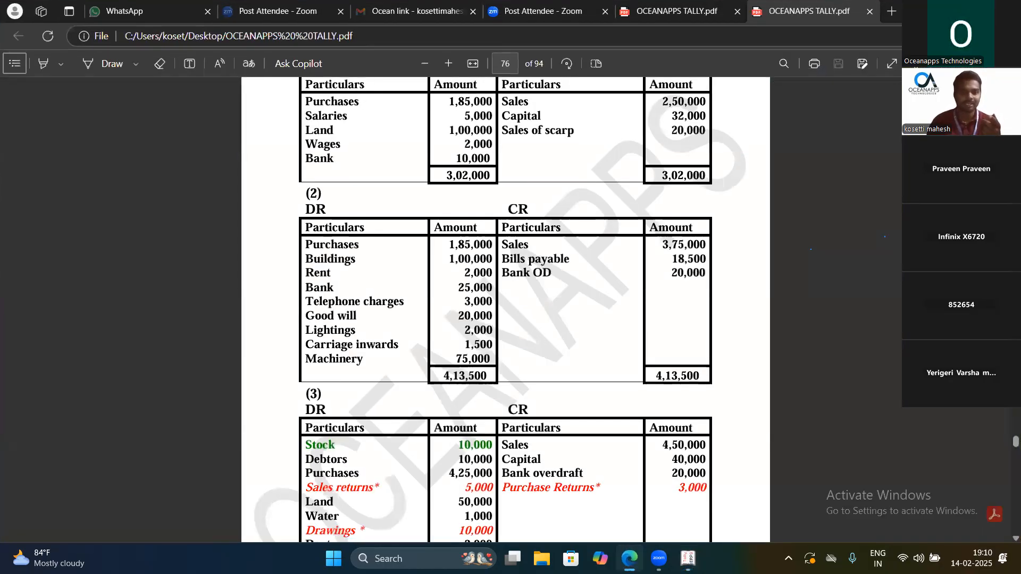
click(333, 247)
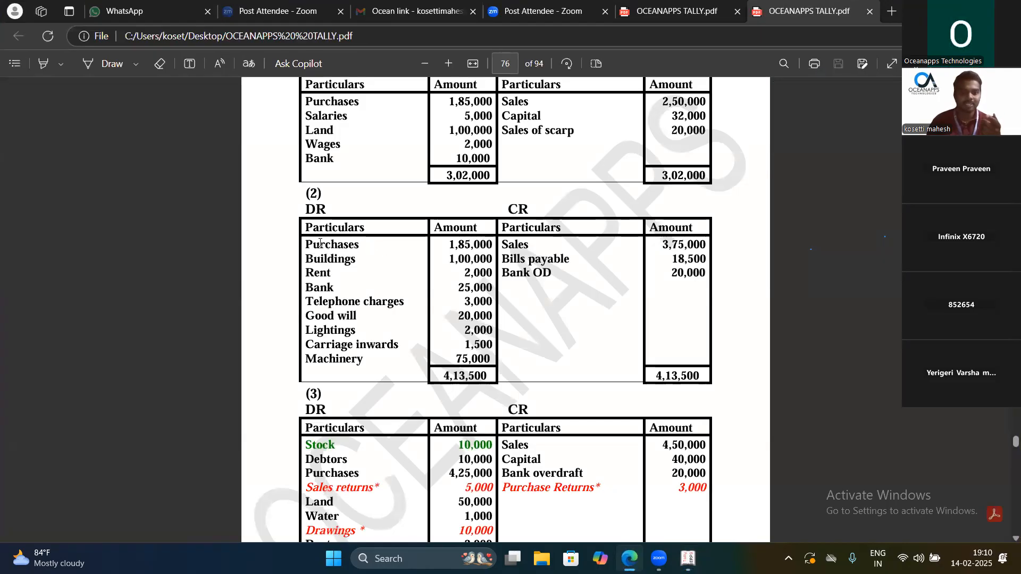
drag(306, 244, 490, 245)
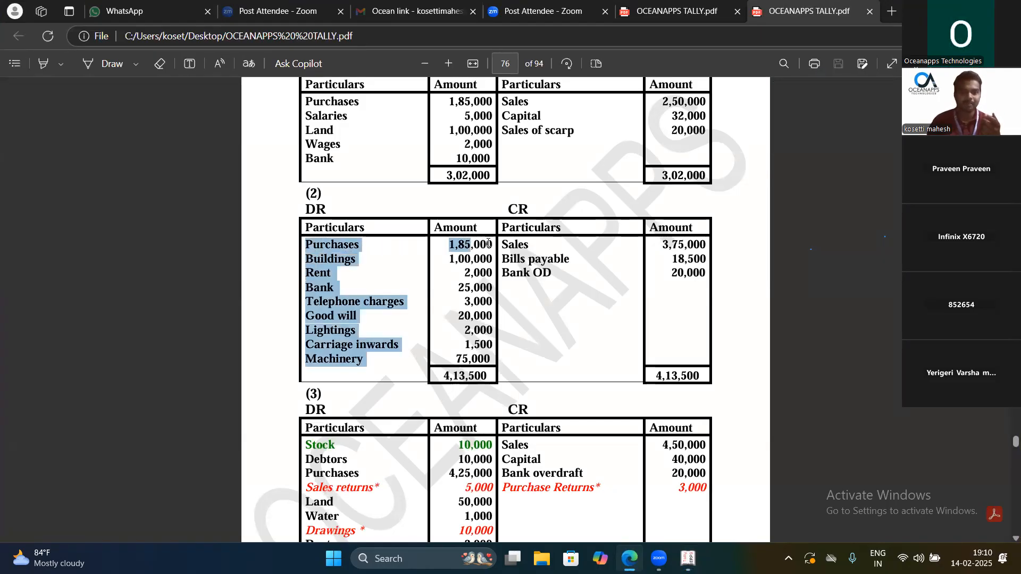
click(464, 360)
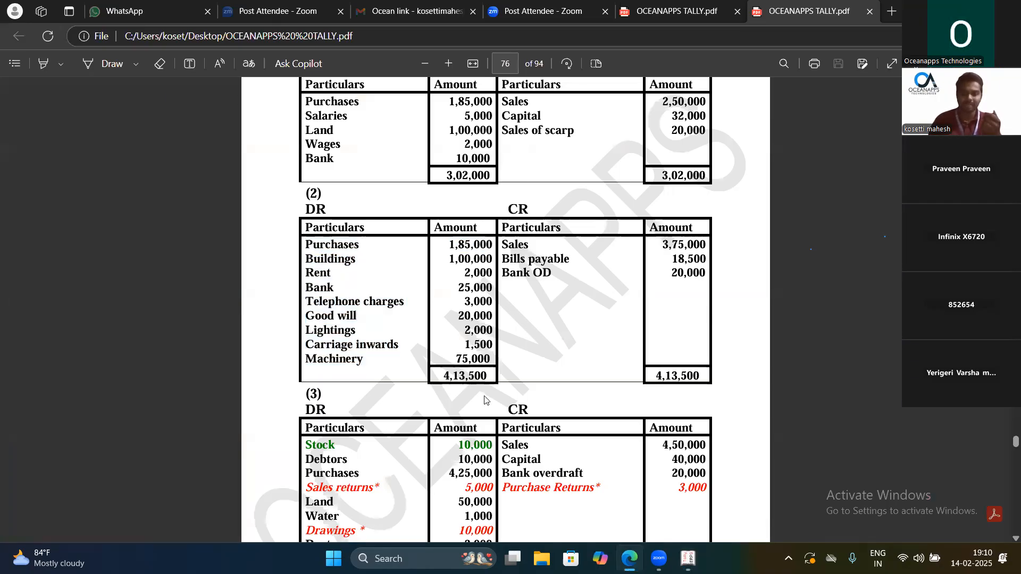
click(674, 546)
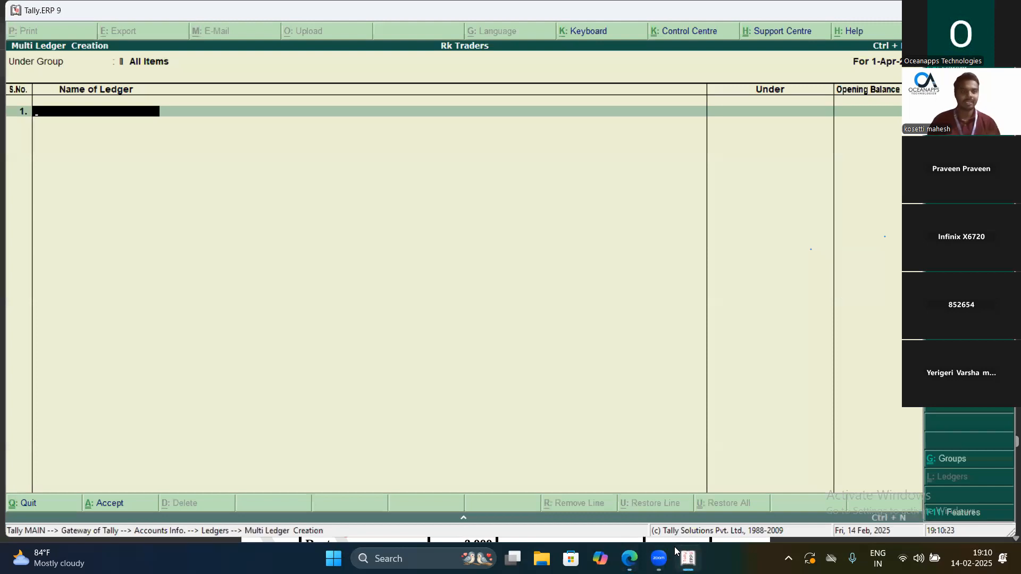
text(Purchases)
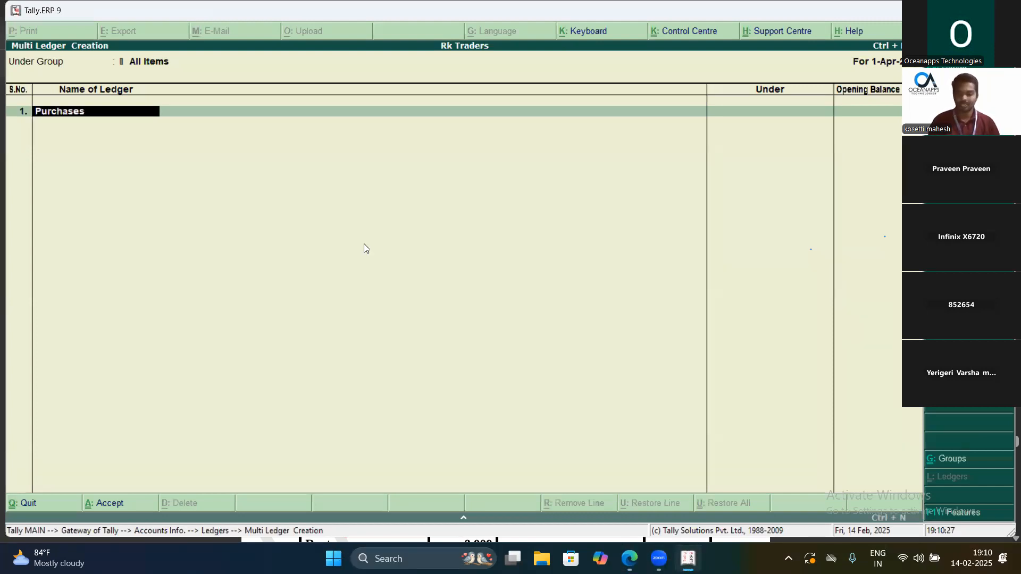
key(Return)
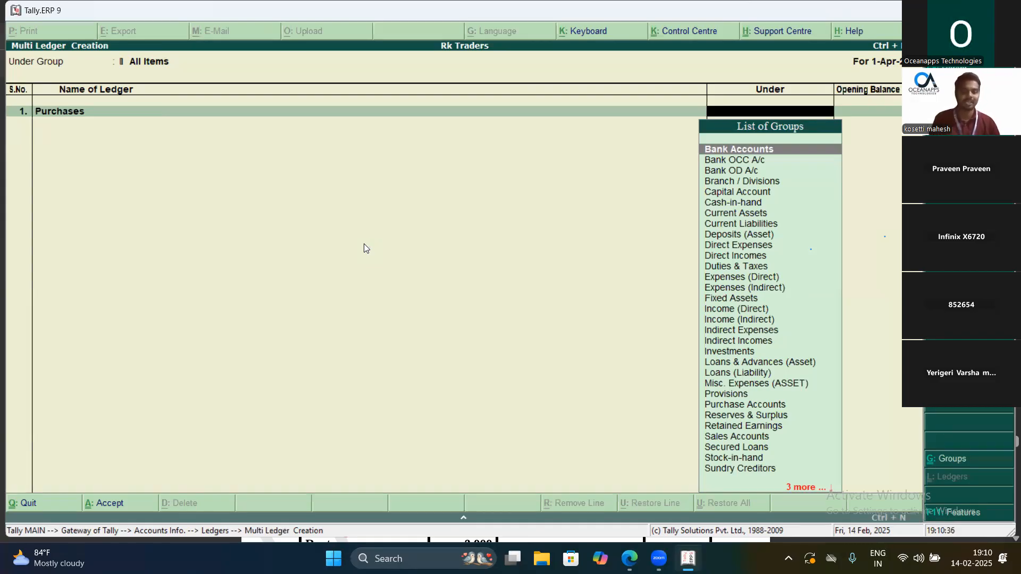
text(Pur)
key(Return)
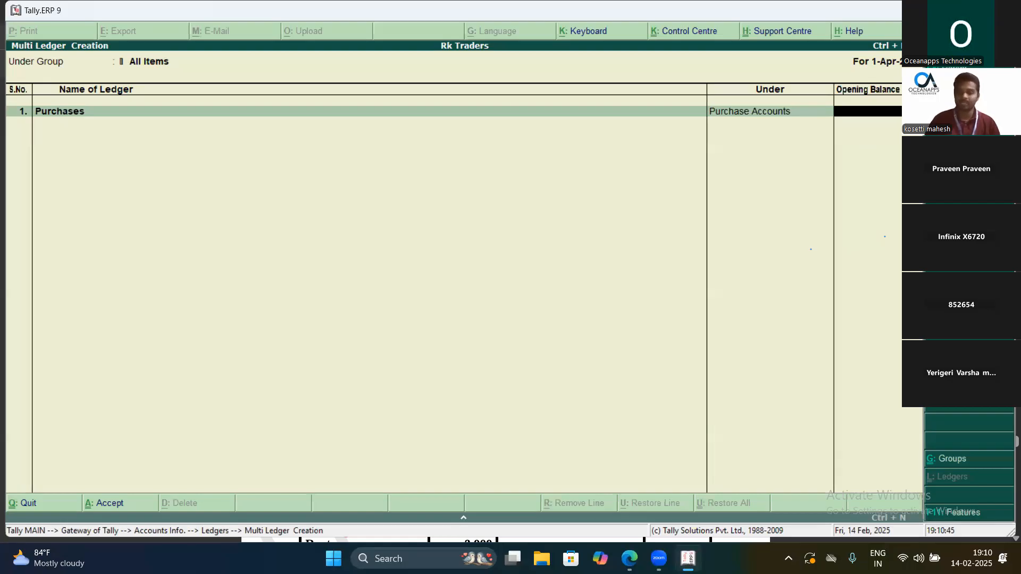
text(185000)
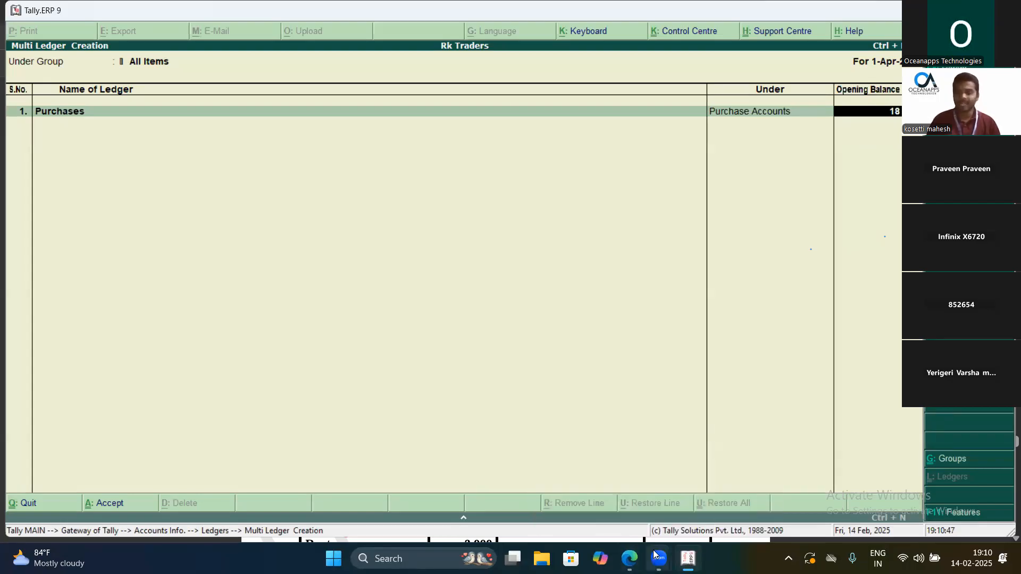
key(Return)
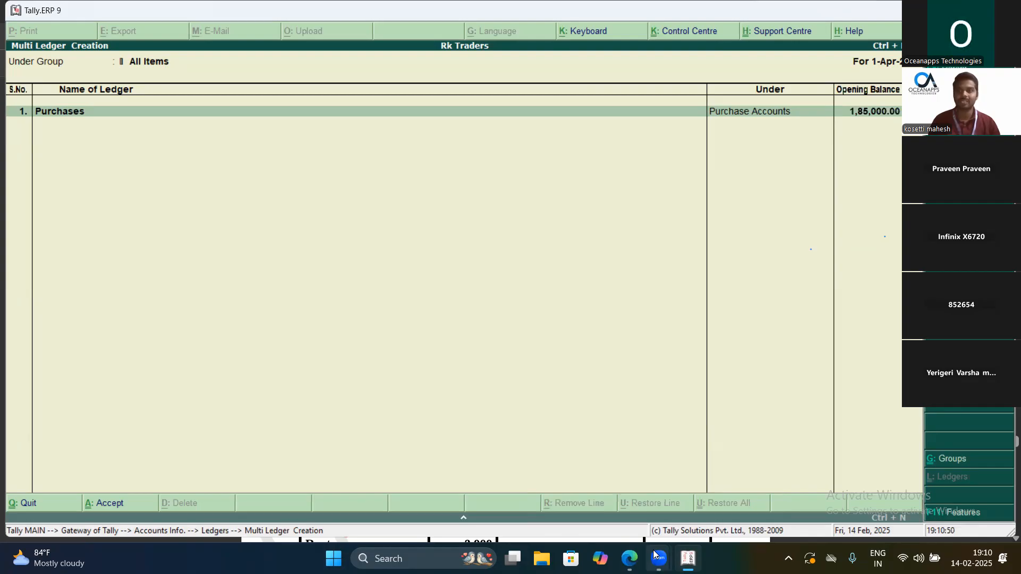
key(Return)
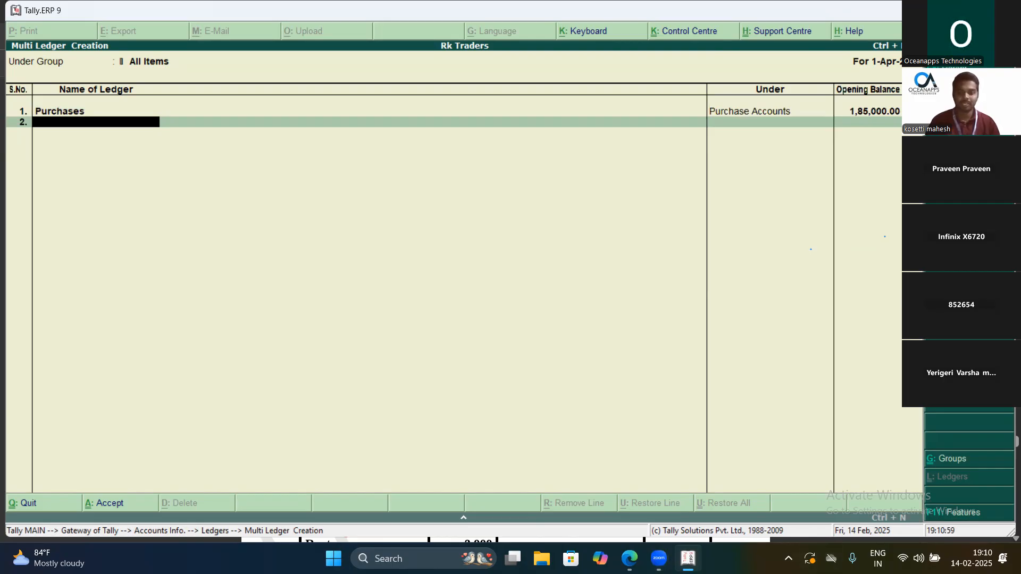
Check exercise 2 in the browser's PDF and add the Buildings ledger in Tally under Fixed Assets with opening balance 1,00,000
click(629, 558)
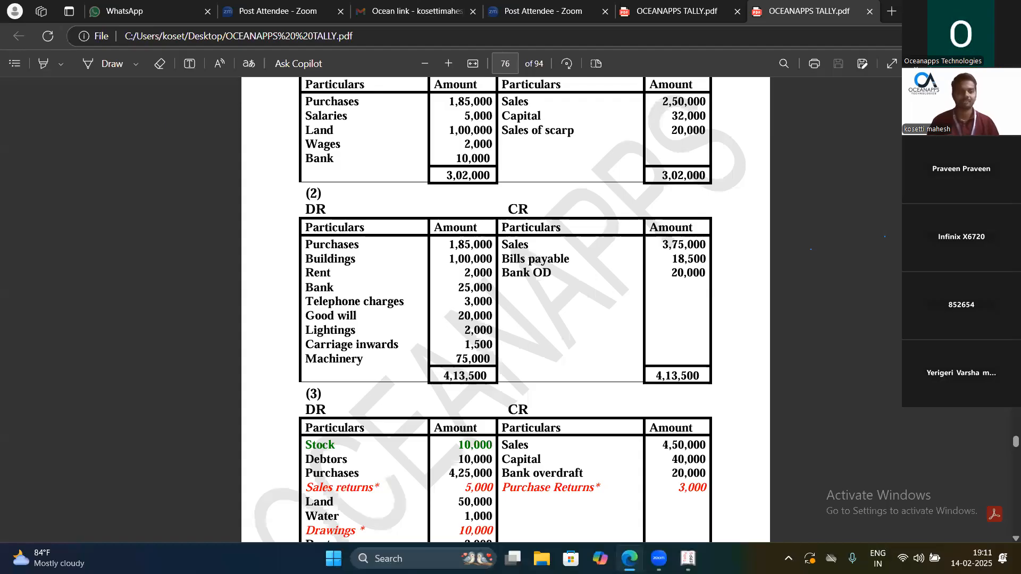
key(alt+Tab)
text(dings)
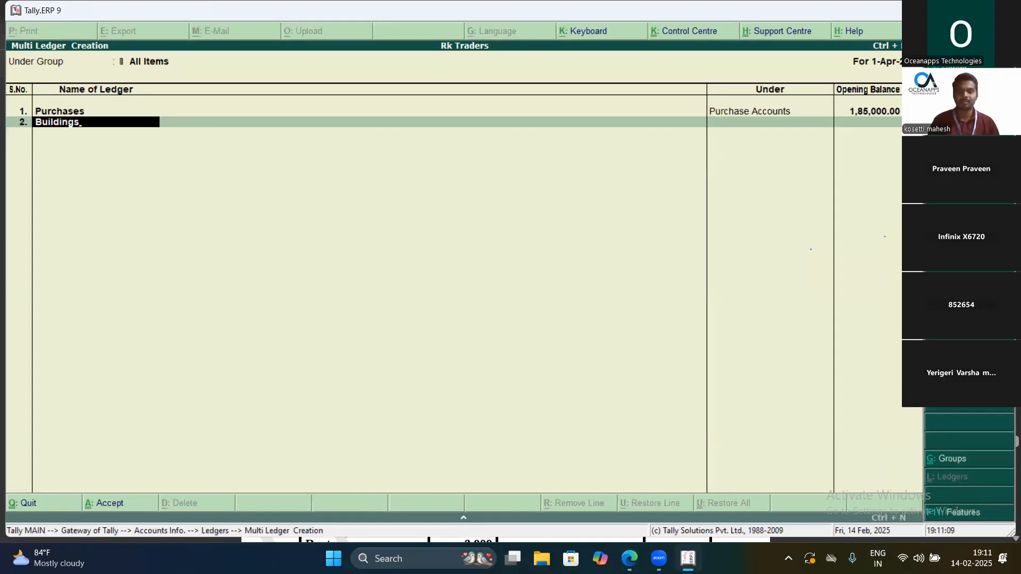
key(Return)
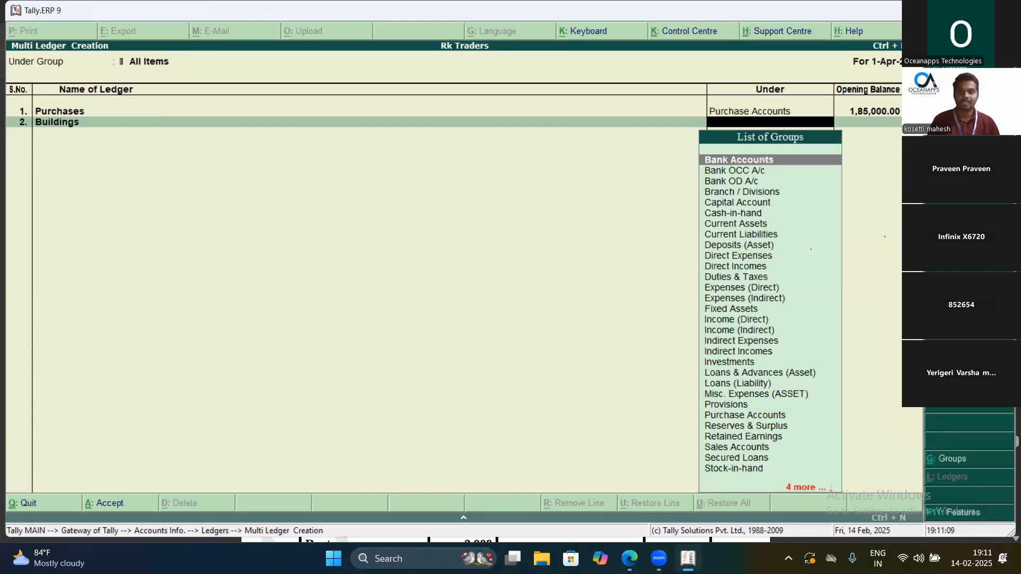
text(F)
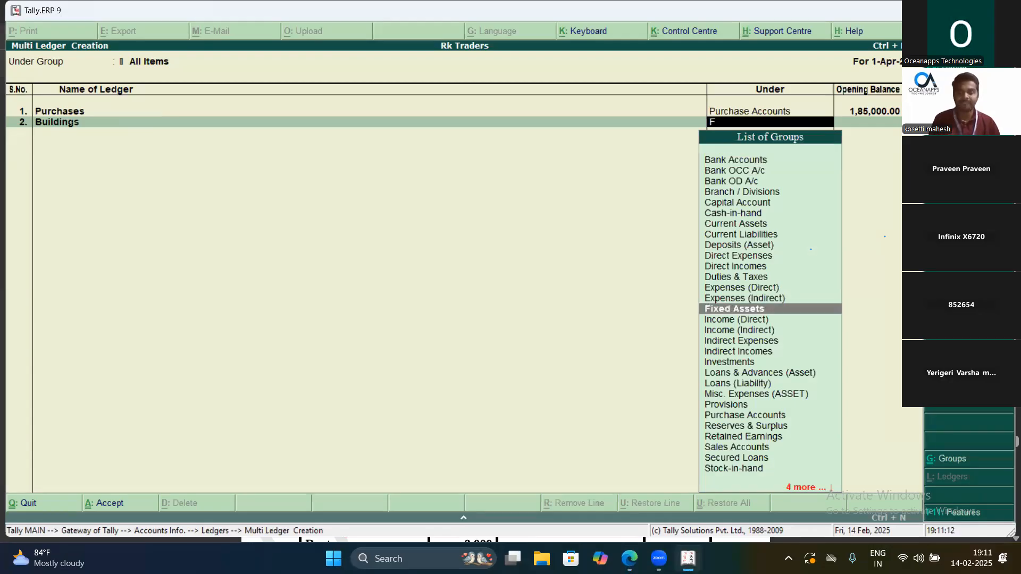
key(Return)
text(1,00,00)
text(00000)
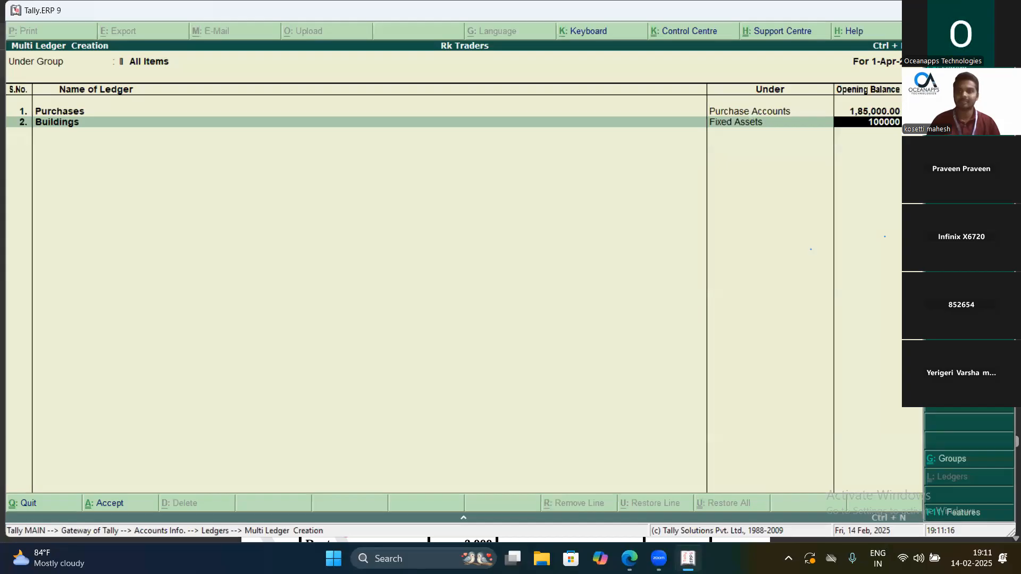
key(Return)
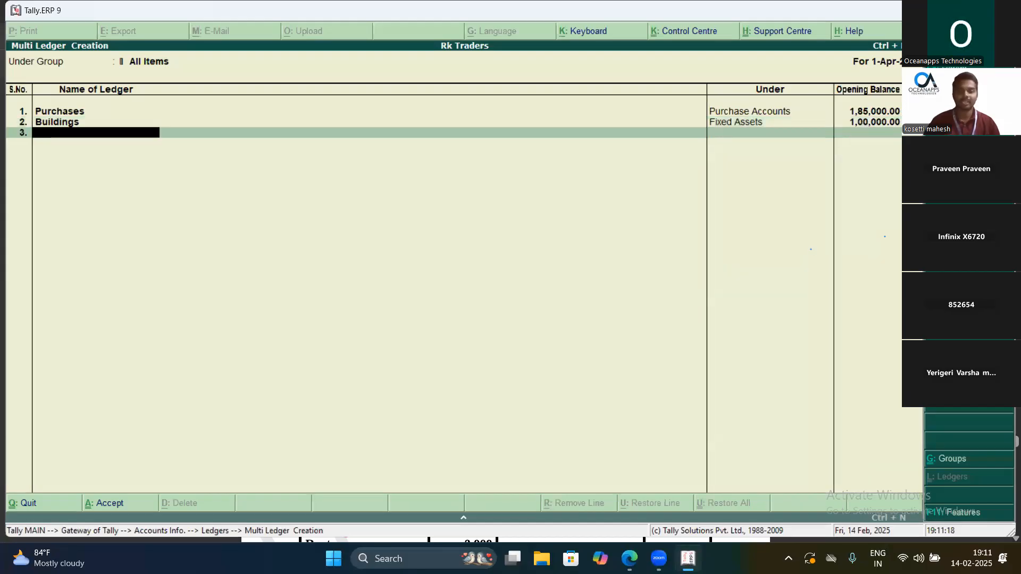
Look up the debit entry after Buildings in the PDF's exercise 2 and return to Tally's ledger creation
click(630, 559)
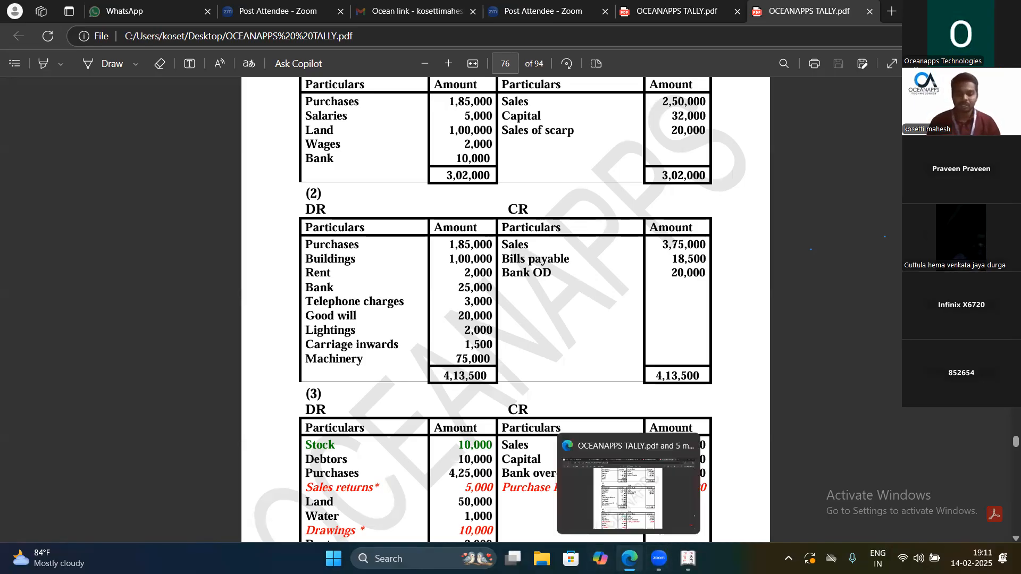
click(688, 559)
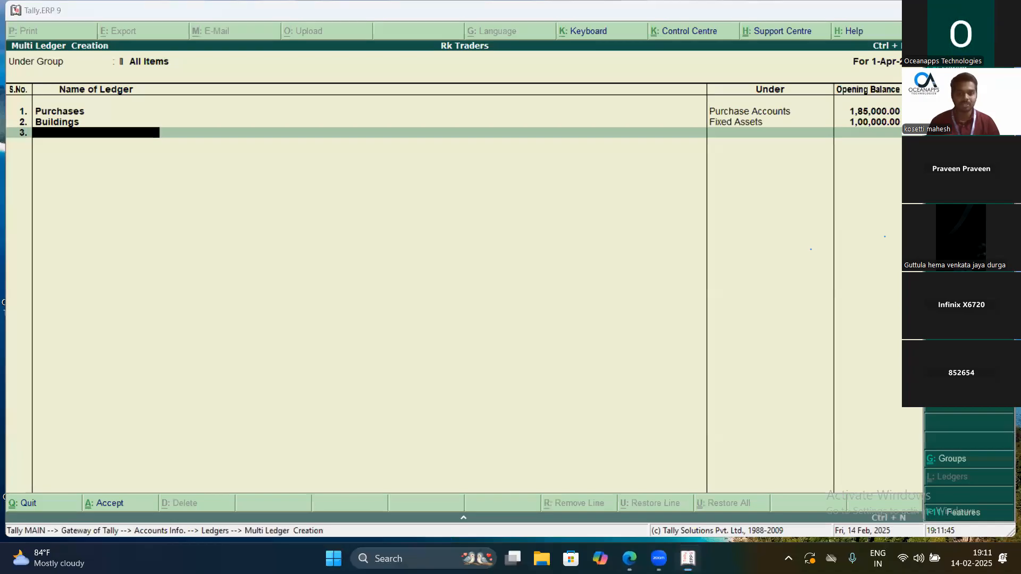
click(629, 559)
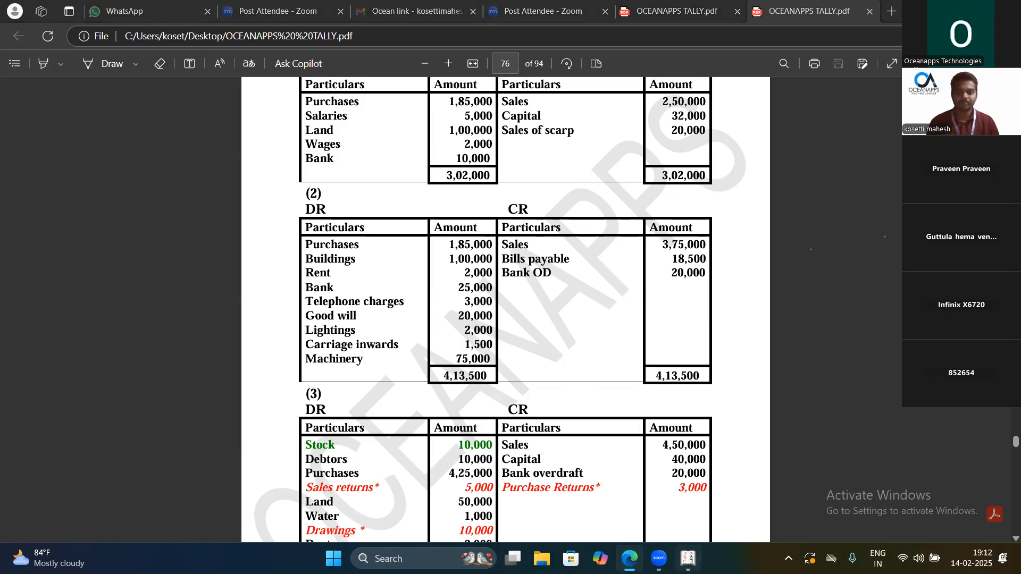
key(alt+Tab)
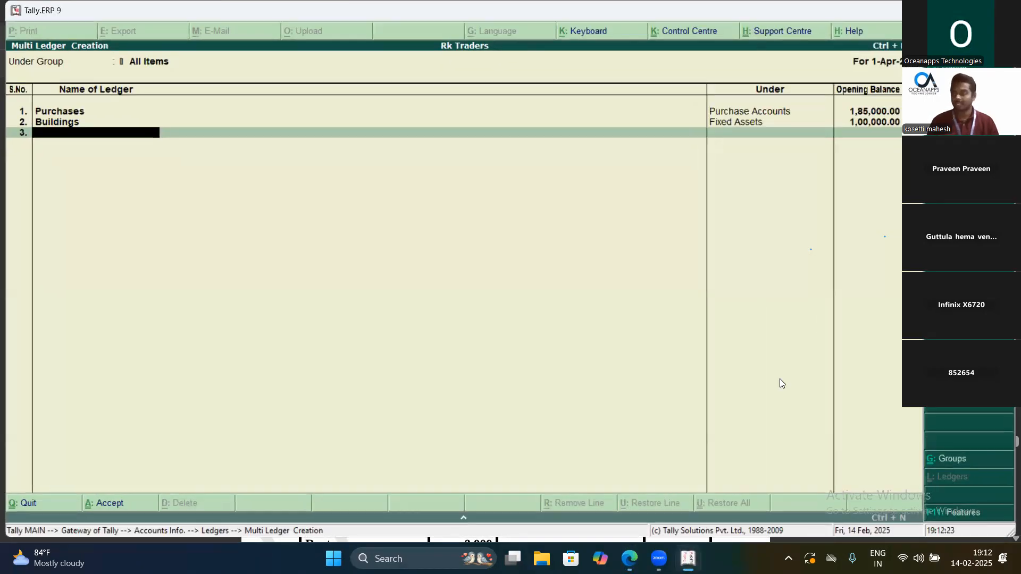
Add the Rent ledger under Indirect Expenses with opening balance 2,000
text(Ren)
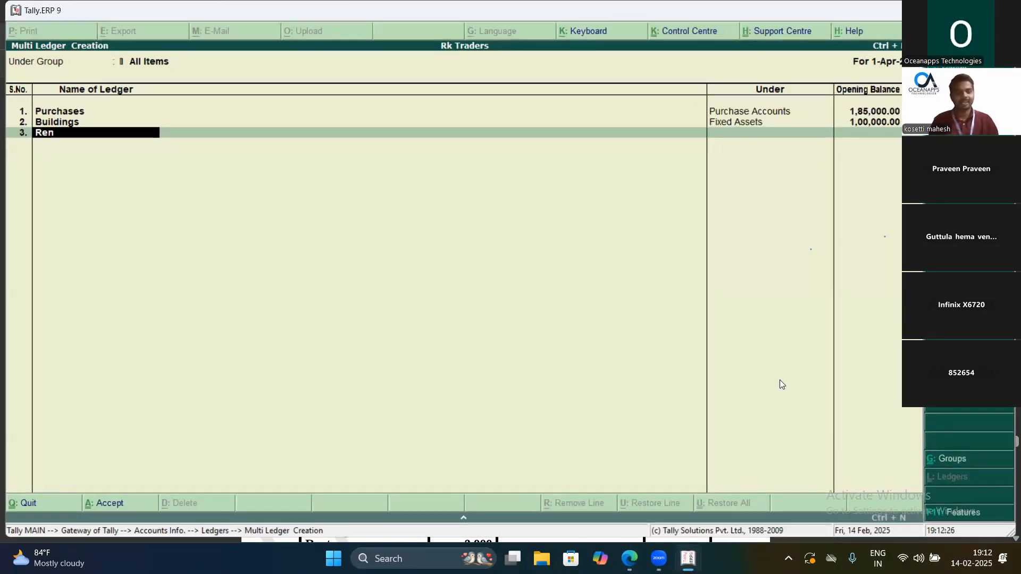
text(t)
key(Return)
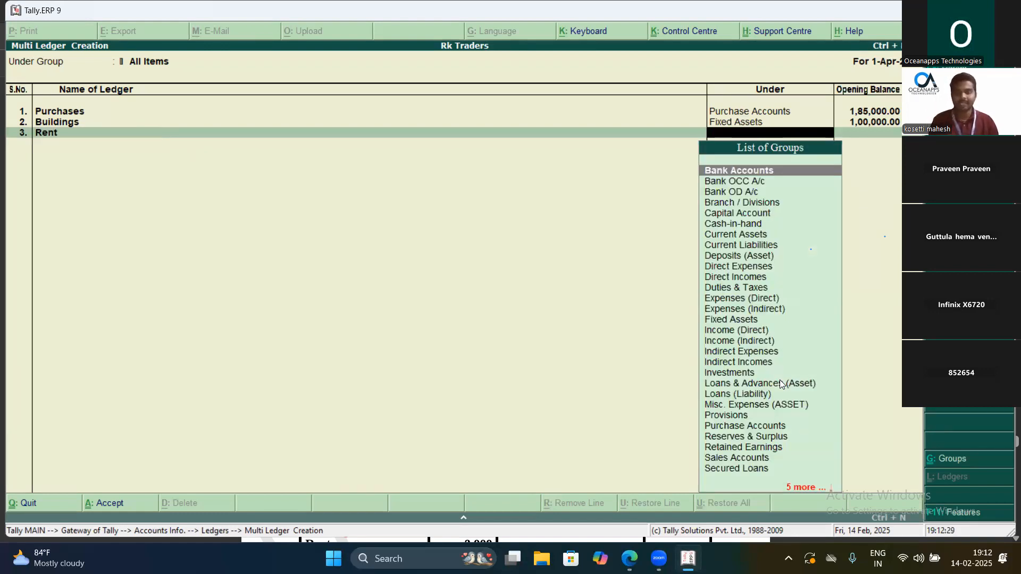
text(In)
key(Down)
key(Down)
key(Down)
key(Return)
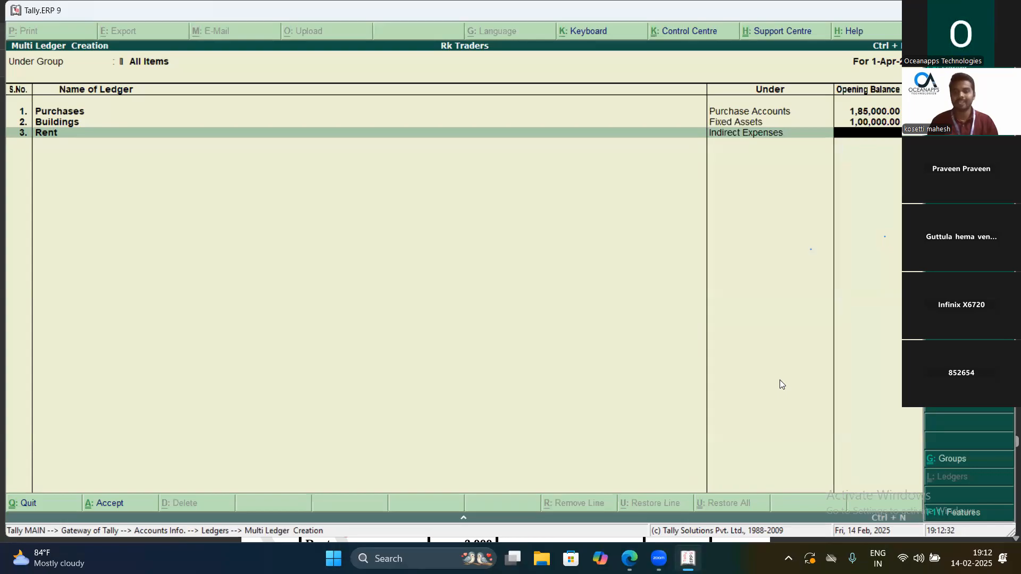
text(2000)
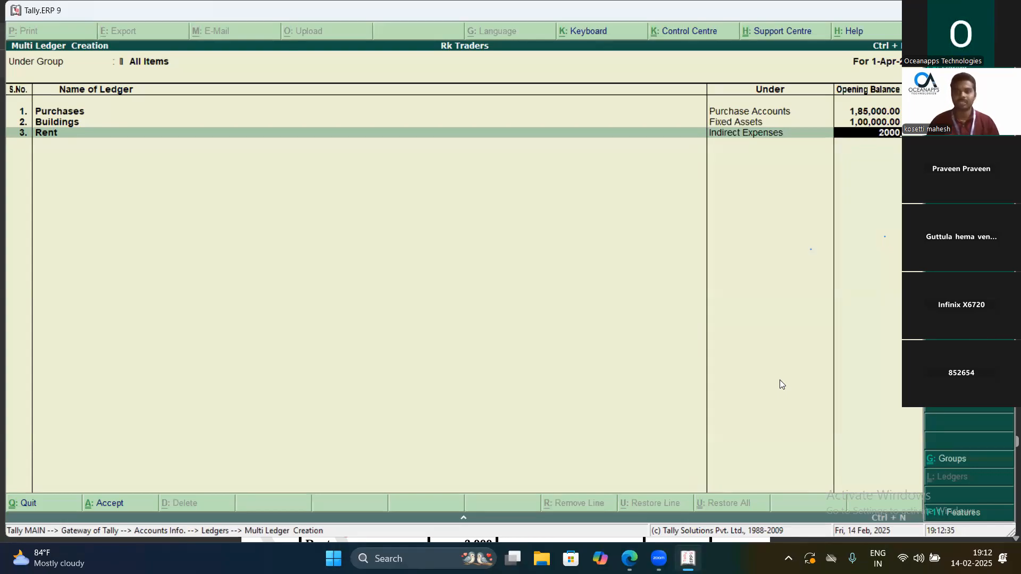
key(Return)
Start the Bank ledger on the following line and assign it to the Bank Accounts group
text(Bank)
key(Return)
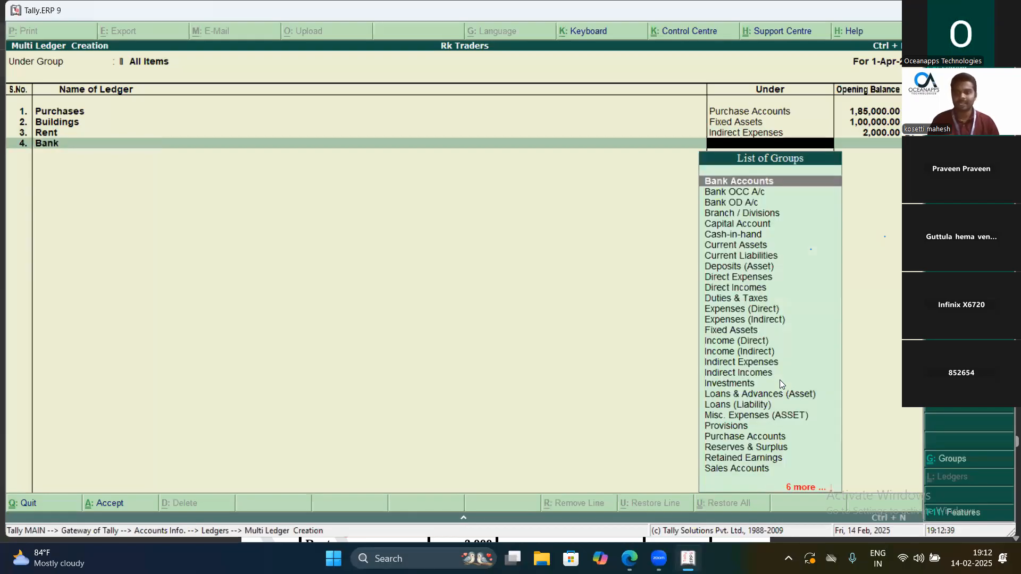
text(B)
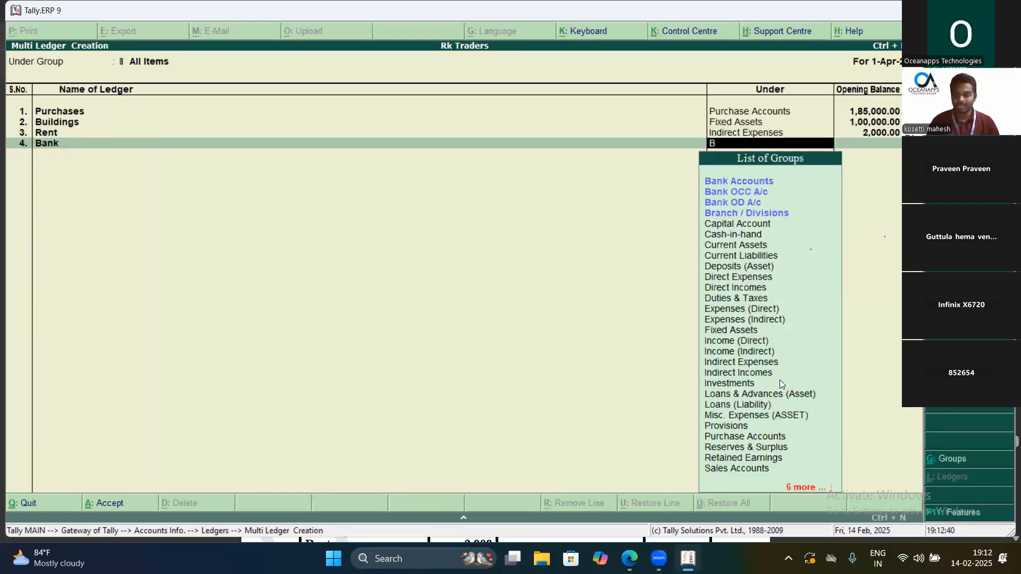
text(a)
key(Return)
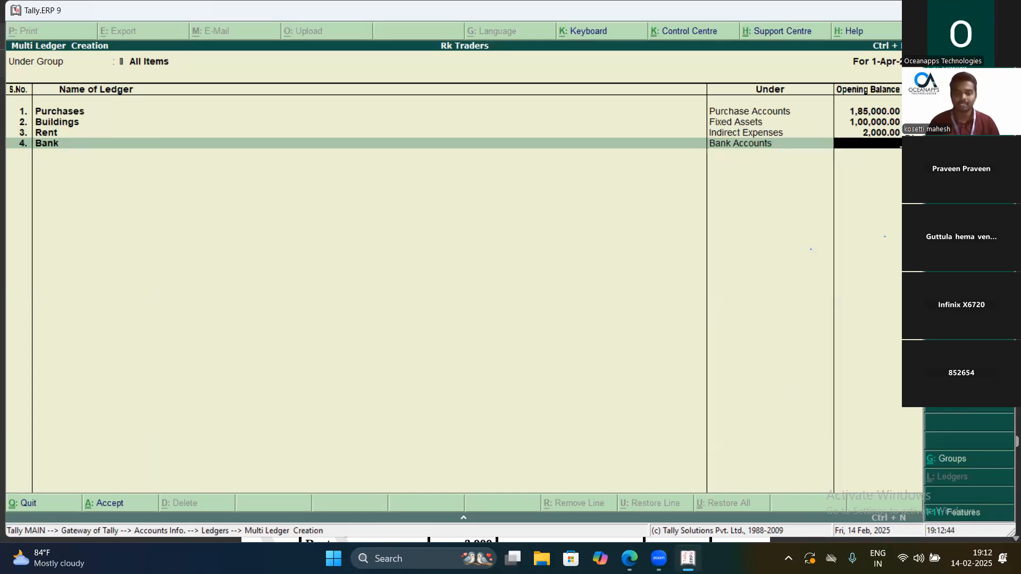
Examine exercise 2 and the trading, profit and loss and balance sheet ledger-group tables in the browser's PDF, and return to Tally
click(632, 556)
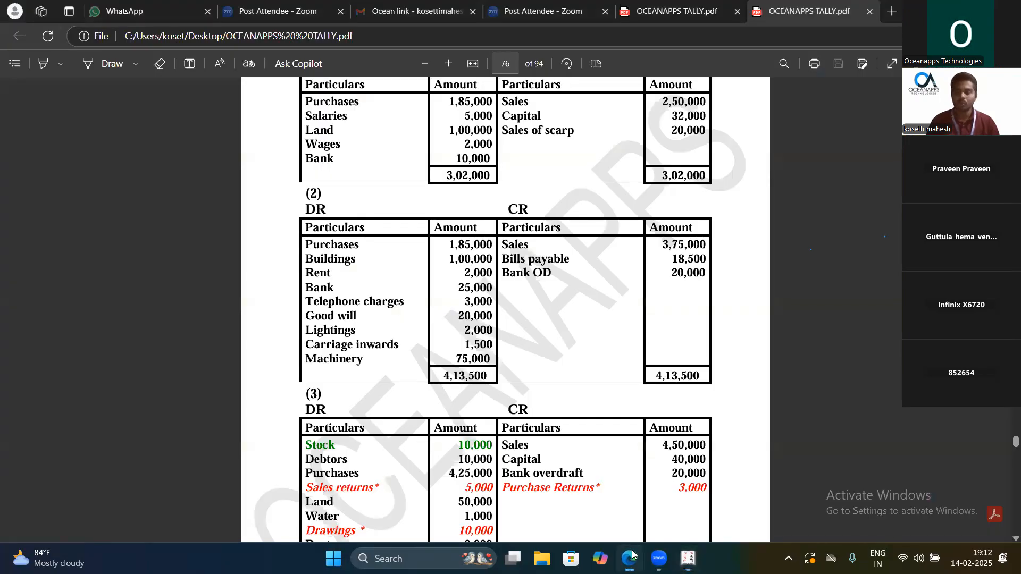
drag(1016, 442, 1016, 142)
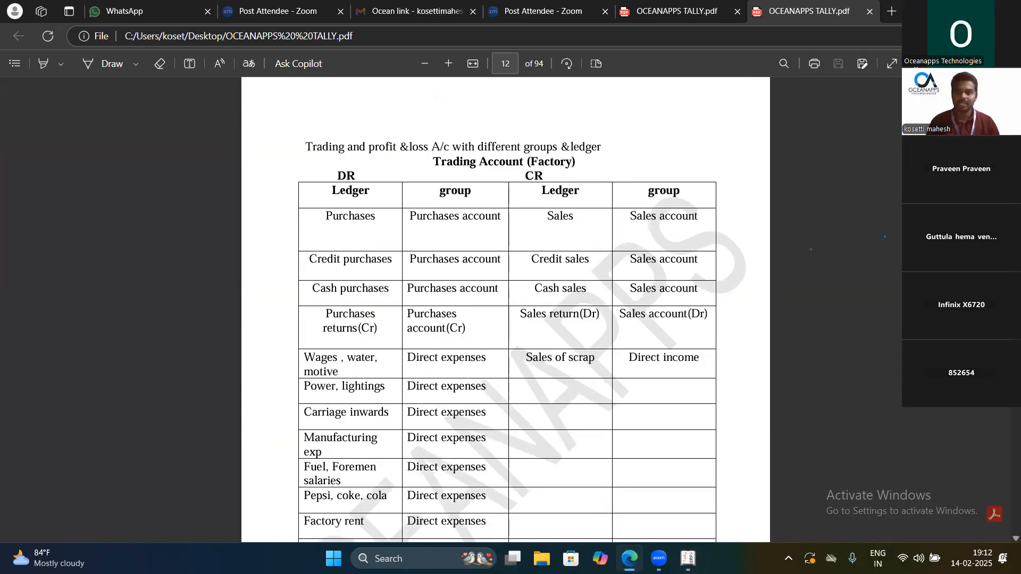
drag(1016, 142, 1016, 145)
scroll(734, 176, up, 10)
scroll(691, 203, down, 4)
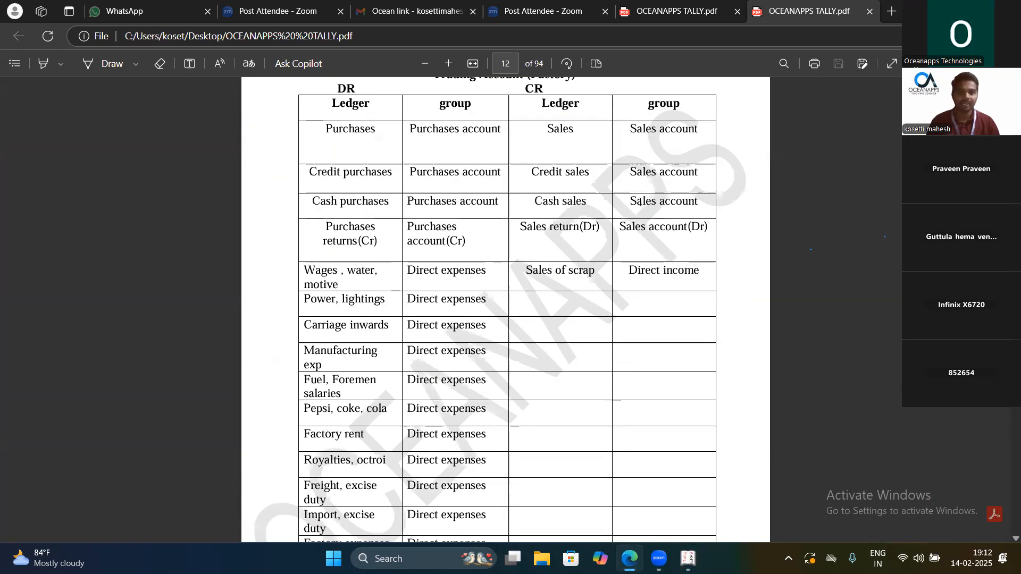
scroll(648, 223, down, 1)
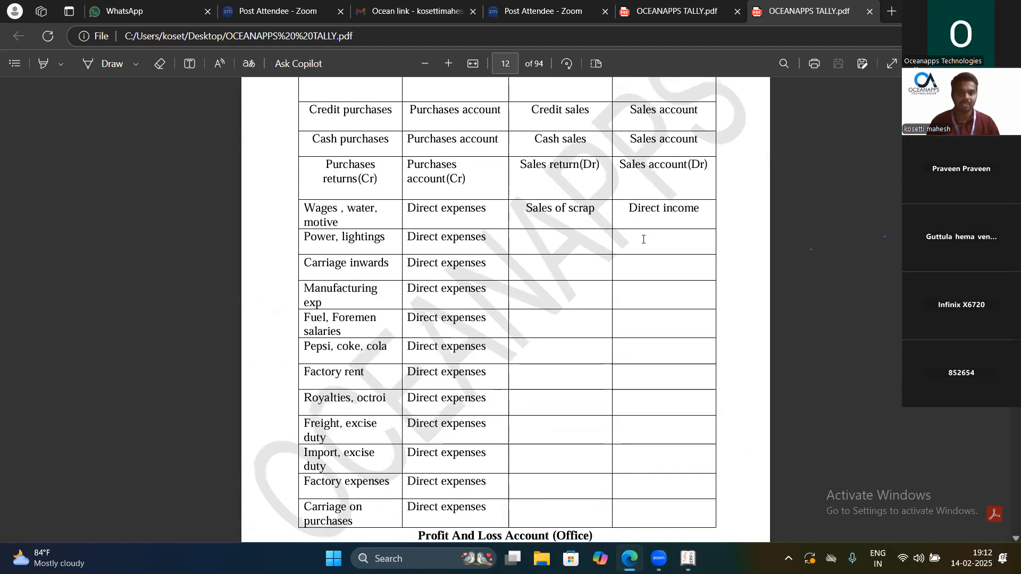
scroll(641, 234, up, 3)
scroll(585, 260, down, 2)
scroll(583, 265, down, 3)
scroll(583, 265, up, 5)
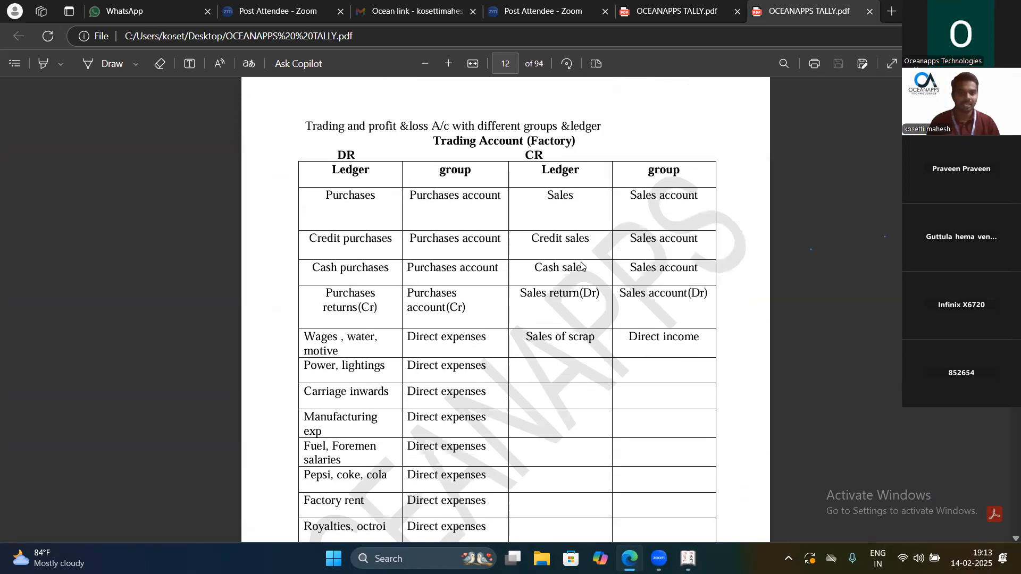
scroll(582, 266, down, 10)
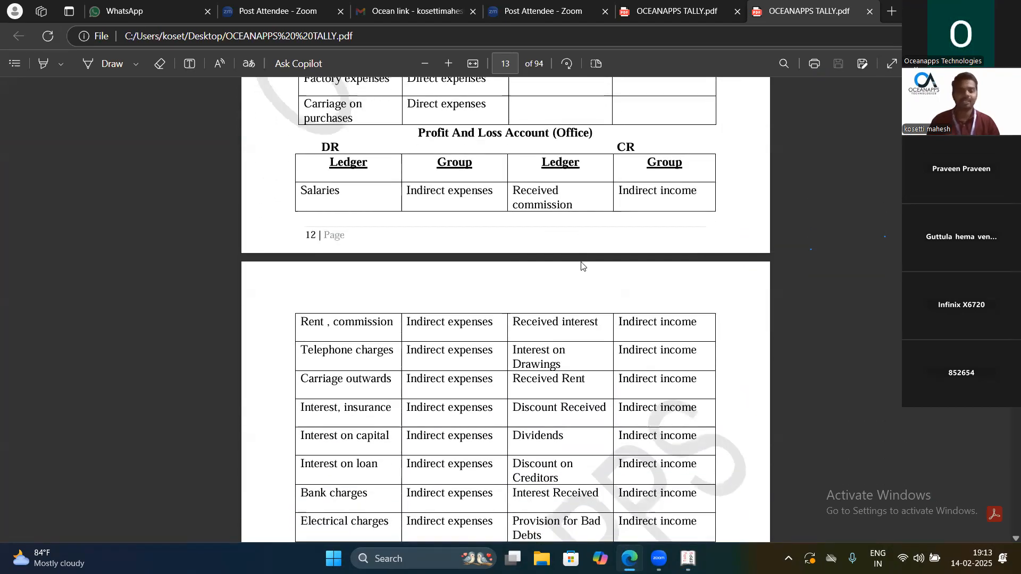
scroll(583, 266, down, 12)
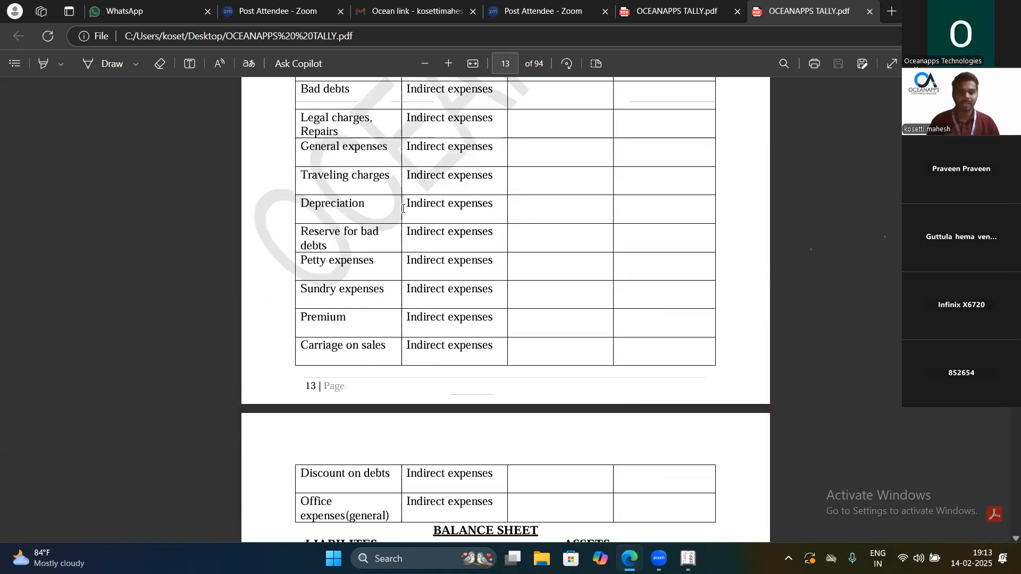
scroll(404, 208, down, 5)
scroll(387, 334, up, 4)
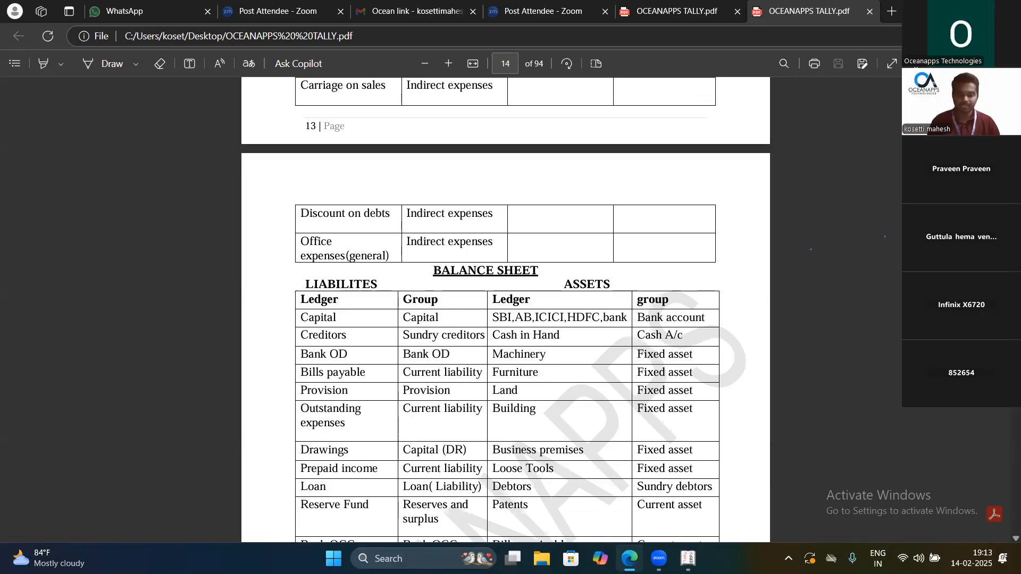
mouse_move(659, 558)
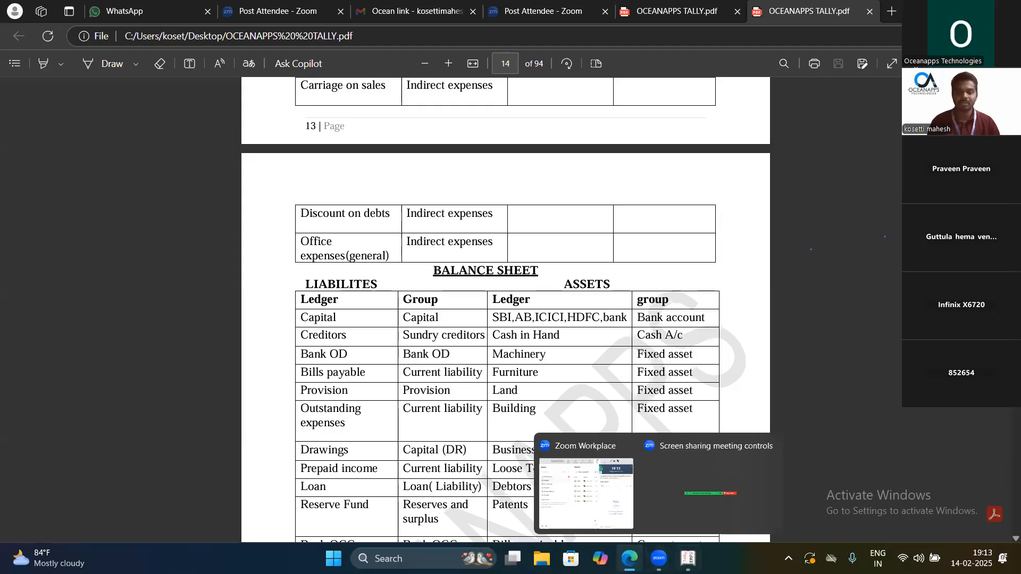
click(688, 559)
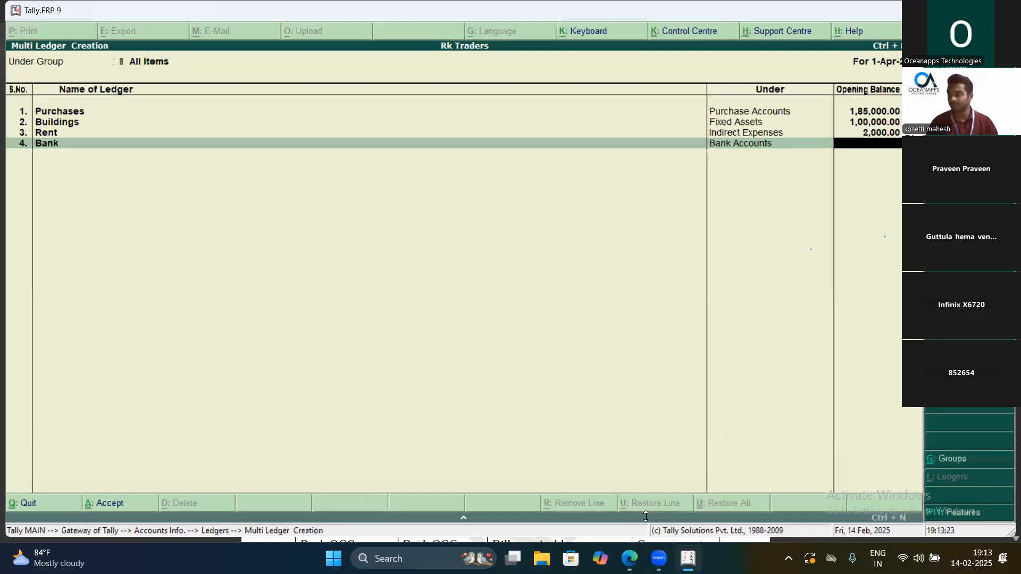
Set the Bank ledger's opening balance to 25,000 and move on to a new ledger line
text(5000)
key(Return)
key(Return)
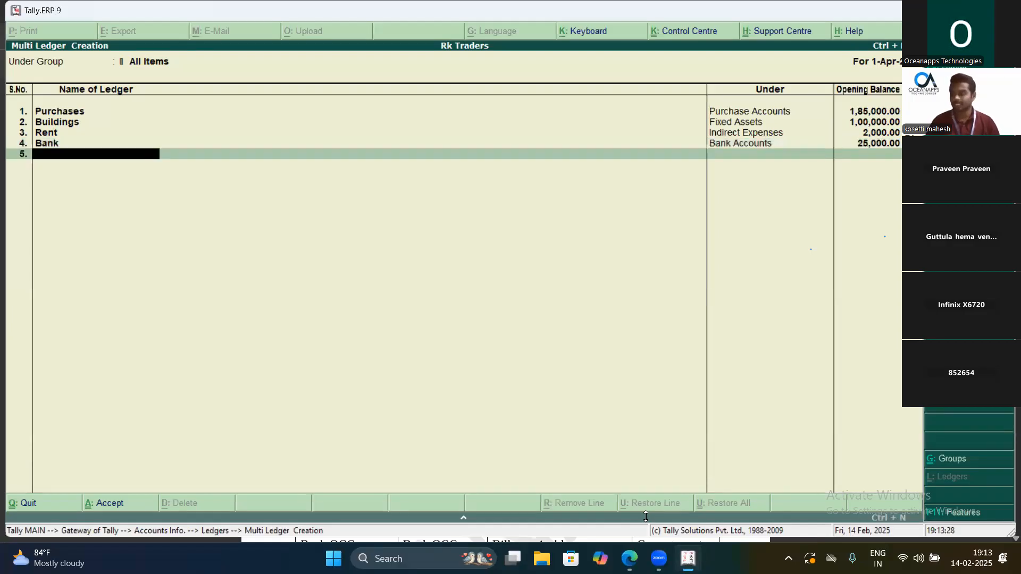
Add the Telephone Charges ledger under Indirect Expenses with opening balance 3,000
text(Telephone Ch)
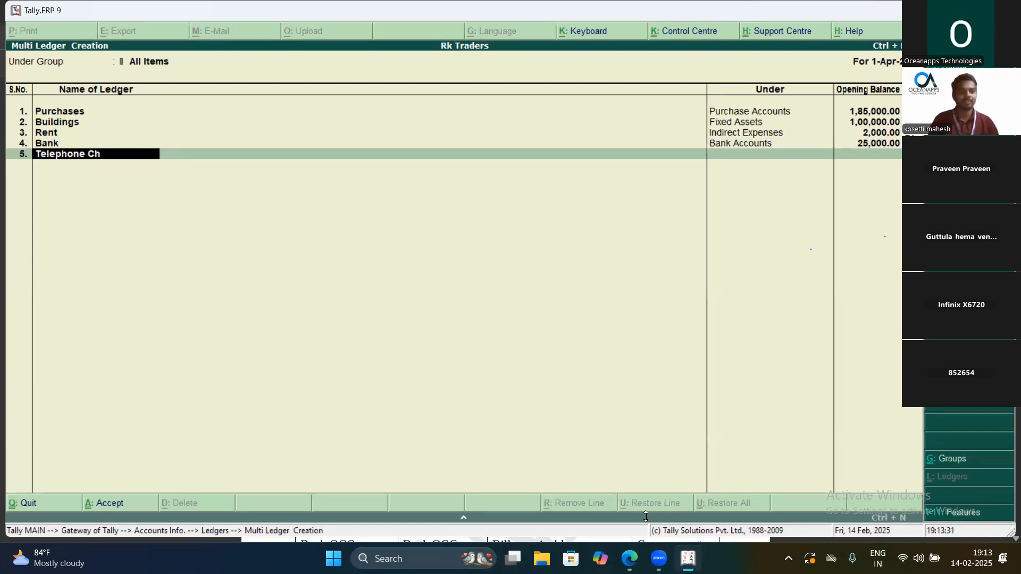
text(arges)
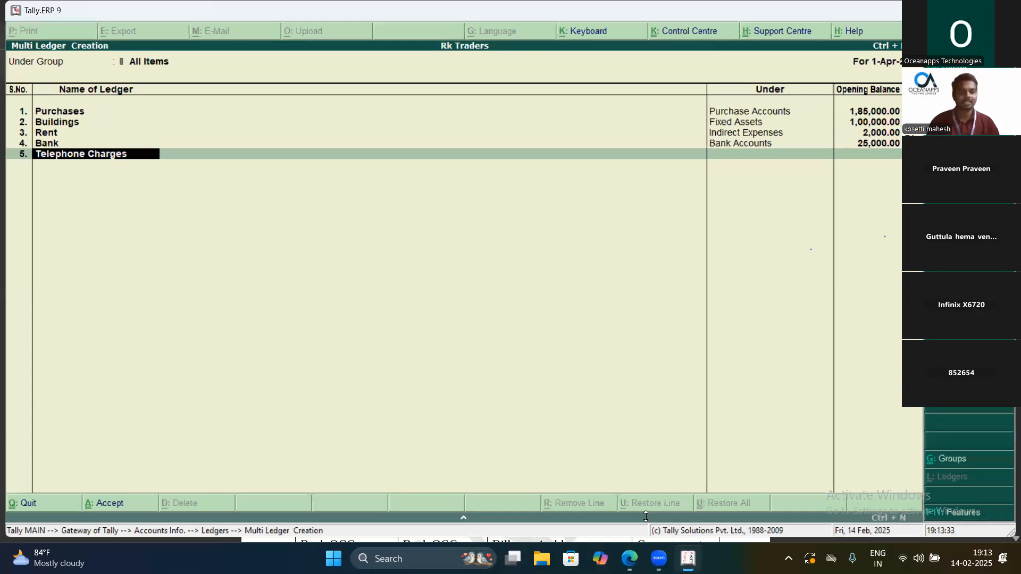
key(Return)
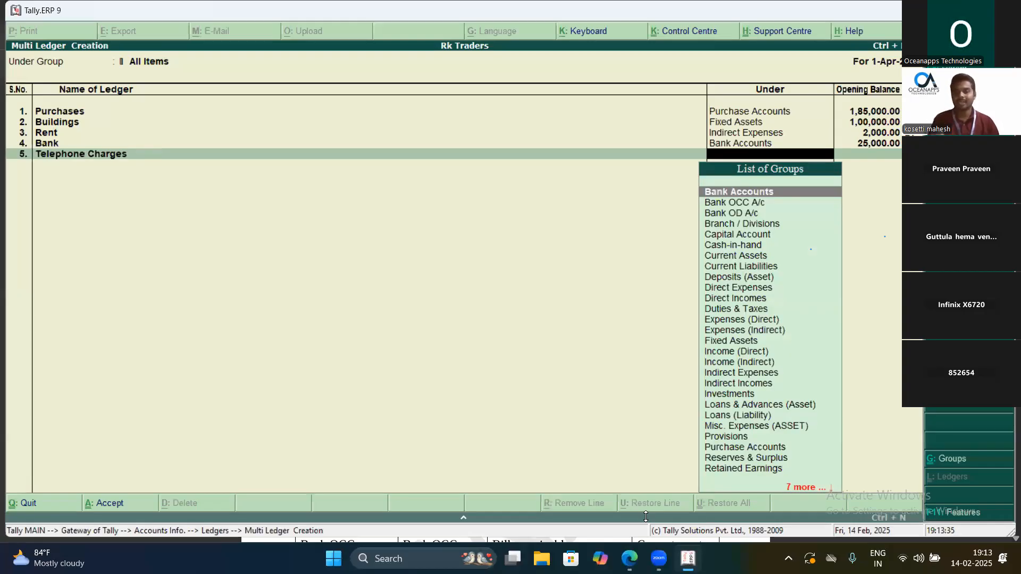
text(In)
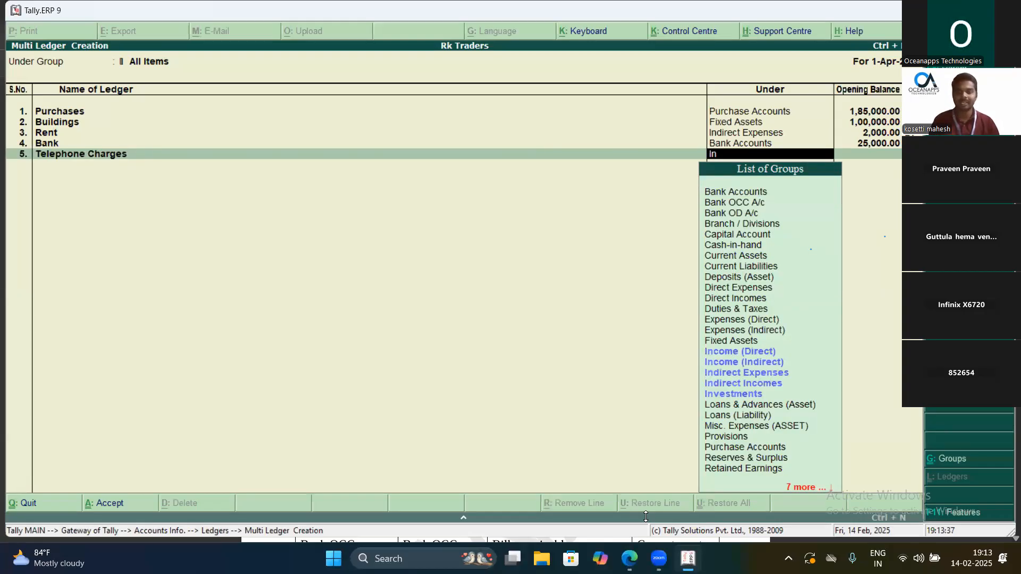
key(Return)
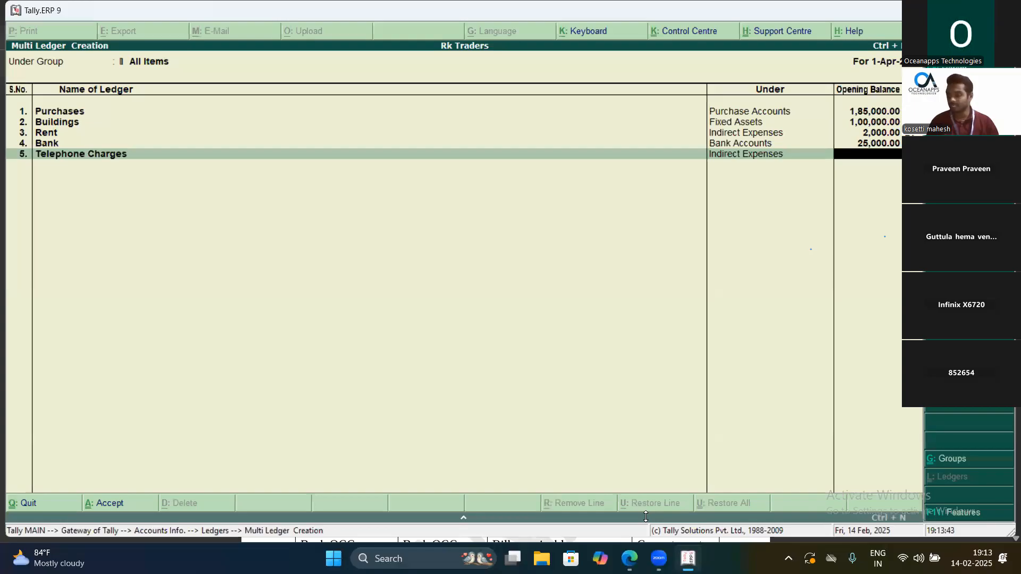
text(3000)
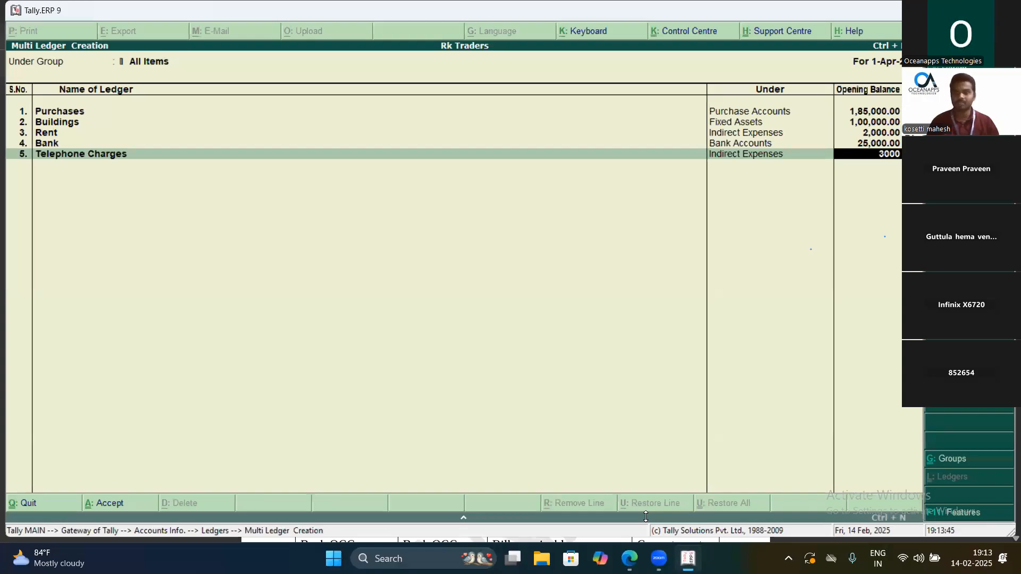
key(Return)
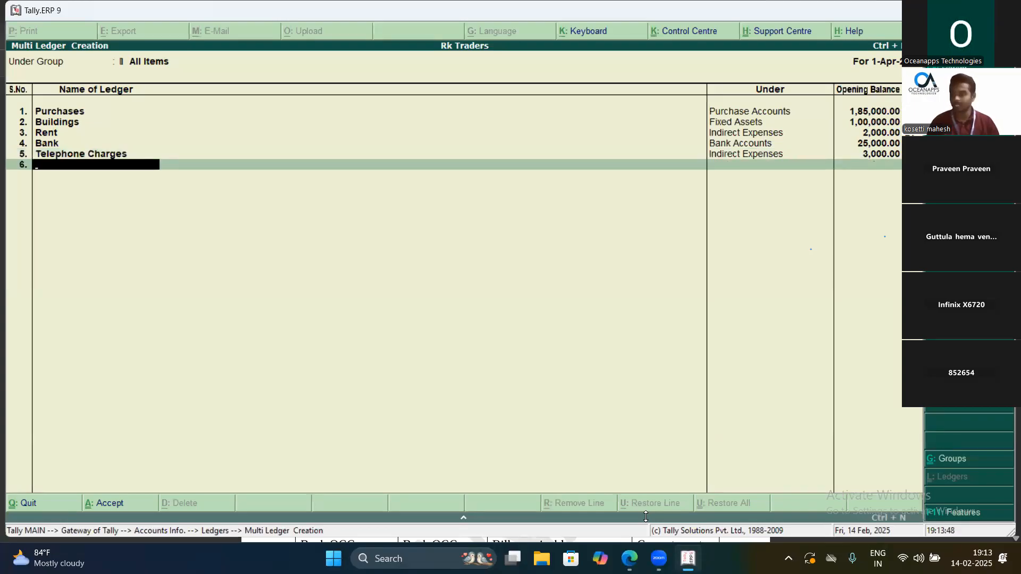
Start the Good Will ledger on the new line, look up its group in the browser PDF's assets table, and return to Tally
text(Good Wil)
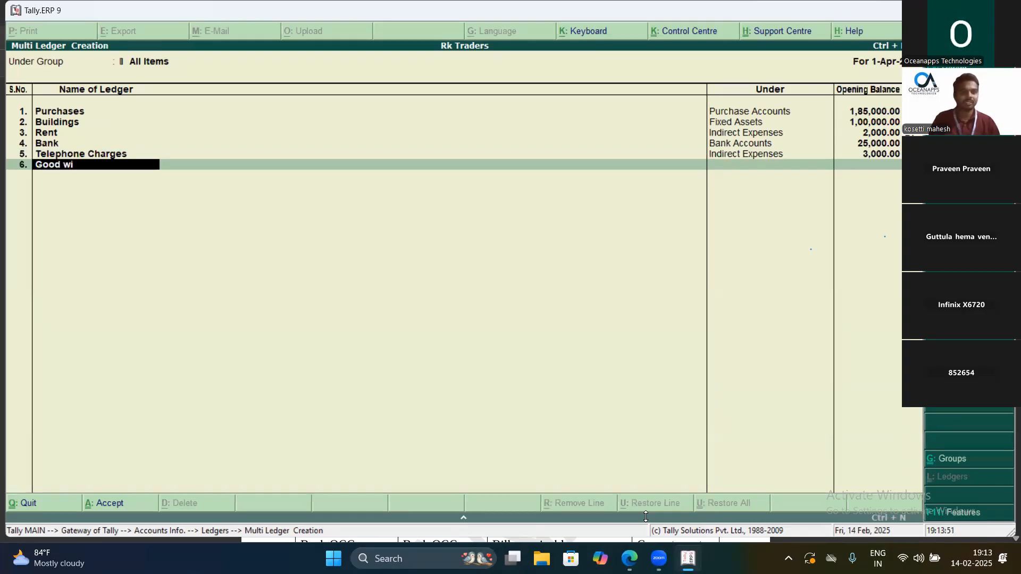
key(Return)
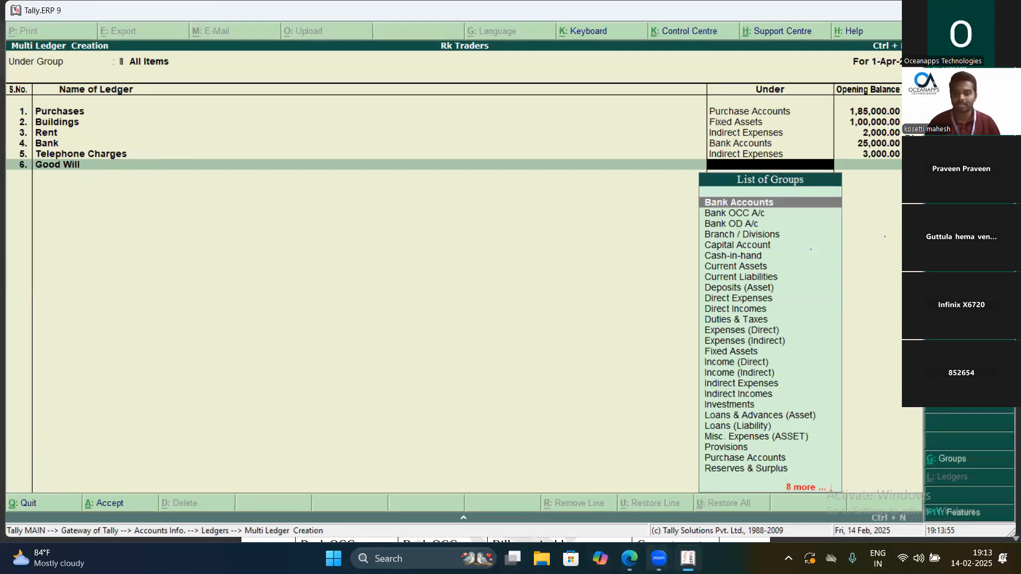
click(632, 556)
scroll(519, 391, down, 10)
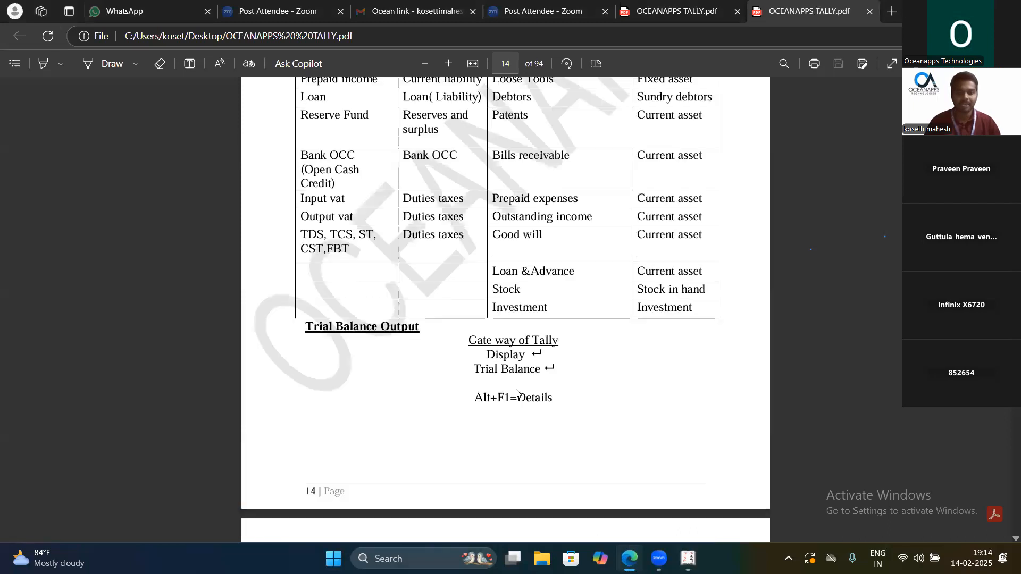
scroll(521, 396, up, 7)
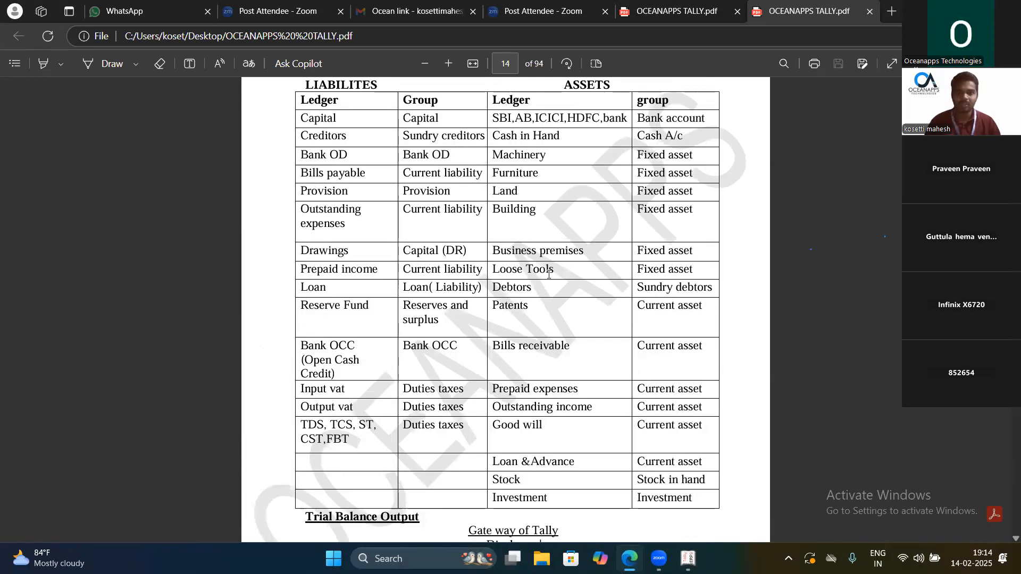
scroll(546, 271, down, 1)
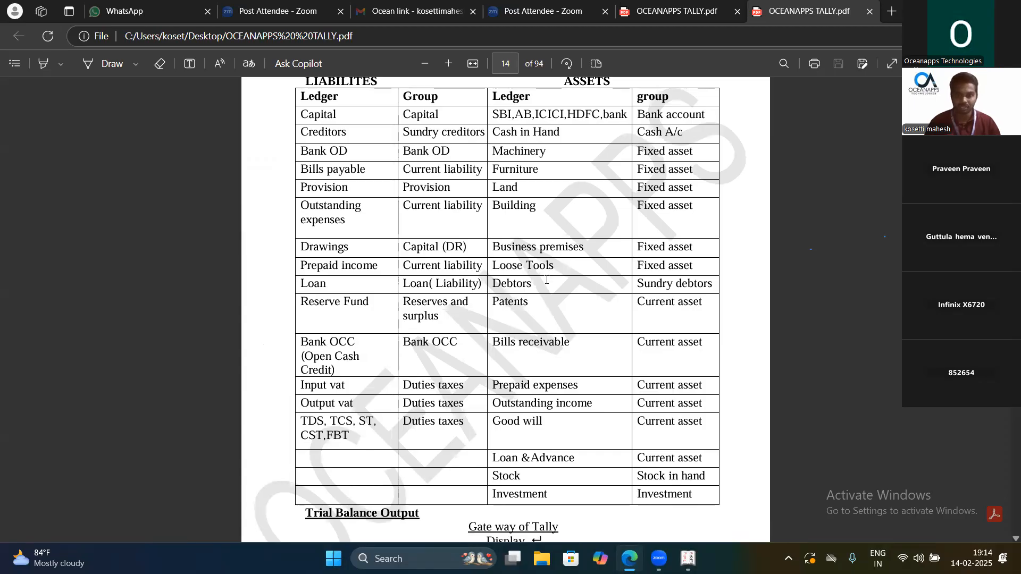
scroll(546, 282, down, 2)
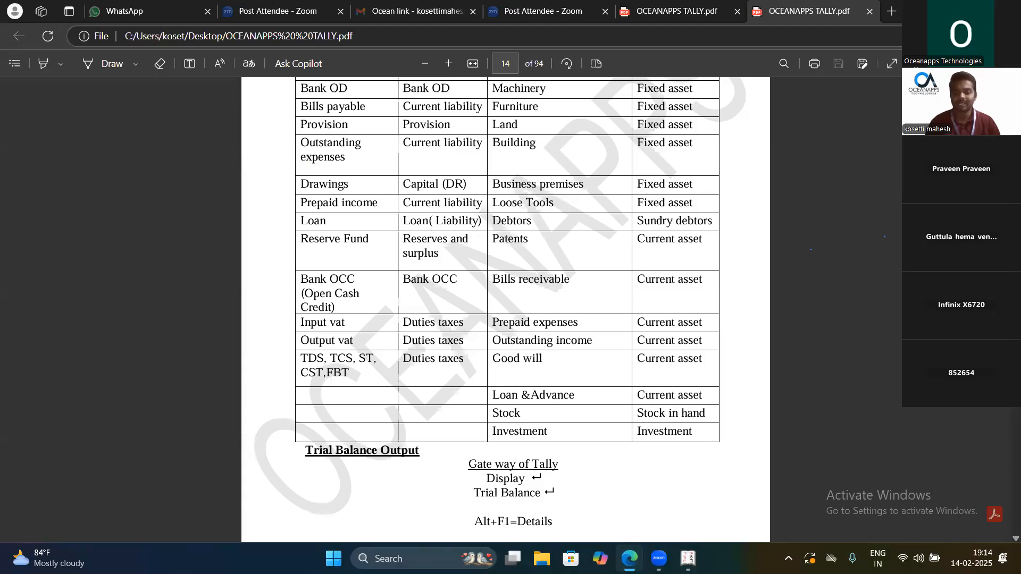
click(685, 556)
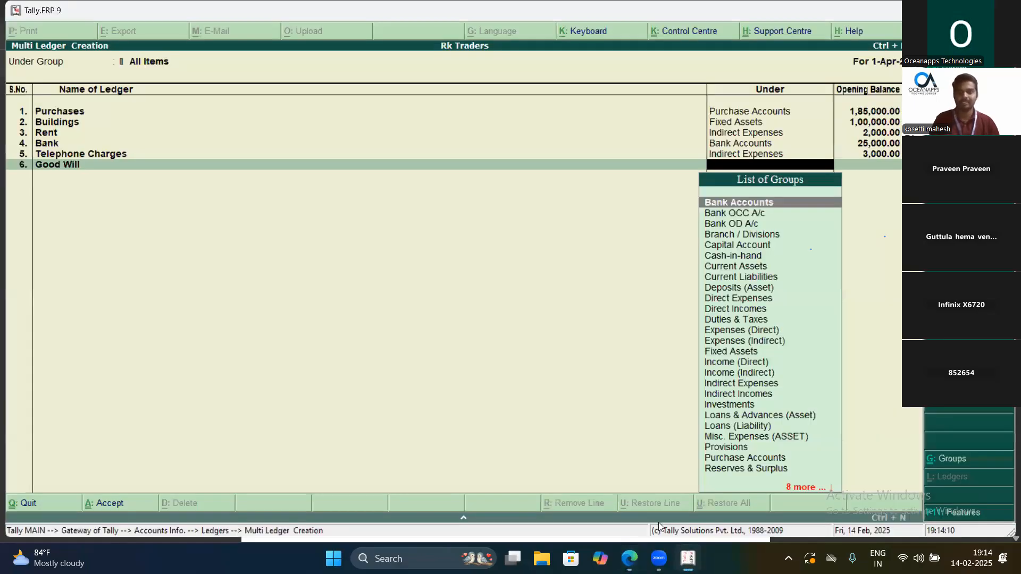
Assign the Good Will ledger to the Current Assets group with an opening balance of 20,000
text(Current)
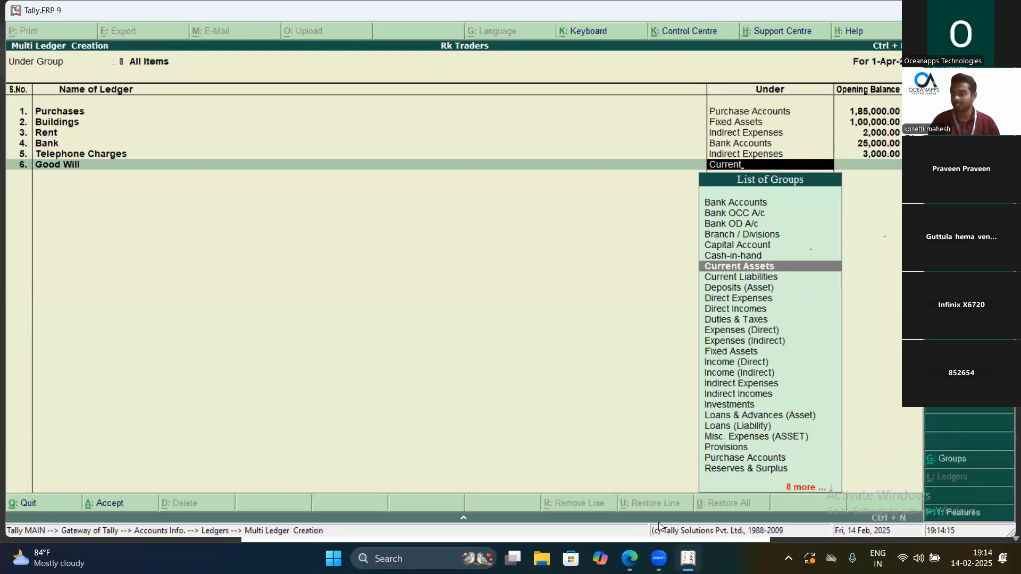
key(Return)
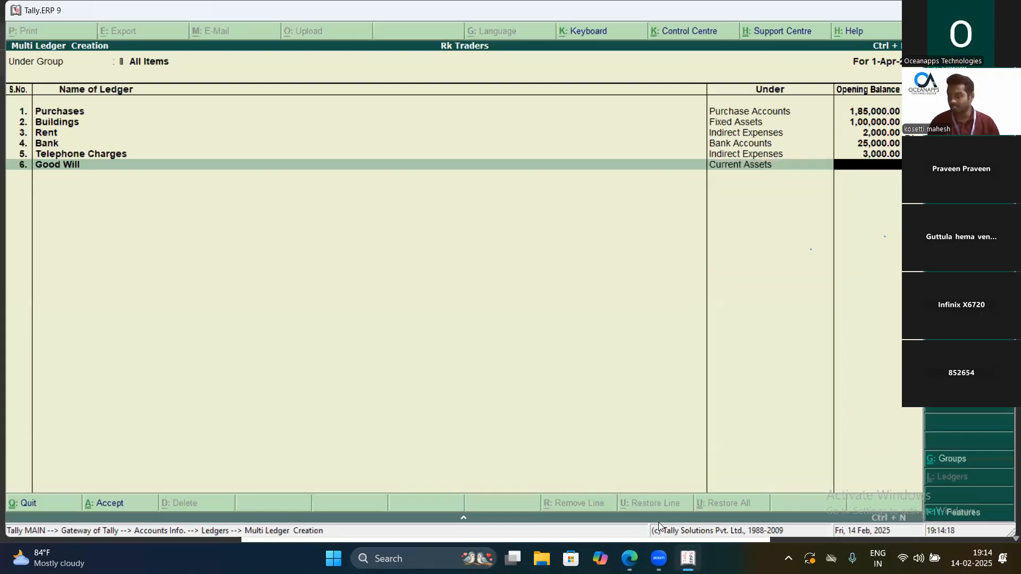
text(20000)
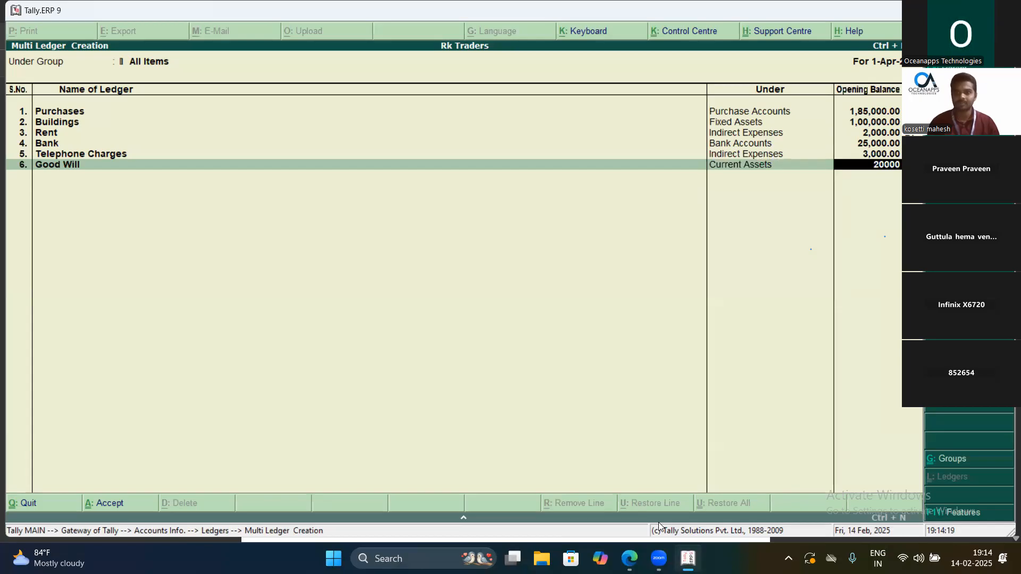
key(Return)
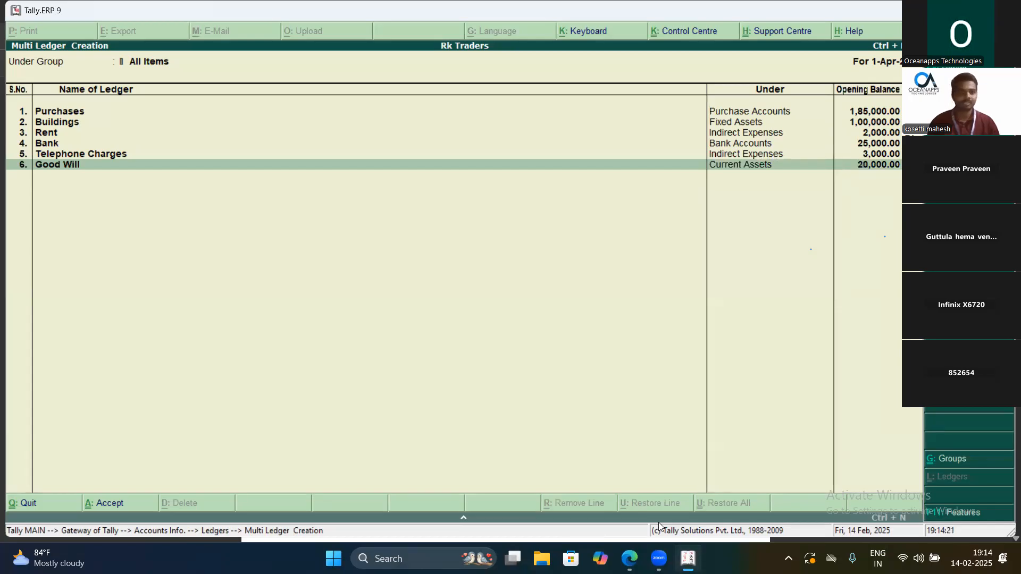
key(Return)
Add the Lightings ledger under Direct Expenses with opening balance 2,000
text(Ligi)
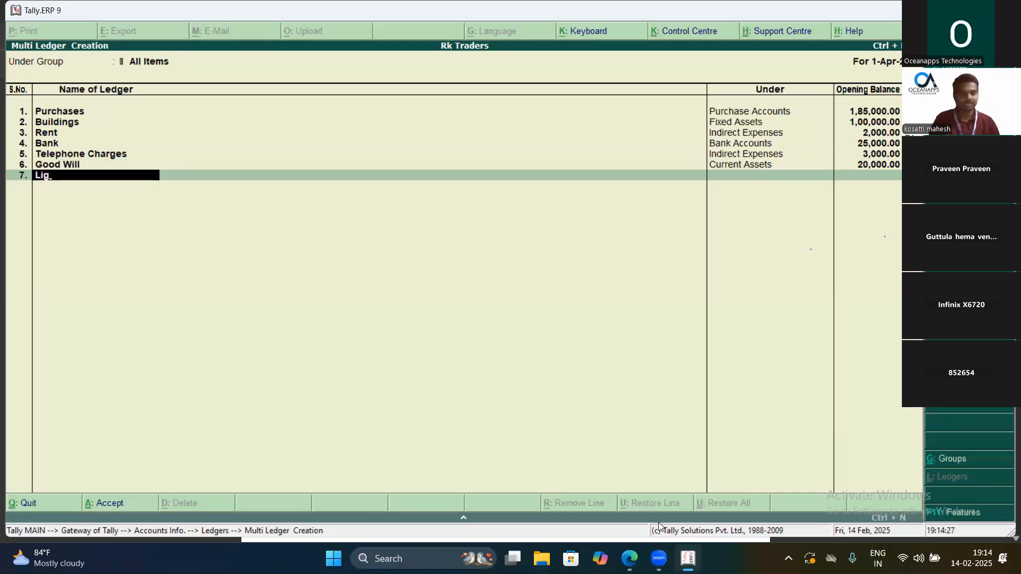
text(hting)
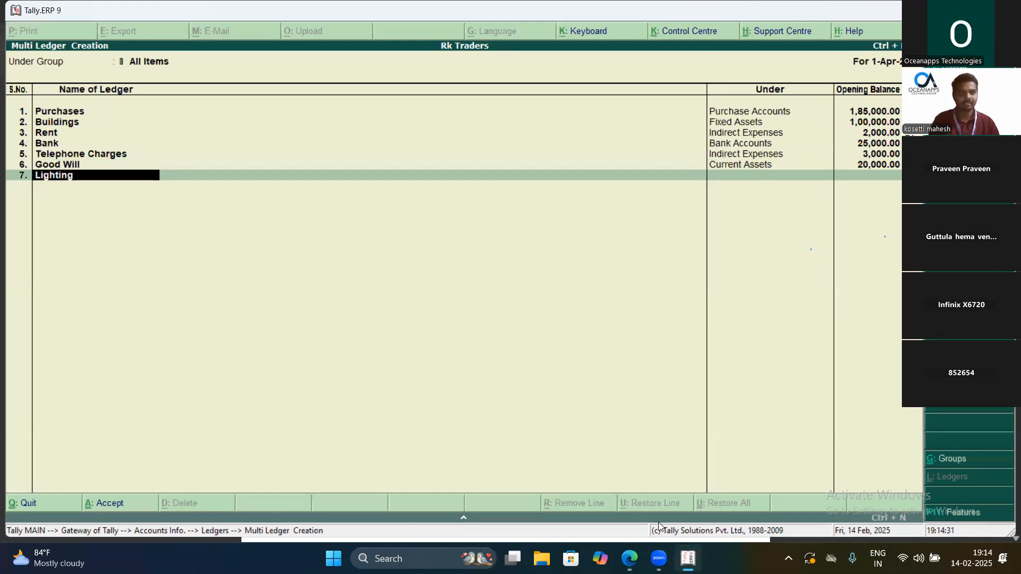
text(s)
key(Return)
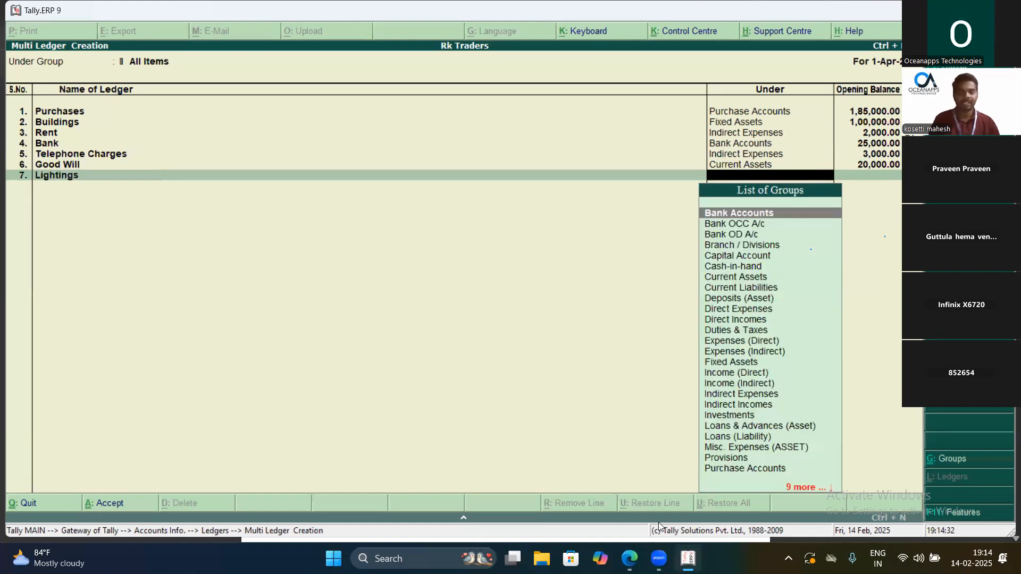
text(Dir)
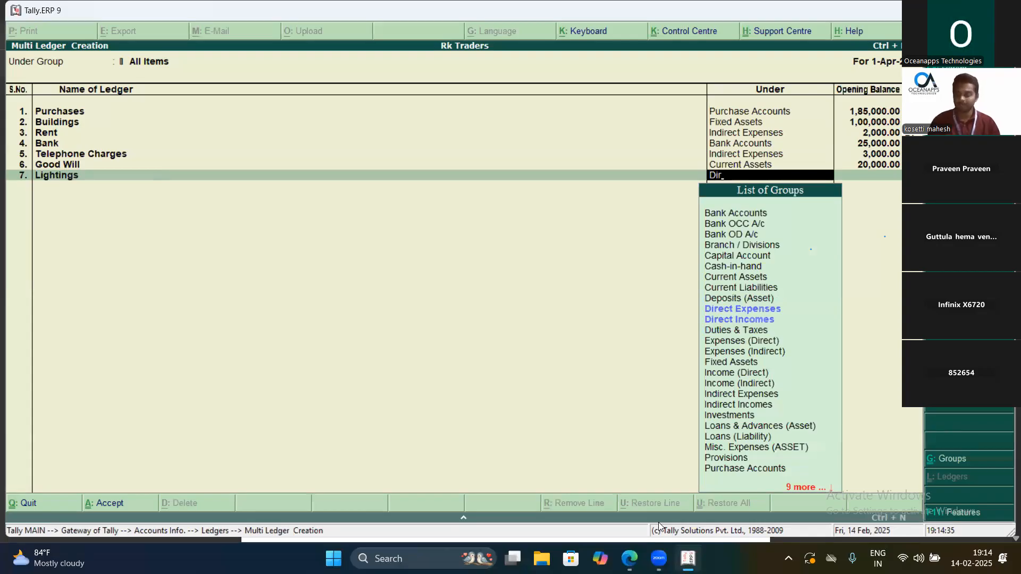
key(Return)
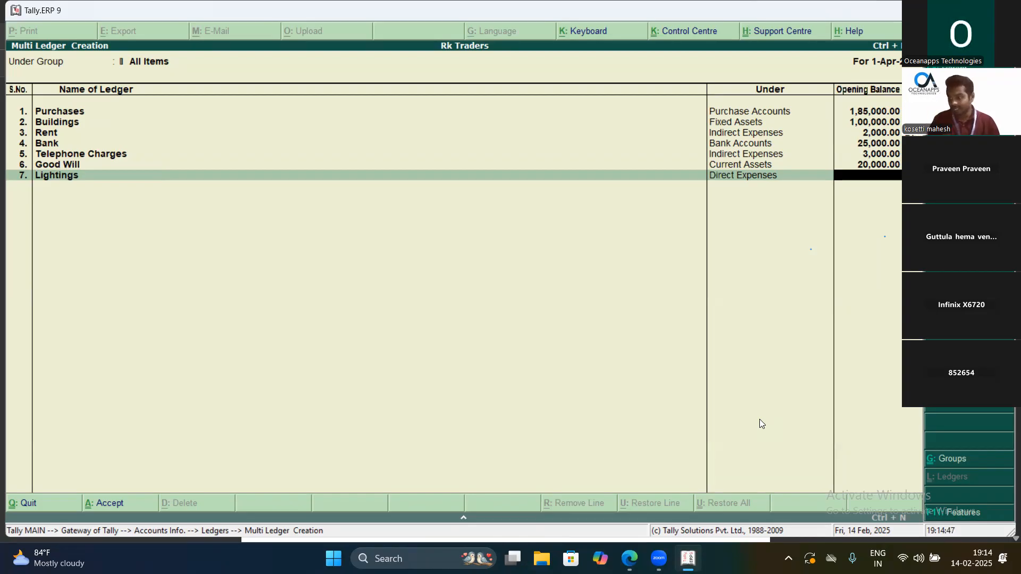
text(2000)
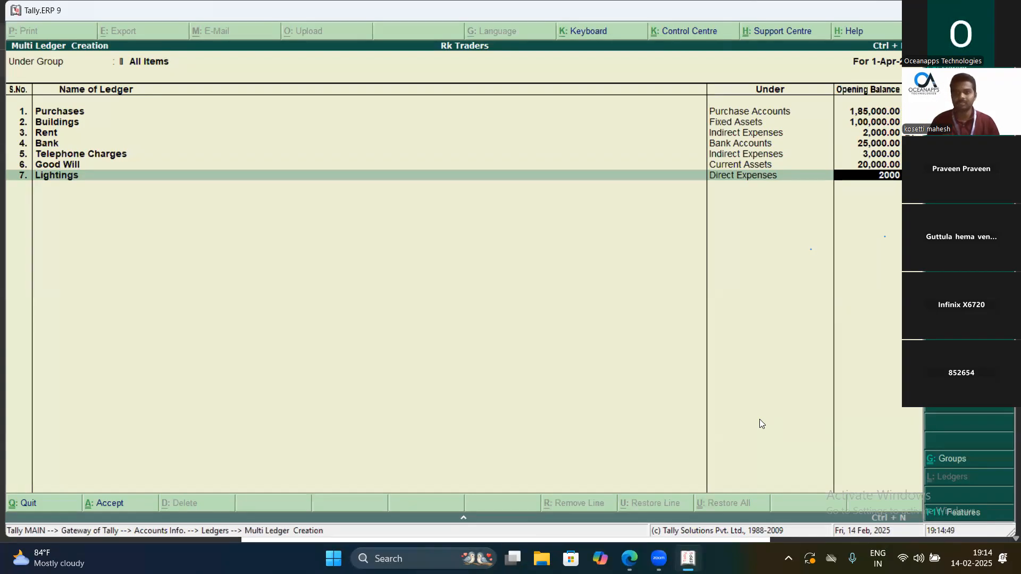
key(Return)
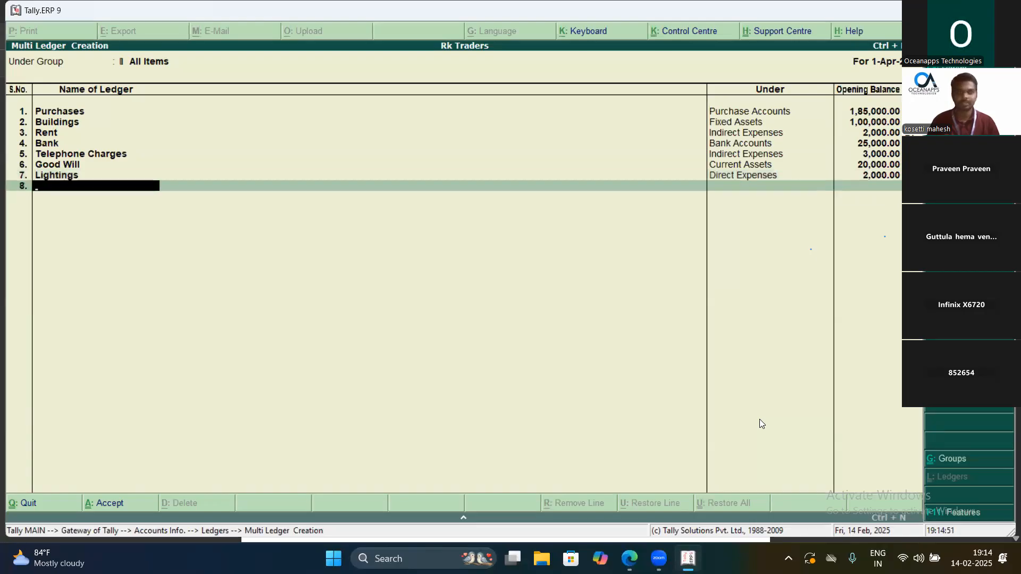
Add the Carriage Inward ledger under Direct Expenses with opening balance 1,500
text(Carriage inwa)
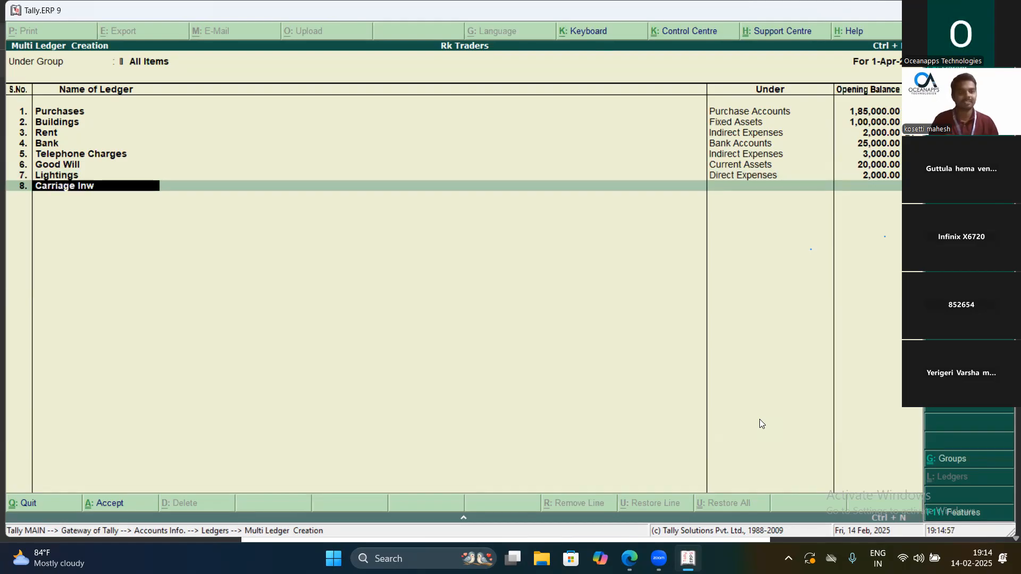
text(rd)
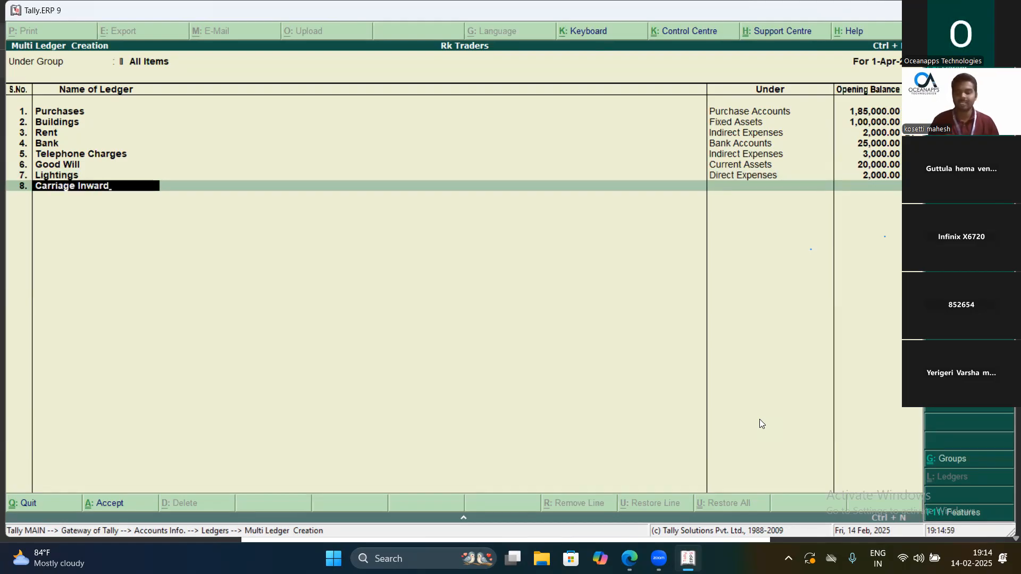
key(Return)
text(Dir)
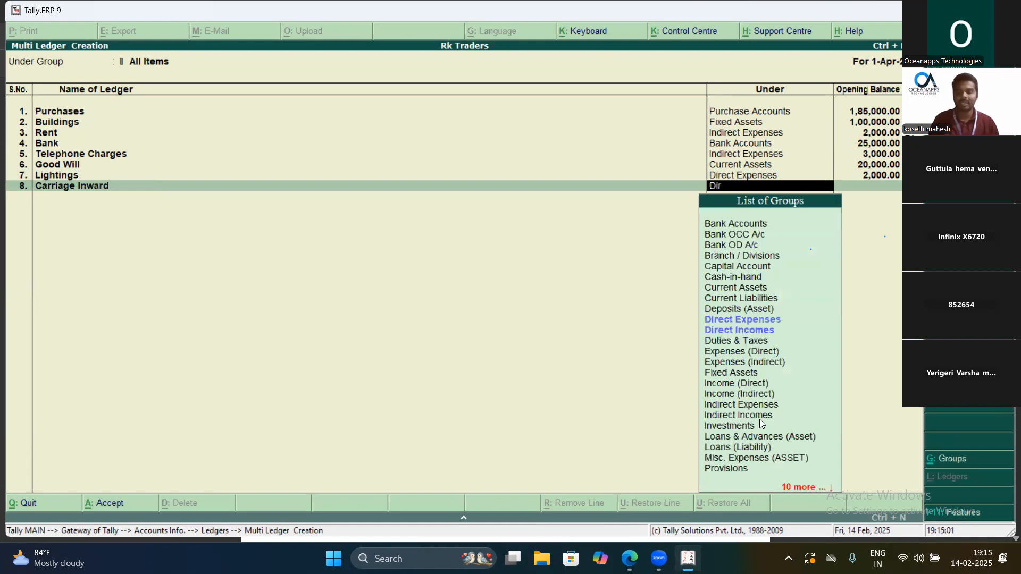
key(Return)
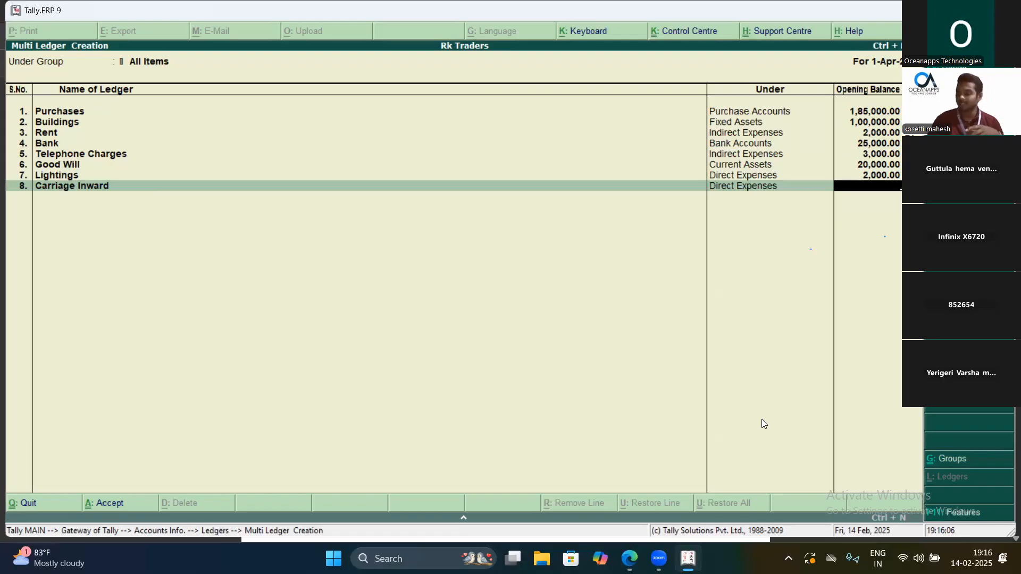
text(1500)
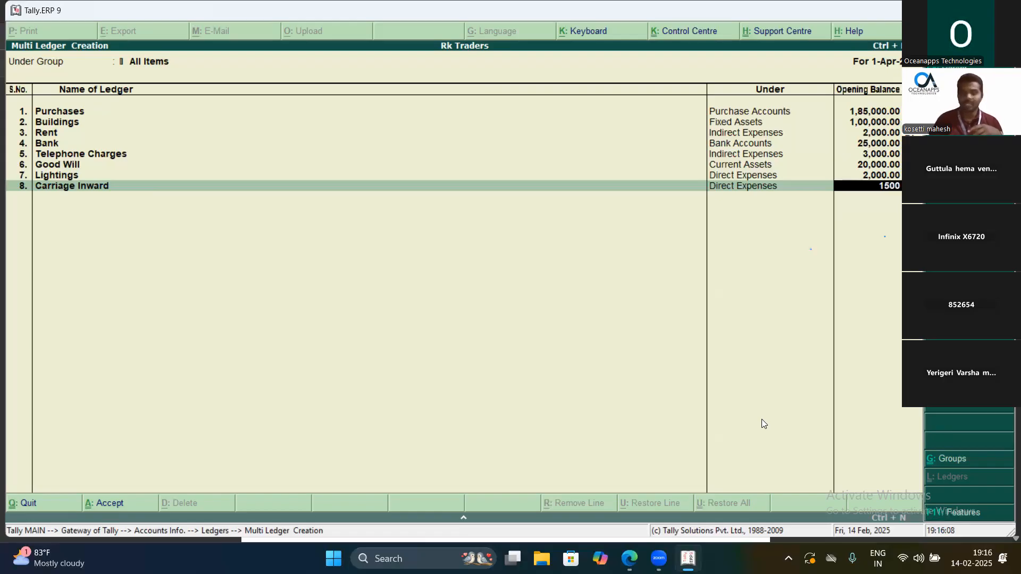
key(Return)
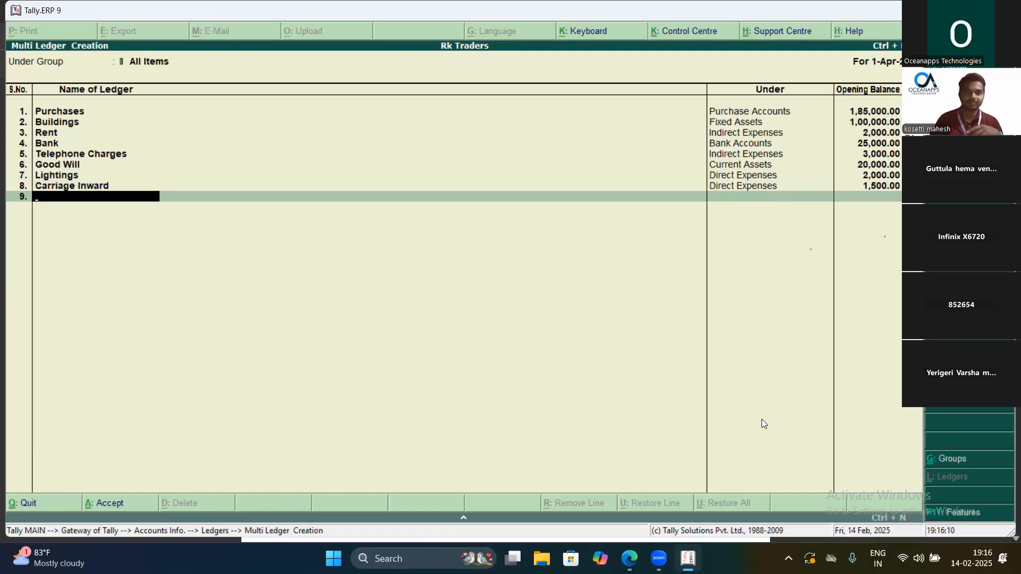
Add the Machinery ledger under Fixed Assets with opening balance 75,000
text(Mach)
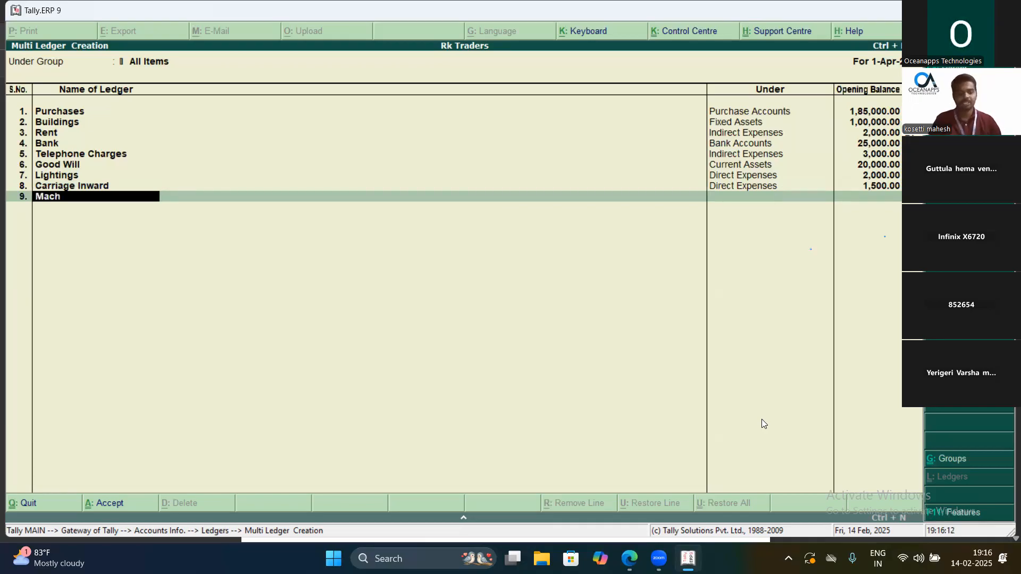
text(inery)
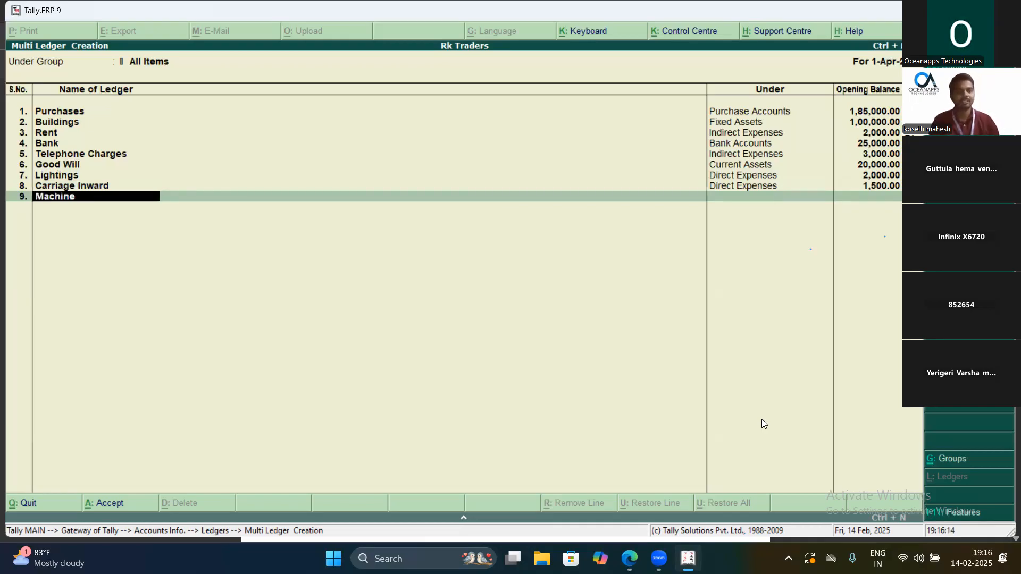
key(Return)
text(f)
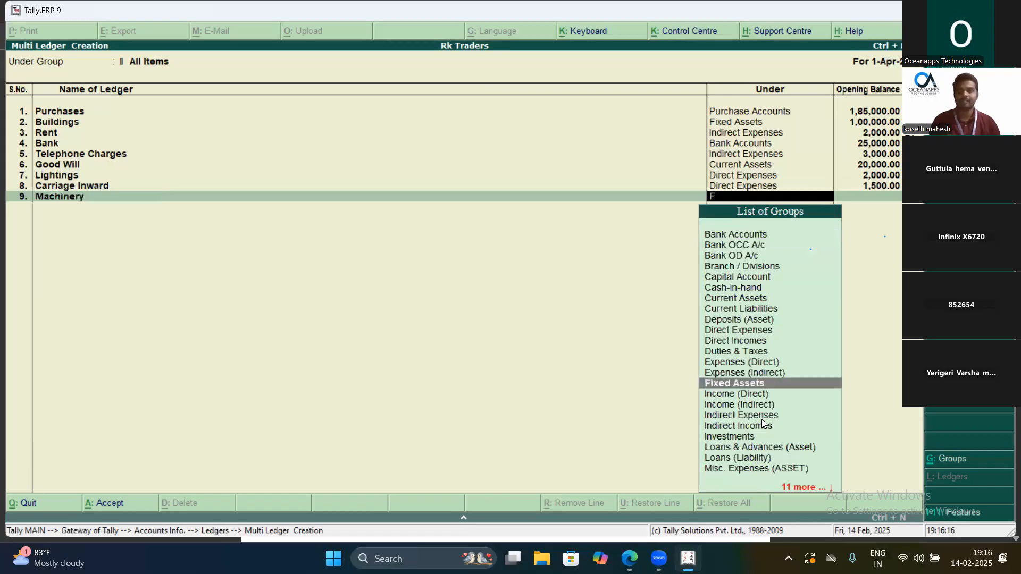
key(Return)
text(75000)
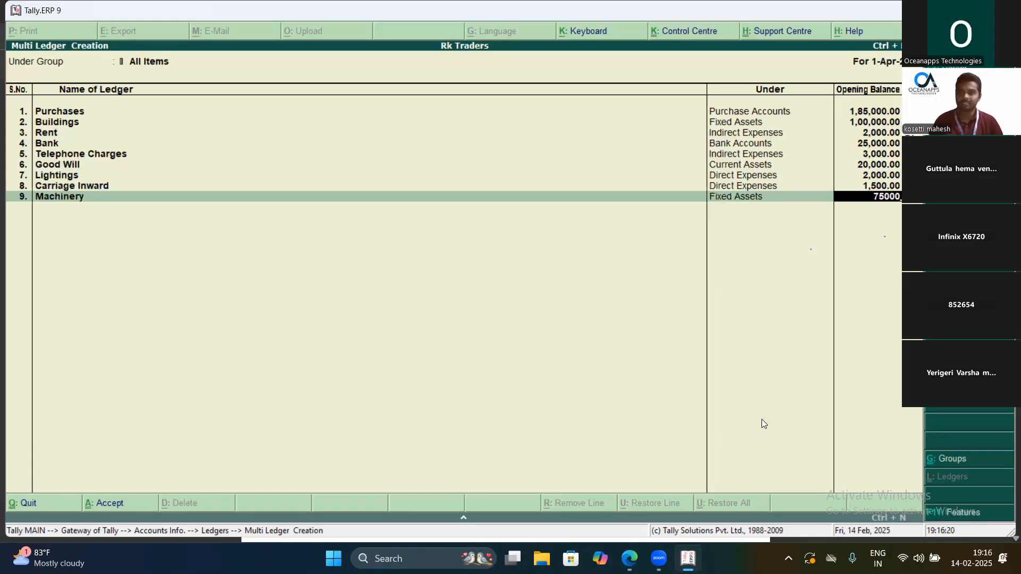
key(Return)
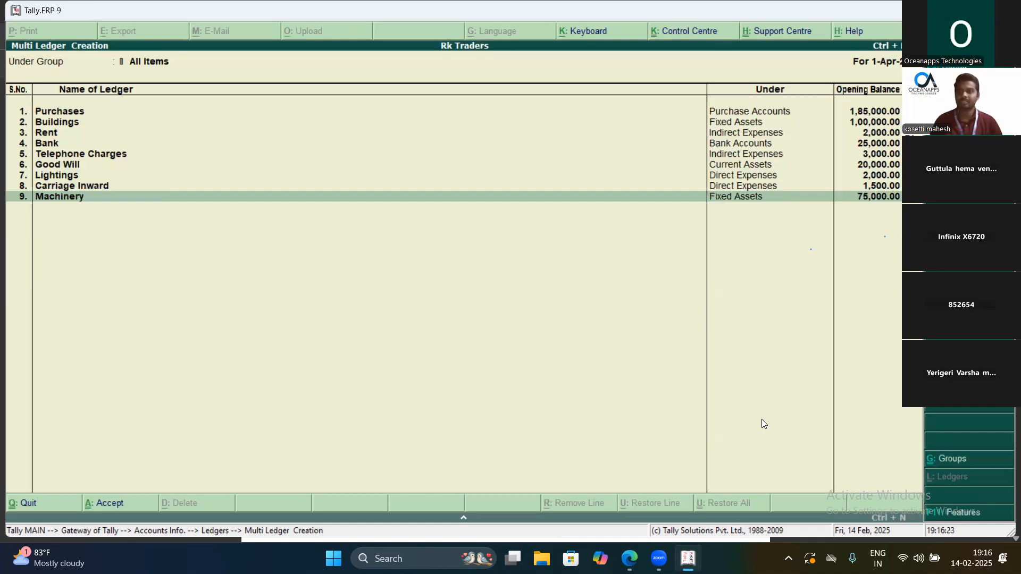
key(Return)
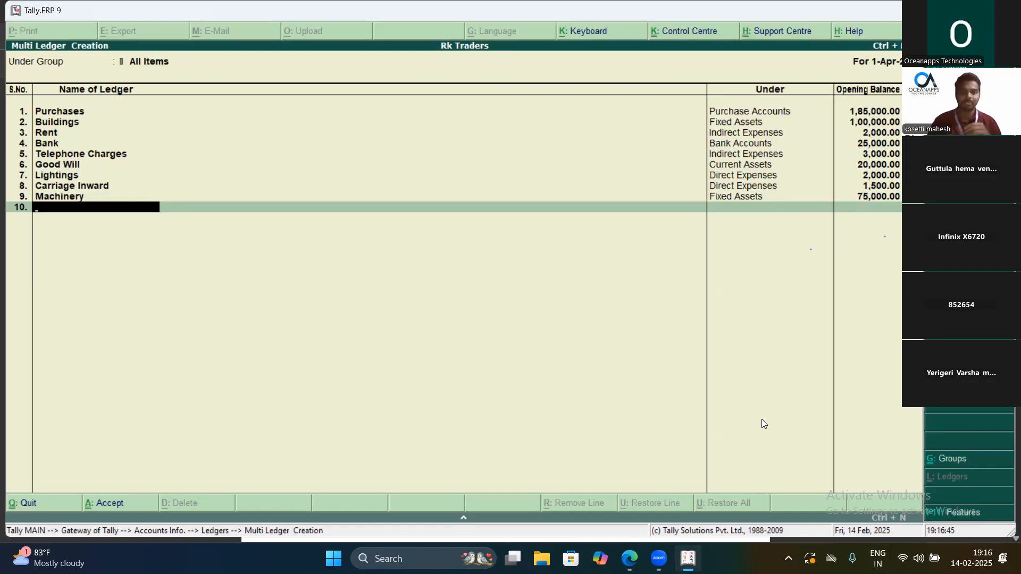
Add the Sales ledger under Sales Accounts with opening balance 3,75,000
text(Sales)
key(Return)
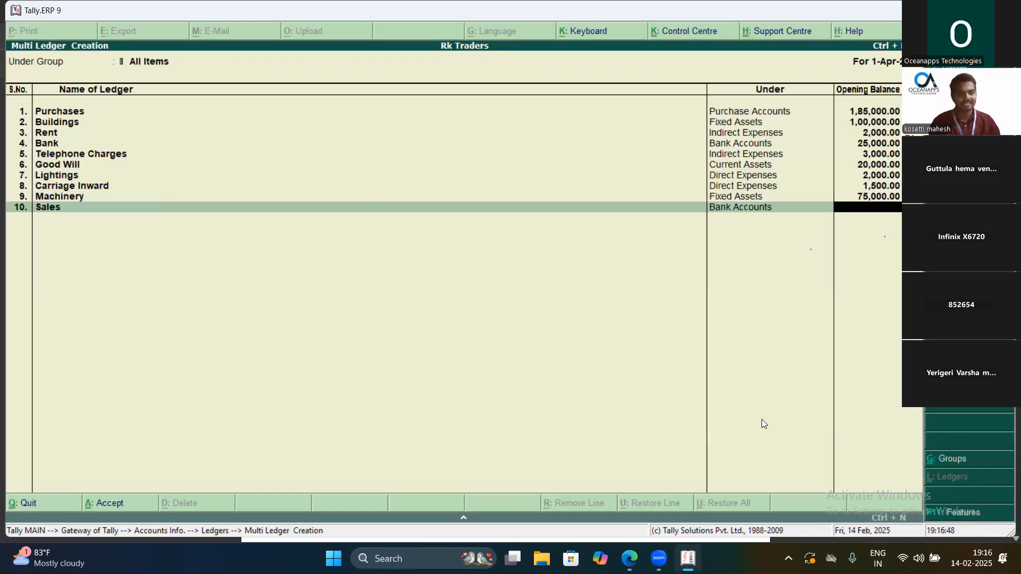
text(Sa)
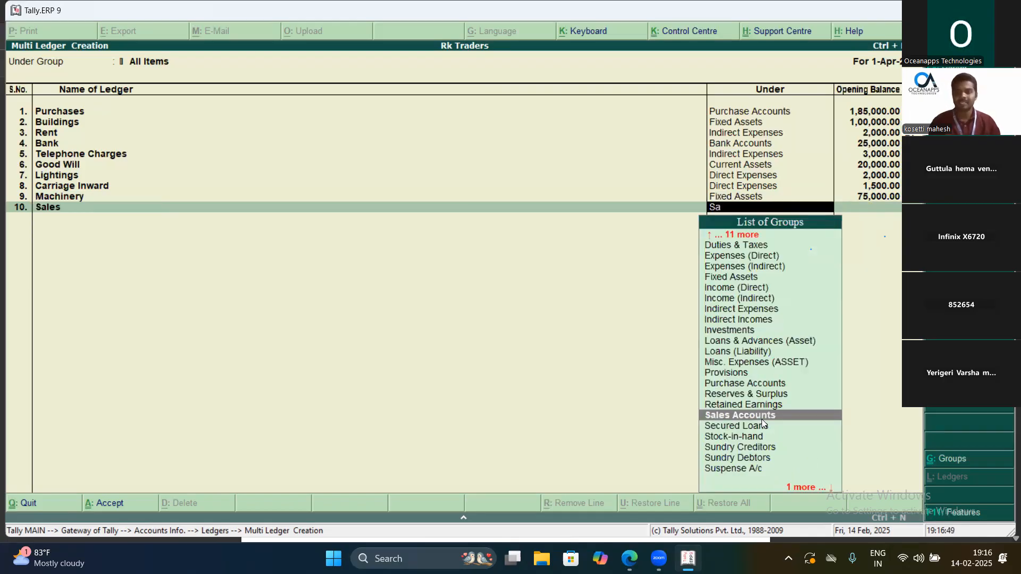
key(Return)
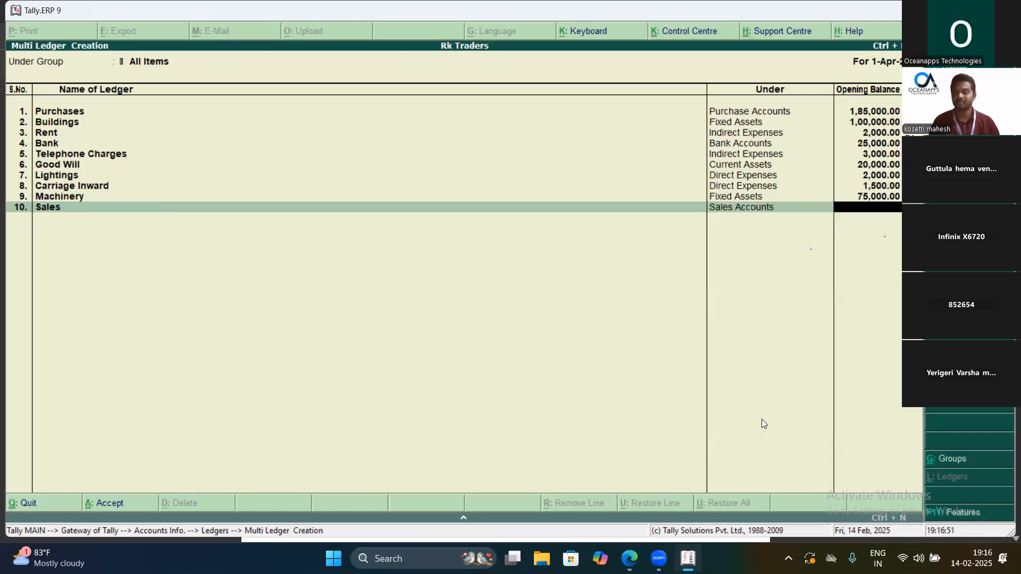
text(375000)
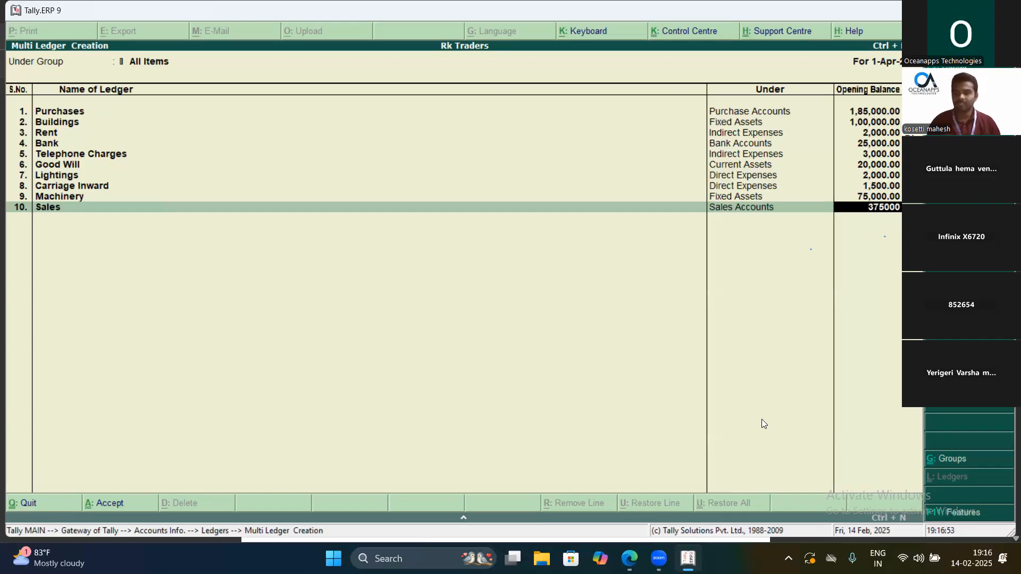
key(Return)
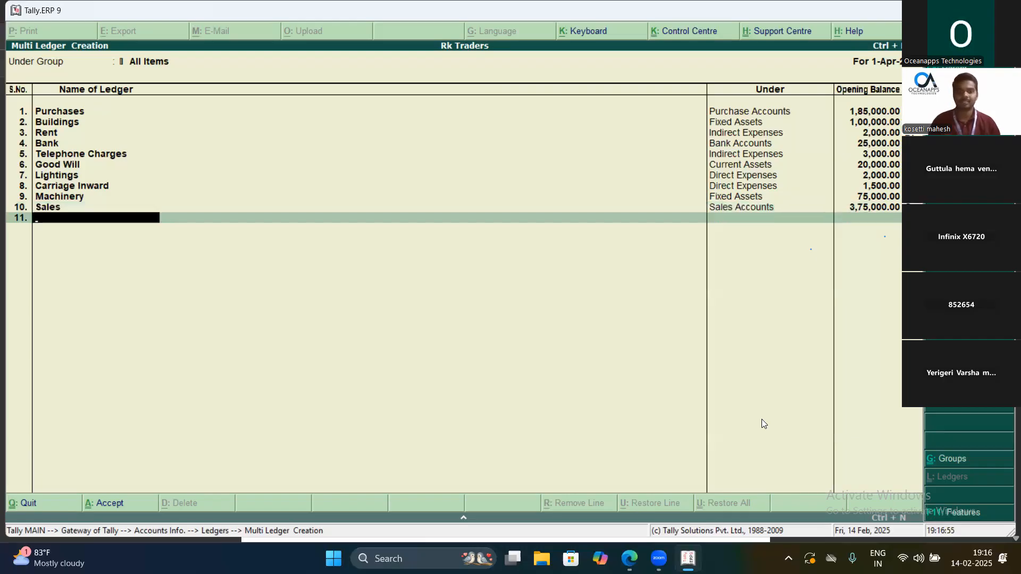
Name the eleventh ledger Bills Payble and look up the group for bills payable in the PDF's liabilities and assets table
text(Billa)
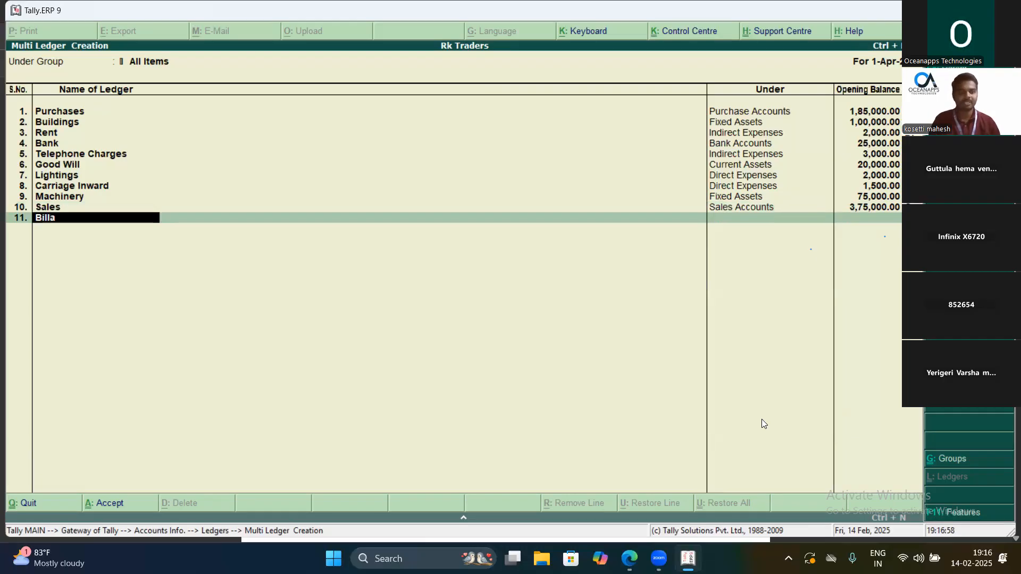
key(BackSpace)
text(s Payble)
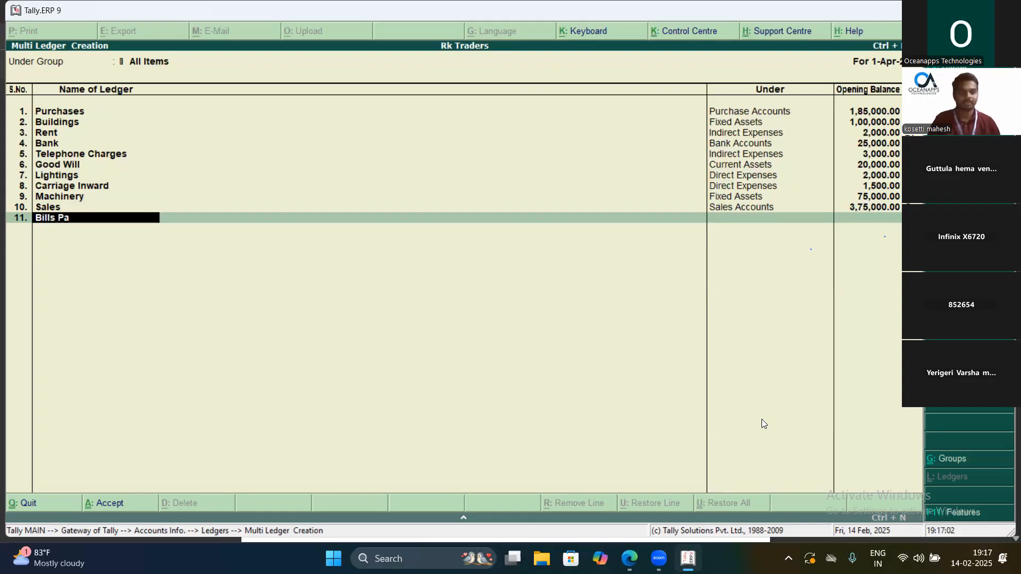
key(Return)
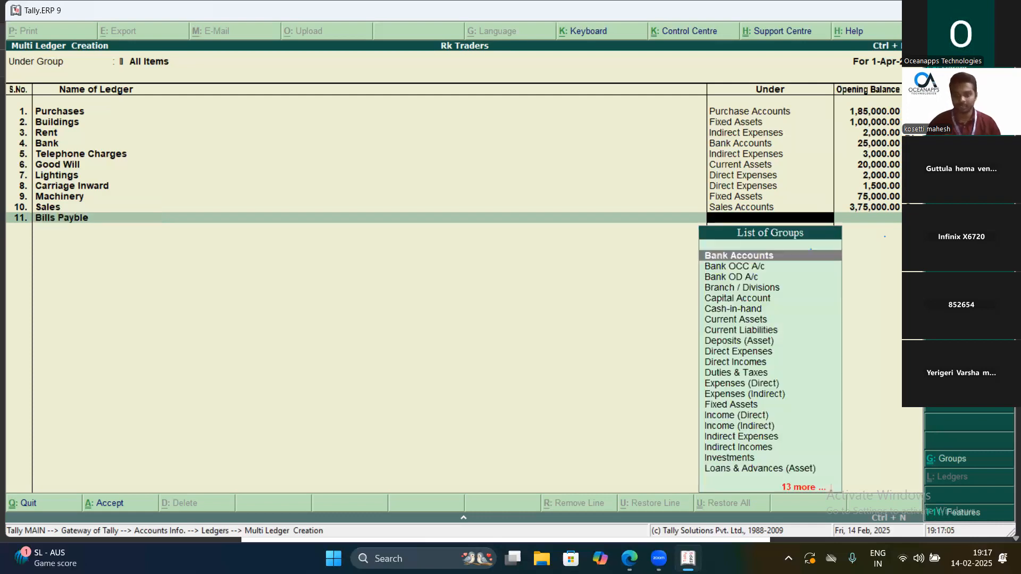
key(alt+Tab)
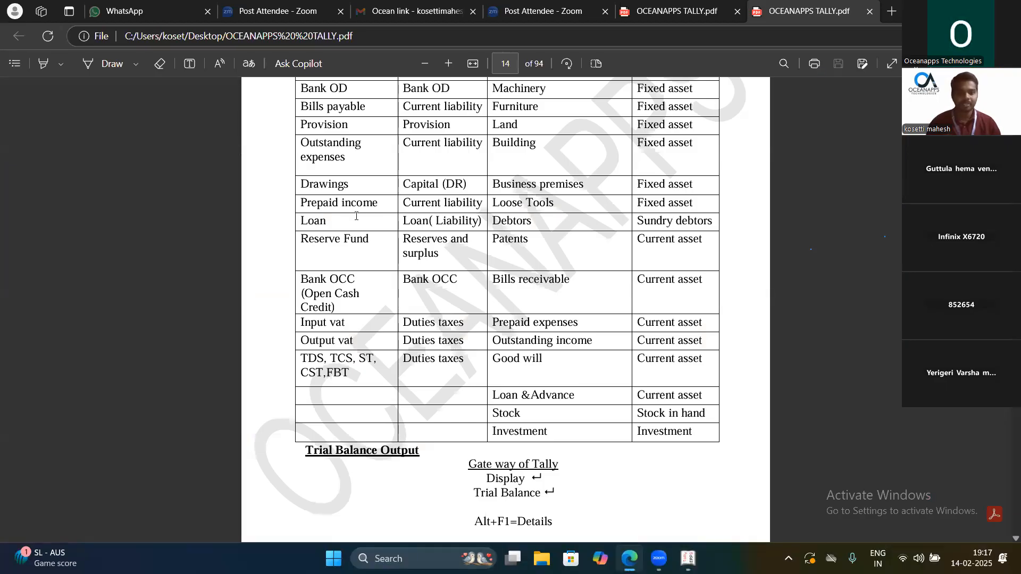
scroll(337, 156, up, 2)
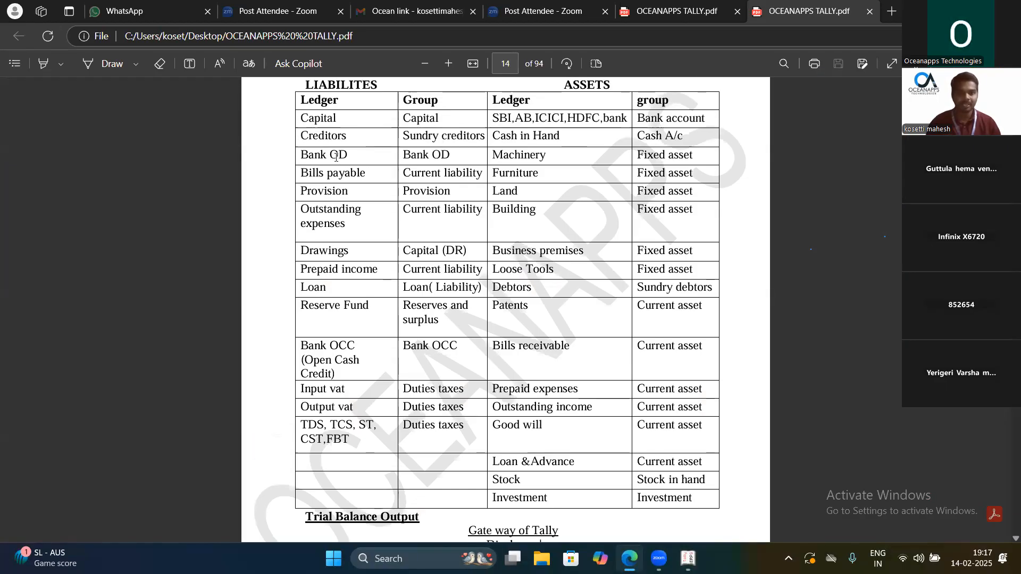
drag(484, 171, 379, 183)
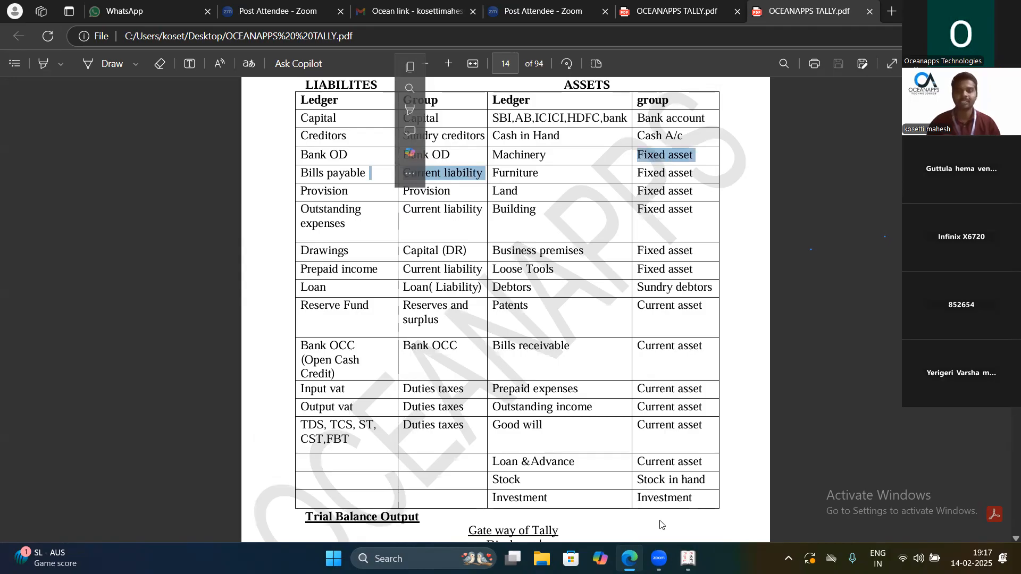
Back in Tally.ERP 9, place the Bills Payble ledger under Current Liabilities with opening balance 18,500
key(alt+Tab)
text(Cur)
key(Down)
key(Return)
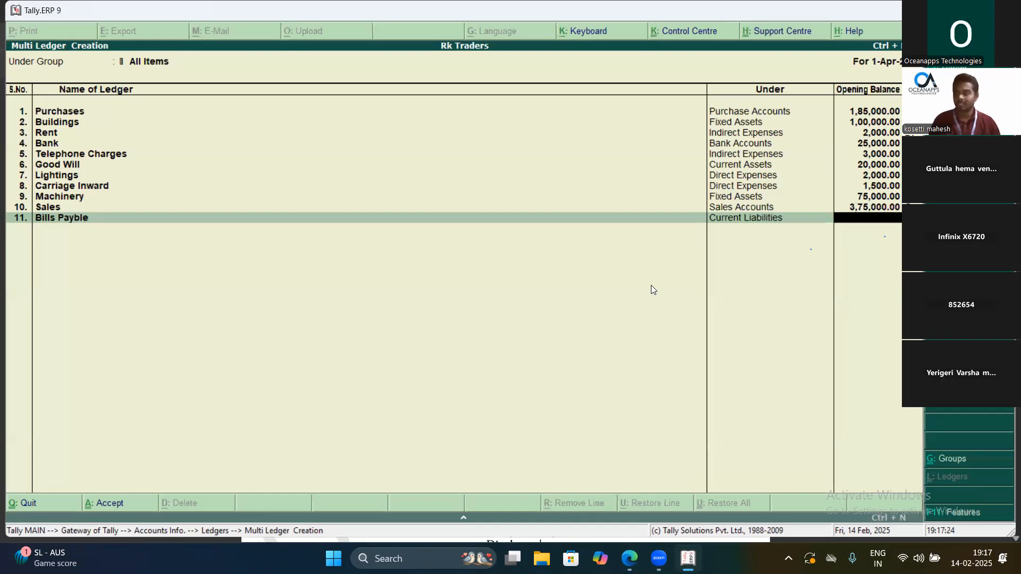
text(18500)
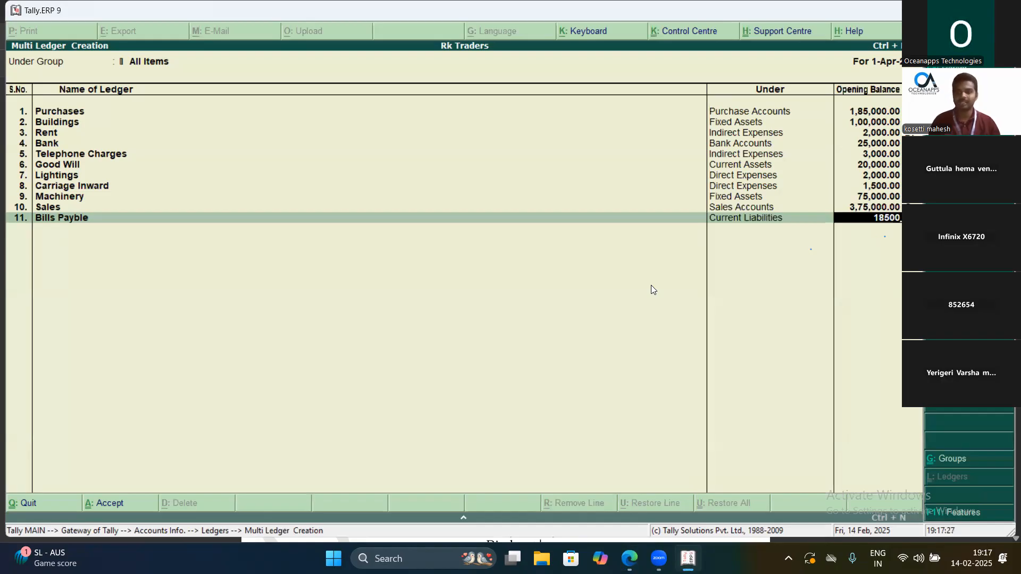
key(Return)
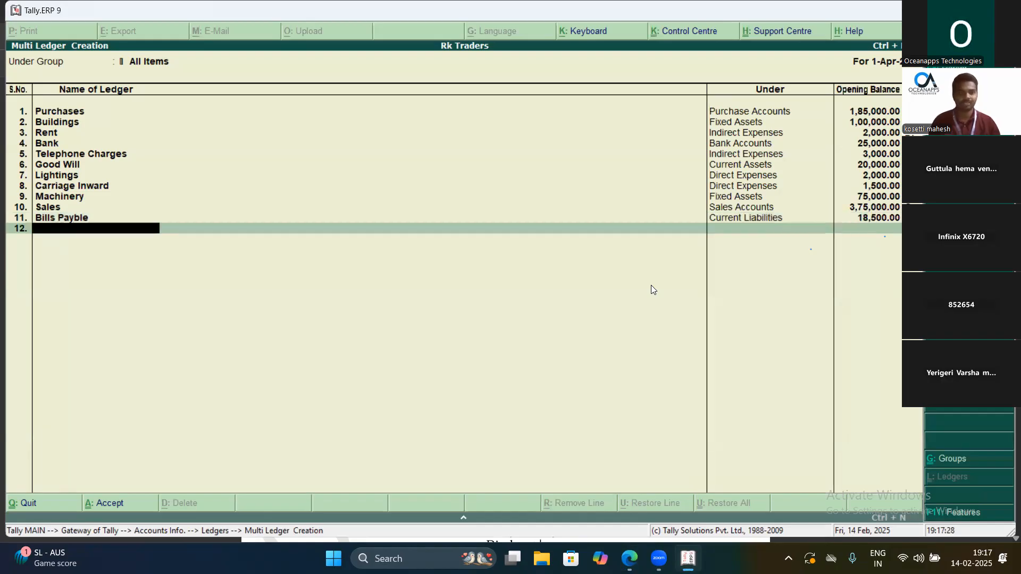
Add the Bank OD ledger under Bank OD A/c with opening balance 20,000 and save the whole list of ledgers
text(Bank Od)
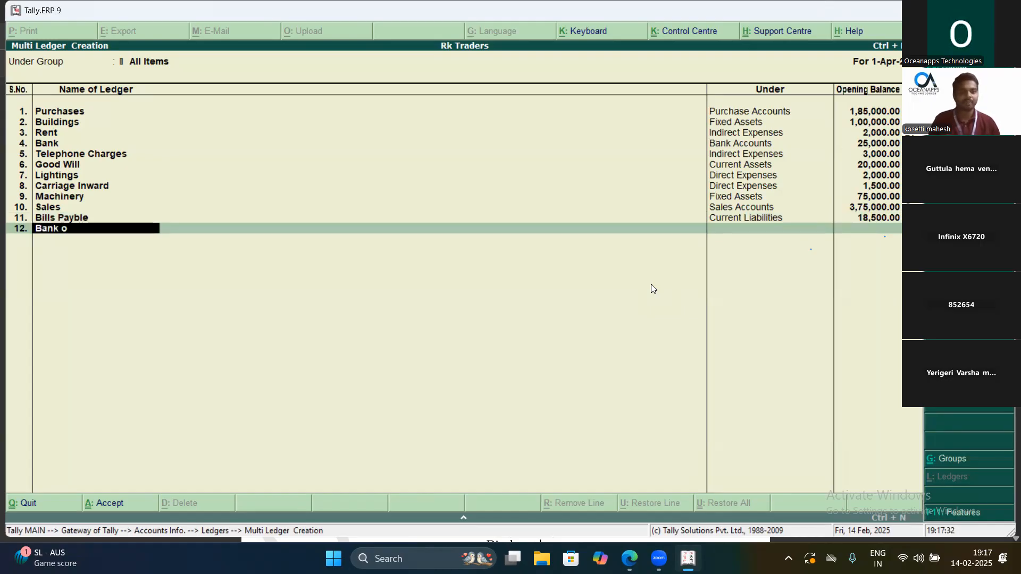
key(BackSpace)
text(D)
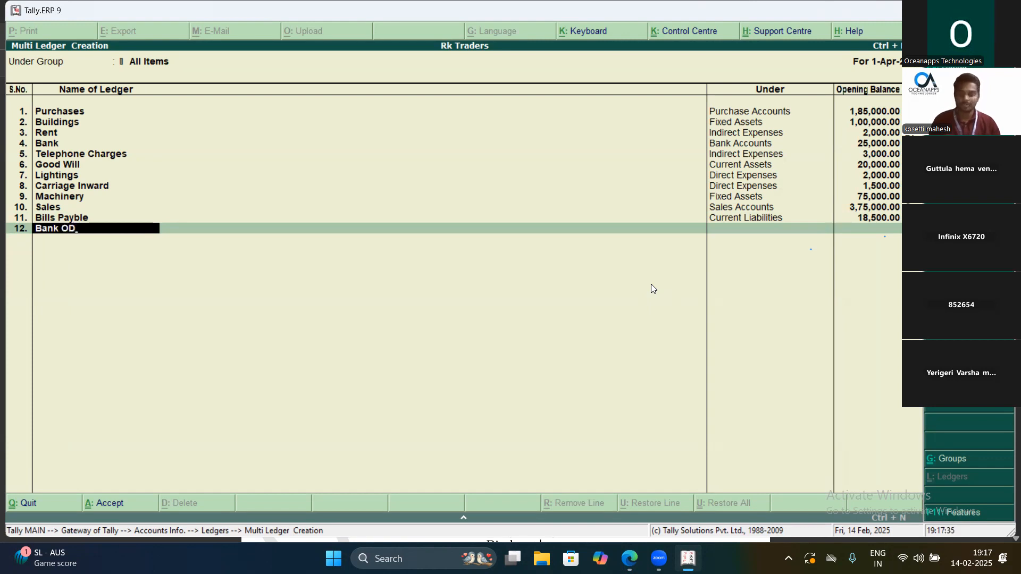
key(Return)
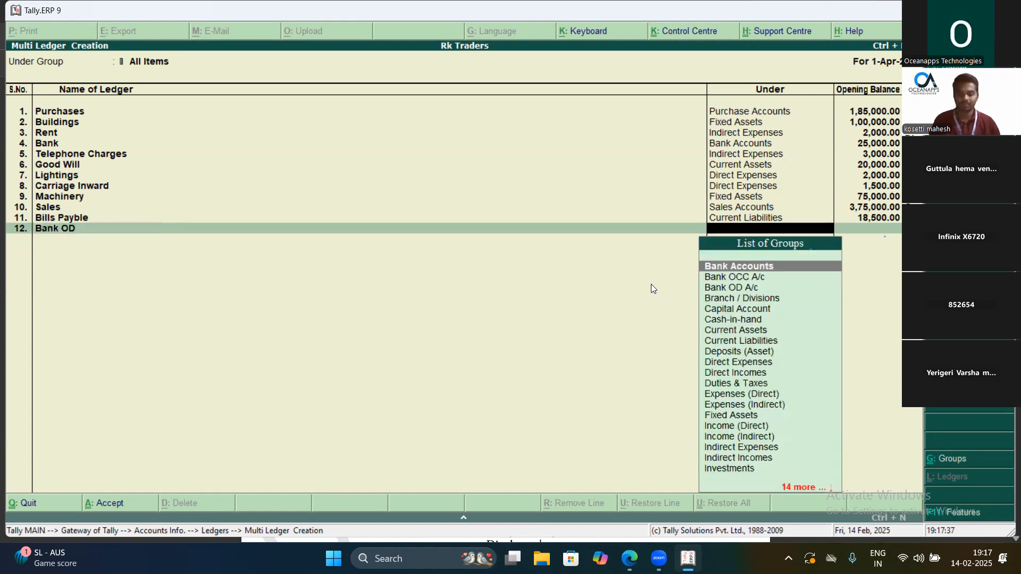
text(Ba)
key(Down)
key(Down)
key(Return)
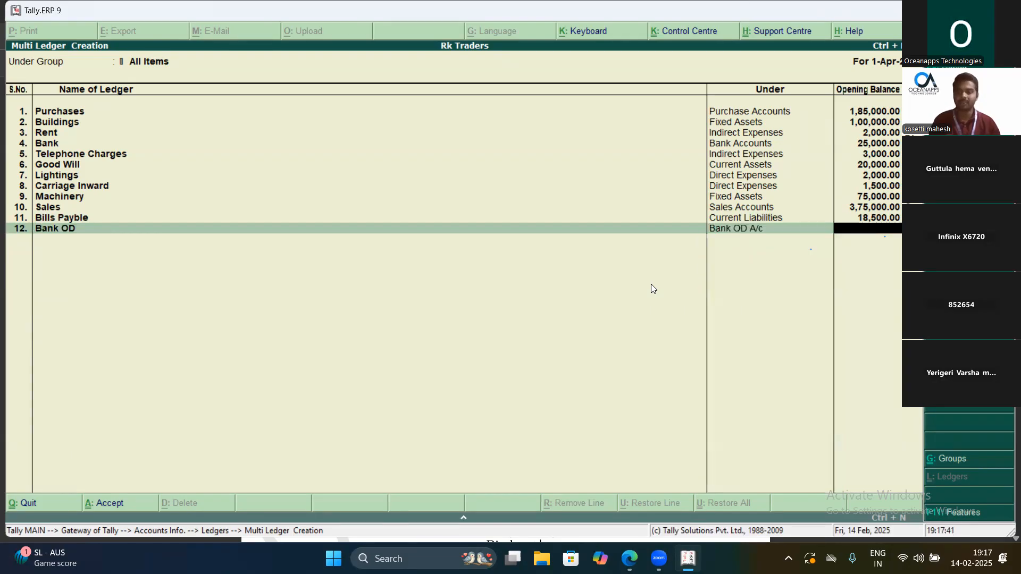
text(2000)
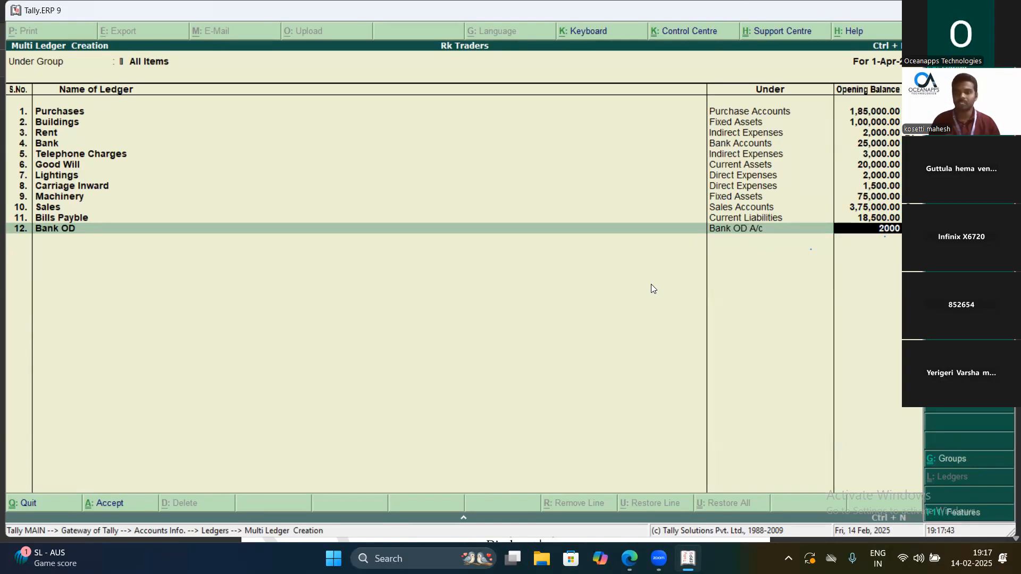
text(0,)
key(Return)
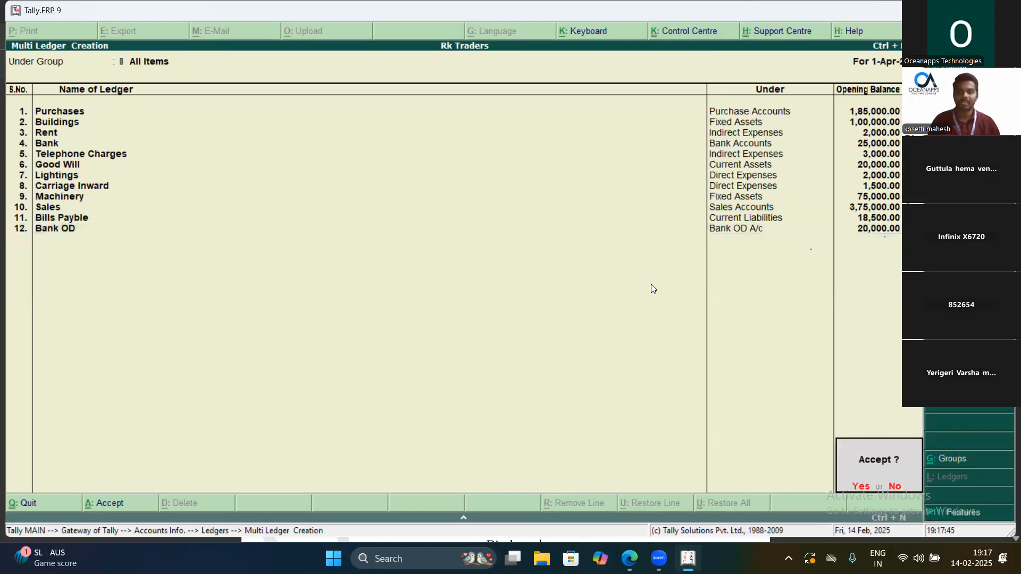
key(Return)
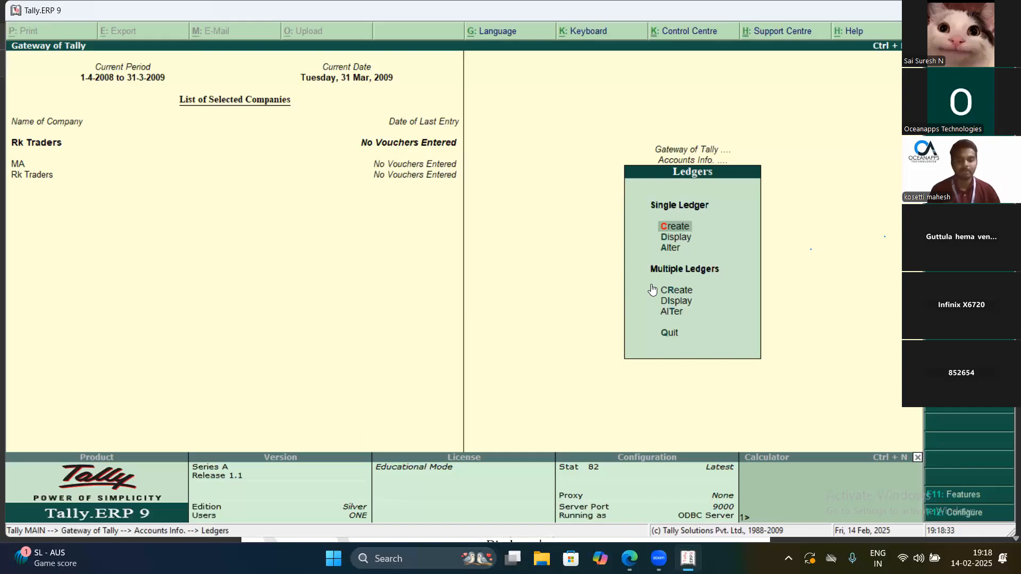
Display the company's trial balance, expand it to the detailed ledger view for review, and return to the Gateway of Tally
key(Escape)
key(Escape)
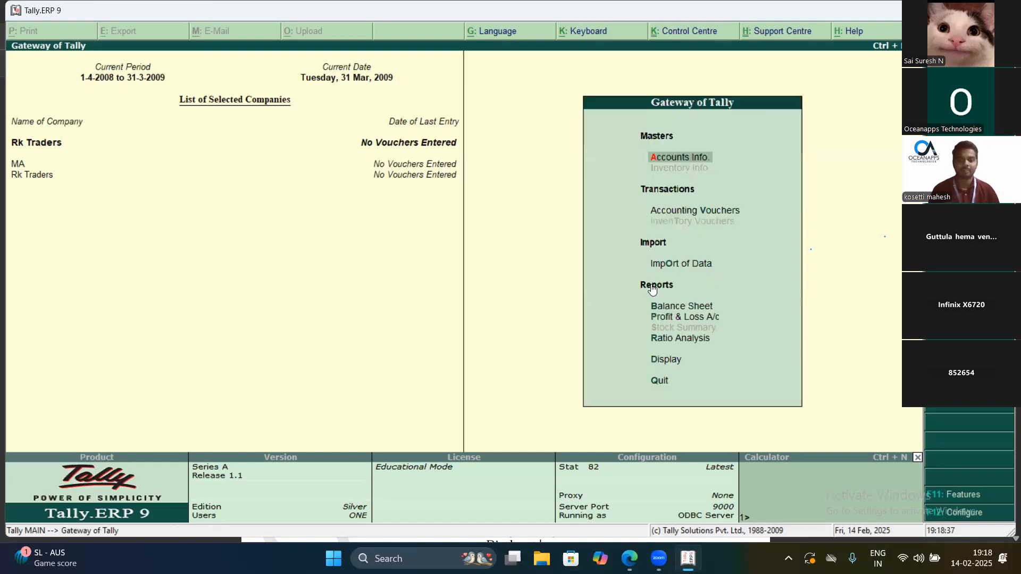
key(Down)
key(Down)
key(Down)
key(Down)
key(Down)
key(Down)
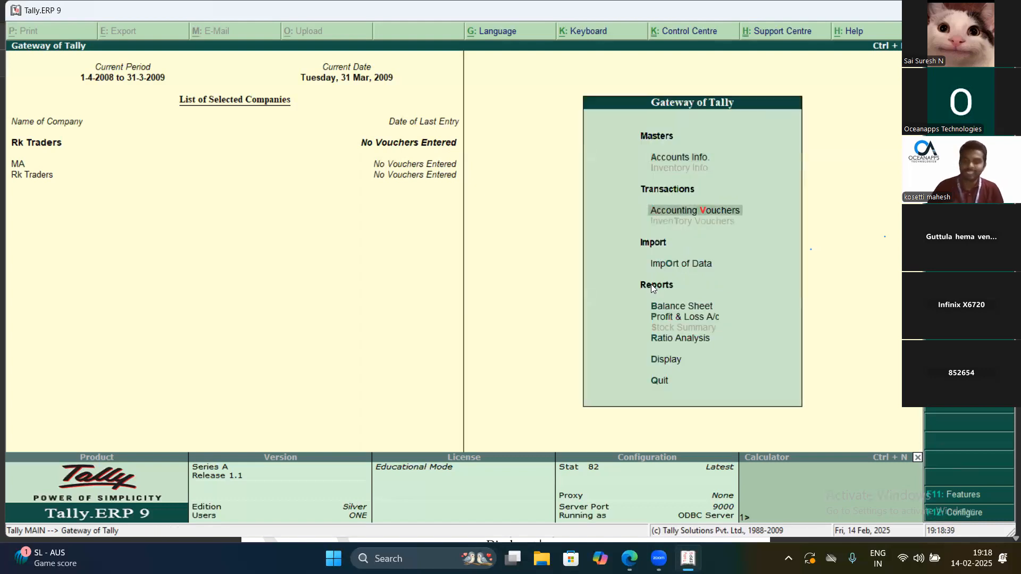
key(Return)
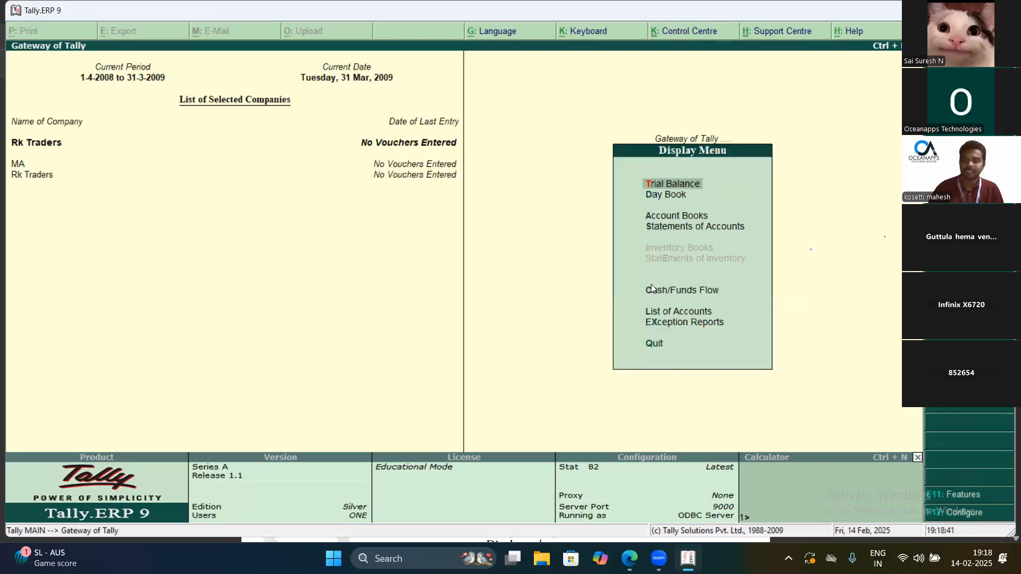
key(Return)
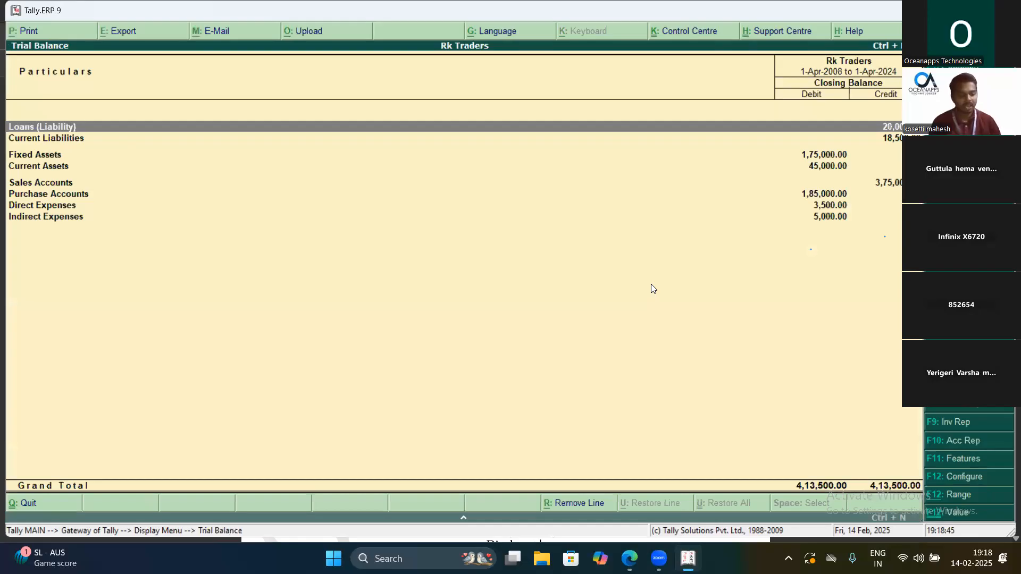
key(alt+F1)
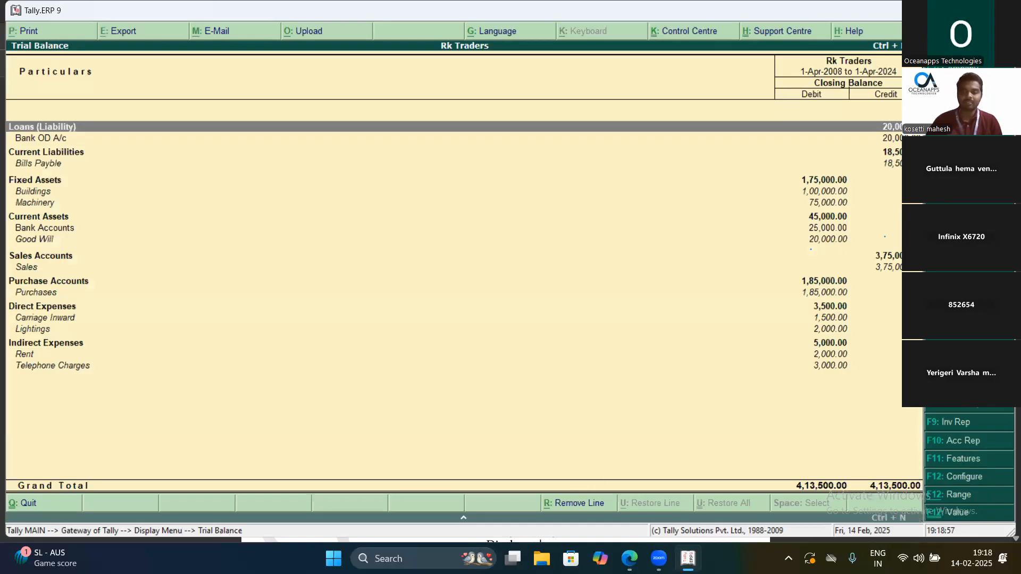
mouse_move(688, 558)
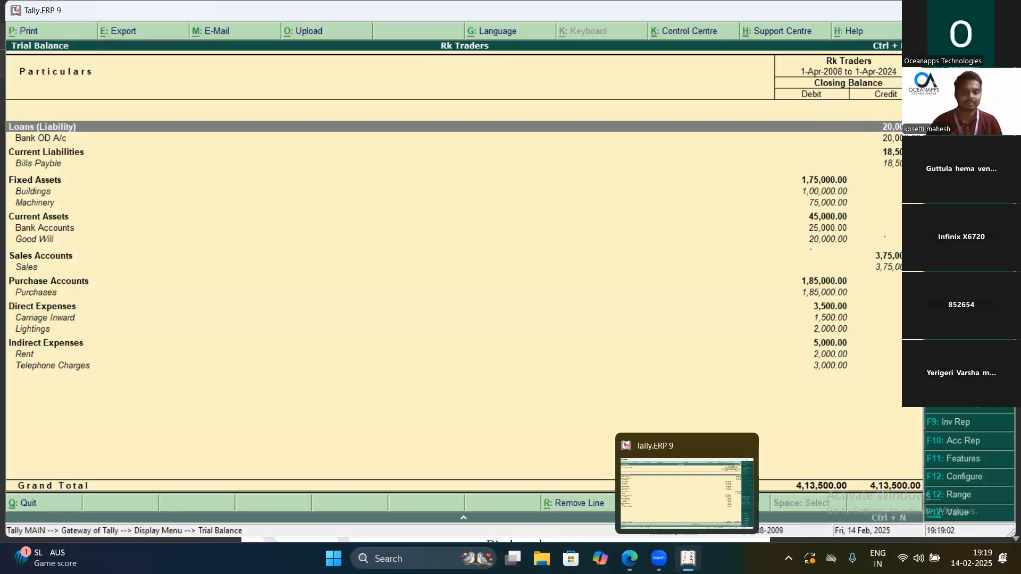
key(Escape)
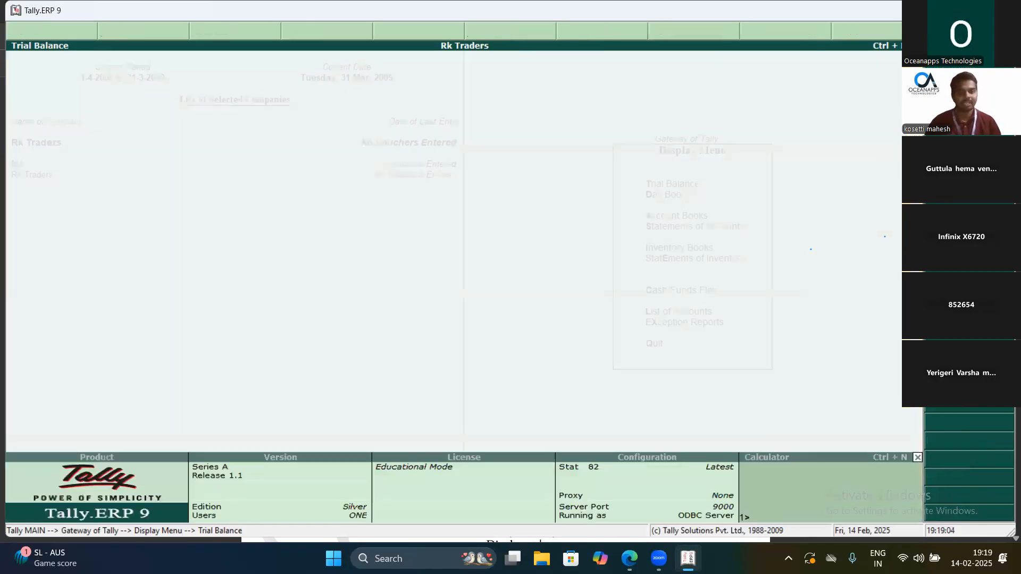
key(Escape)
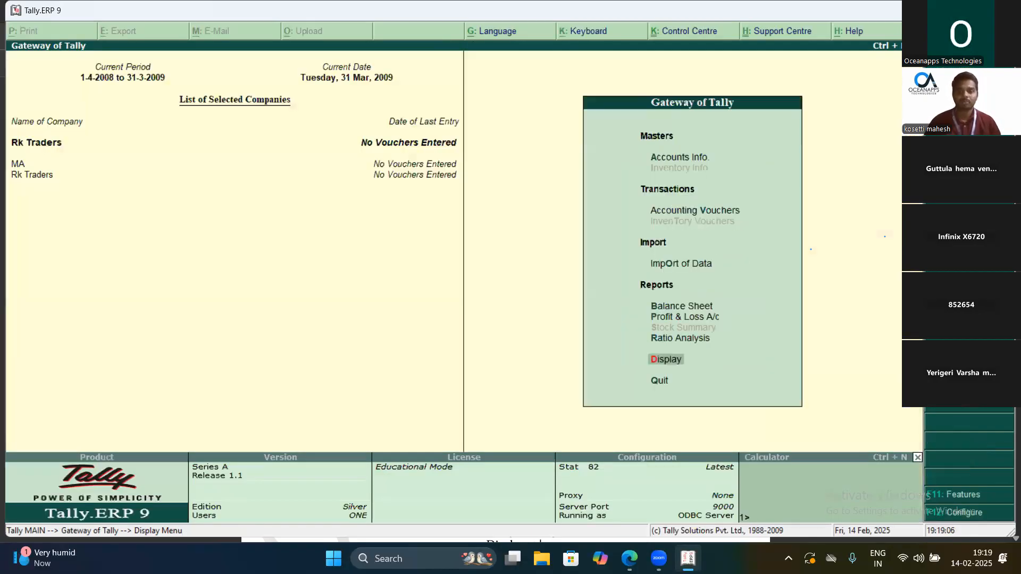
View the Profit & Loss A/c report in detailed form with its individual ledgers, and close it
key(Up)
key(Up)
key(Up)
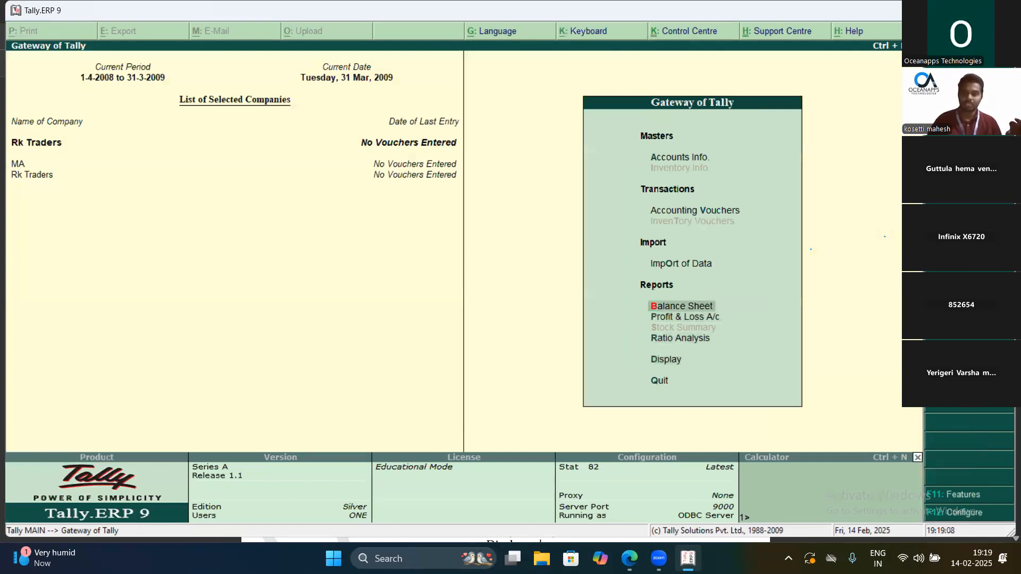
key(Down)
key(Return)
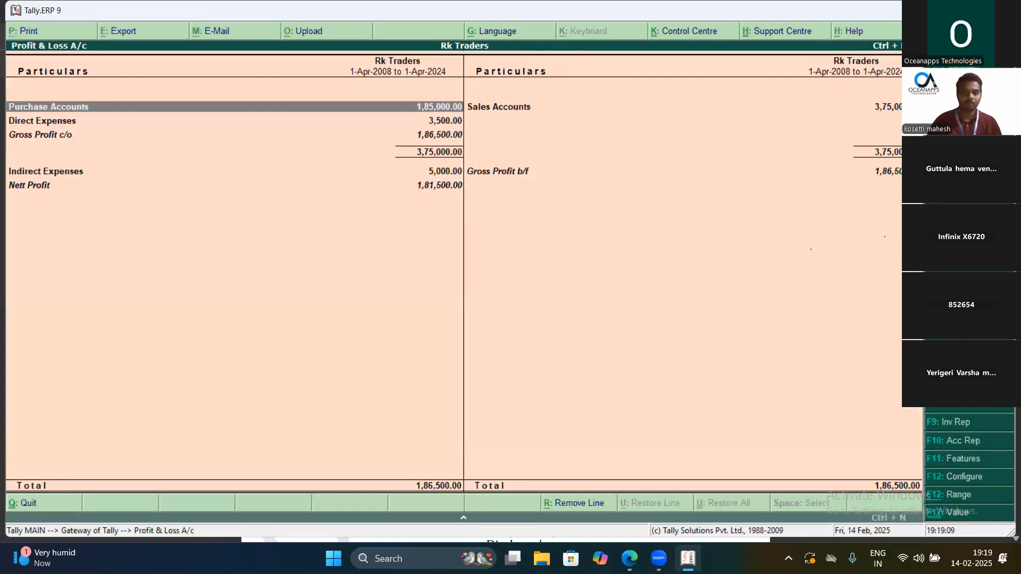
key(alt+F1)
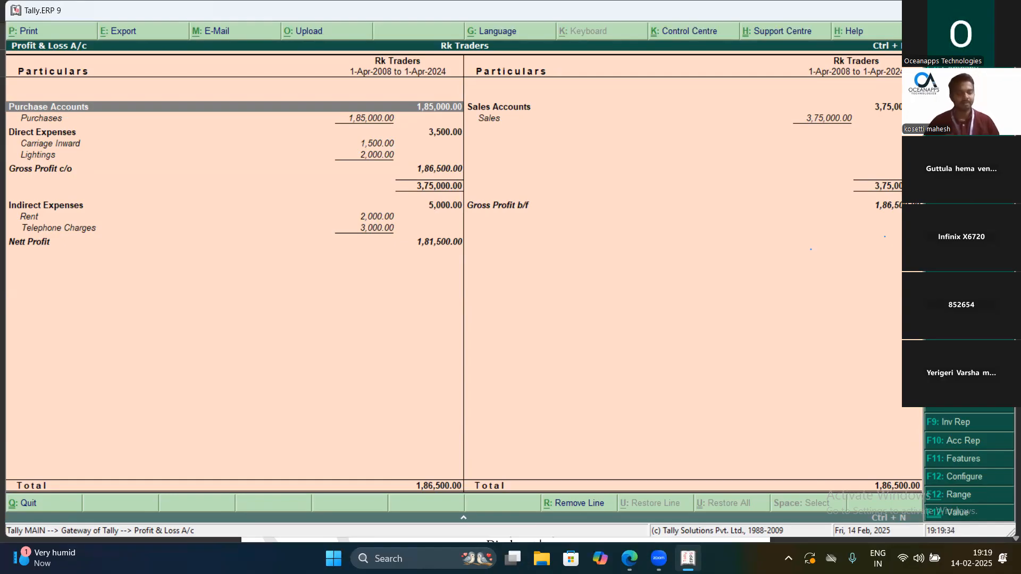
key(Escape)
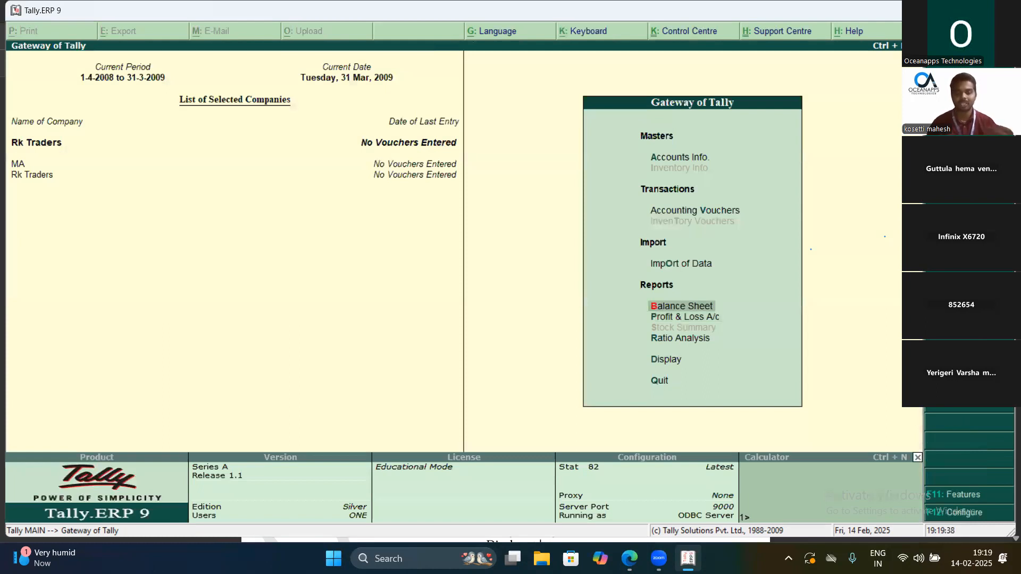
View the Balance Sheet report in detailed form with its individual ledgers, and close it
key(Return)
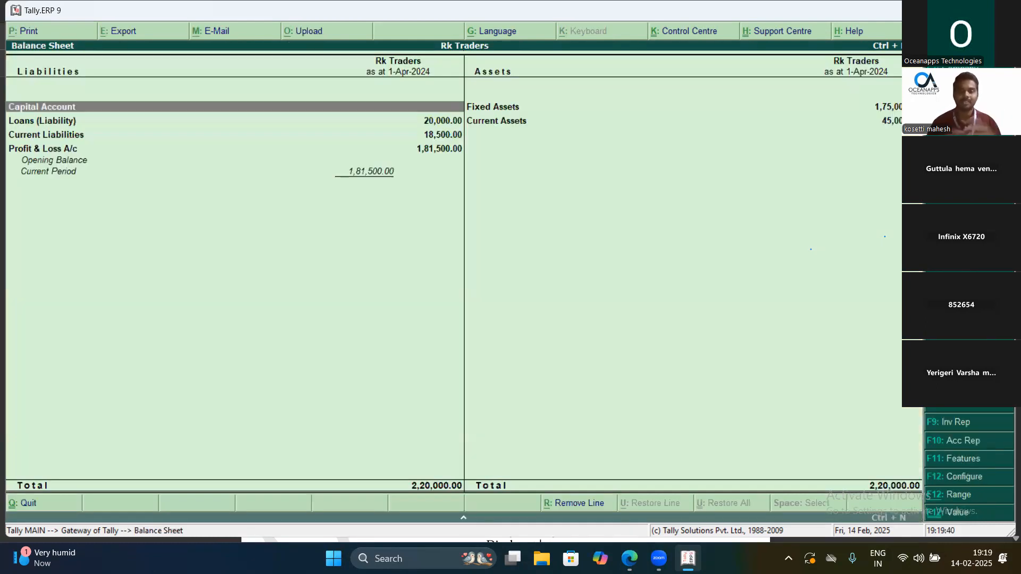
key(alt+F1)
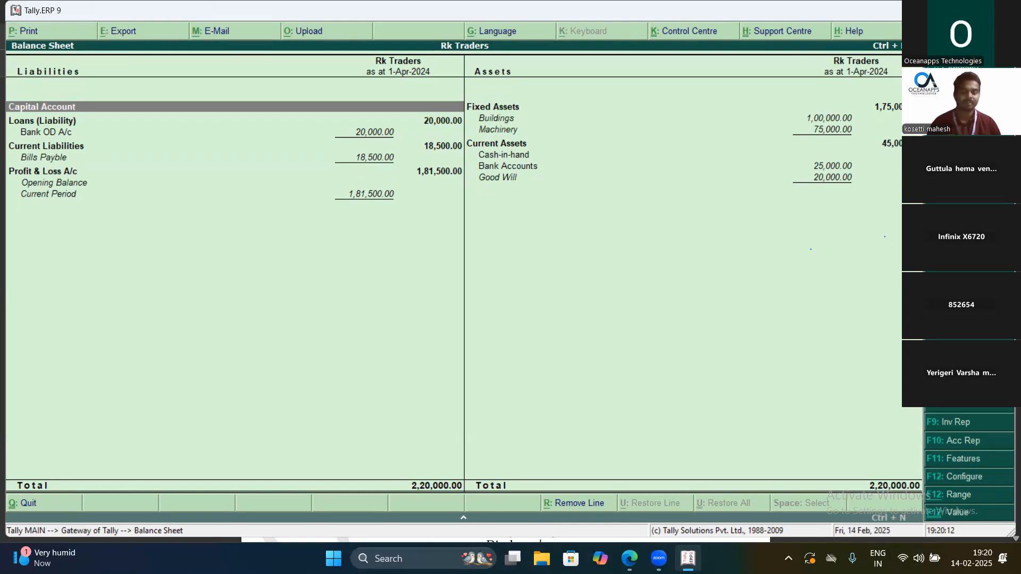
key(Escape)
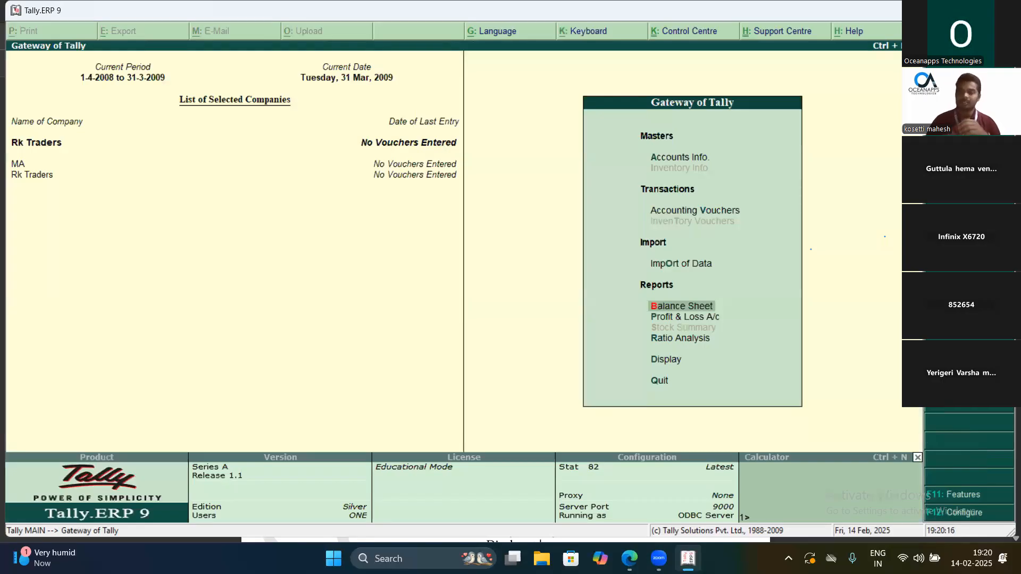
Open the Ledgers options under Accounts Info. from the Gateway of Tally
key(Down)
key(Down)
key(Down)
key(Up)
key(Up)
key(Up)
key(Up)
key(Up)
key(Up)
key(Return)
key(Down)
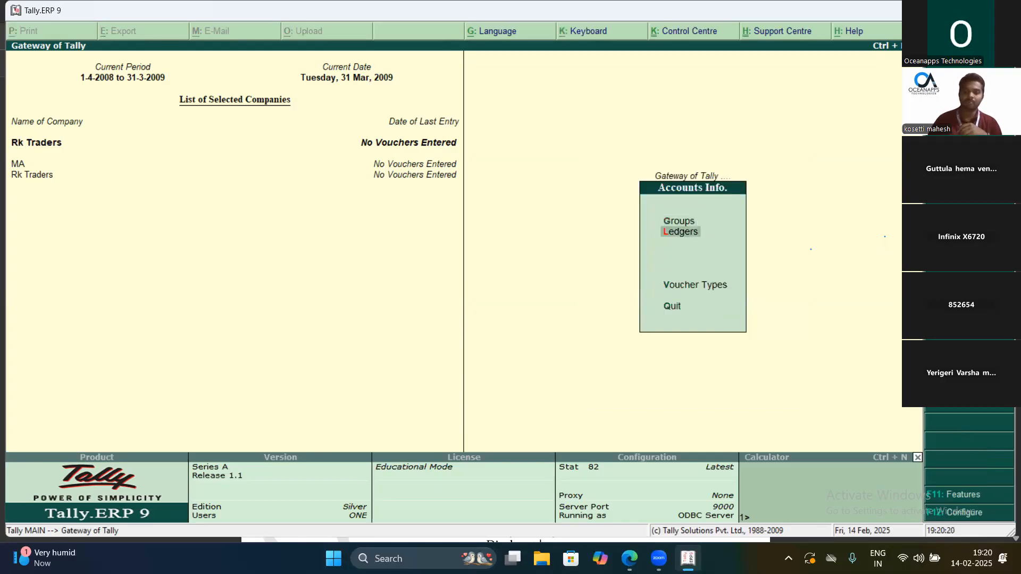
key(Return)
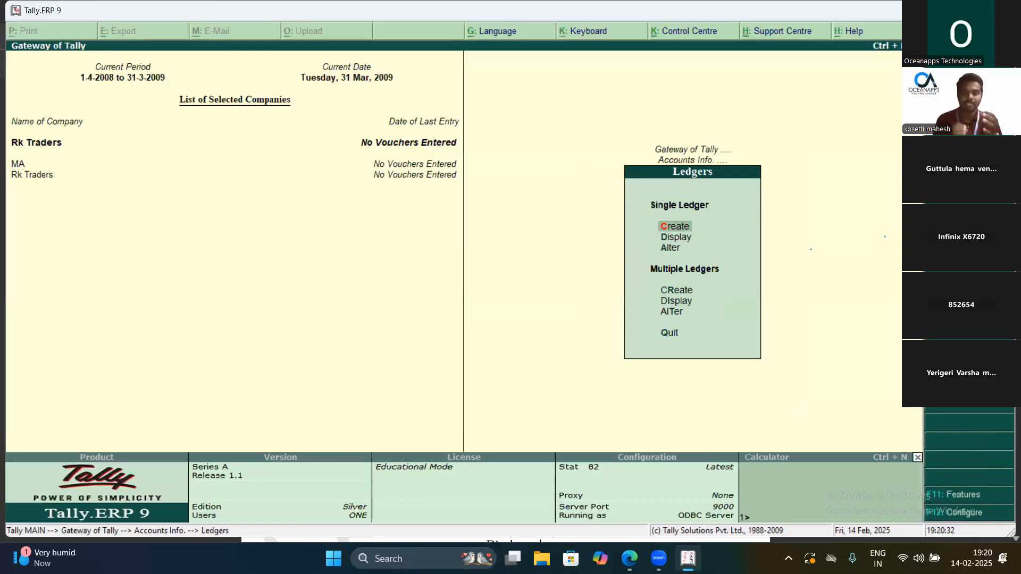
key(Down)
key(Down)
key(Down)
key(Down)
key(Down)
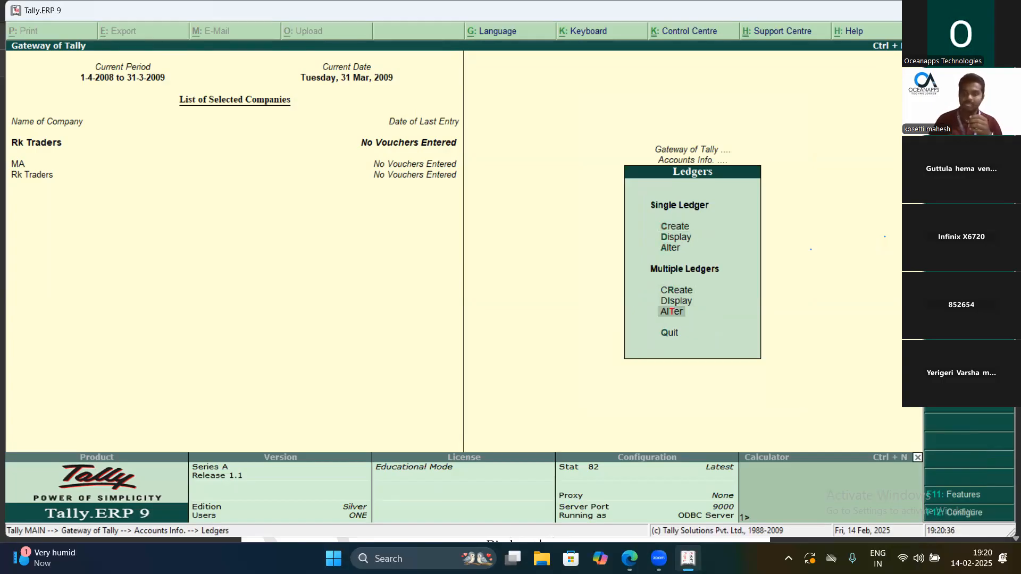
key(Return)
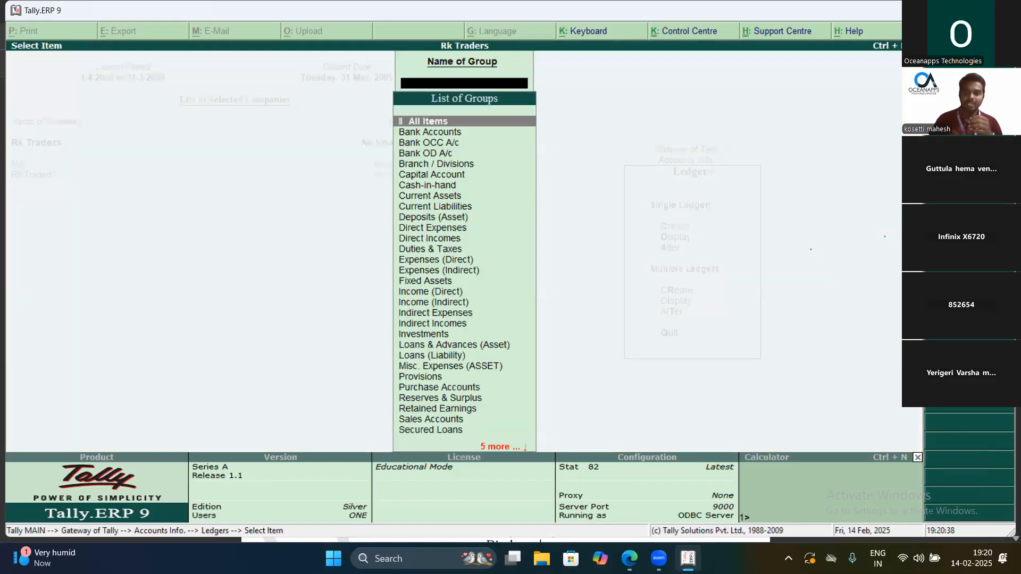
key(Down)
key(Down)
key(Down)
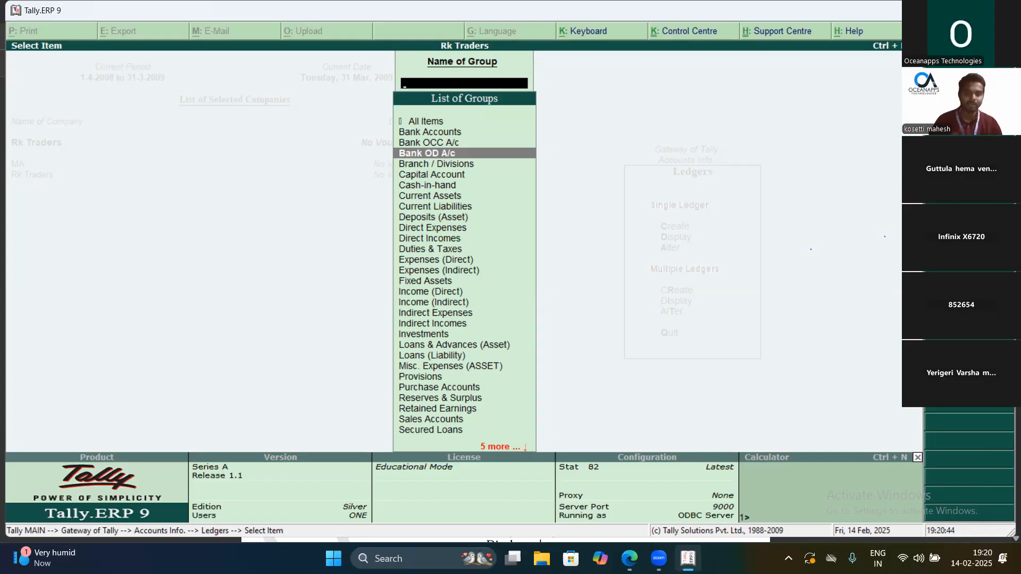
key(Escape)
key(Escape)
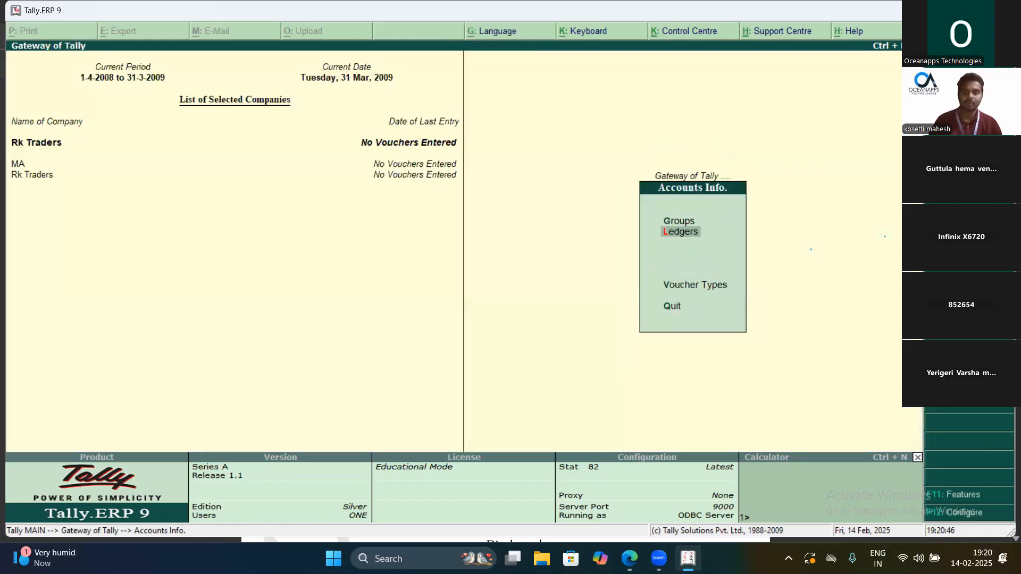
Open the Bank Accounts group for multiple ledger alteration, go through the Bank ledger's row, and quit without changes
key(Return)
key(Down)
key(Down)
key(Down)
key(Down)
key(Down)
key(Return)
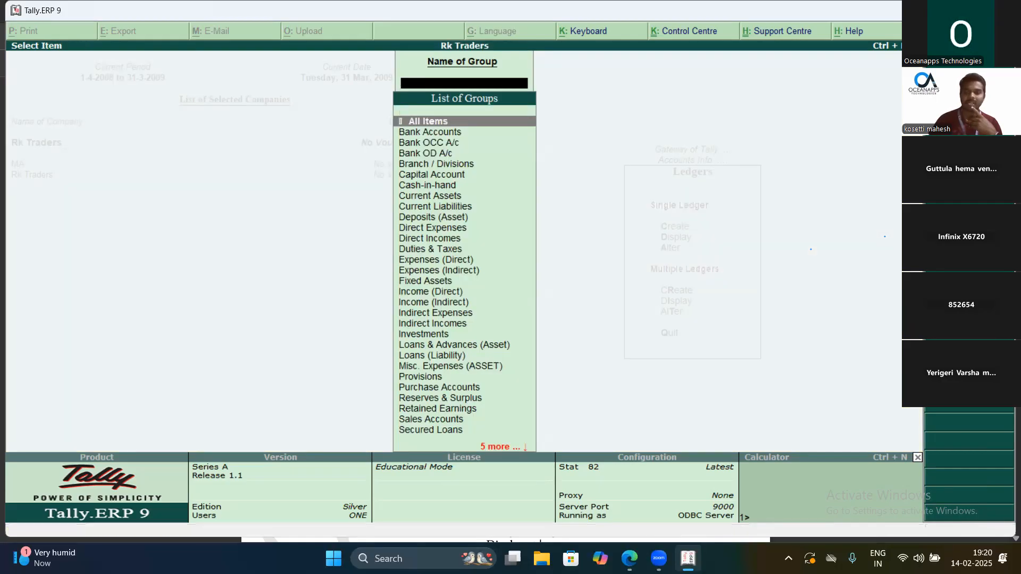
key(Down)
key(Down)
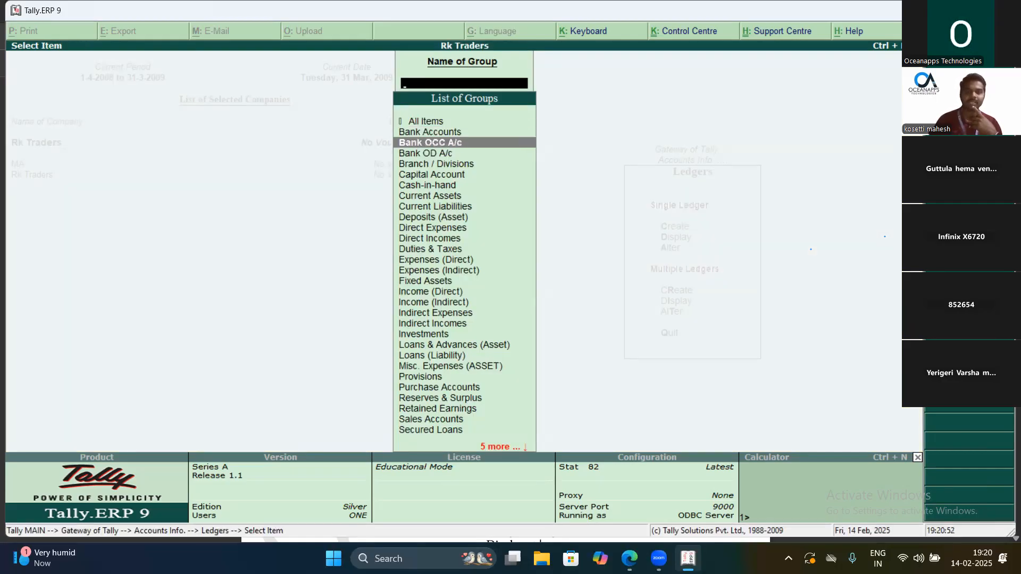
key(Up)
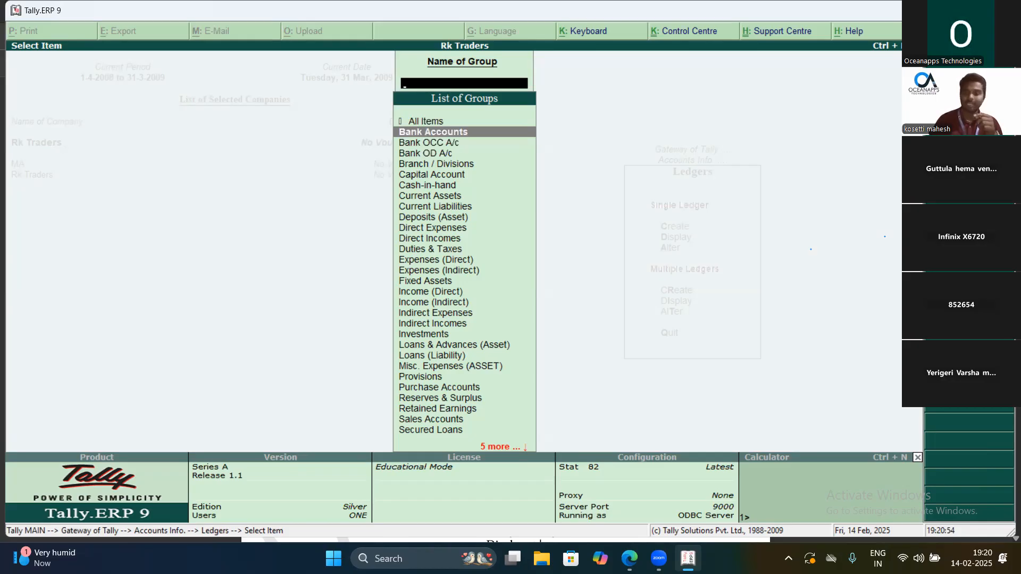
key(Return)
key(Return)
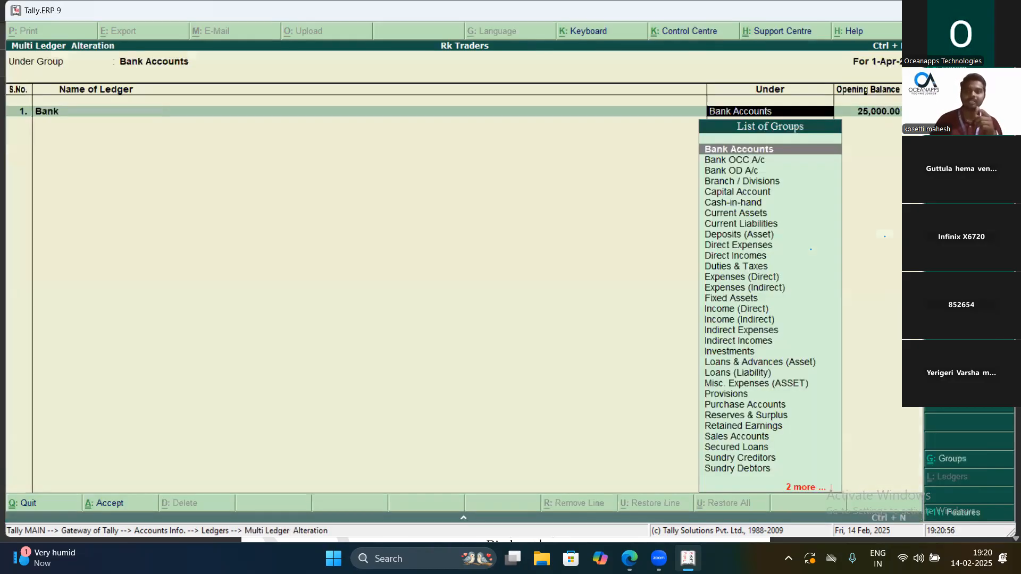
key(Return)
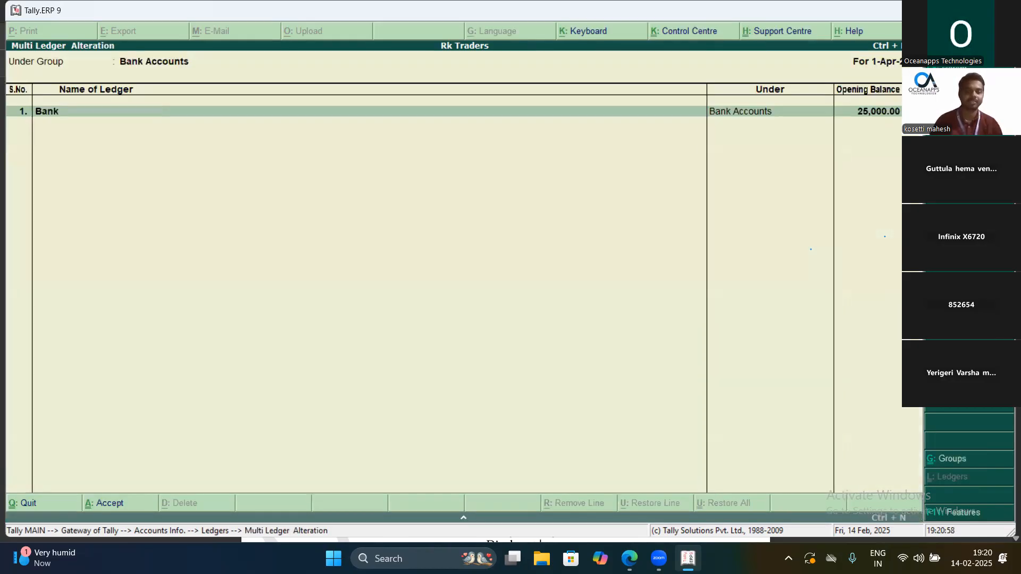
key(Escape)
key(Return)
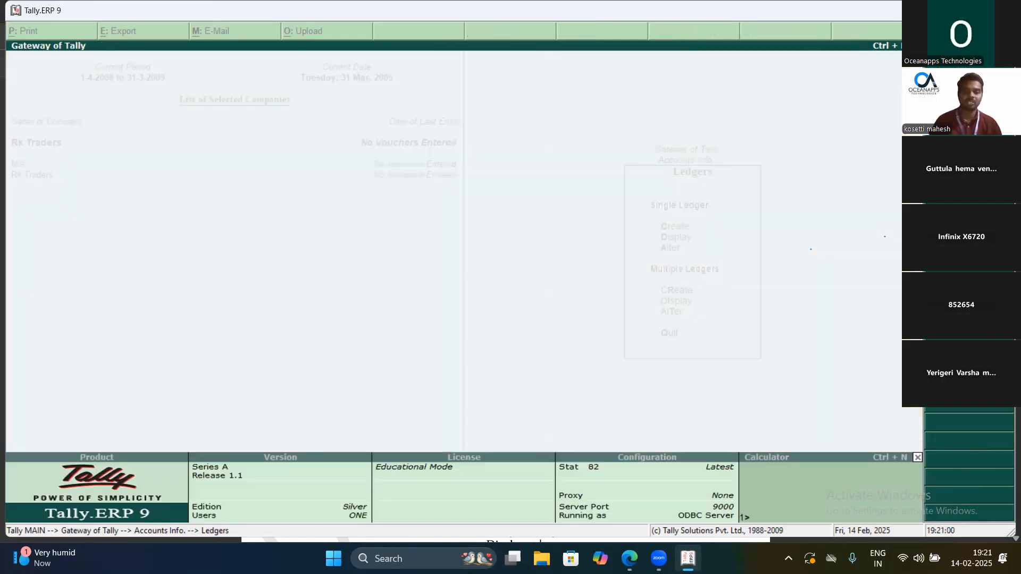
key(Escape)
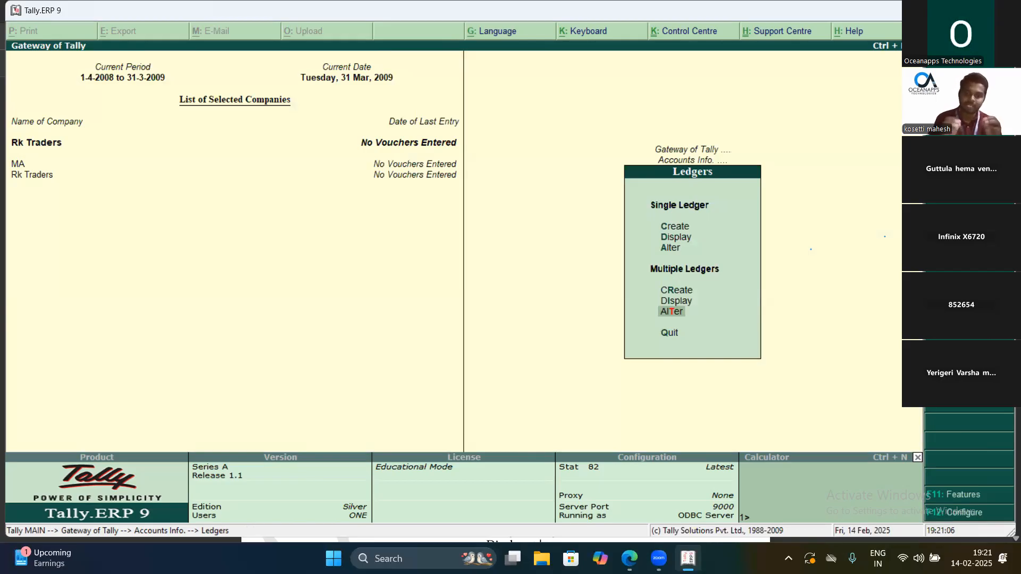
Browse the list of ledgers offered for single ledger alteration, and close it
key(Up)
key(Up)
key(Up)
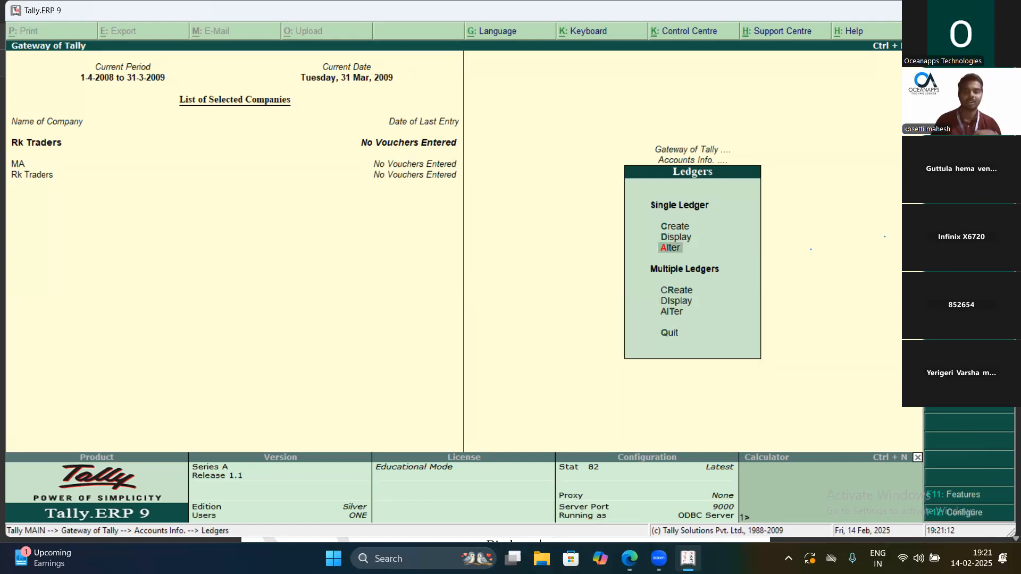
key(Return)
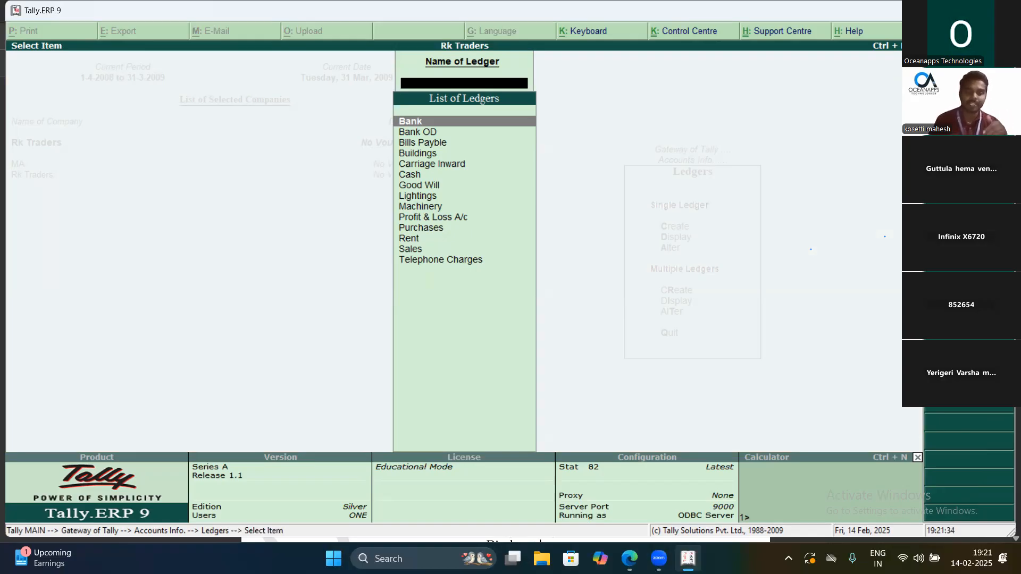
key(Down)
key(Down)
key(Down)
key(Down)
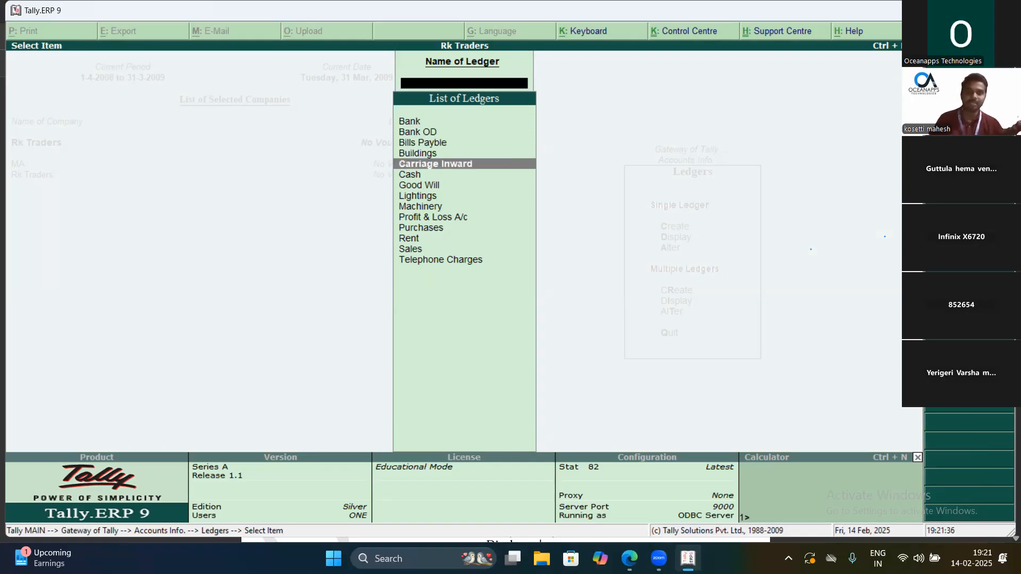
key(Escape)
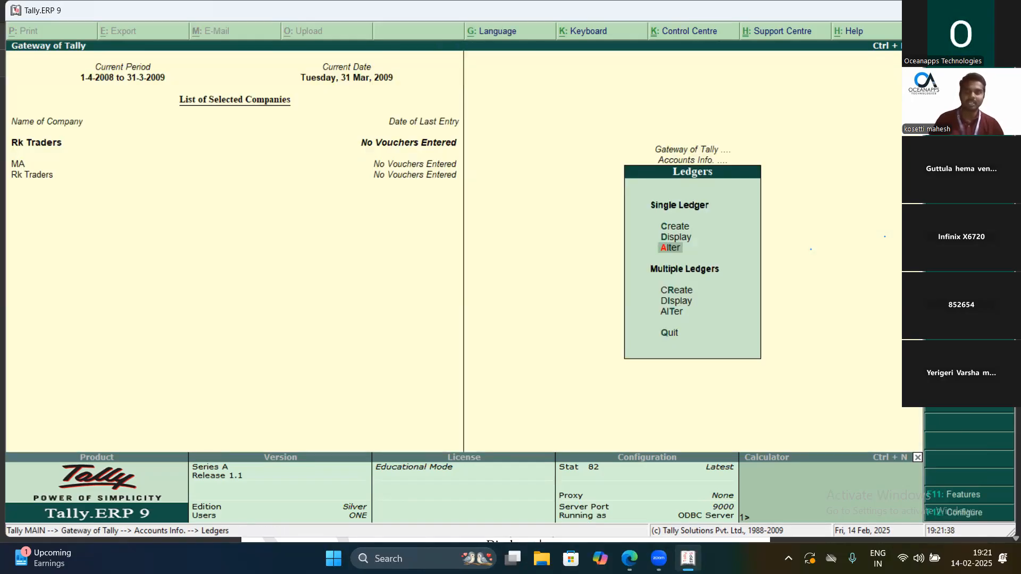
Open the Bank ledger for single alteration, go through its fields without changes, quit, and return to the Gateway of Tally
key(Return)
key(Down)
key(Up)
key(Return)
key(Return)
key(Return)
key(Return)
key(Return)
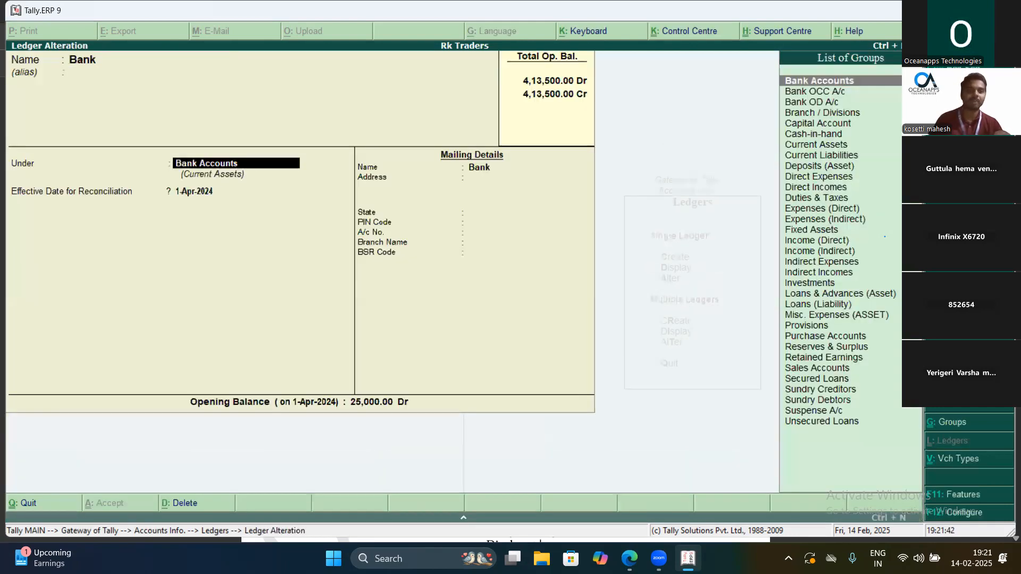
key(Return)
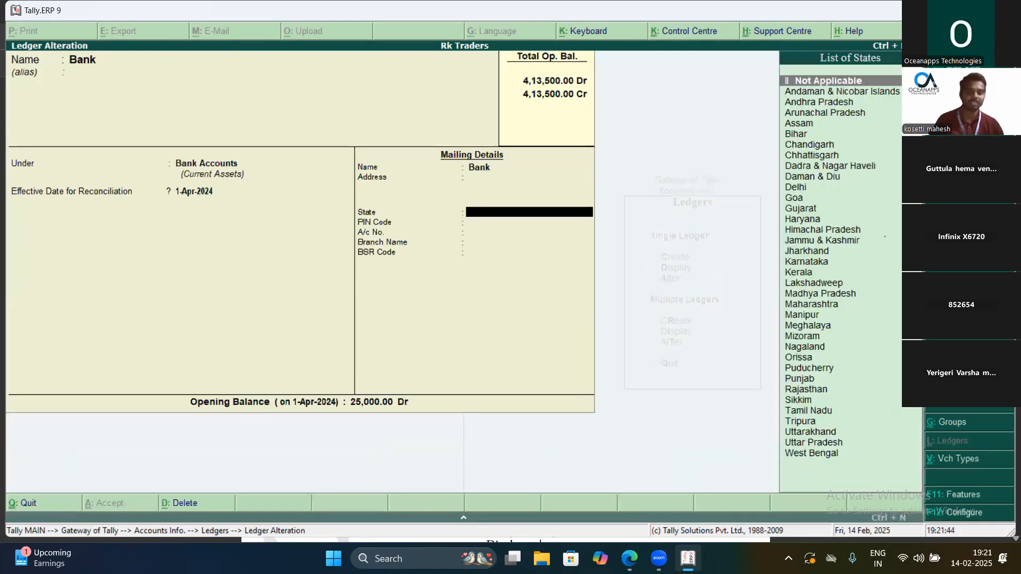
key(Escape)
key(Return)
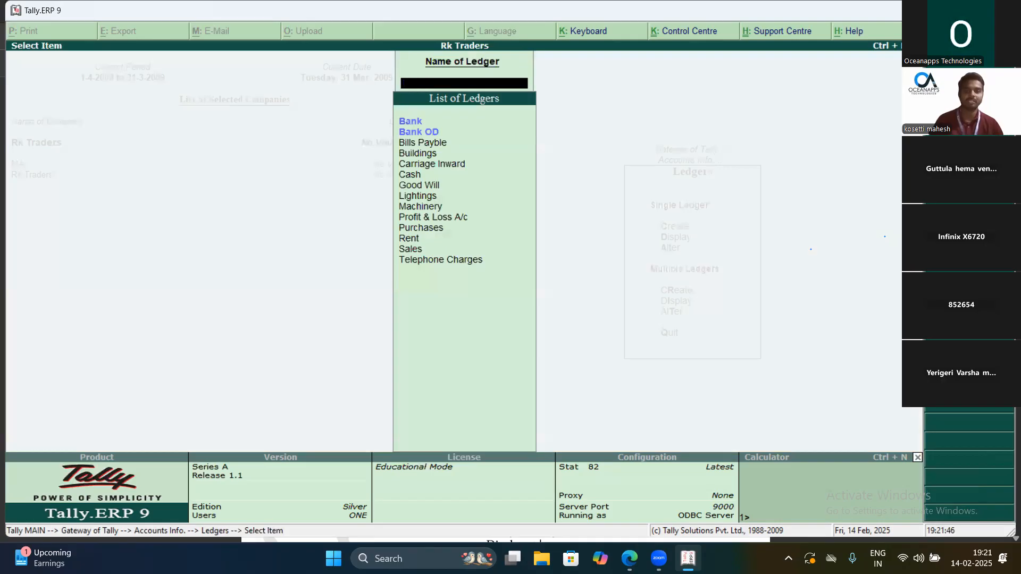
key(Escape)
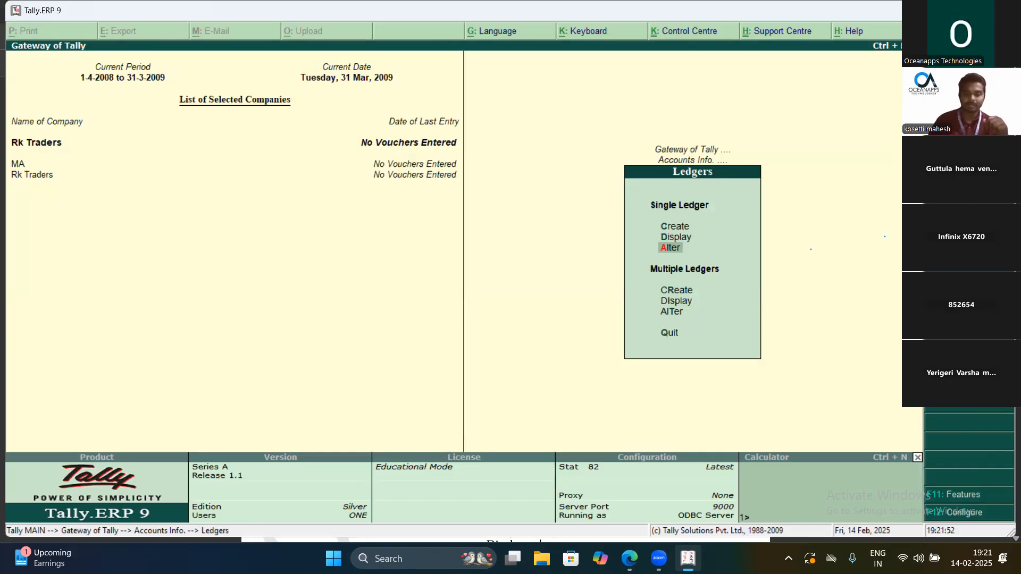
mouse_move(629, 559)
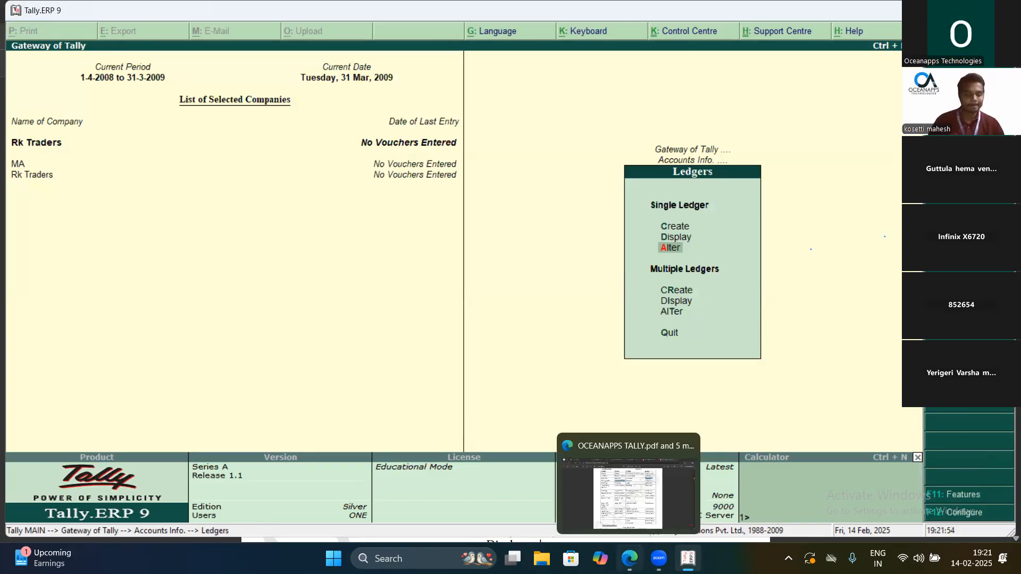
key(Escape)
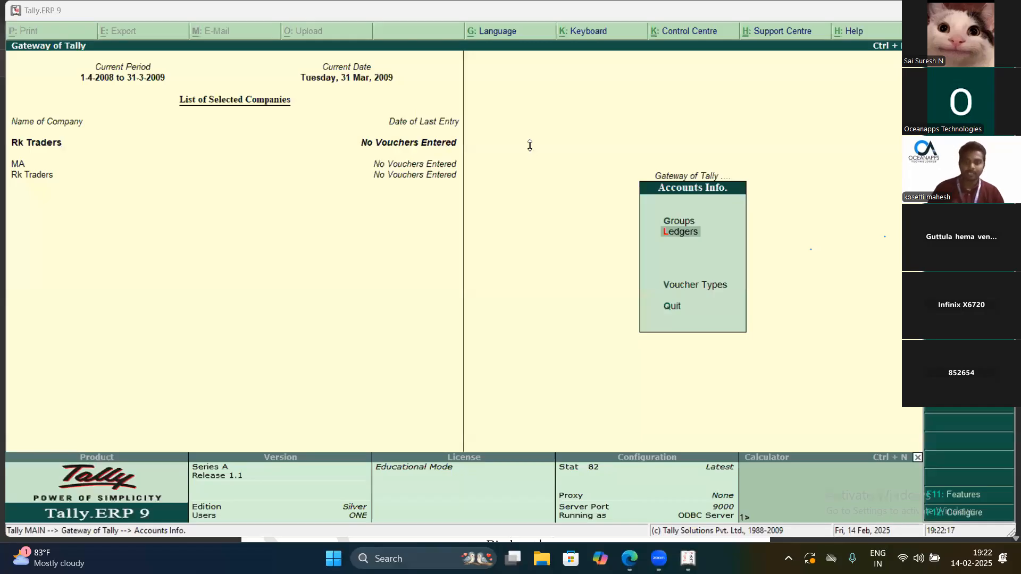
mouse_move(688, 559)
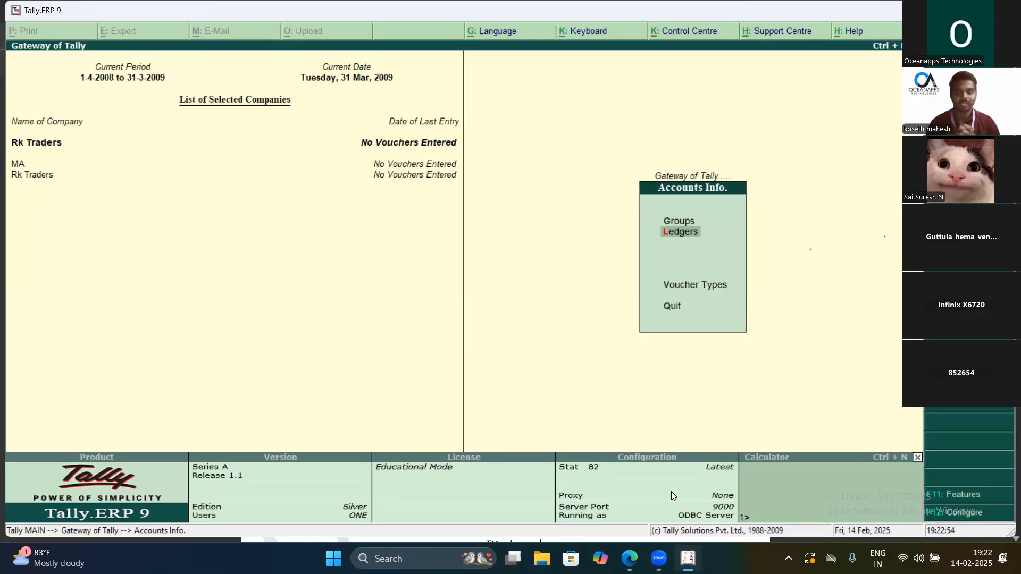
key(Escape)
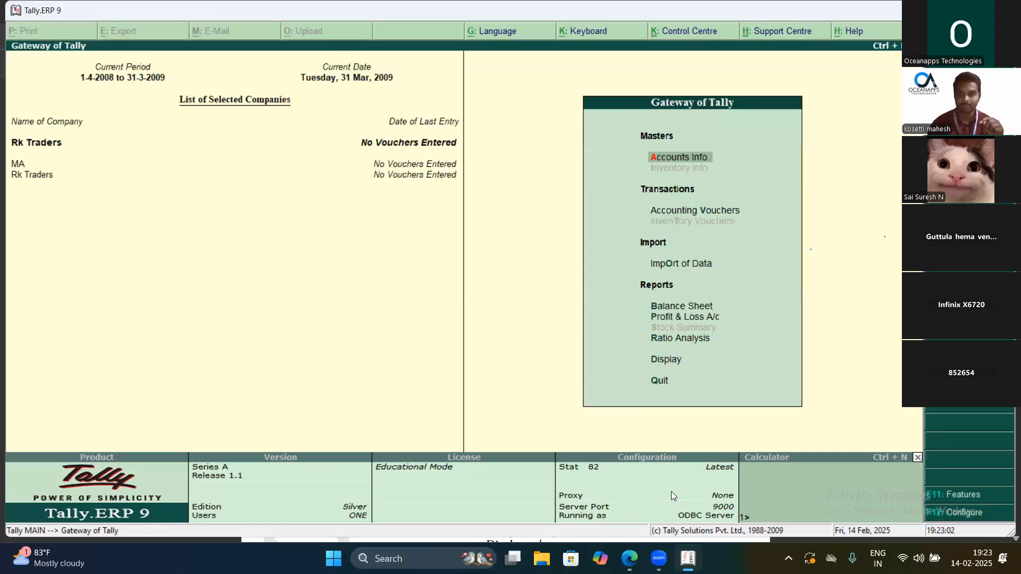
Start creating multiple ledgers in Rk Traders with All Items as the parent group
key(Return)
key(Down)
key(Return)
key(Down)
key(Down)
key(Down)
key(Down)
key(Up)
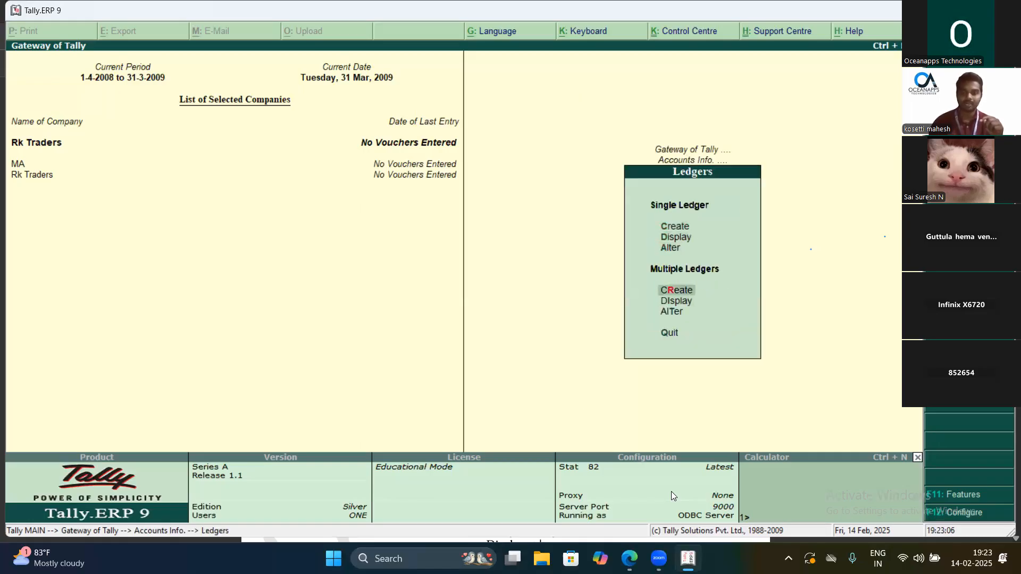
key(Return)
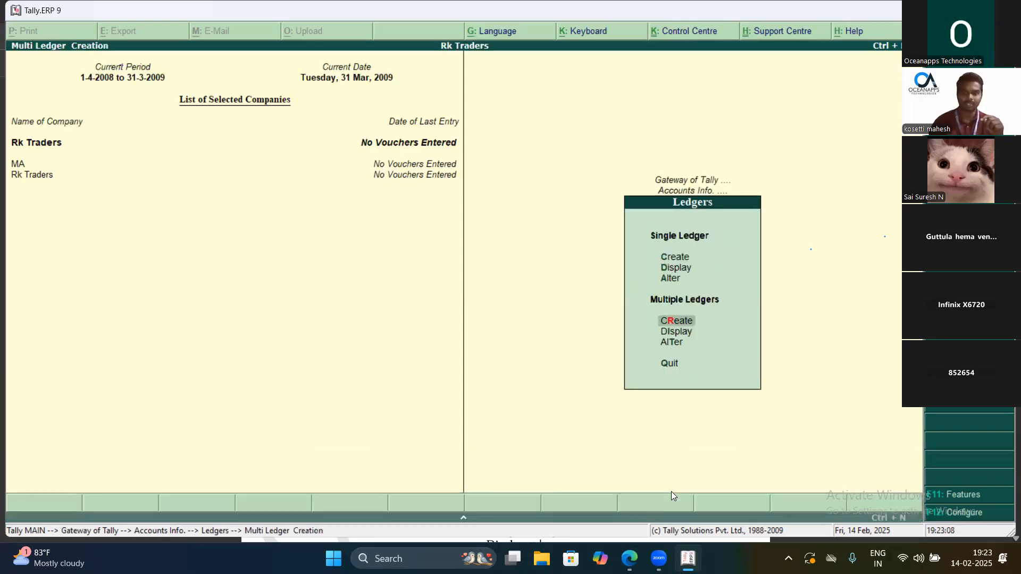
key(Return)
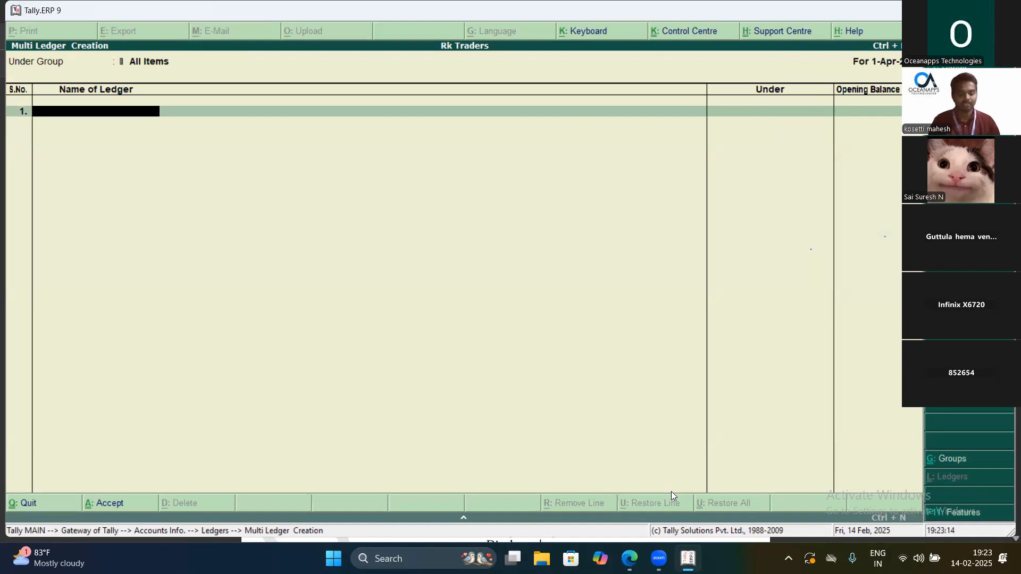
Add the Land ledger under Fixed Assets with an opening balance of 100000
text(Land)
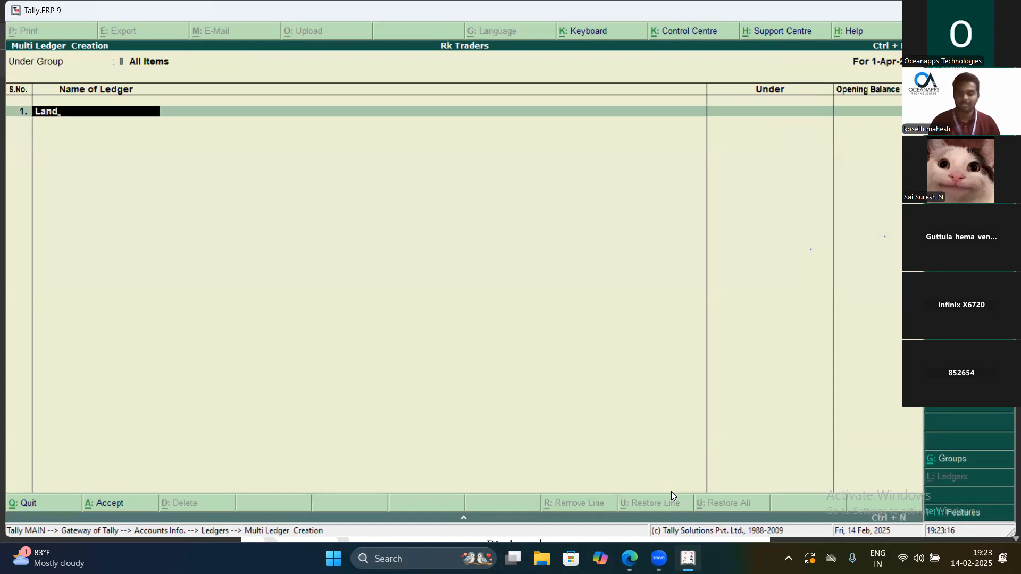
key(Return)
text(f)
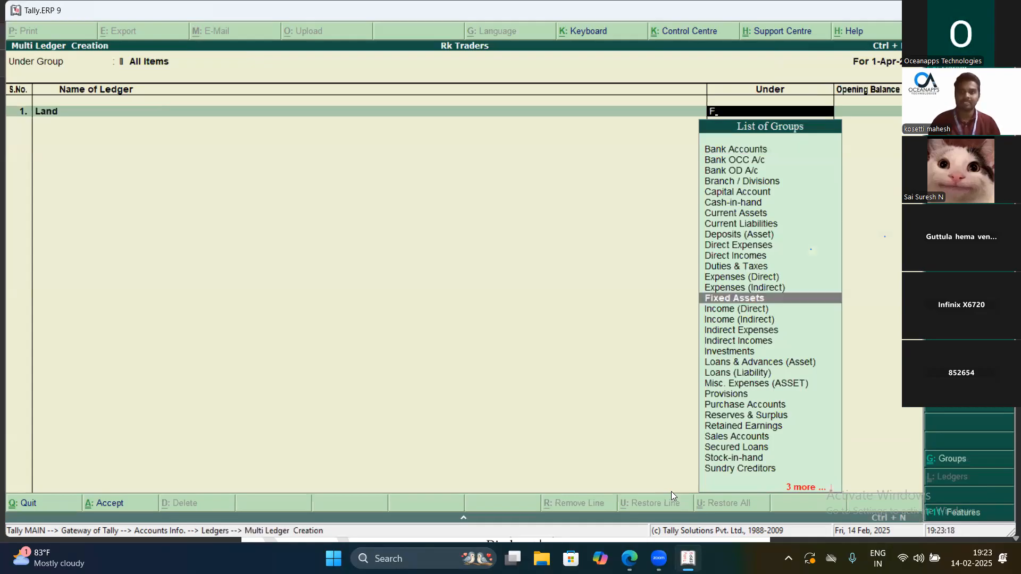
key(Return)
text(100000)
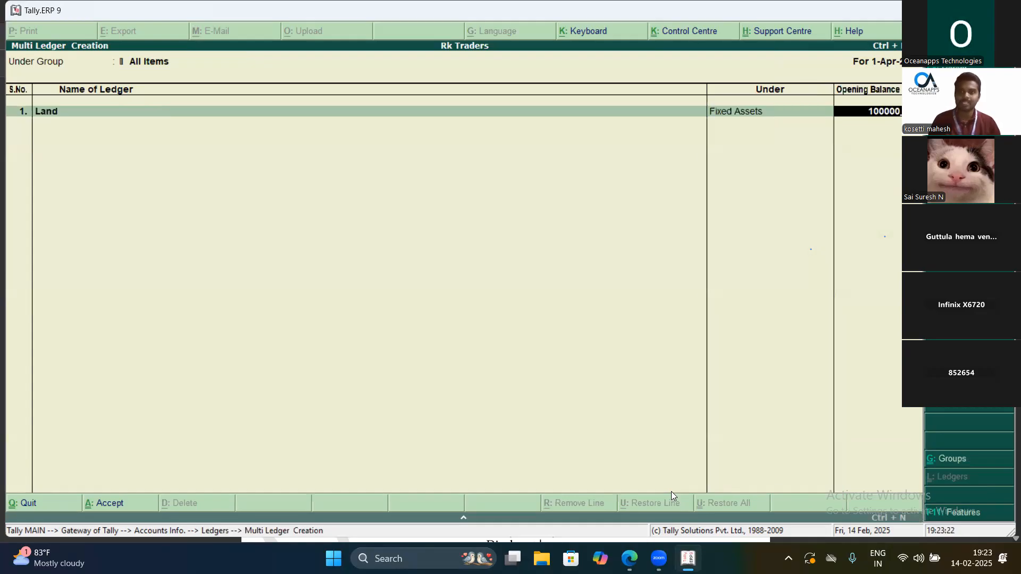
key(Return)
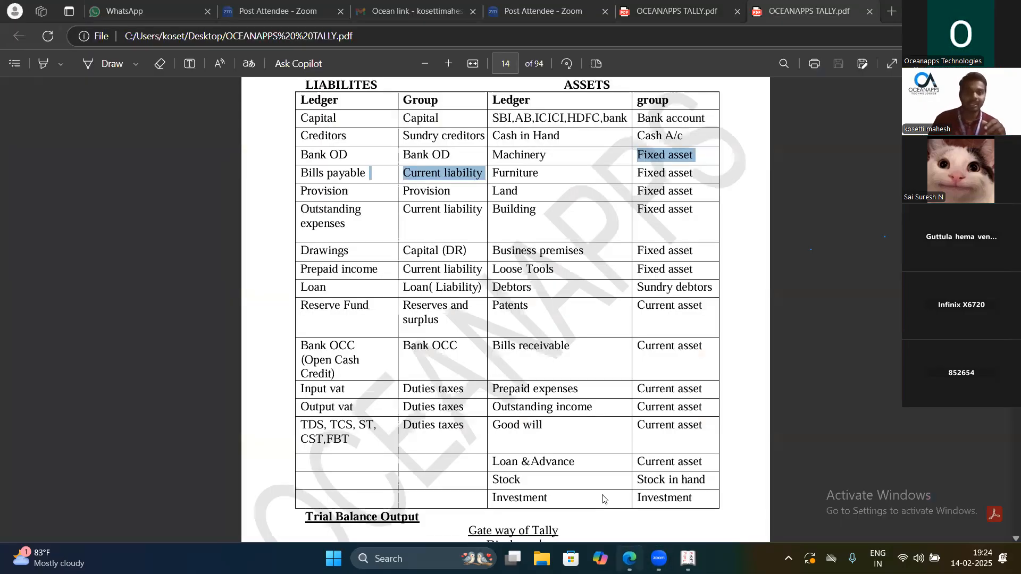
Review the Trading Account table of ledgers and groups on page 12 of OCEANAPPS TALLY.pdf
click(605, 499)
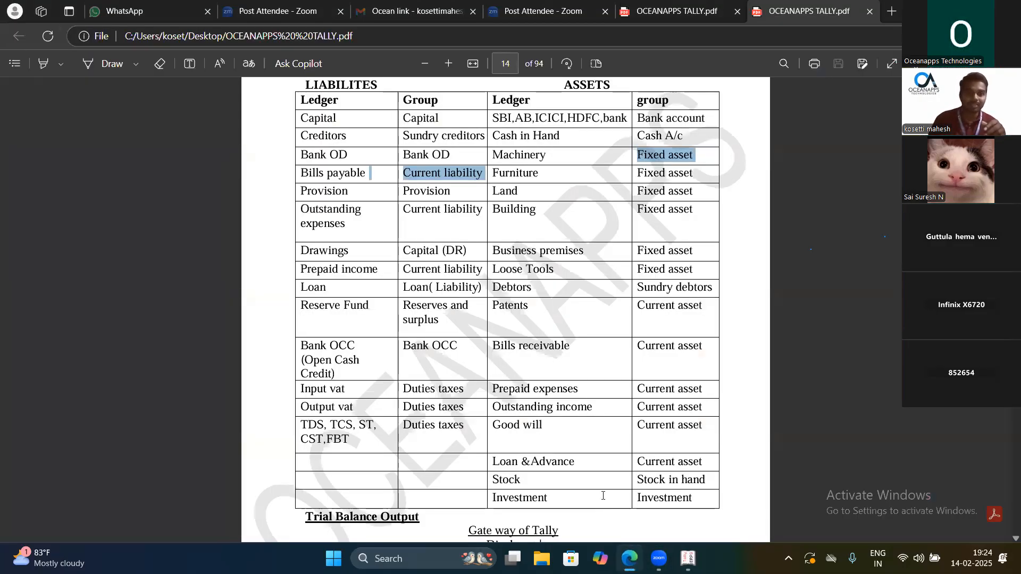
scroll(462, 256, up, 15)
scroll(461, 257, up, 10)
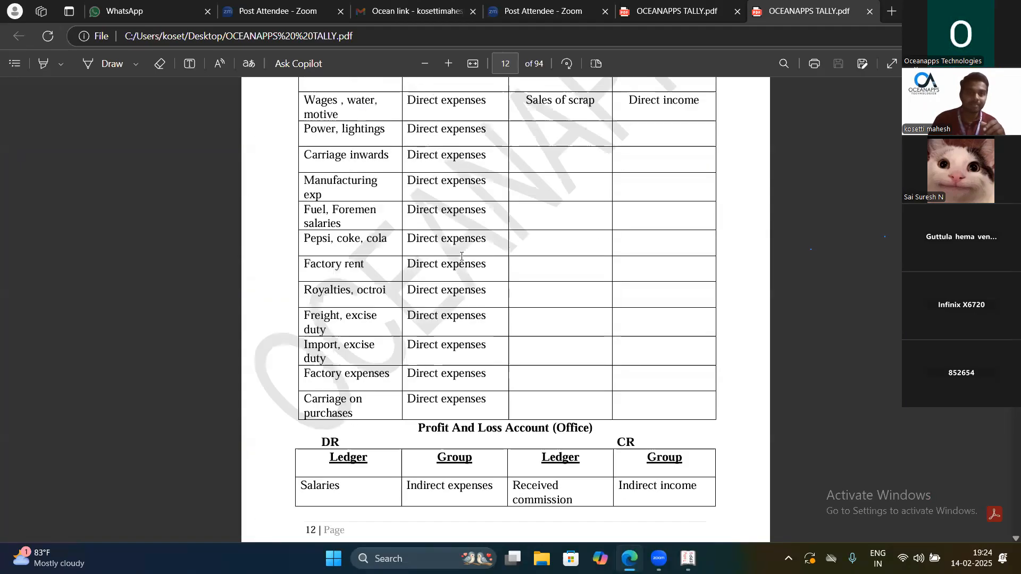
scroll(462, 257, down, 3)
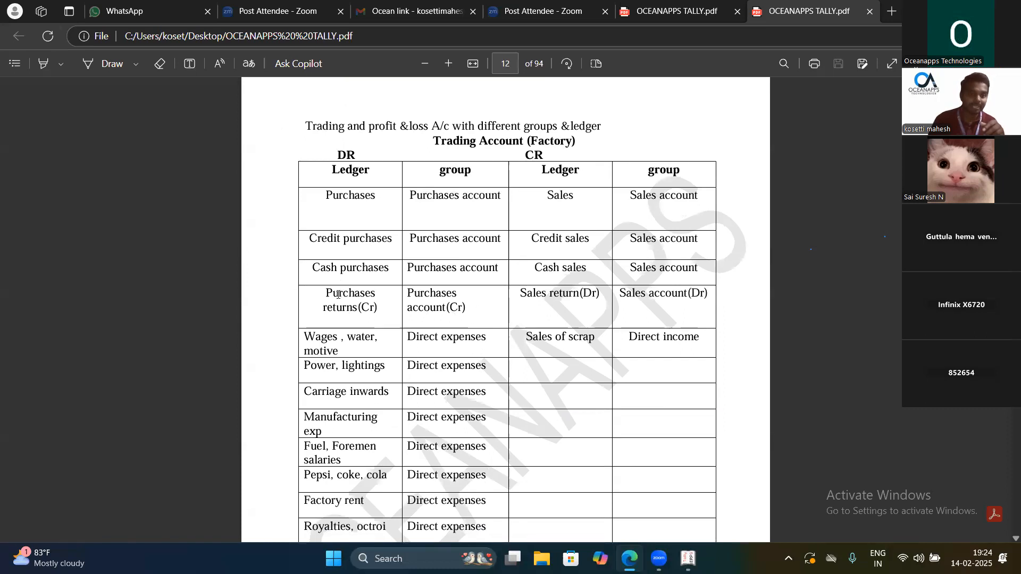
Highlight the Purchases returns(Cr) ledger and its Purchases account(Cr) group in the PDF's Trading Account table
drag(326, 291, 484, 308)
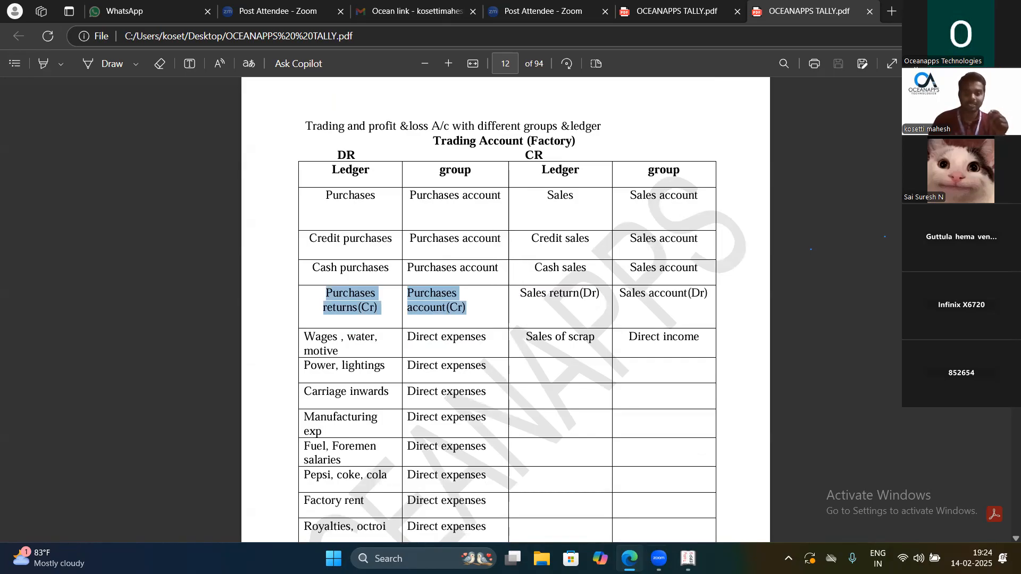
key(alt+Tab)
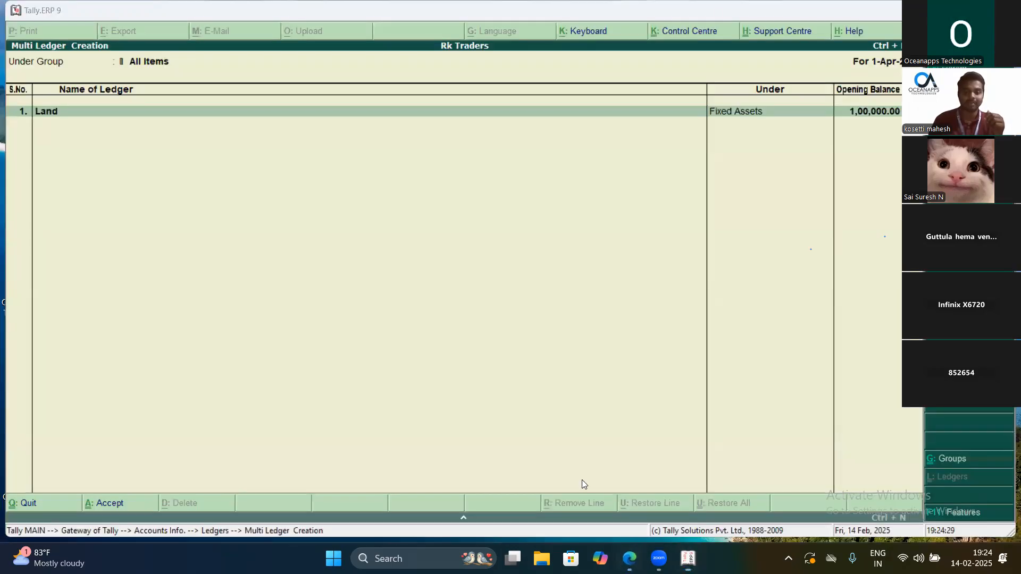
key(alt+Tab)
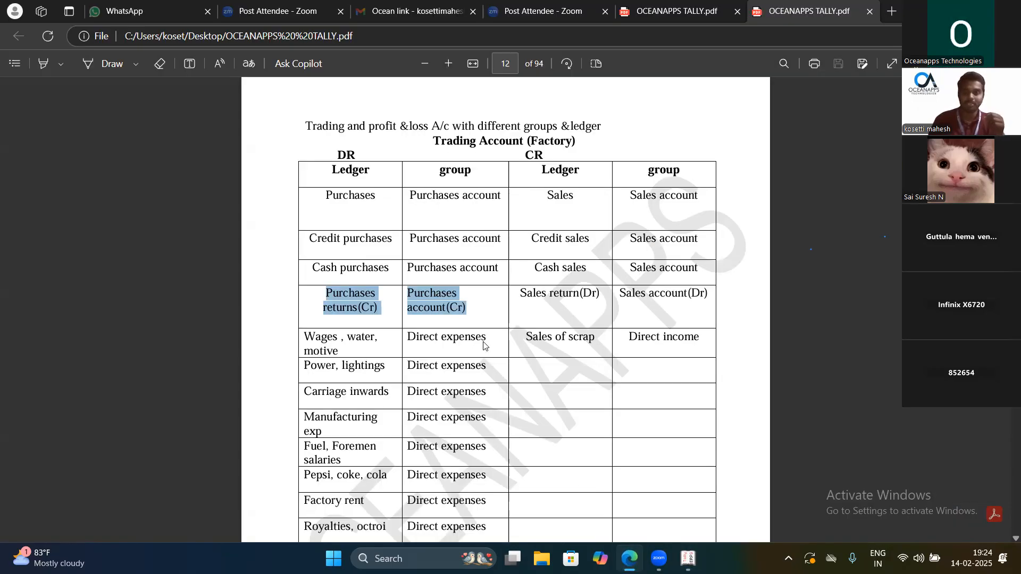
Locate trial balance exercise (3) on page 76 of OCEANAPPS TALLY.pdf and review its debit and credit particulars
drag(1016, 142, 1004, 487)
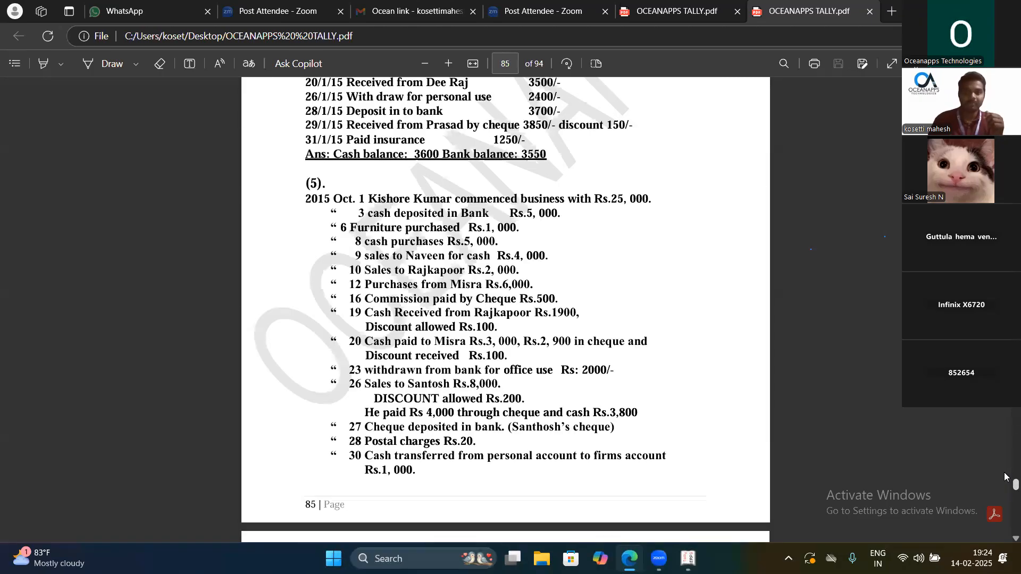
scroll(706, 290, up, 15)
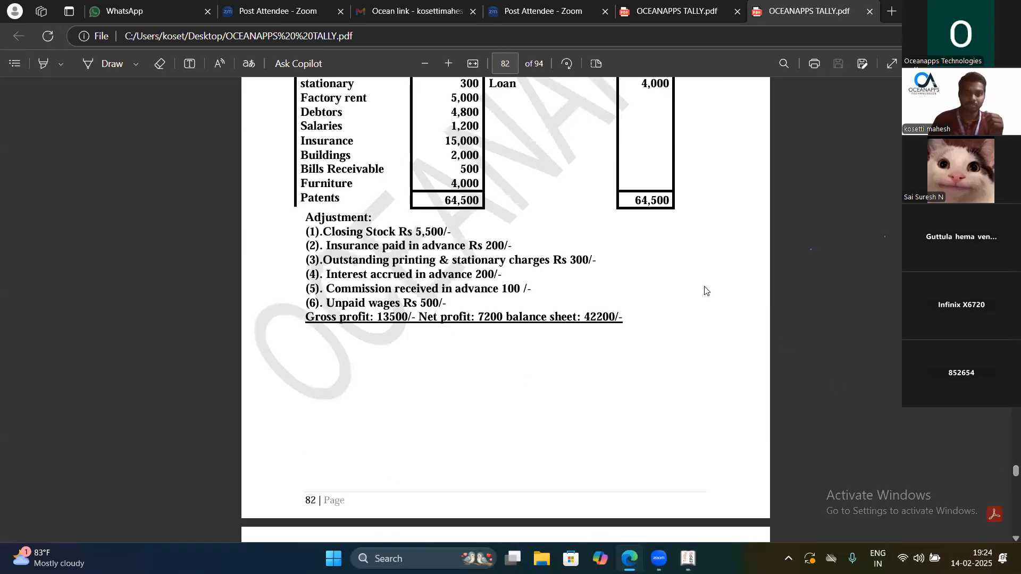
scroll(706, 291, up, 10)
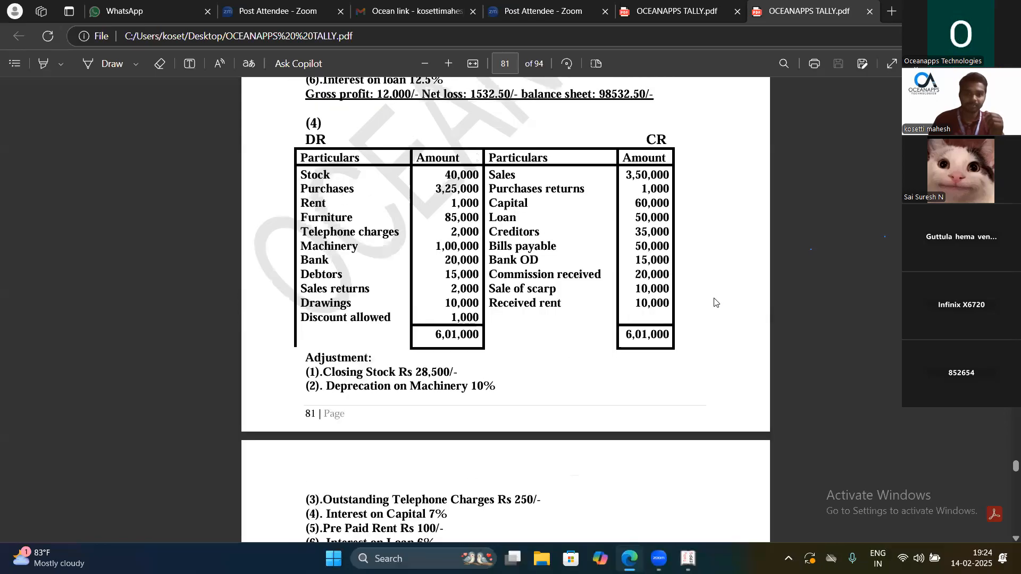
scroll(715, 302, up, 20)
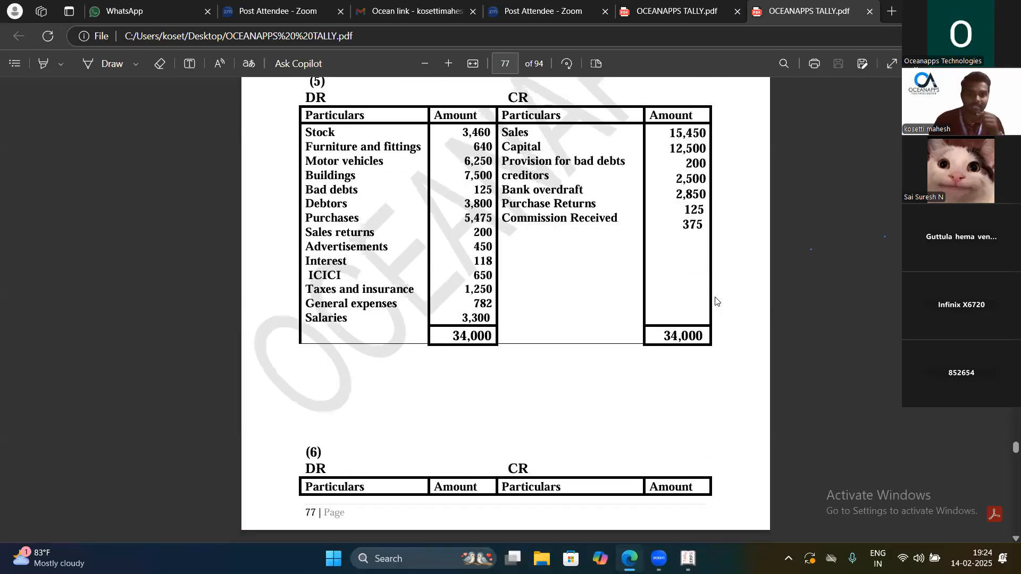
scroll(716, 299, up, 3)
scroll(716, 296, up, 3)
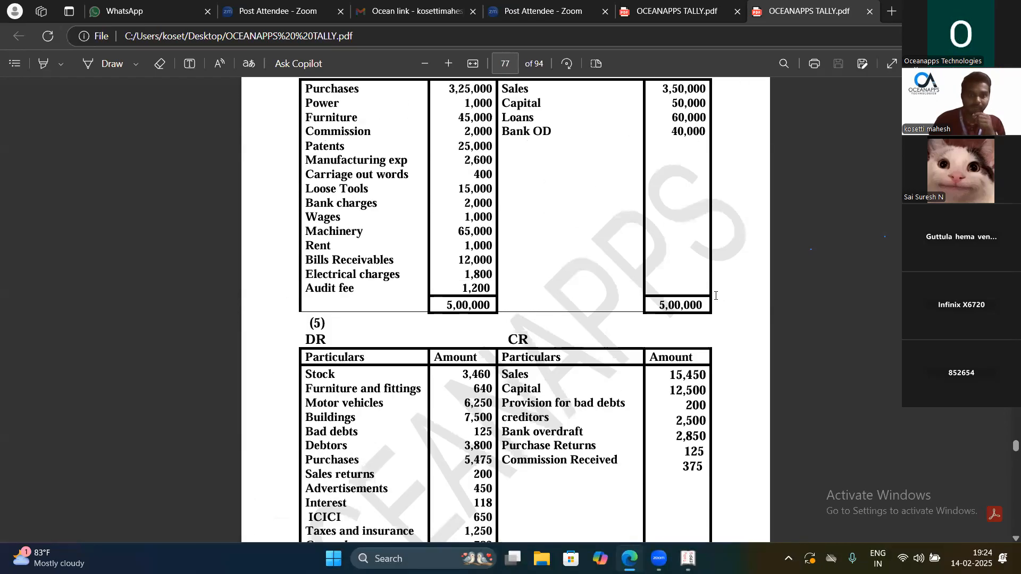
scroll(715, 294, up, 8)
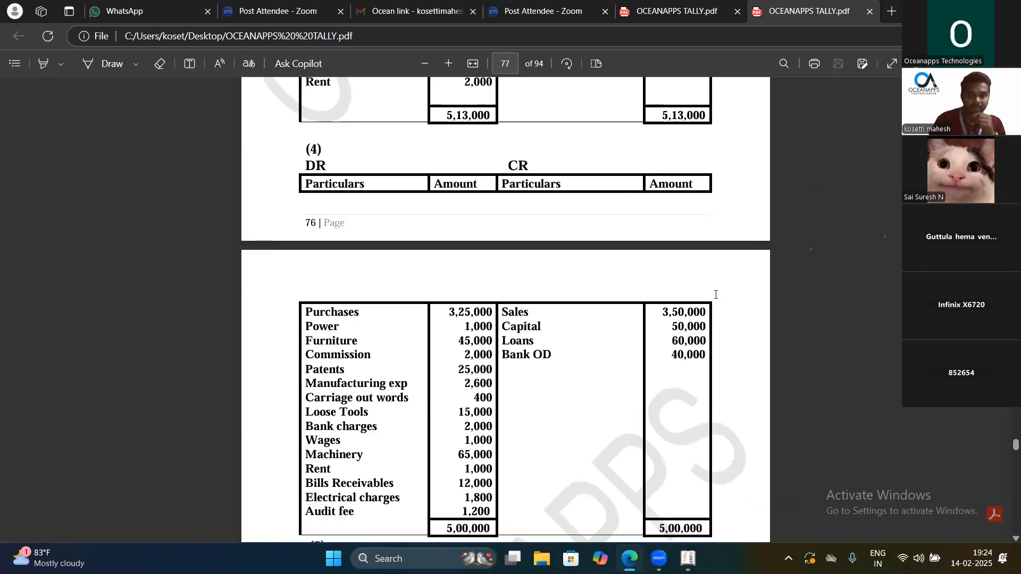
scroll(716, 295, up, 1)
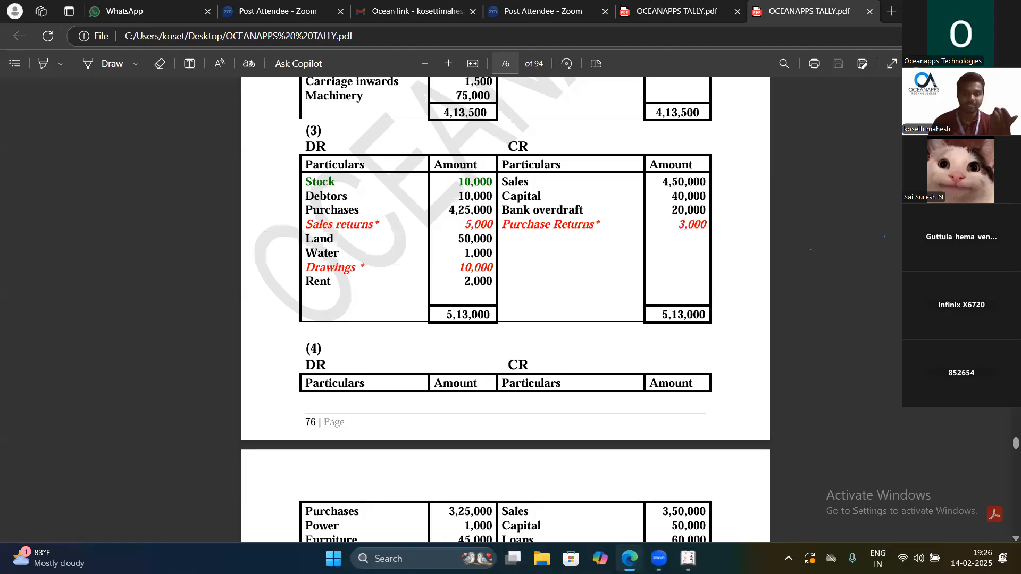
Switch to Tally.ERP 9, quit multiple ledger creation without saving the Land entry, and return to the Gateway of Tally
key(alt+Tab)
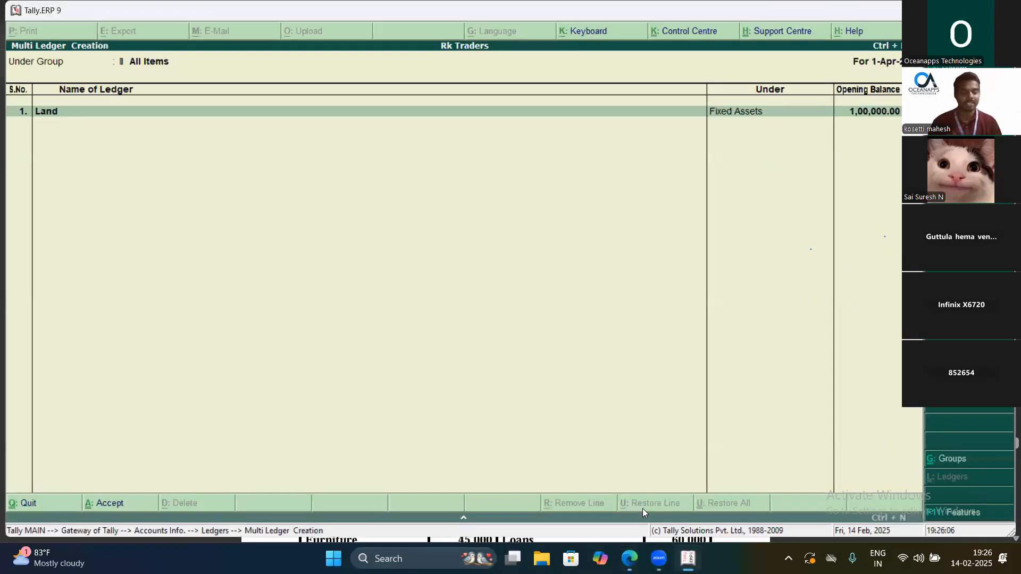
key(Escape)
key(Return)
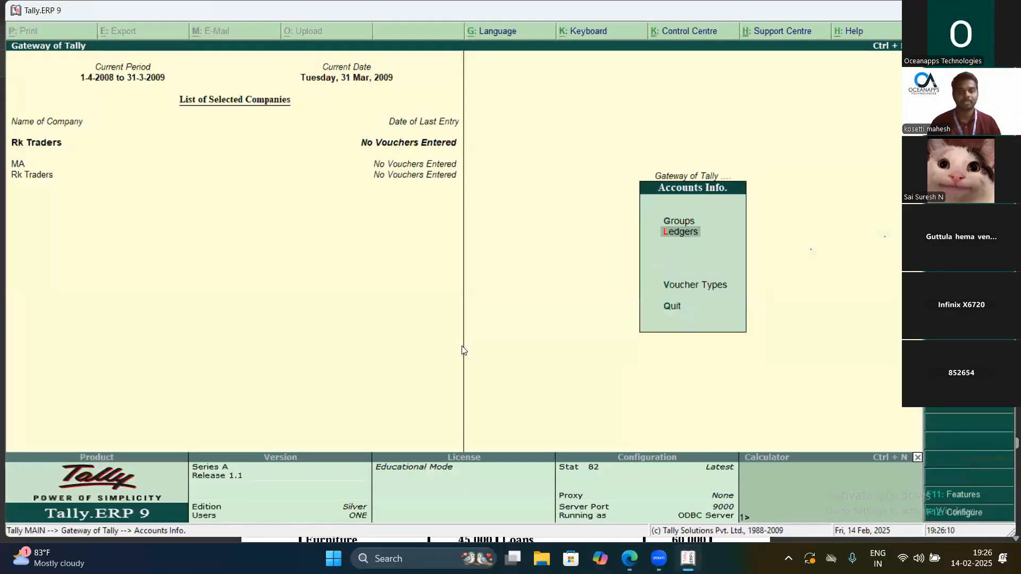
key(Escape)
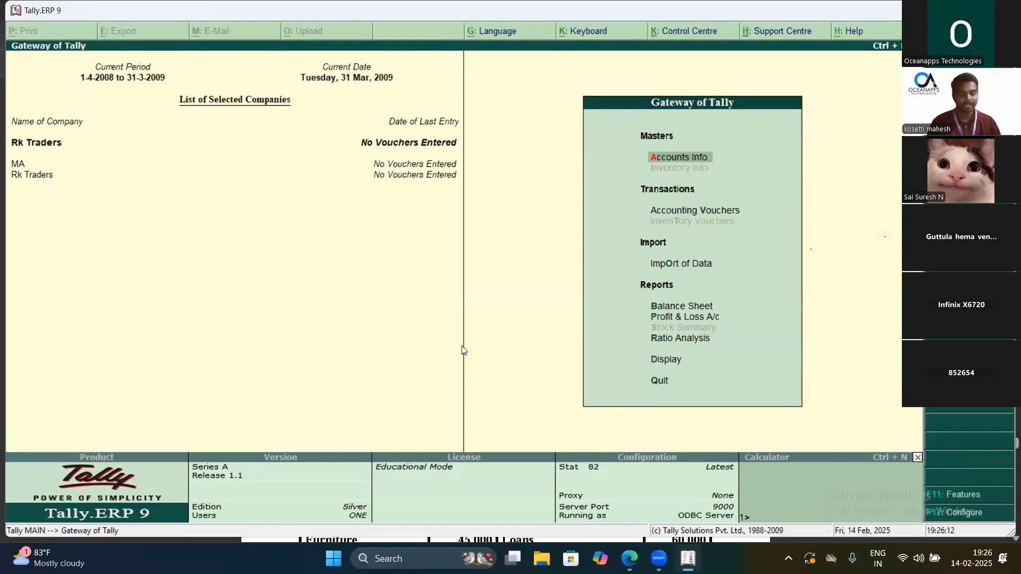
Start creating a new company named Trail Balance3, keeping the same mailing name and India for statutory compliance
key(alt+F3)
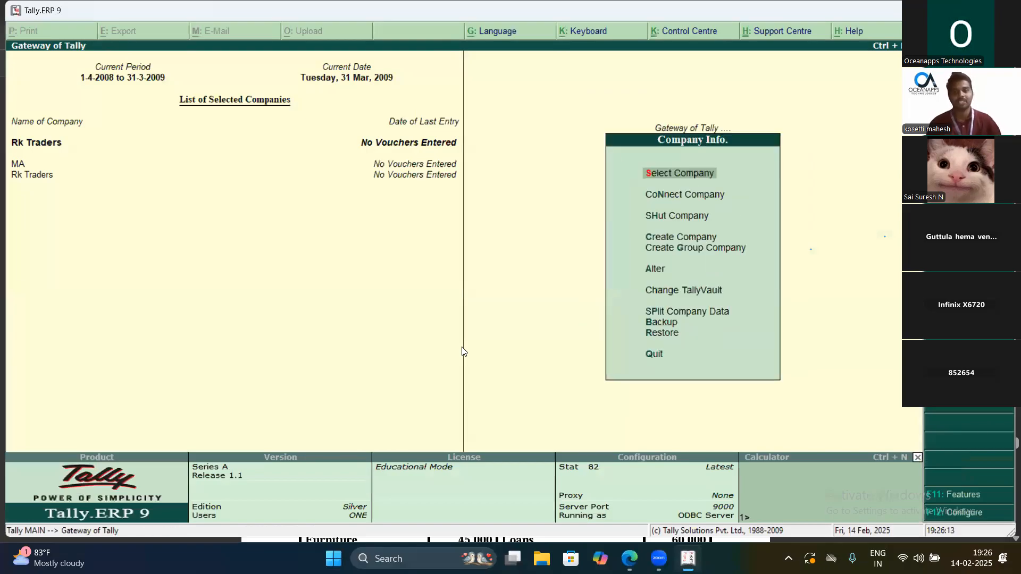
key(Down)
key(Down)
key(Down)
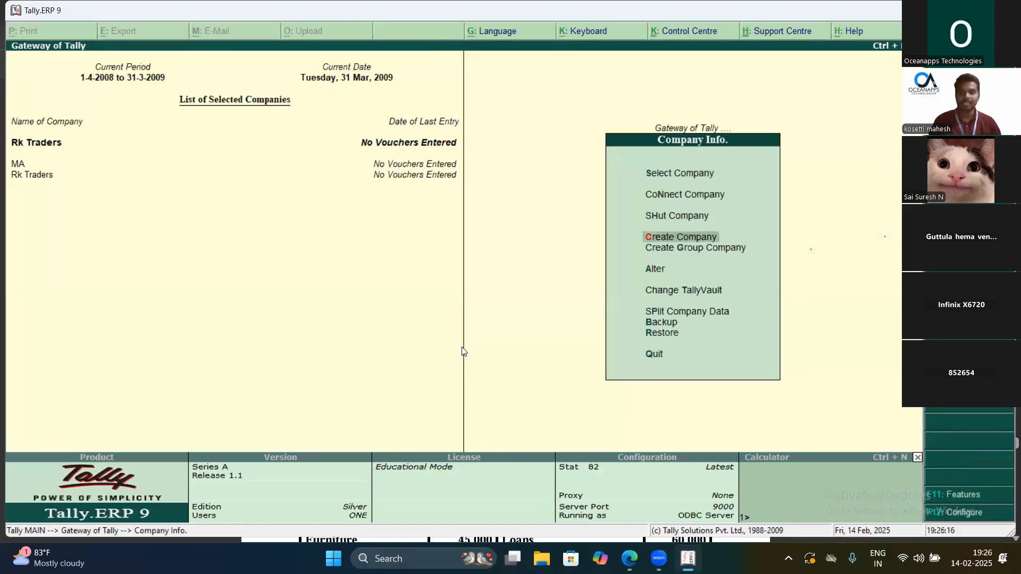
key(Return)
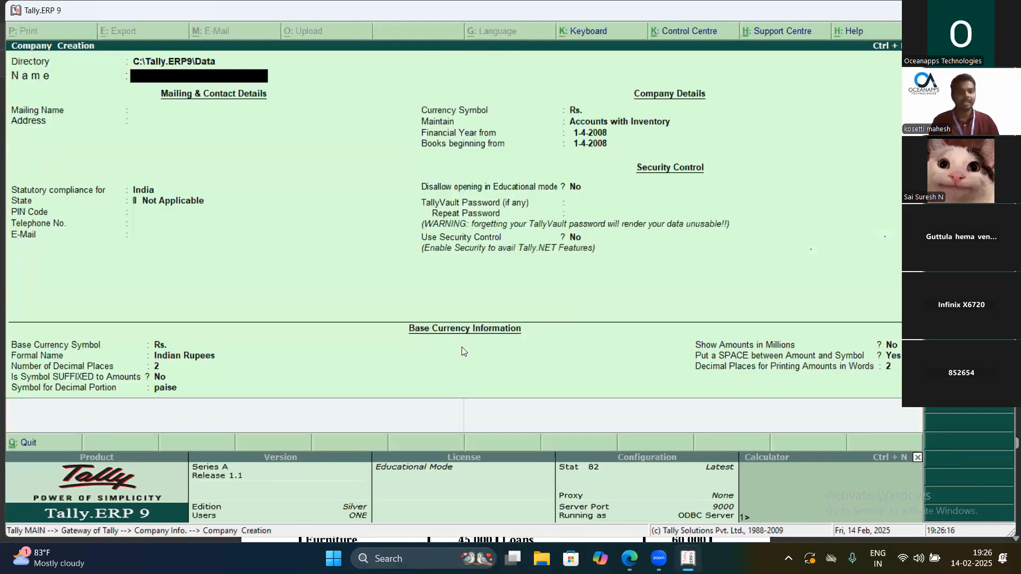
text(Trail Ba)
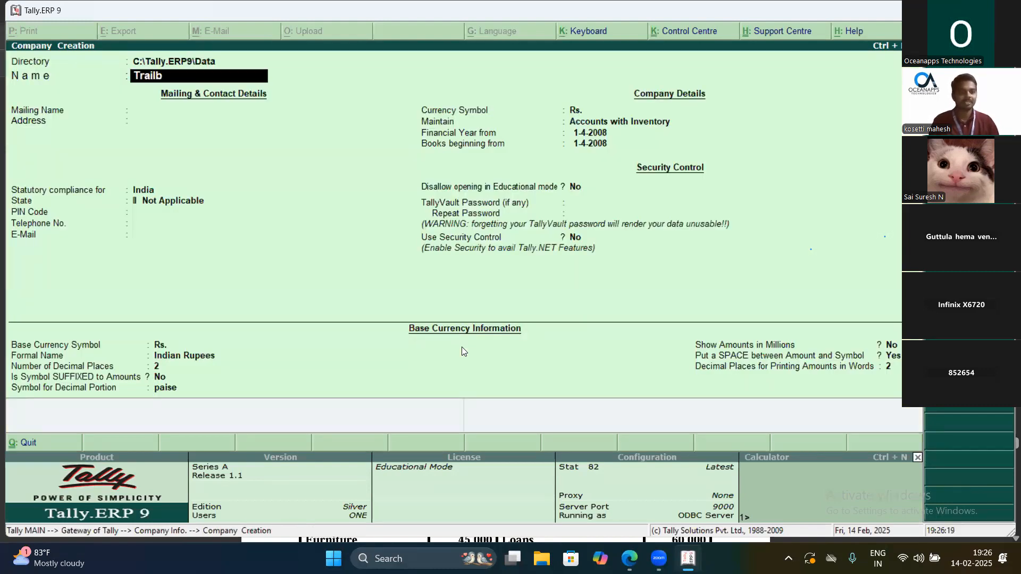
text(la)
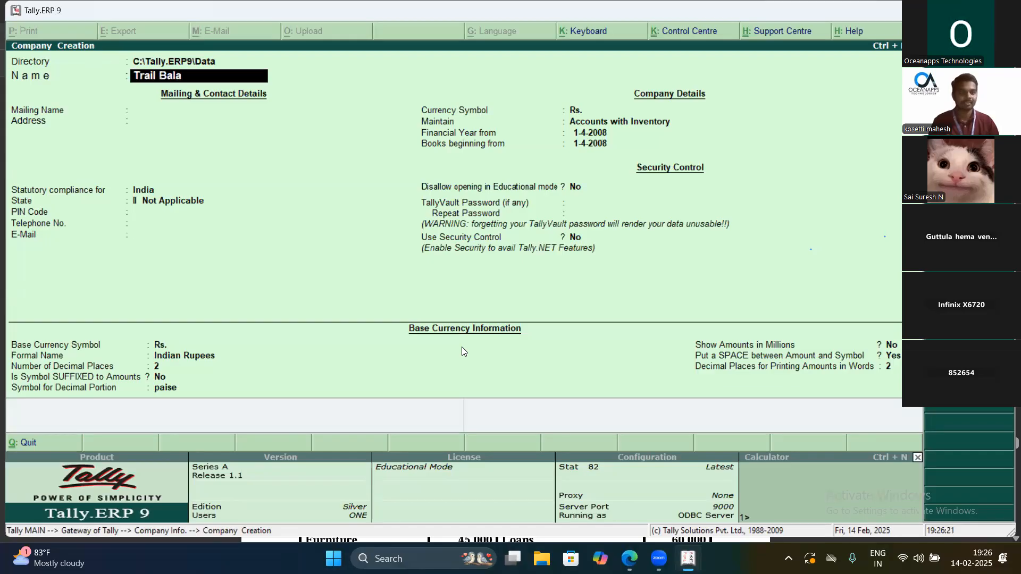
text(nce3)
key(Return)
key(Return)
key(Return)
key(Return)
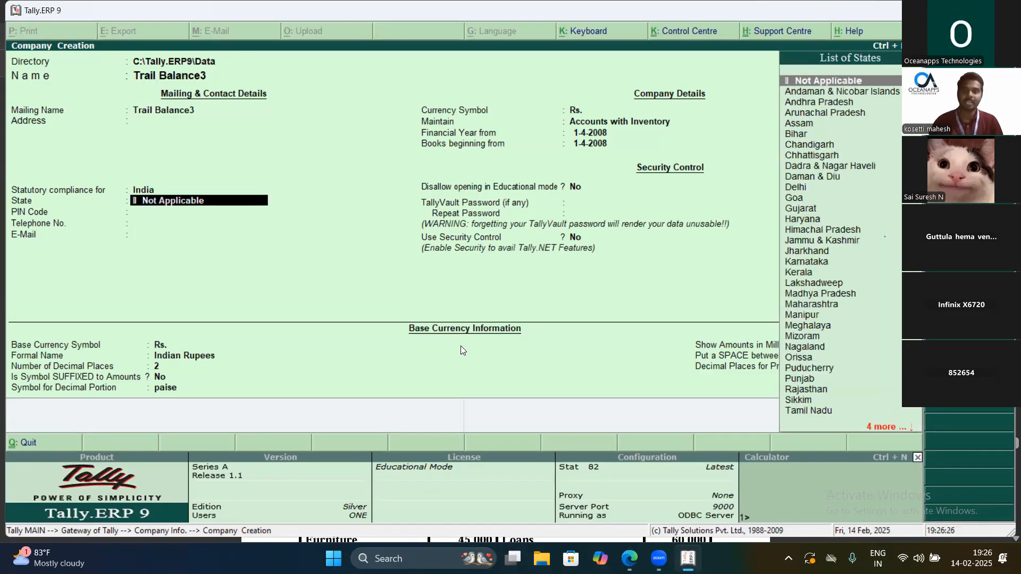
Set the company's state to Andhra Pradesh and have it maintain Accounts Only, leaving the contact fields blank
key(Down)
key(Down)
key(Return)
key(Return)
key(Return)
key(Return)
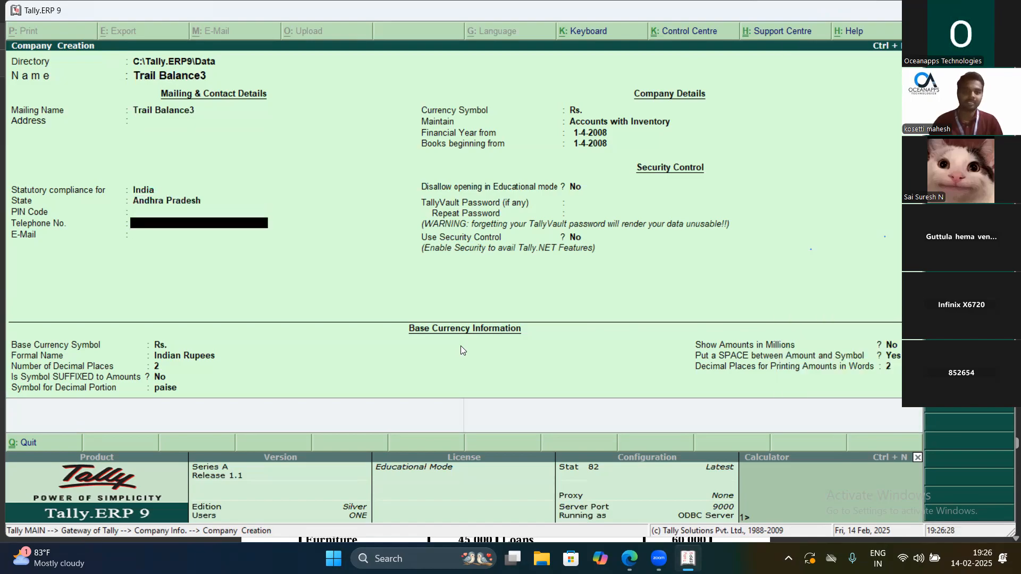
key(Return)
key(Return)
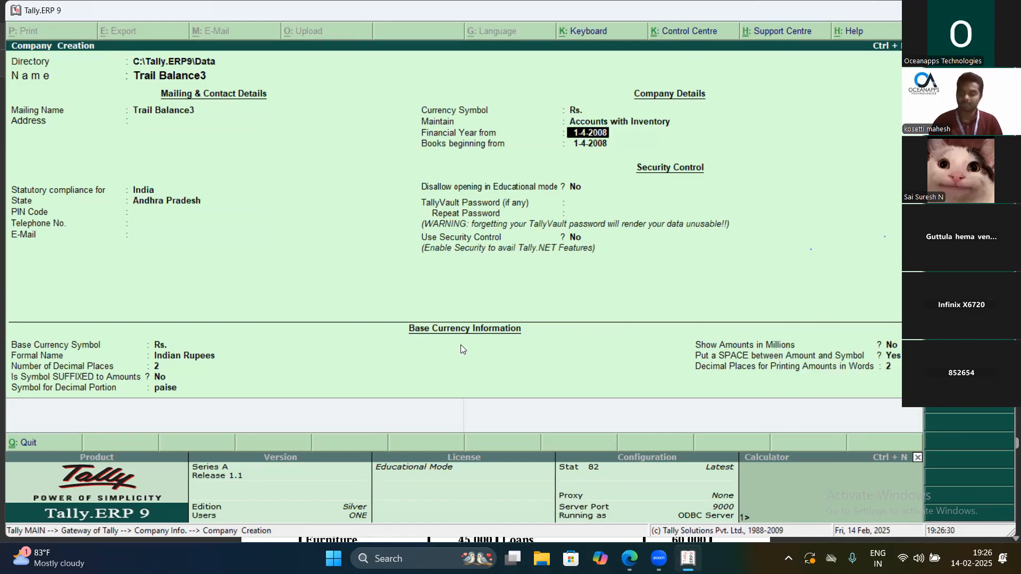
key(BackSpace)
key(Up)
key(Return)
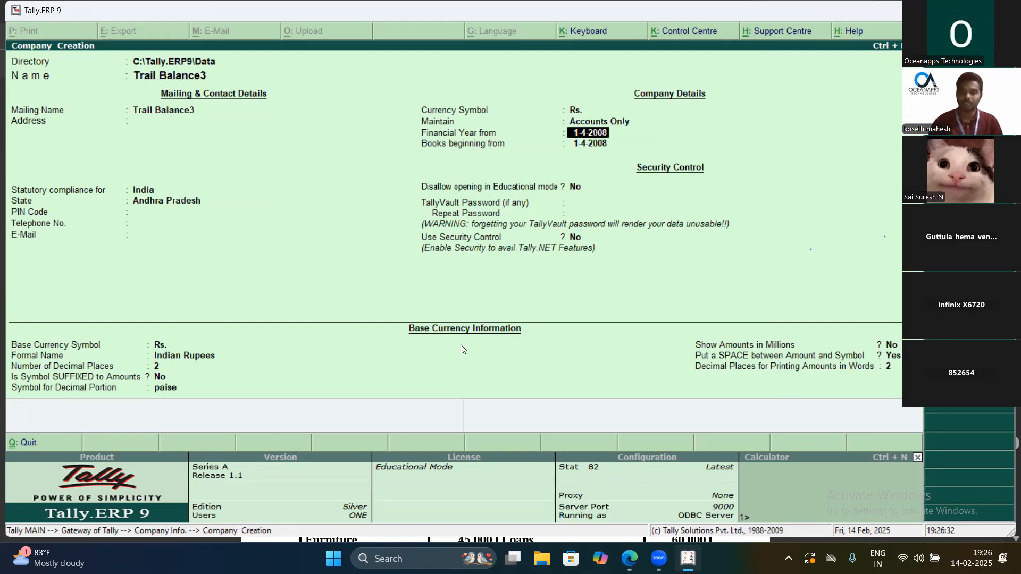
Set the financial year and books to begin from 1-4-2024, keep the remaining defaults, and save the Trail Balance3 company
text(1-4-2024)
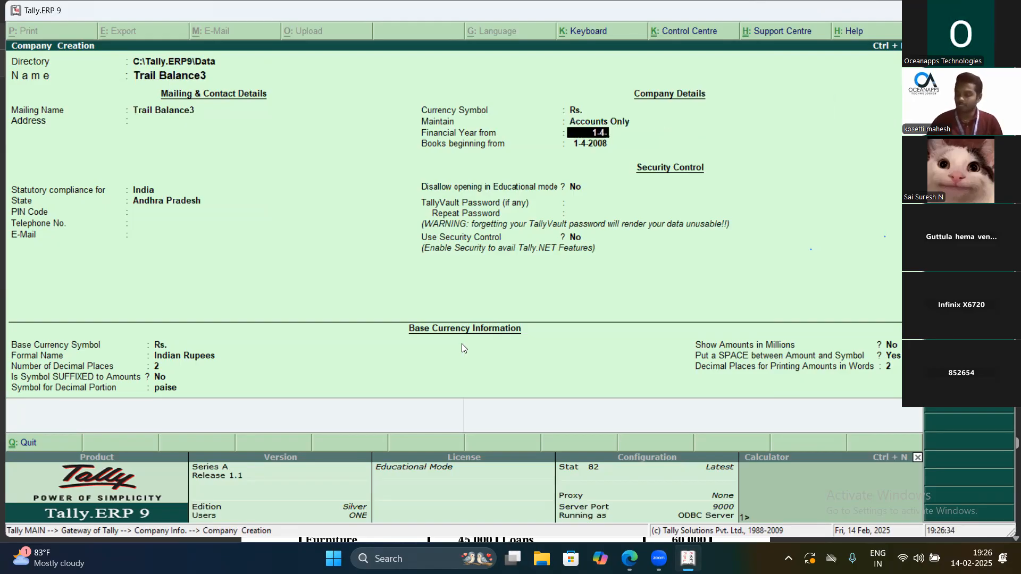
key(Return)
key(Return)
key(Return)
key(Return)
key(Return)
key(Return)
key(Return)
key(Return)
key(Return)
key(Return)
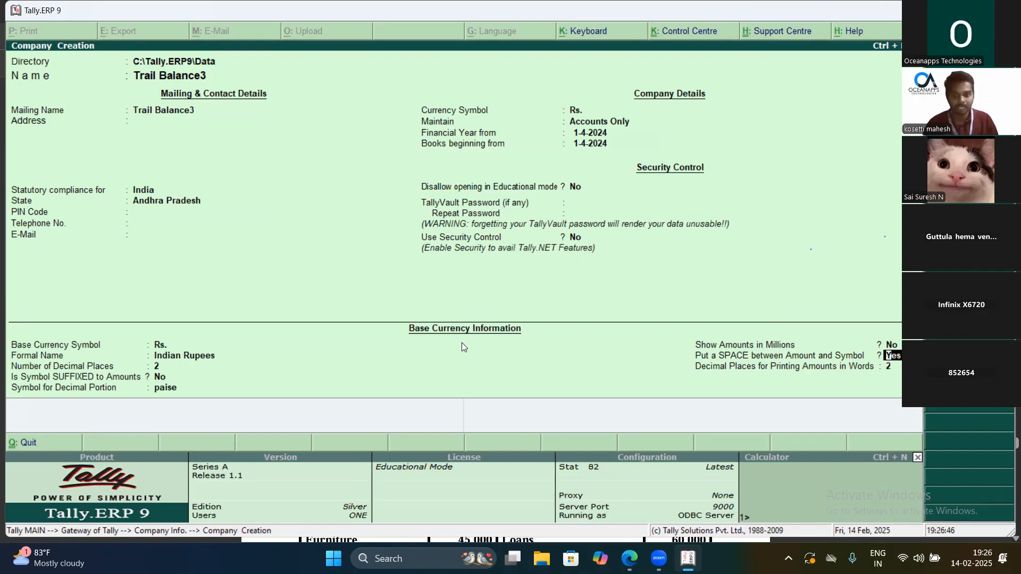
key(ctrl+a)
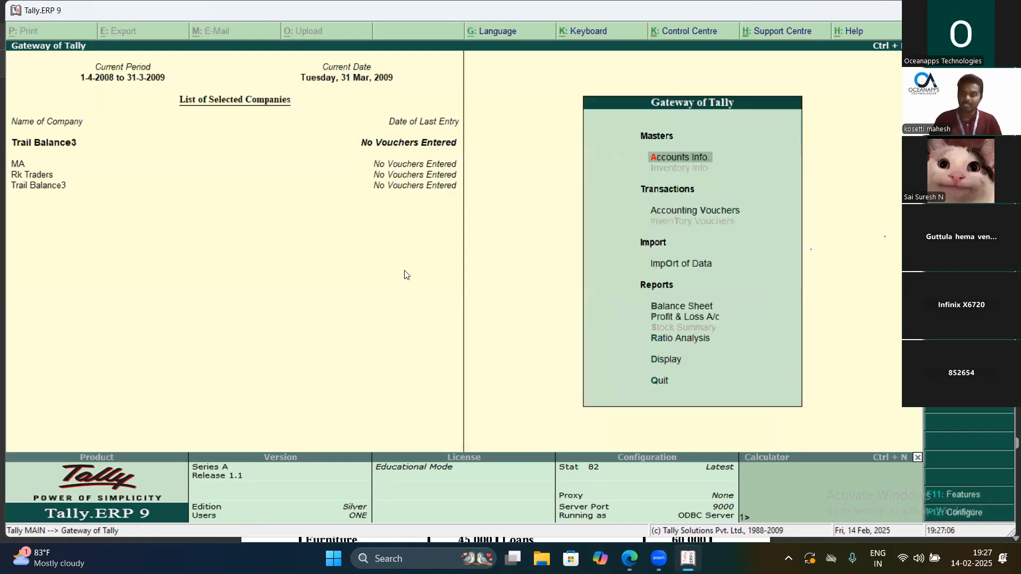
Open single ledger creation for the Trail Balance3 company
key(Return)
key(Down)
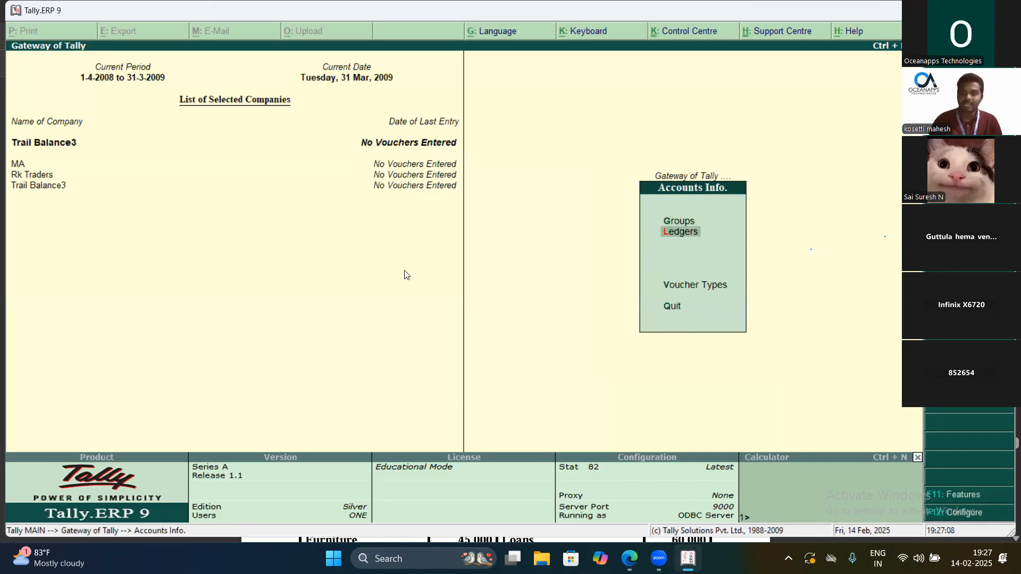
key(Return)
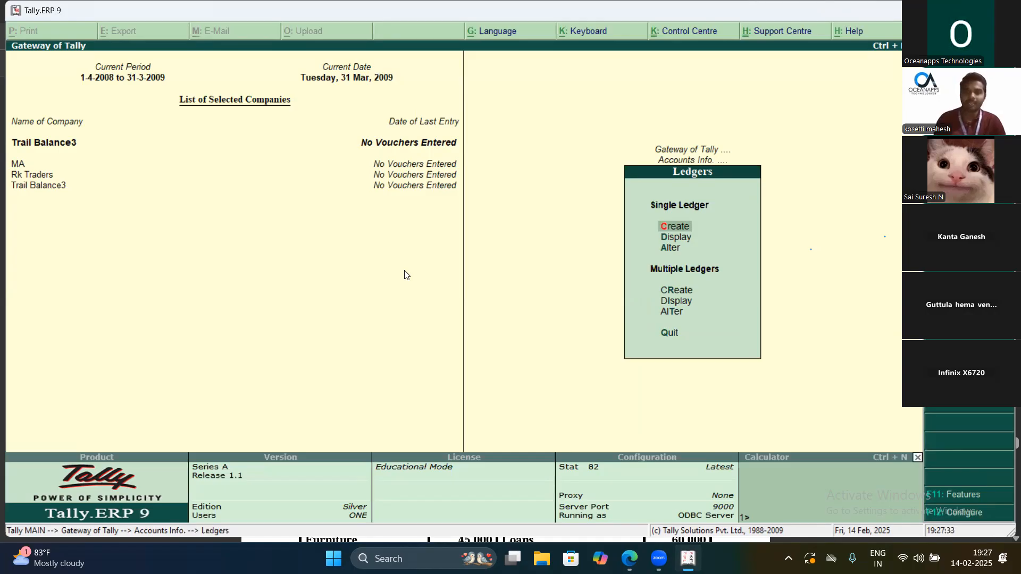
key(Return)
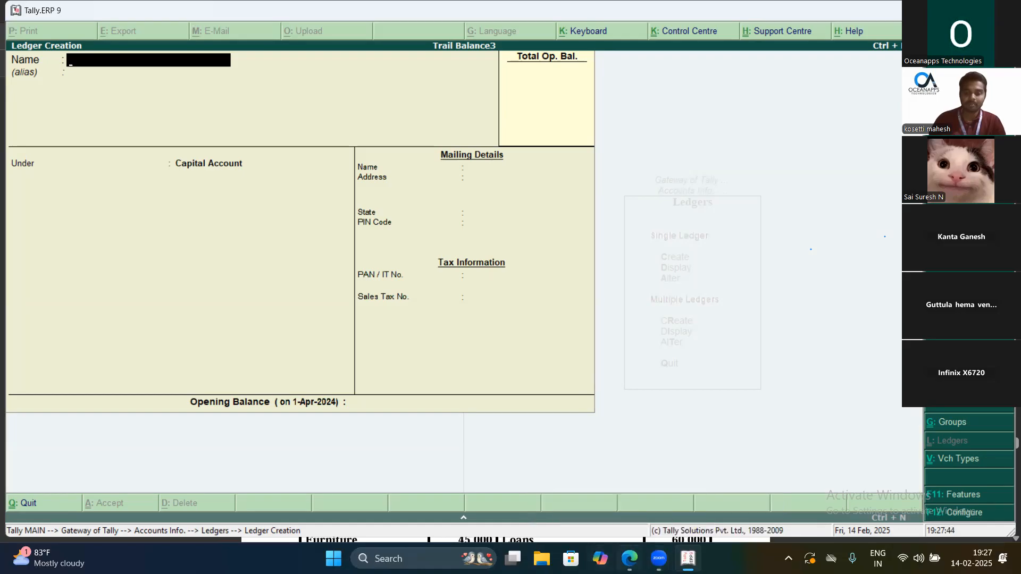
Check trial balance (3) in the PDF and create the Stock ledger in Tally under Stock-in-Hand with a 10,000 Dr opening balance
click(629, 555)
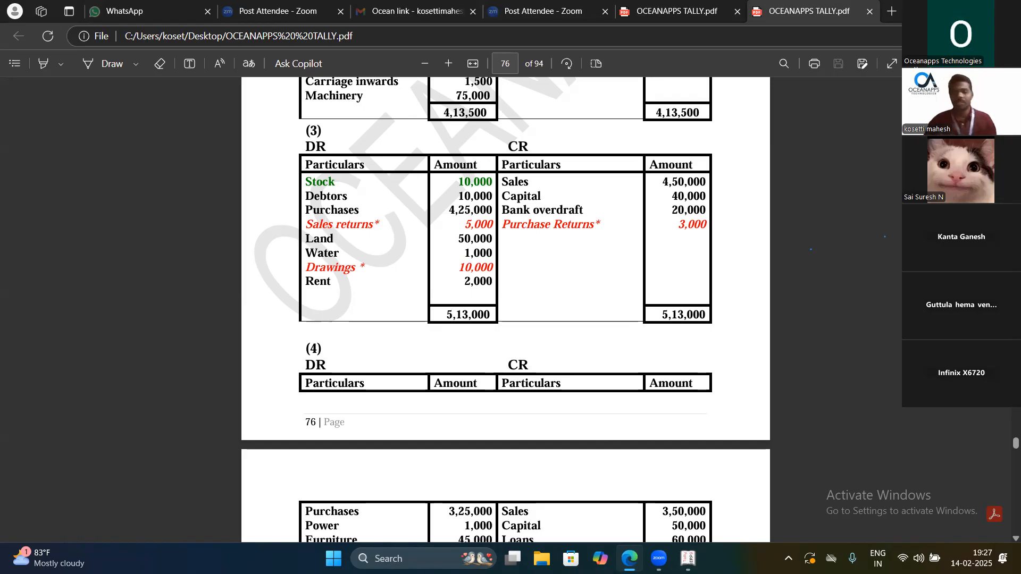
key(alt+Tab)
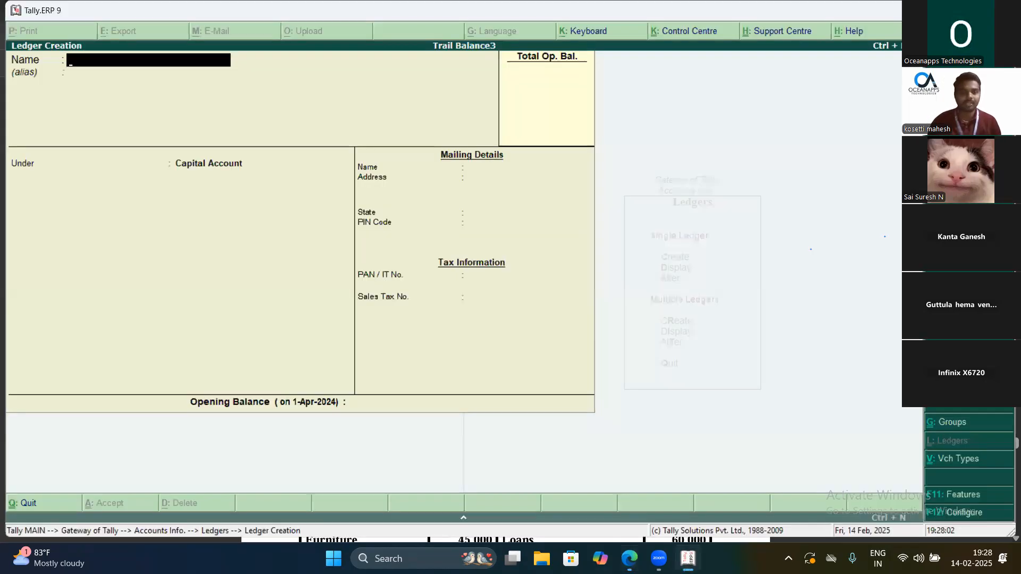
text(Stock)
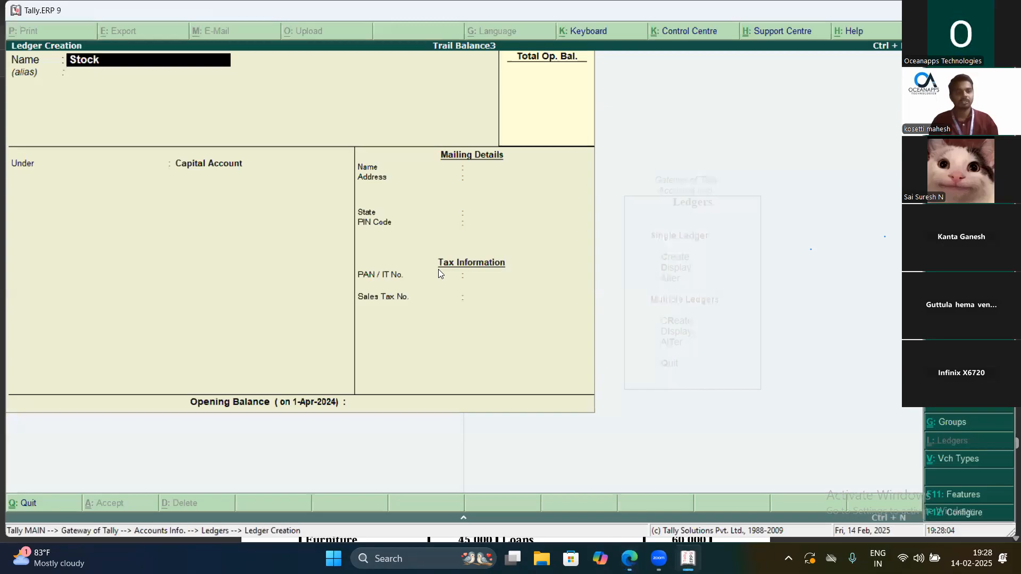
key(Return)
key(Return)
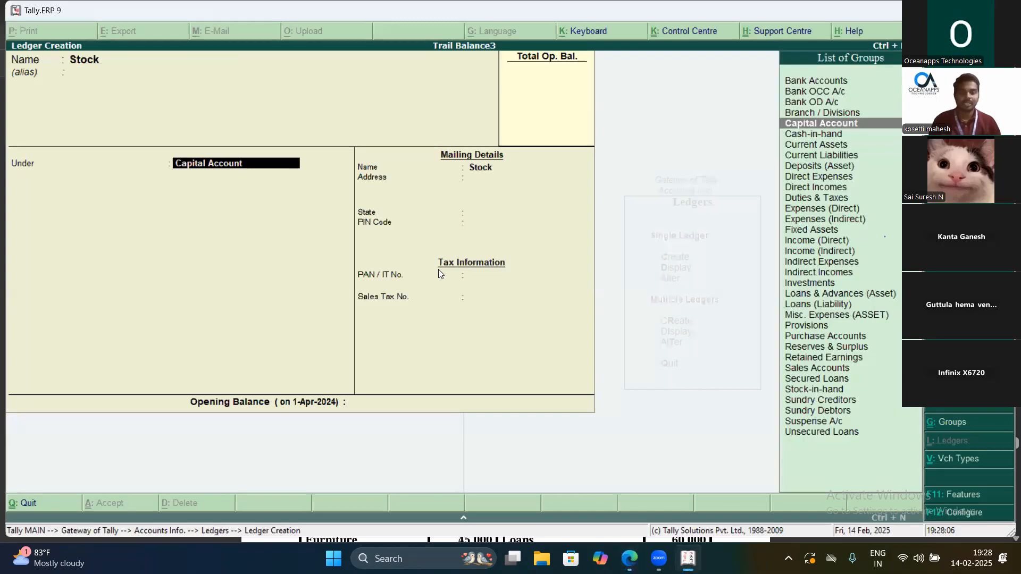
text(Sto)
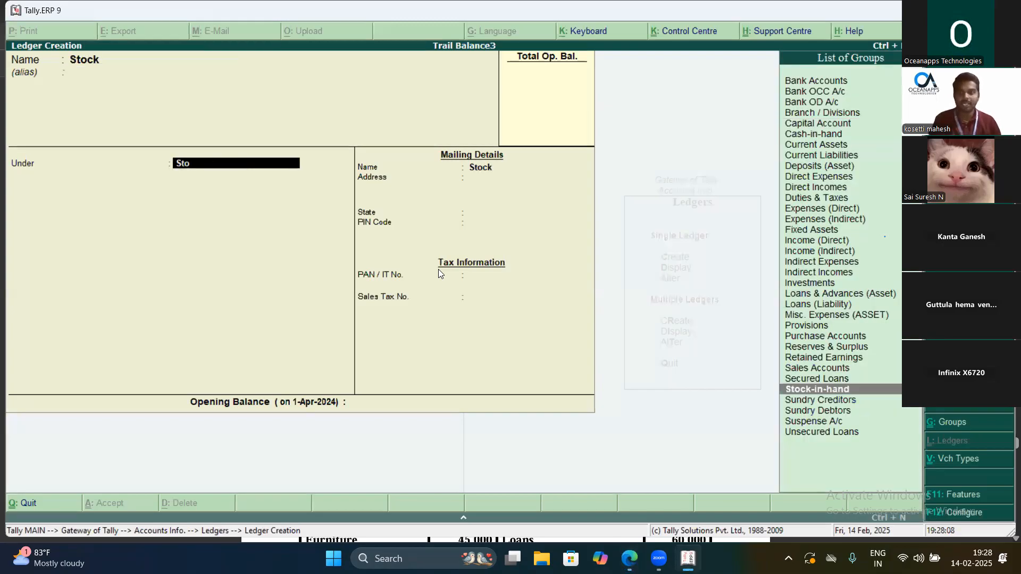
key(Return)
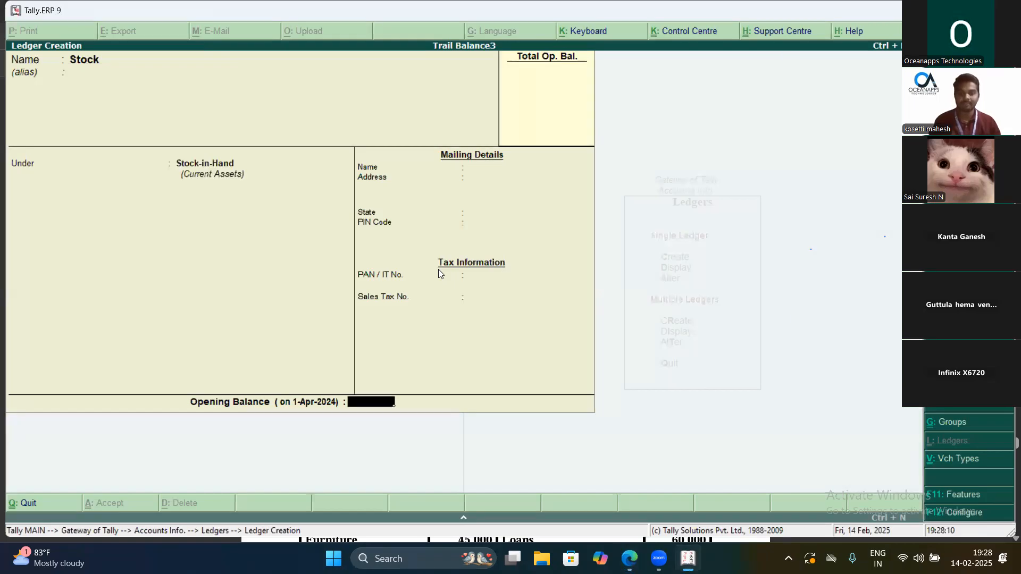
text(10,000)
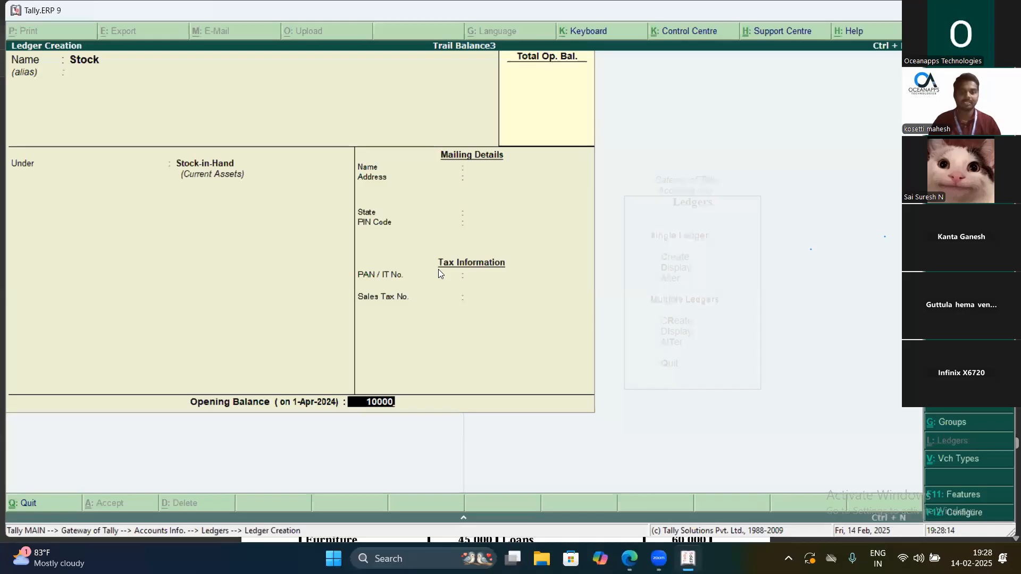
key(Return)
key(Return)
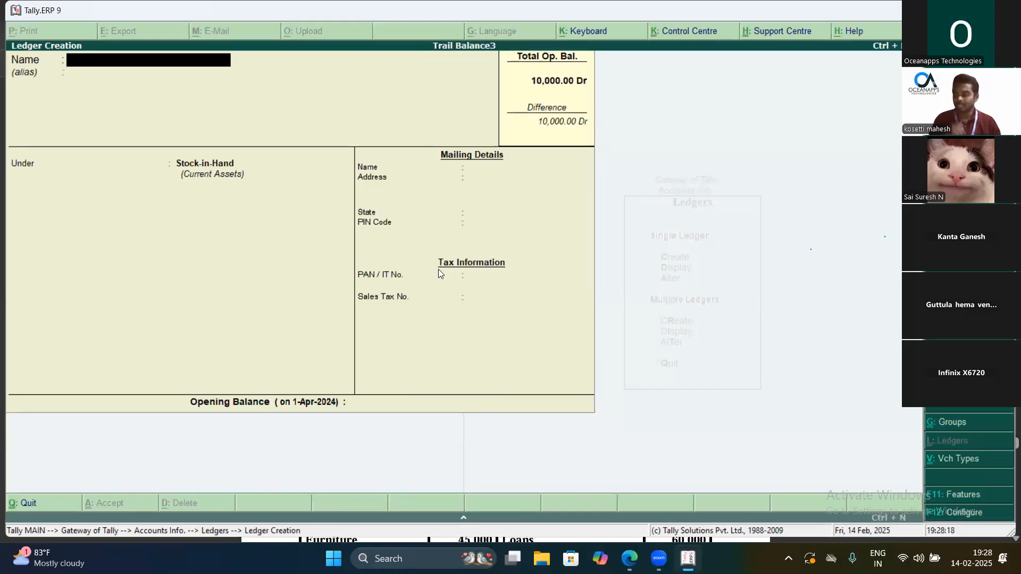
Start a Debtors ledger under Sundry Debtors, keeping bill-by-bill balances on and the remaining mailing and tax details at their defaults
text(Debo)
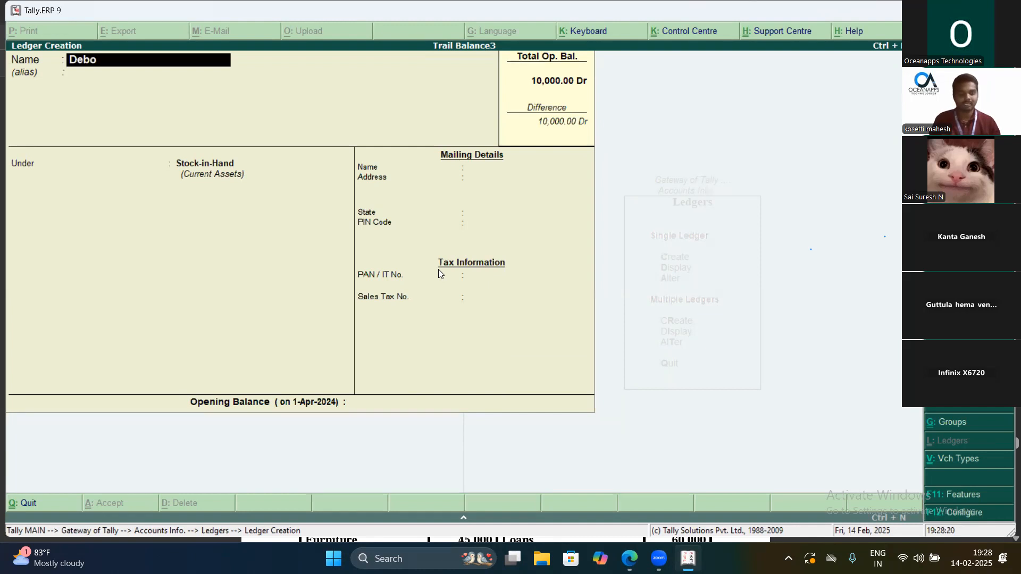
key(BackSpace)
text(tors)
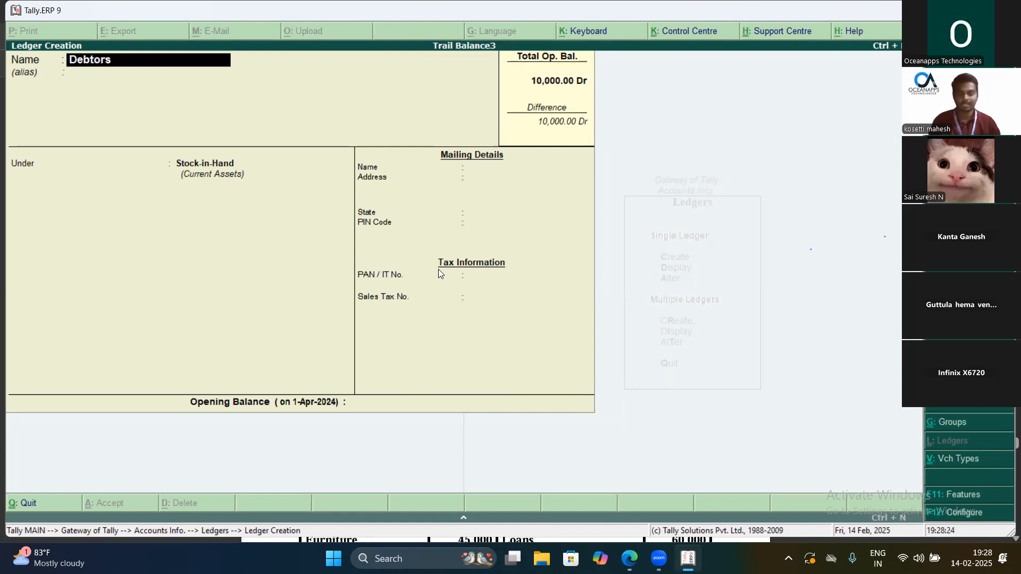
key(Return)
key(Return)
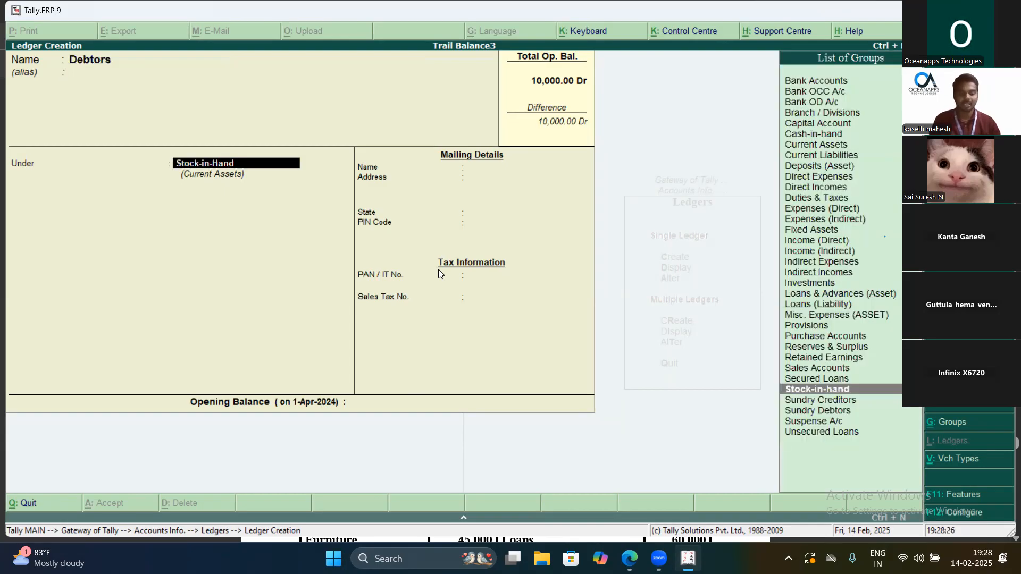
text(Sun)
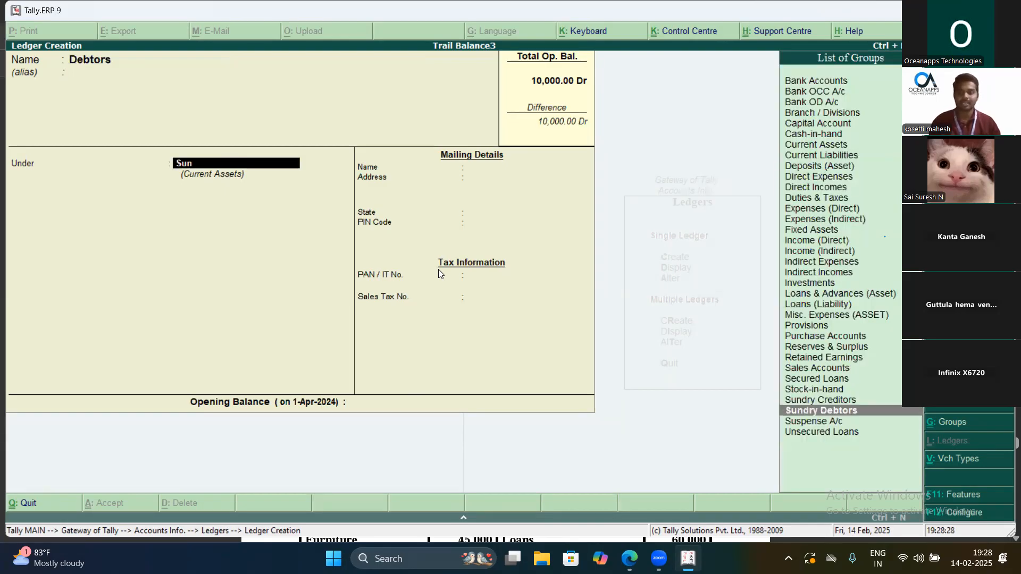
key(Return)
key(Return)
key(Return)
key(Return)
key(Return)
key(Return)
key(Return)
key(Return)
key(Return)
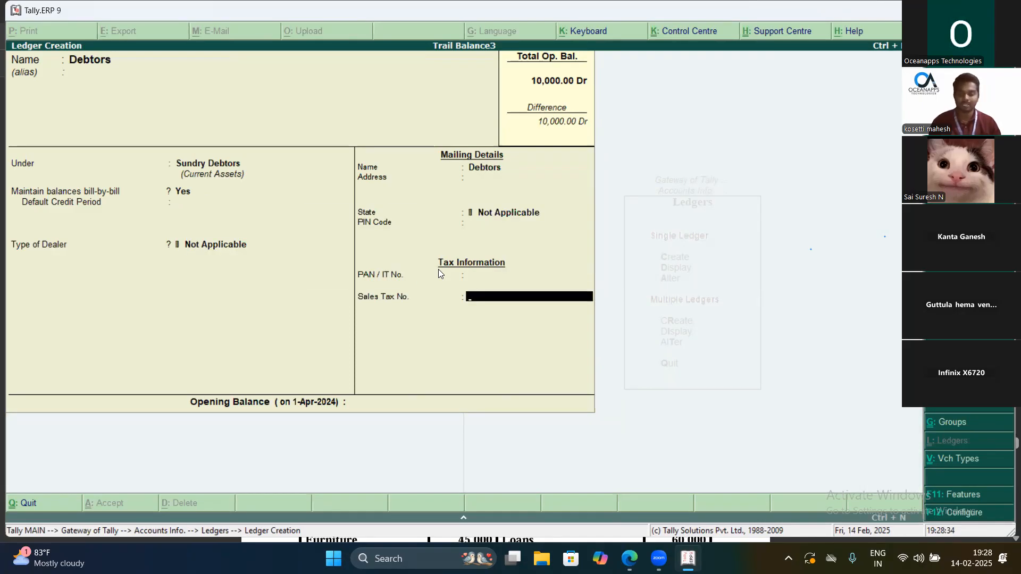
key(Return)
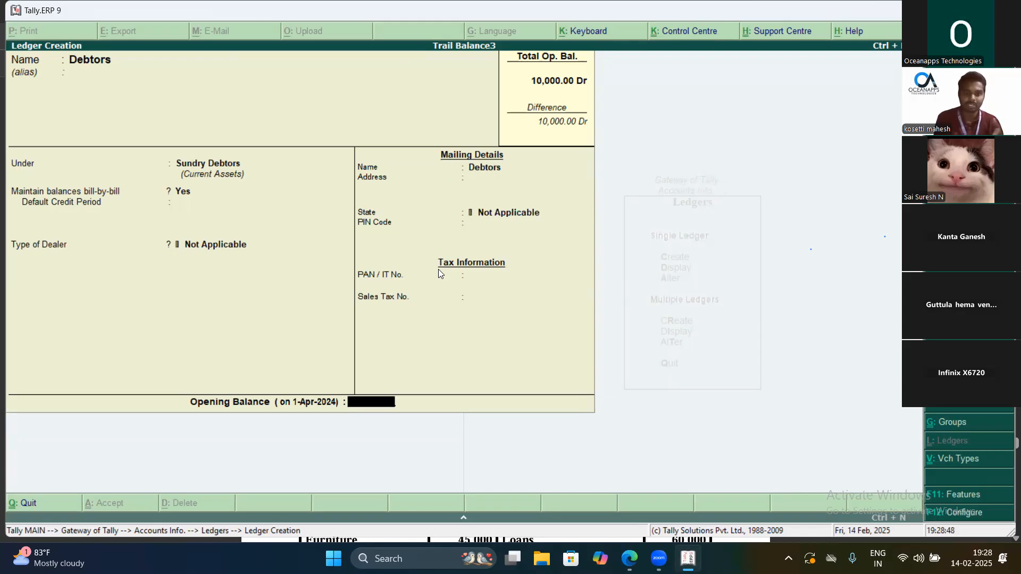
Give the Debtors ledger an opening balance of 10,000 Dr and save it
text(10000)
key(Return)
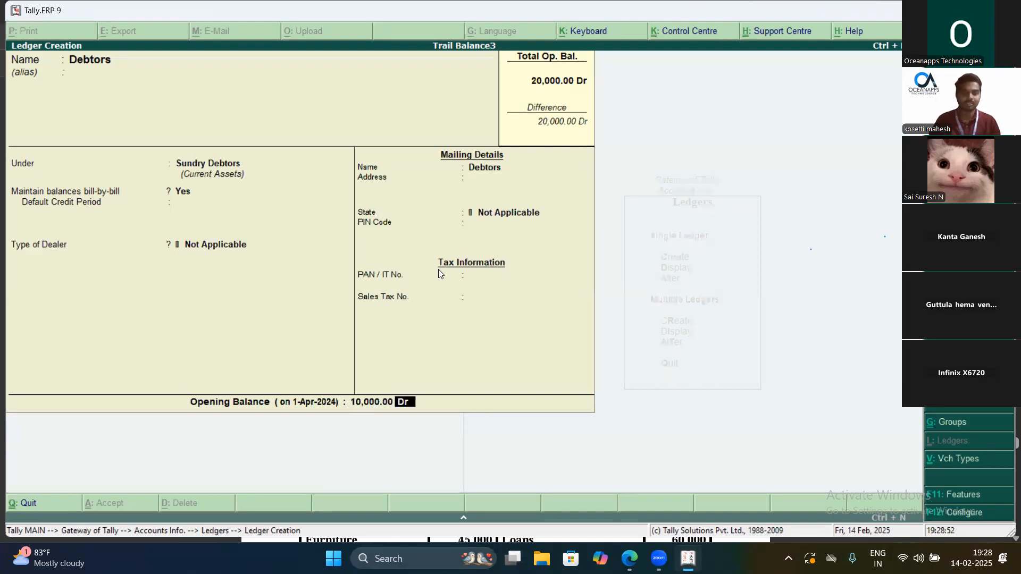
key(Return)
key(Return)
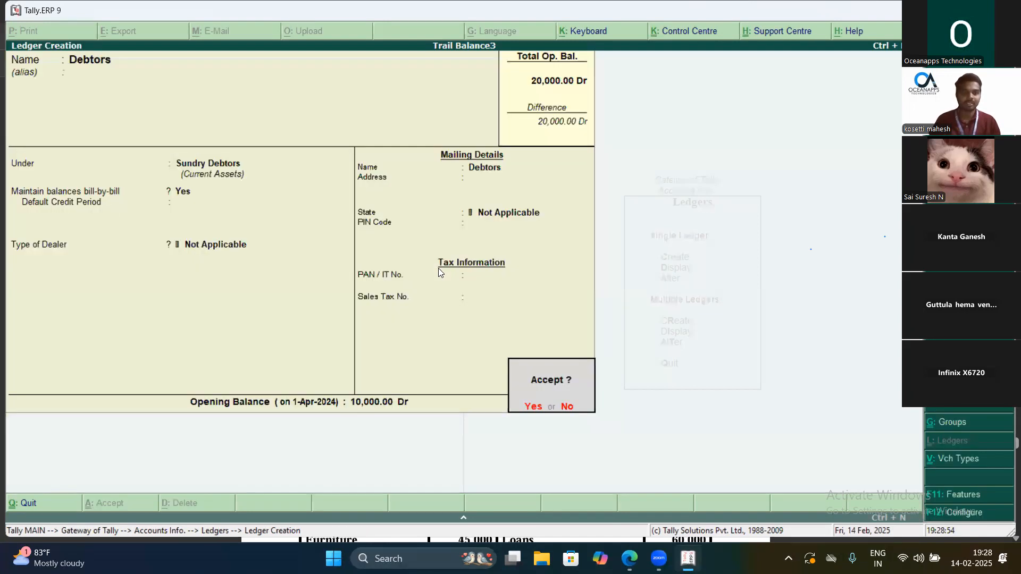
key(Return)
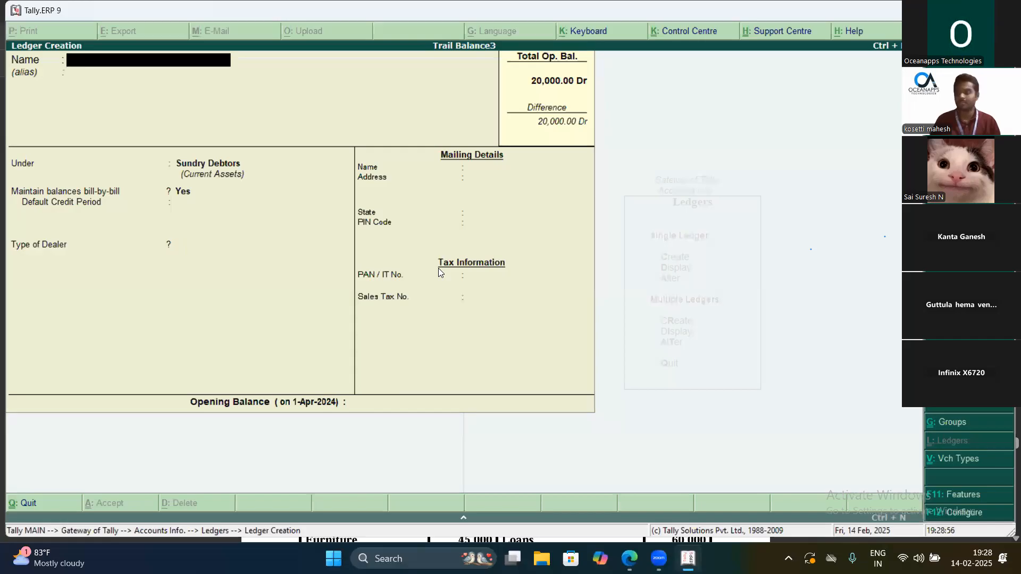
Create the Purchases ledger under Purchase Accounts with an opening balance of 4,25,000 Dr
text(Pur)
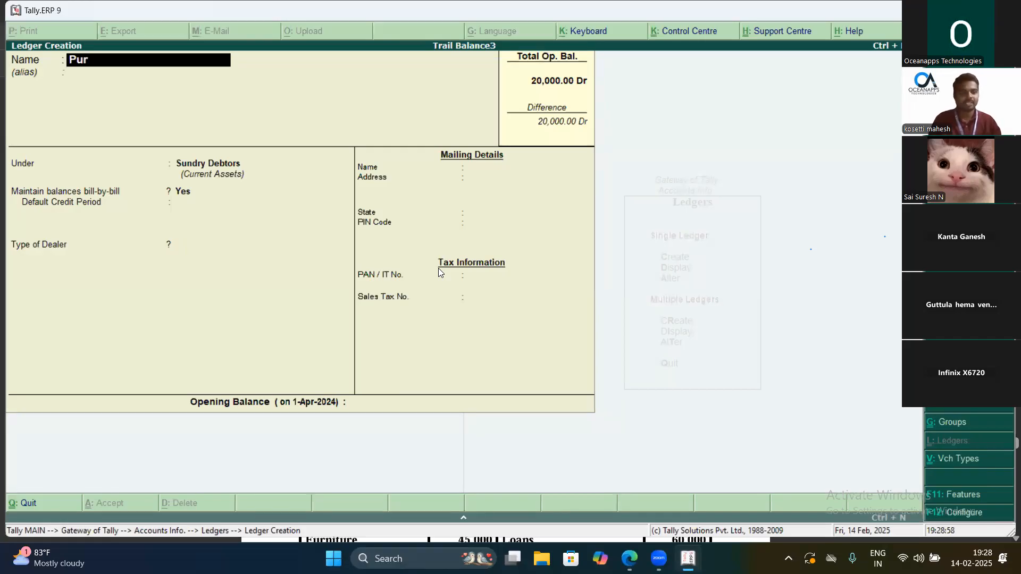
text(chases)
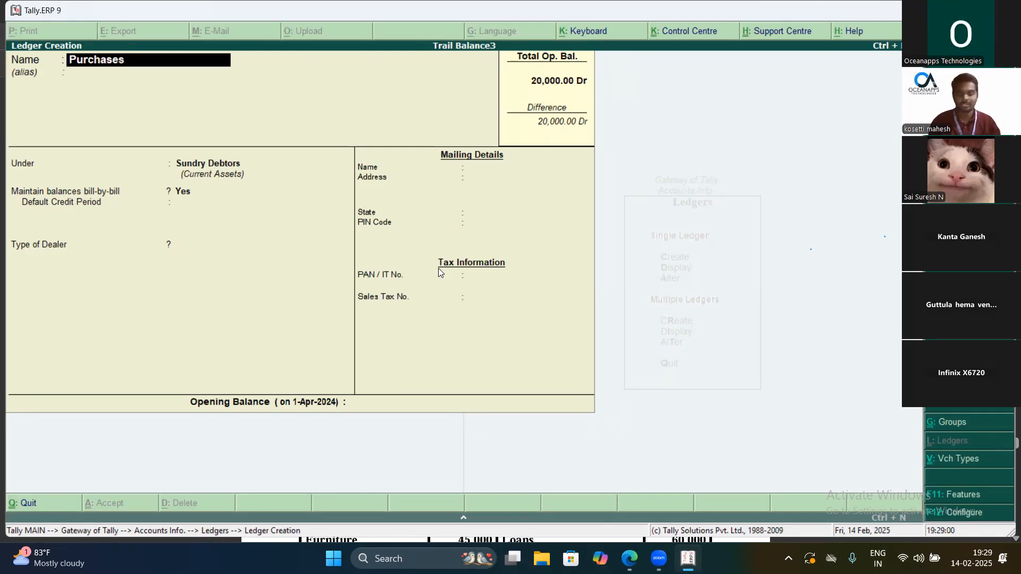
key(Return)
key(Return)
text(Pur)
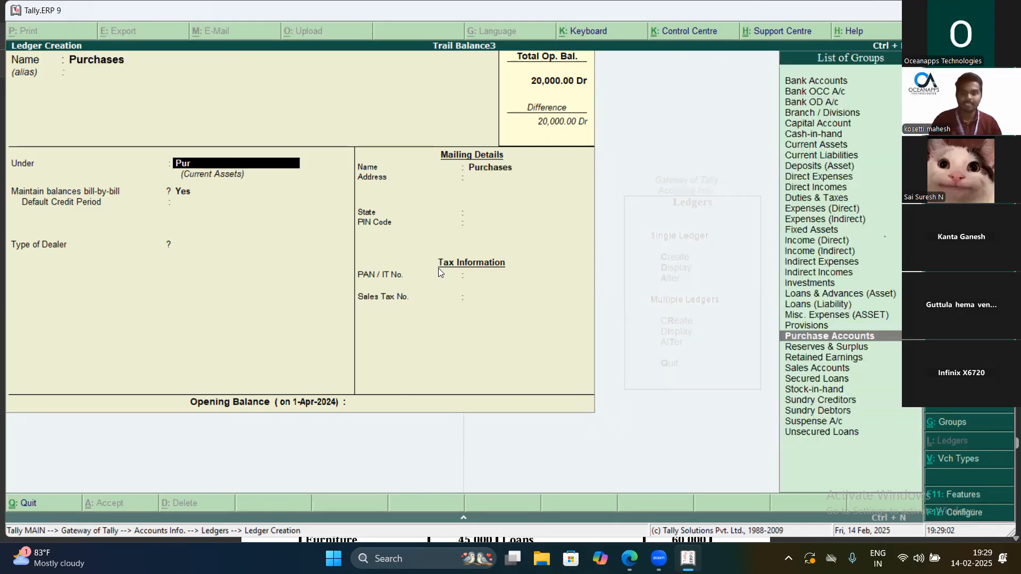
key(Return)
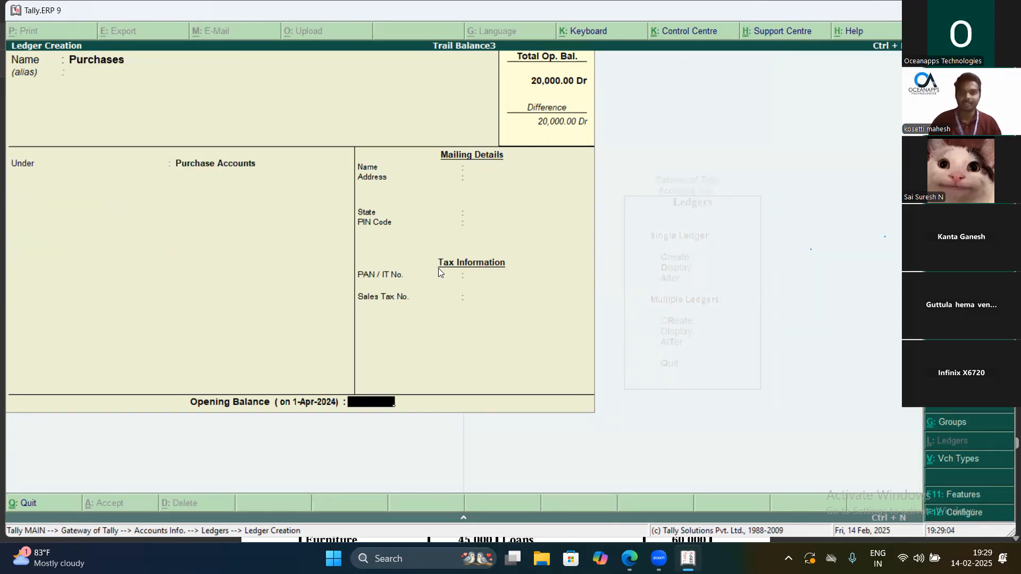
text(425000)
key(Return)
key(Return)
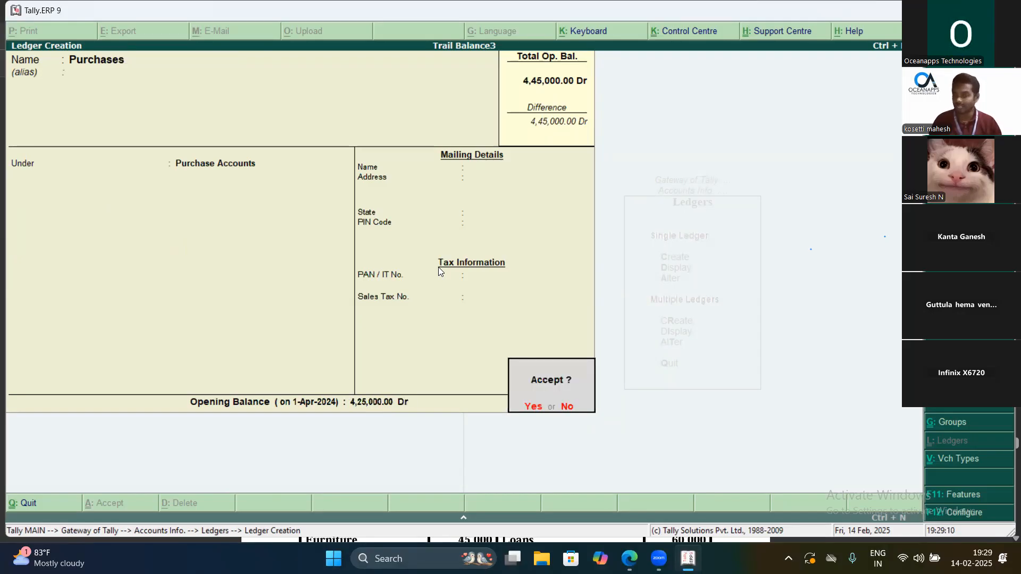
key(Return)
Start a new ledger named Sales Return and place it under Sales Accounts
text(Sal)
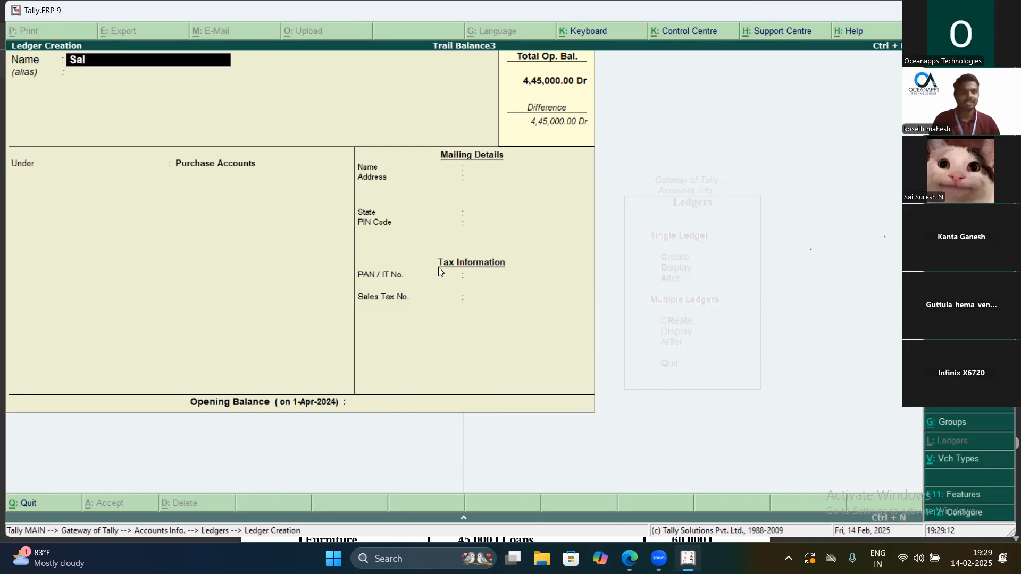
text(es Return)
key(Return)
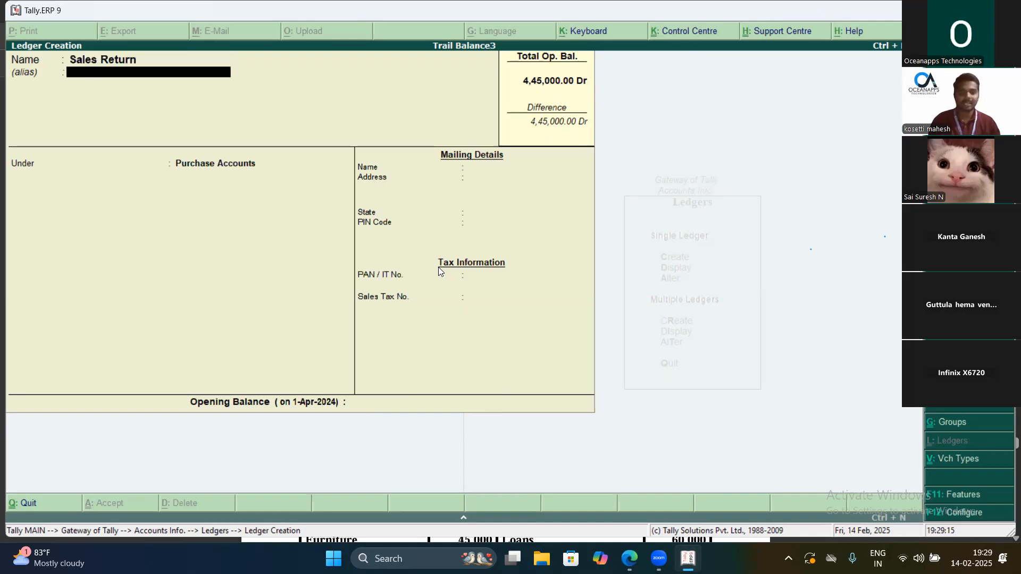
key(Return)
text(Sal)
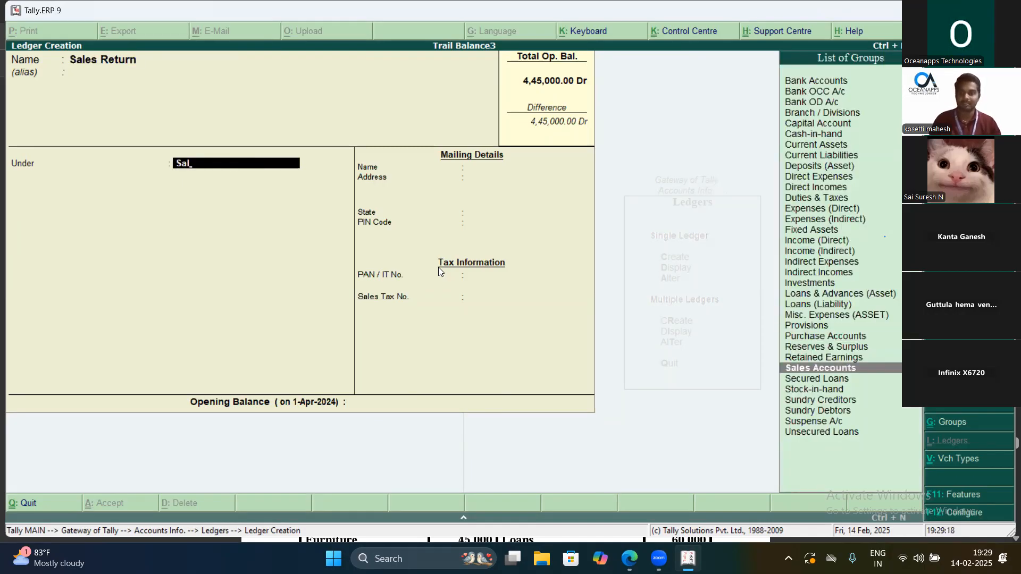
key(Return)
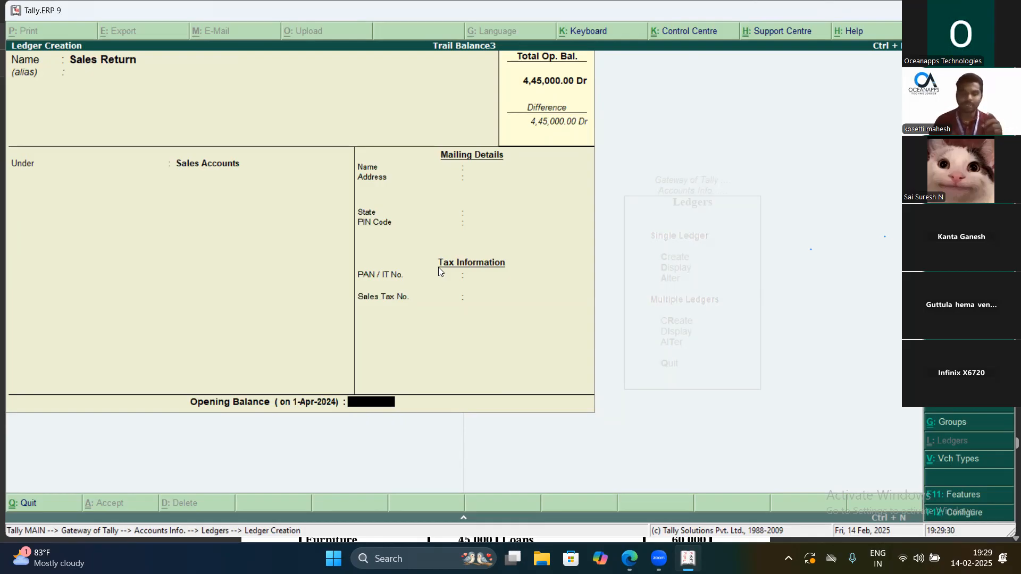
Enter an opening balance of 5,000 for the Sales Return ledger and change its side to Dr
text(5000)
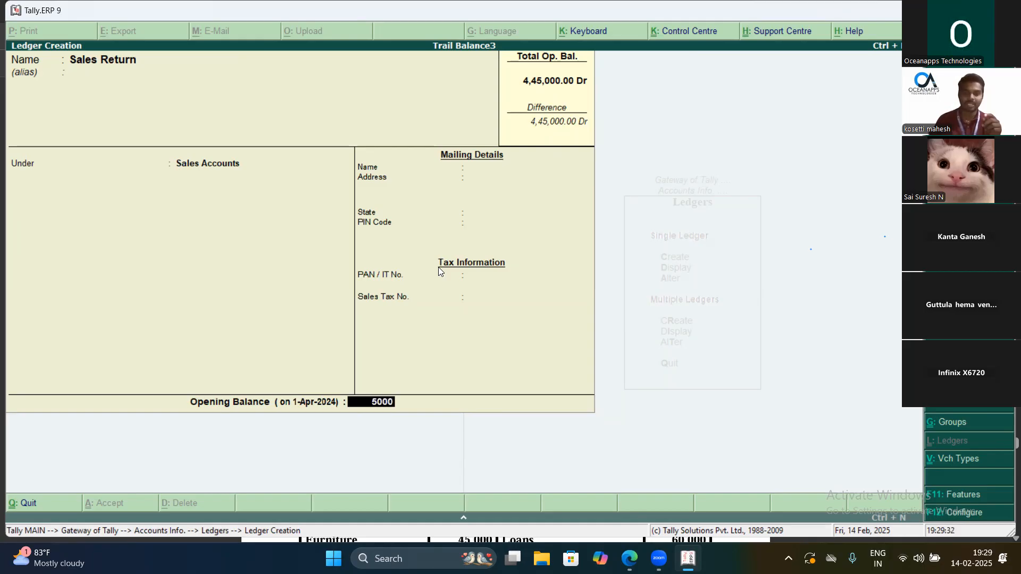
key(Return)
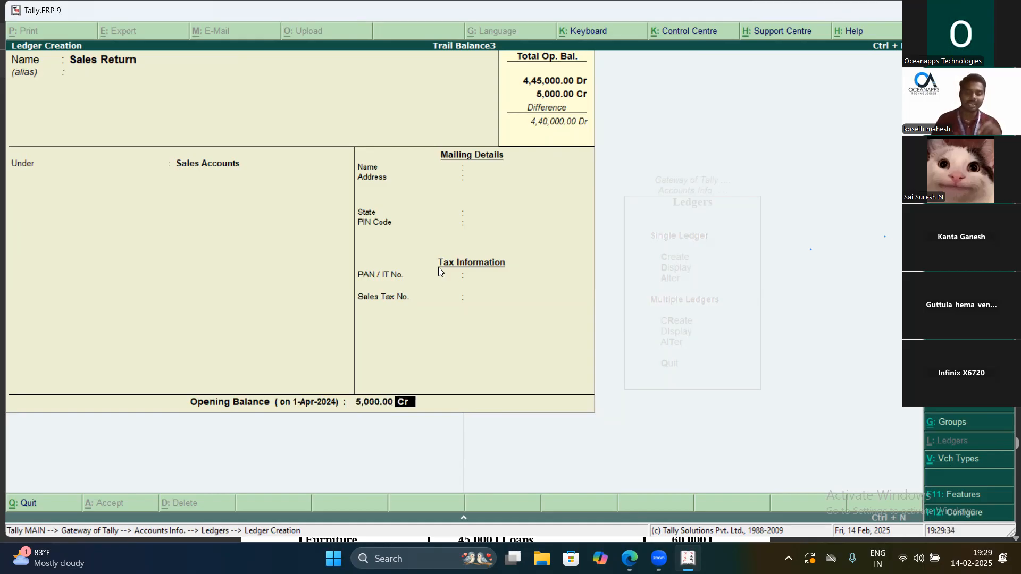
text(dr)
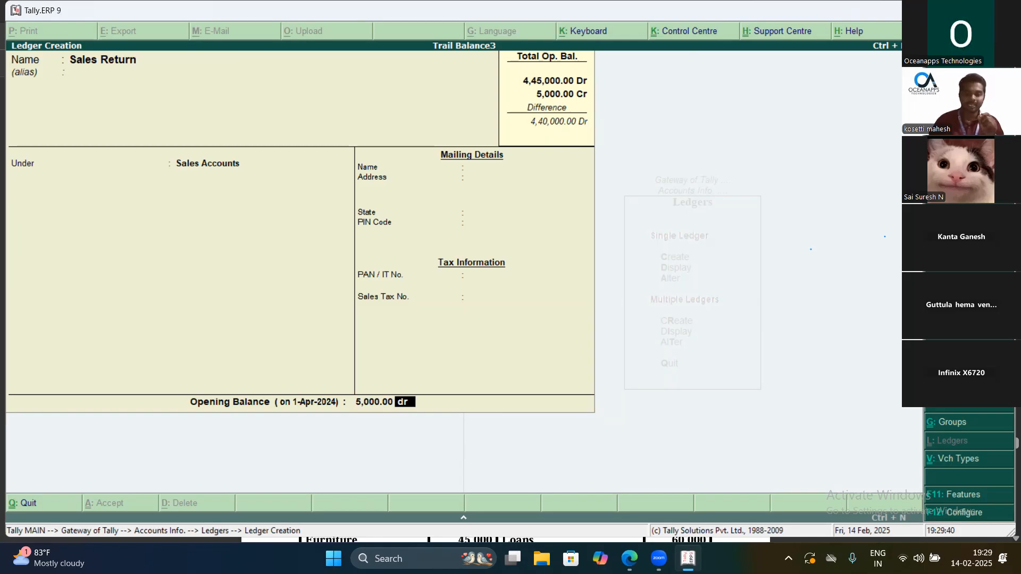
Review the Sales returns entry and its debit side in the PDF's trial balance (3), and return to Tally
key(alt+Tab)
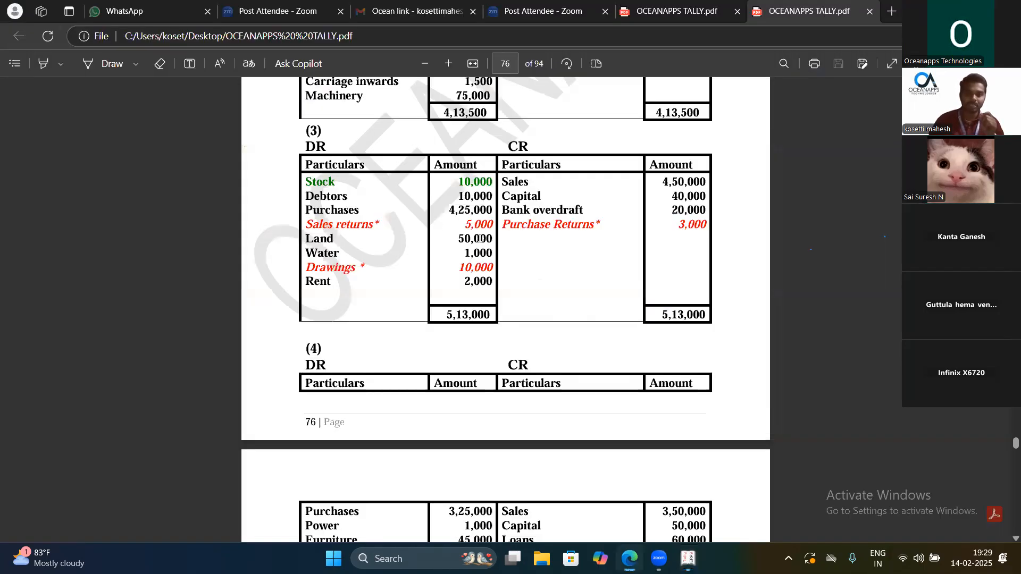
drag(338, 225, 492, 226)
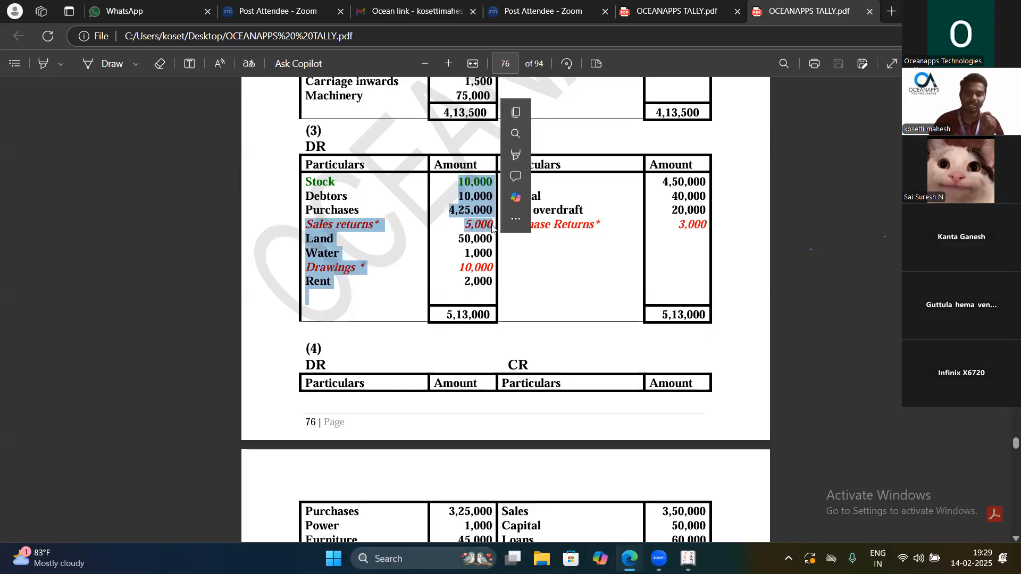
click(447, 257)
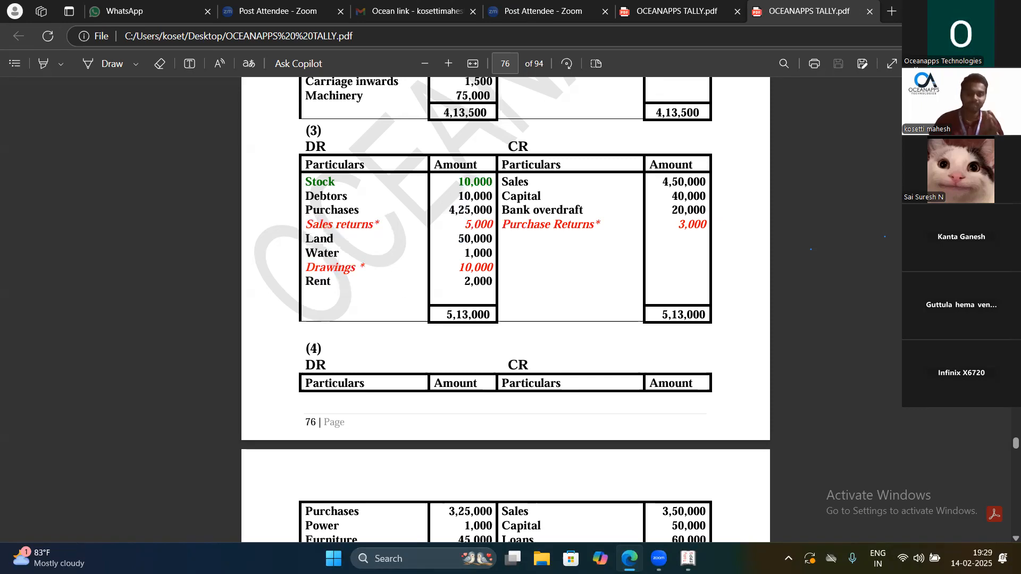
mouse_move(630, 558)
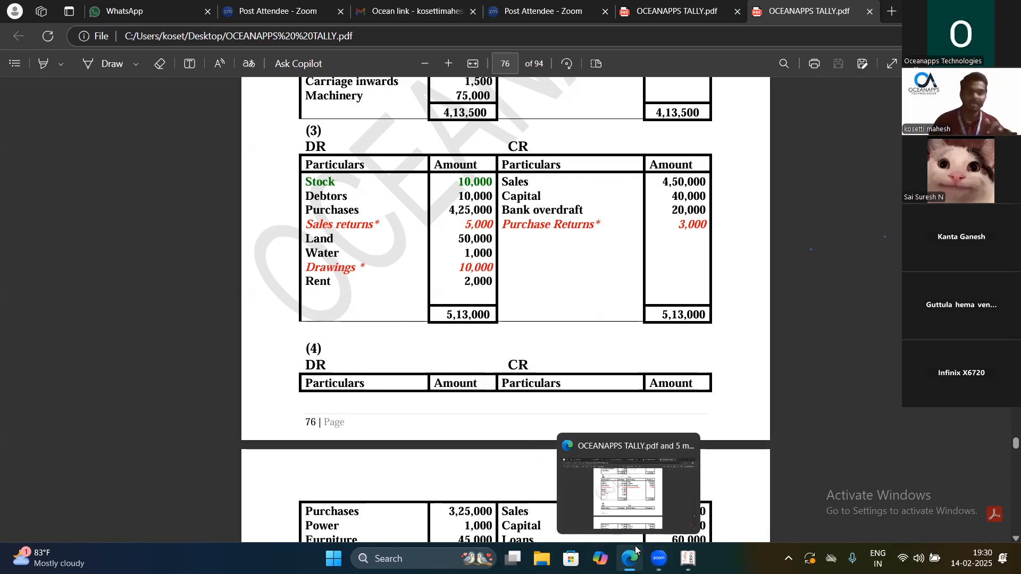
click(688, 557)
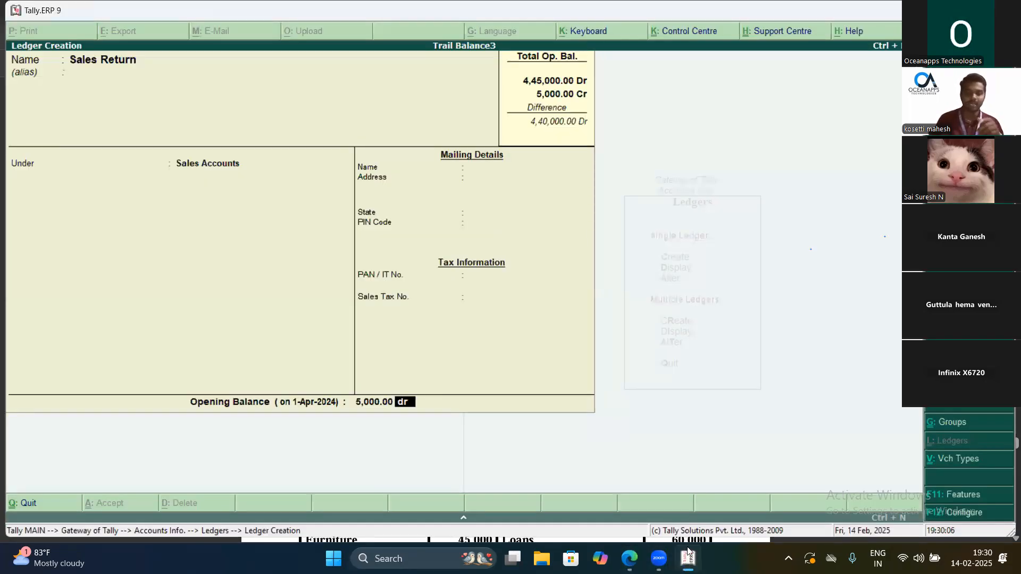
Clear and re-enter the Sales Return ledger's opening balance as 5,000 Dr, and save the ledger
key(BackSpace)
key(BackSpace)
key(BackSpace)
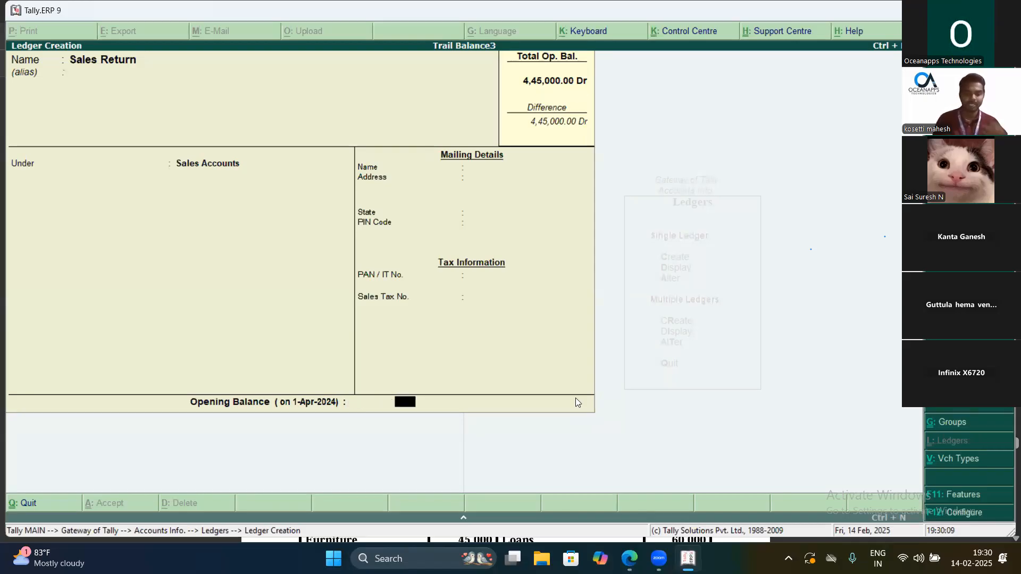
key(BackSpace)
text(5000)
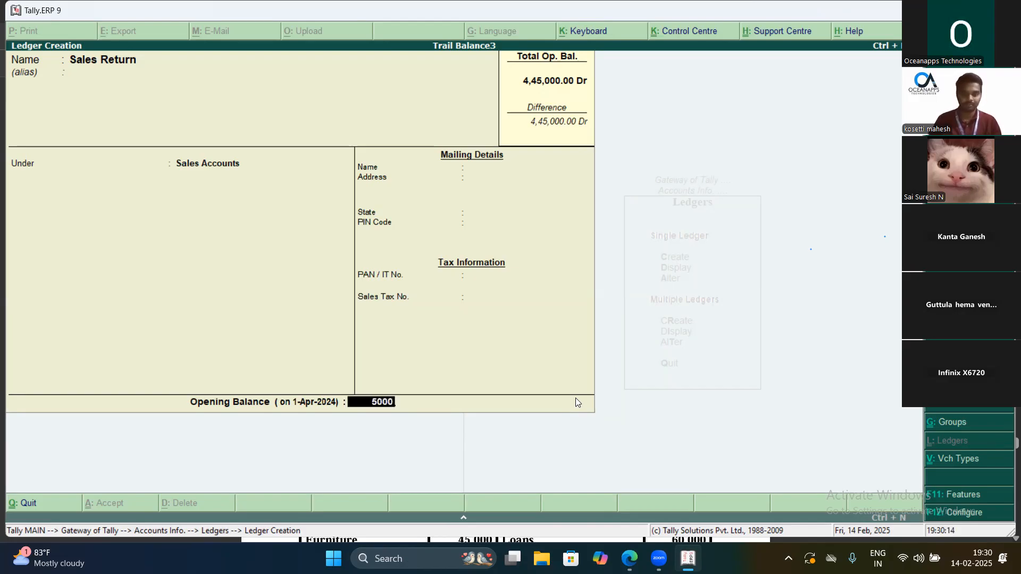
key(Return)
text(dr)
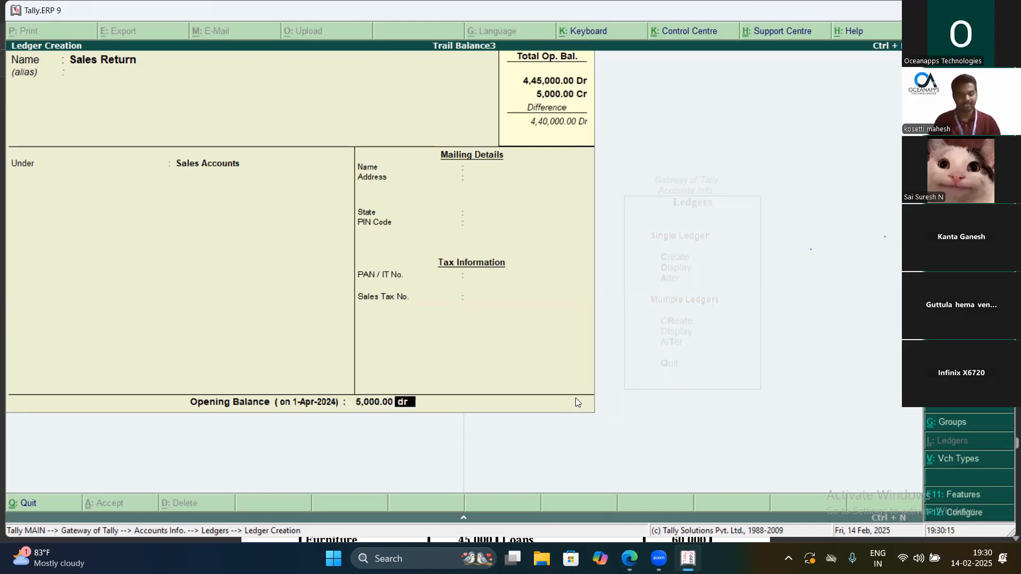
key(Return)
key(Return)
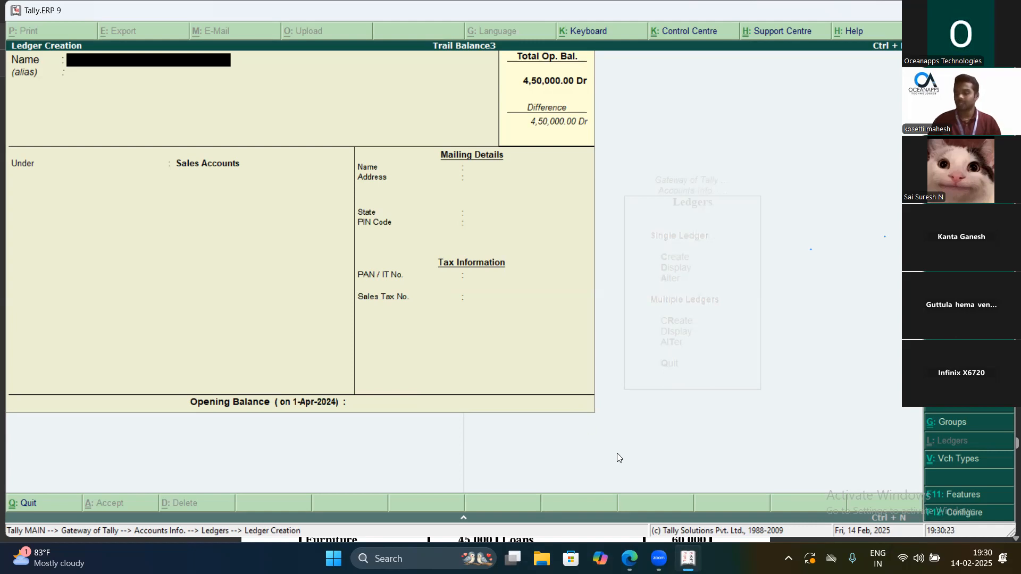
Create the Land ledger under Fixed Assets with an opening balance of 50,000 Dr
text(Land)
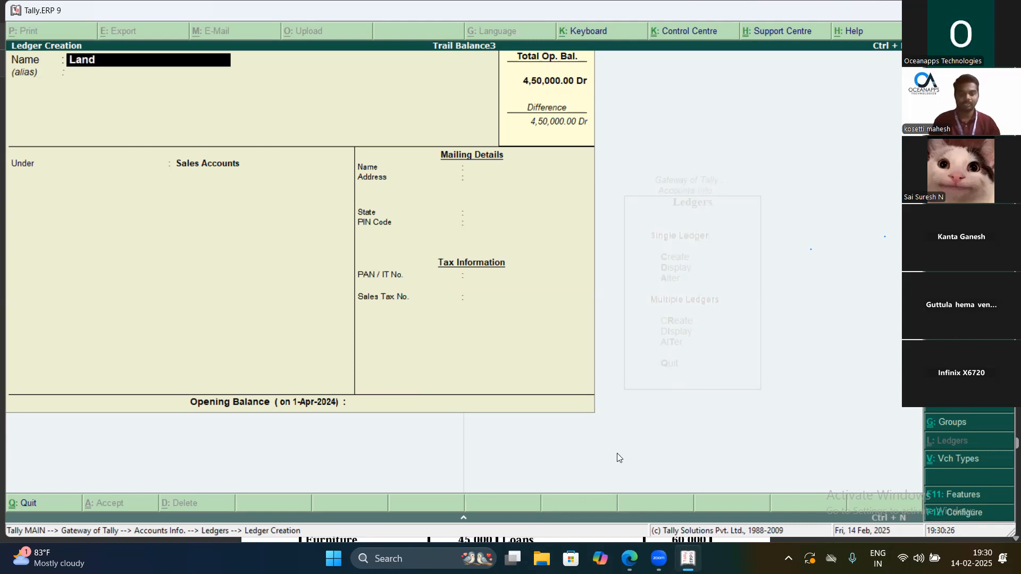
key(Return)
key(Return)
text(F)
key(Return)
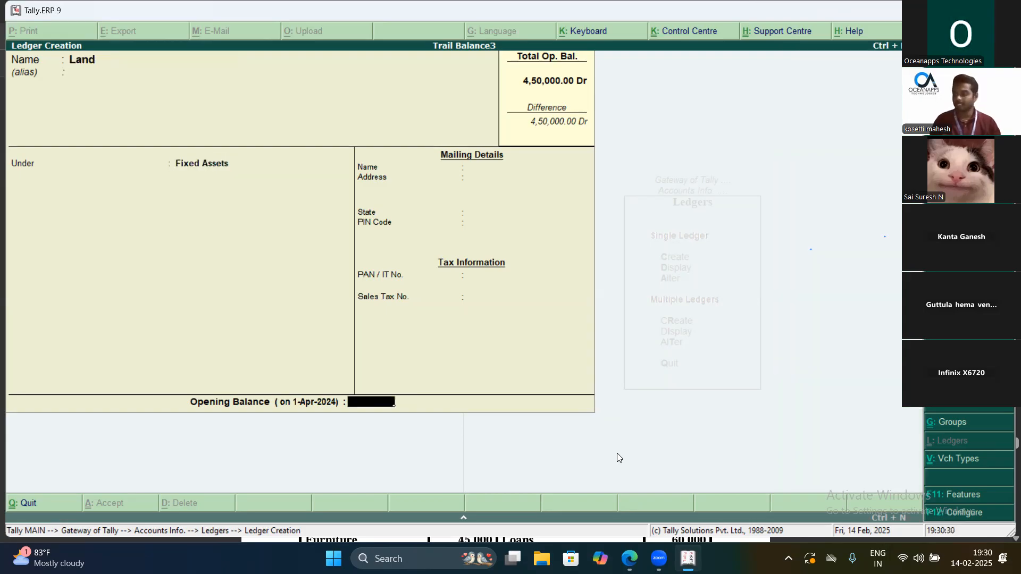
text(50,0)
text(0000)
key(Return)
key(Return)
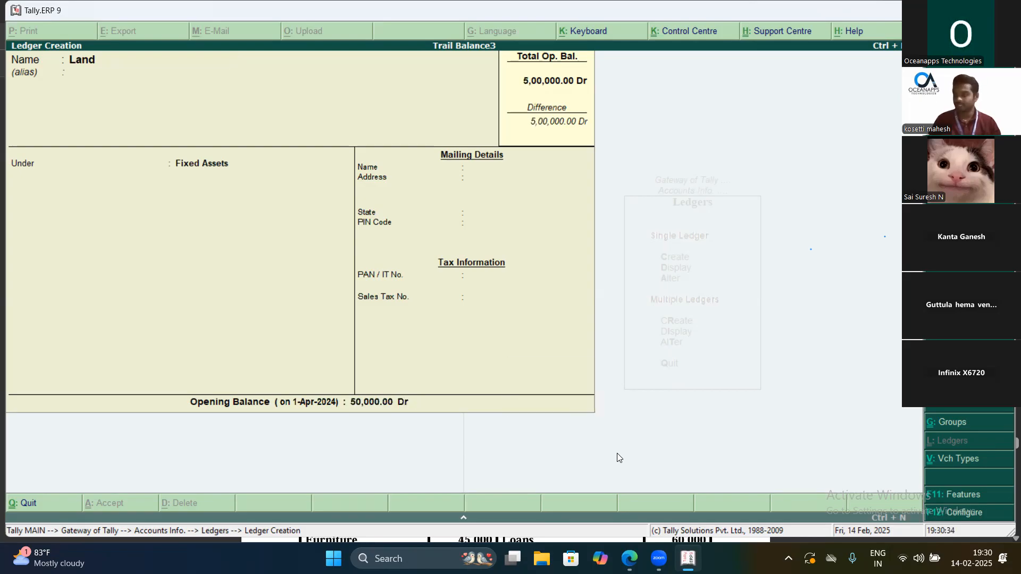
Create the Water ledger under Direct Expenses with an opening balance of 1,000 Dr
text(Water)
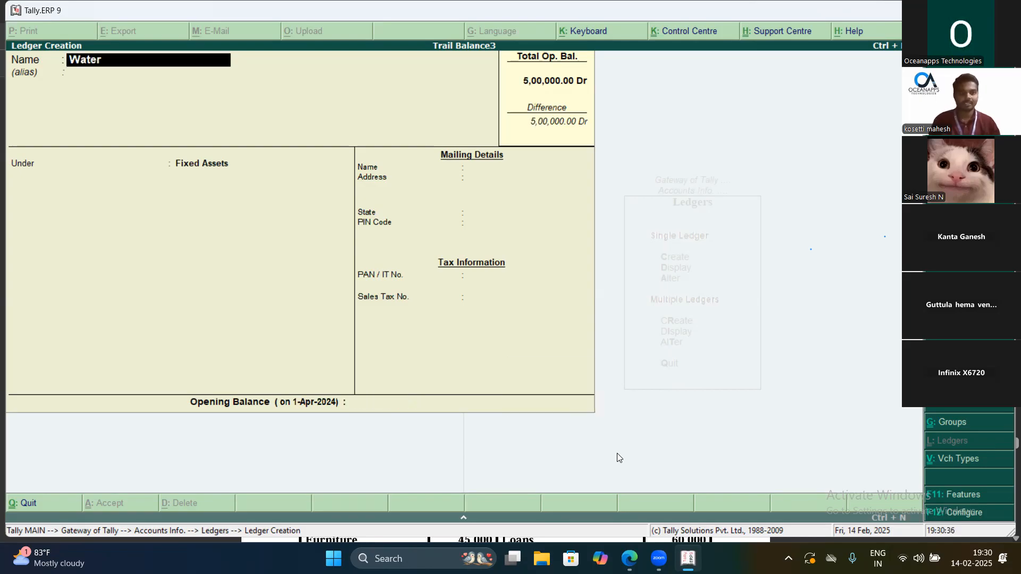
key(Return)
key(Return)
text(Dir)
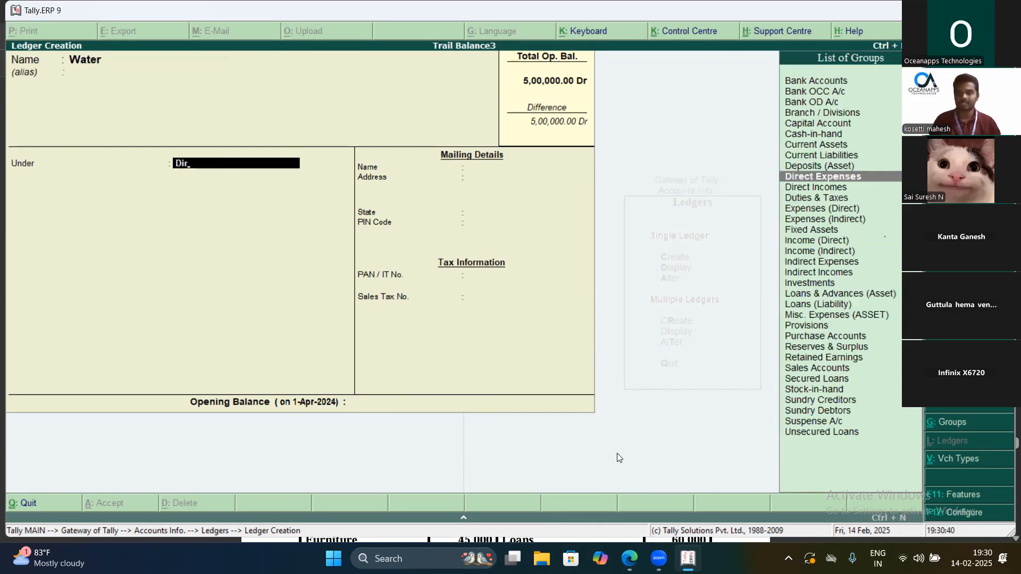
key(Return)
text(1000)
key(Return)
key(Return)
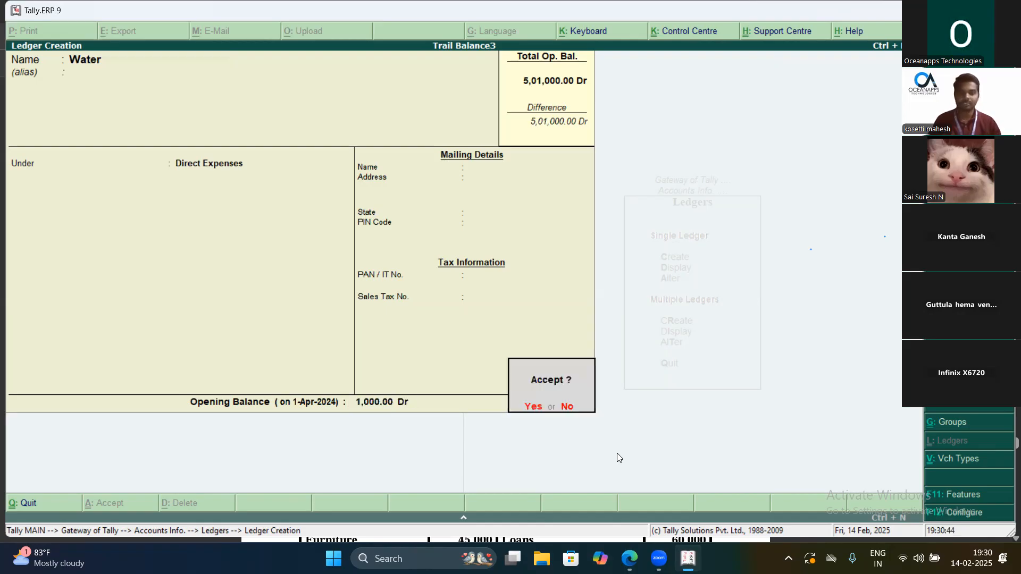
key(Return)
Start a new ledger named "Drawings." and place it under Capital Account
text(Drt)
key(BackSpace)
text(w)
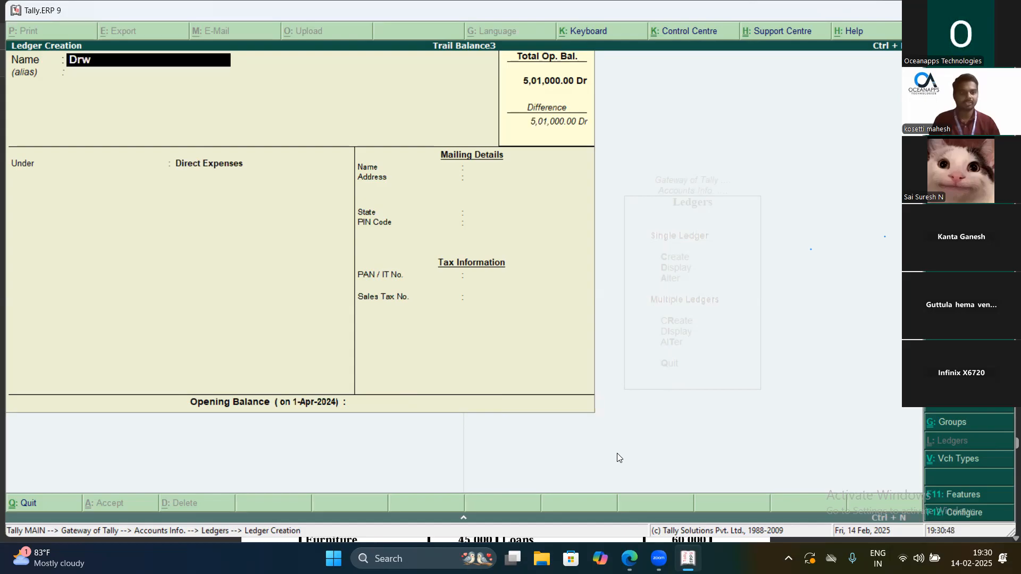
key(BackSpace)
text(awings.)
key(Return)
key(Return)
text(Ca)
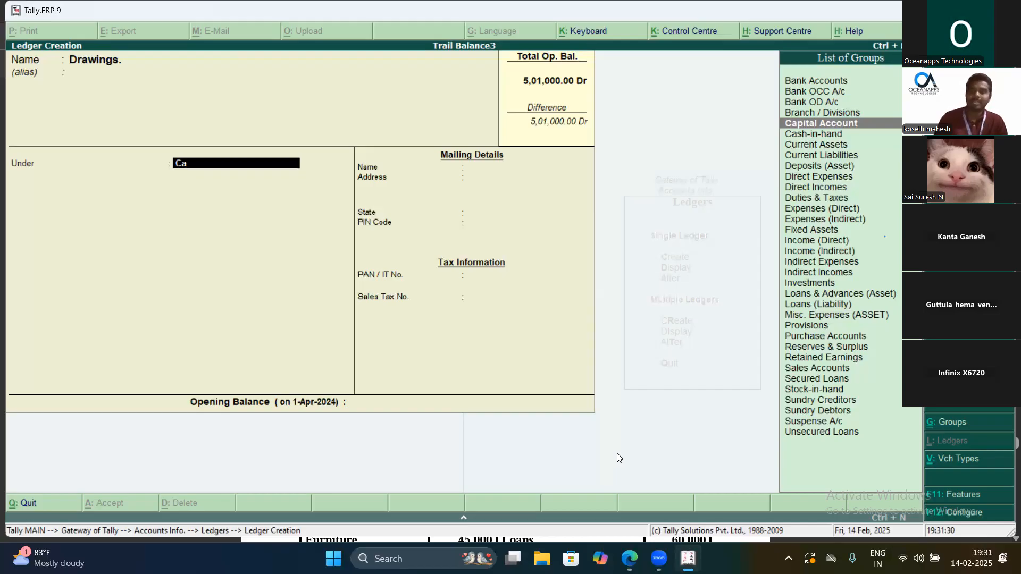
key(Return)
Keep the default mailing and tax details for the Drawings ledger, set its opening balance to 10,000 Dr, and save it
key(Return)
key(Return)
key(Return)
key(Return)
key(Return)
key(Return)
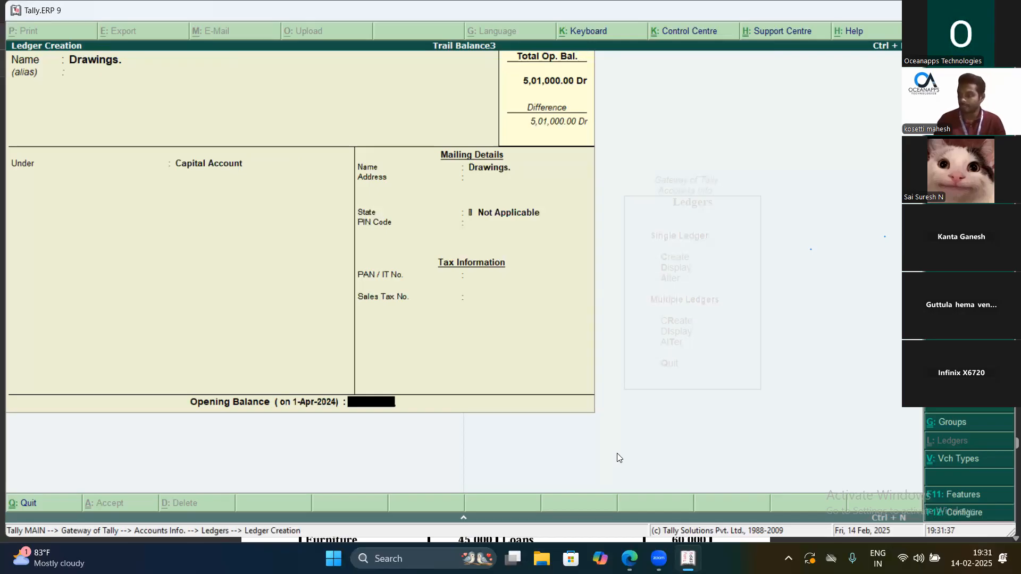
text(10000)
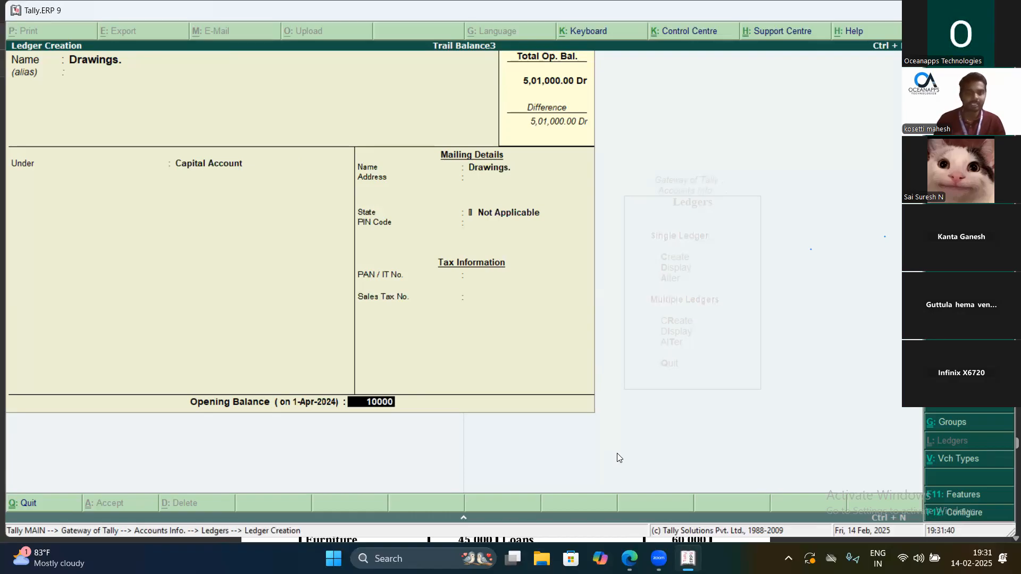
key(Return)
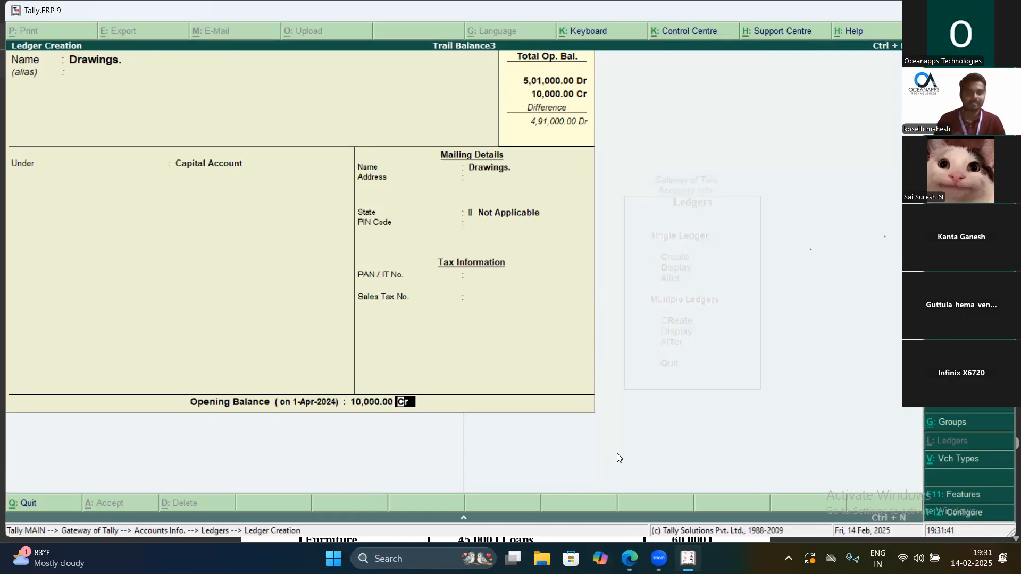
text(d)
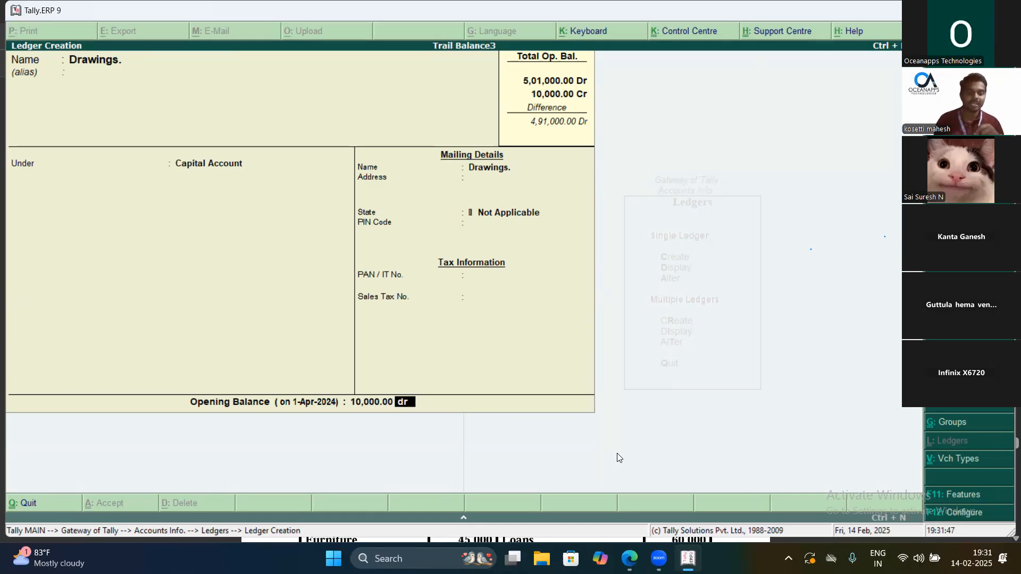
key(Return)
key(Return)
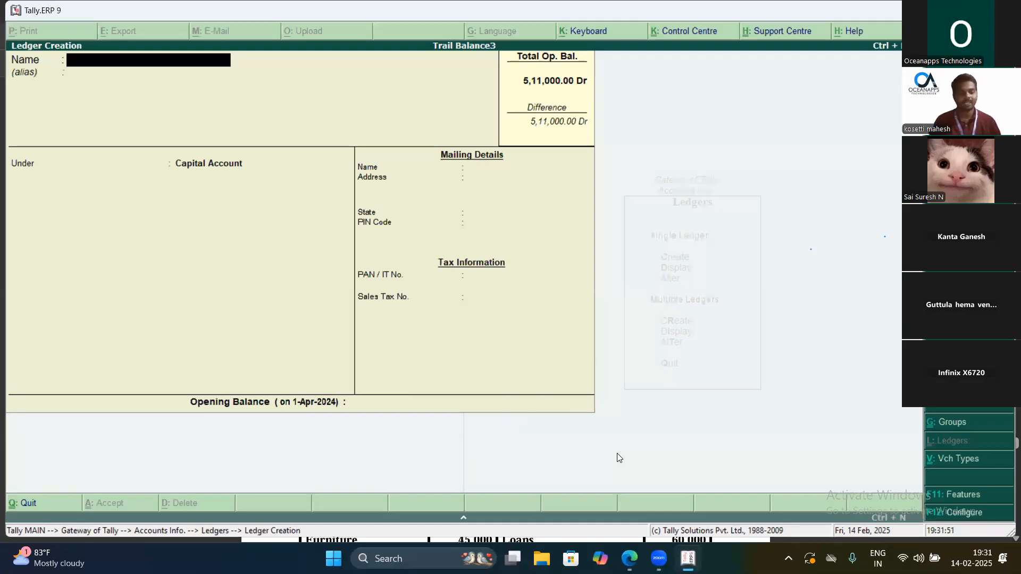
Create the Rent ledger under Indirect Expenses with an opening balance of 2,000 Dr
text(Rent)
key(Return)
key(Return)
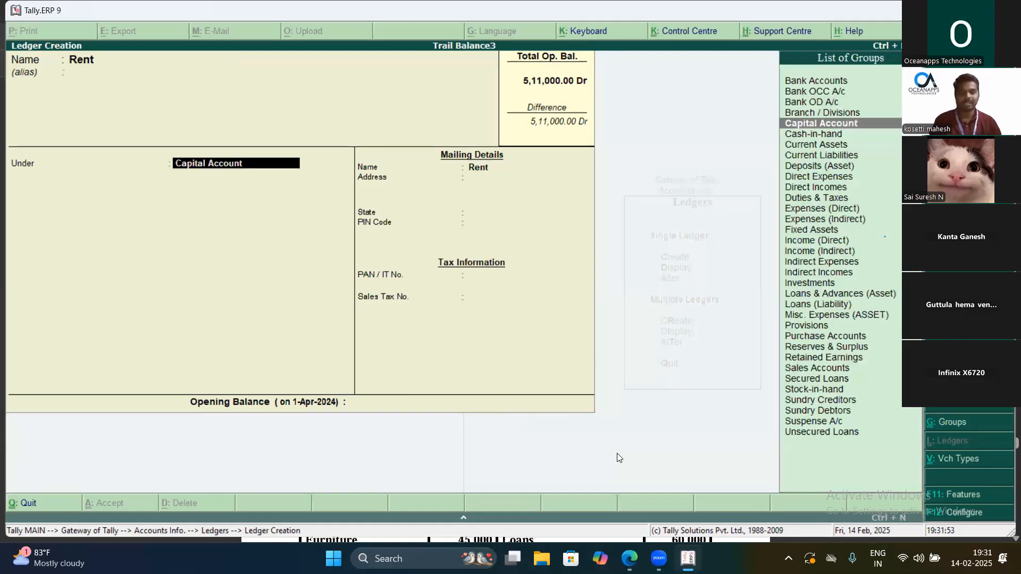
text(In)
key(Down)
key(Down)
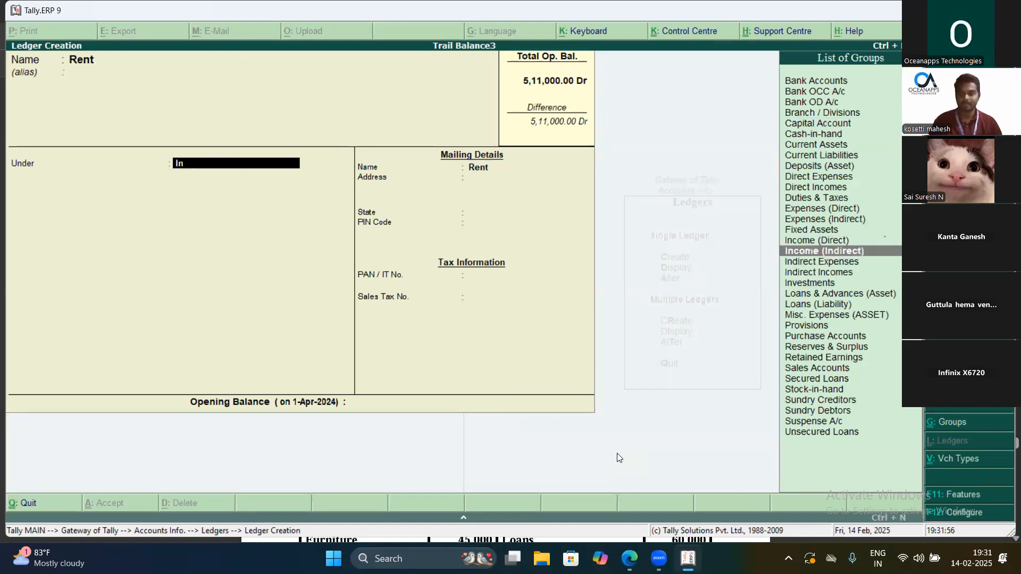
key(Return)
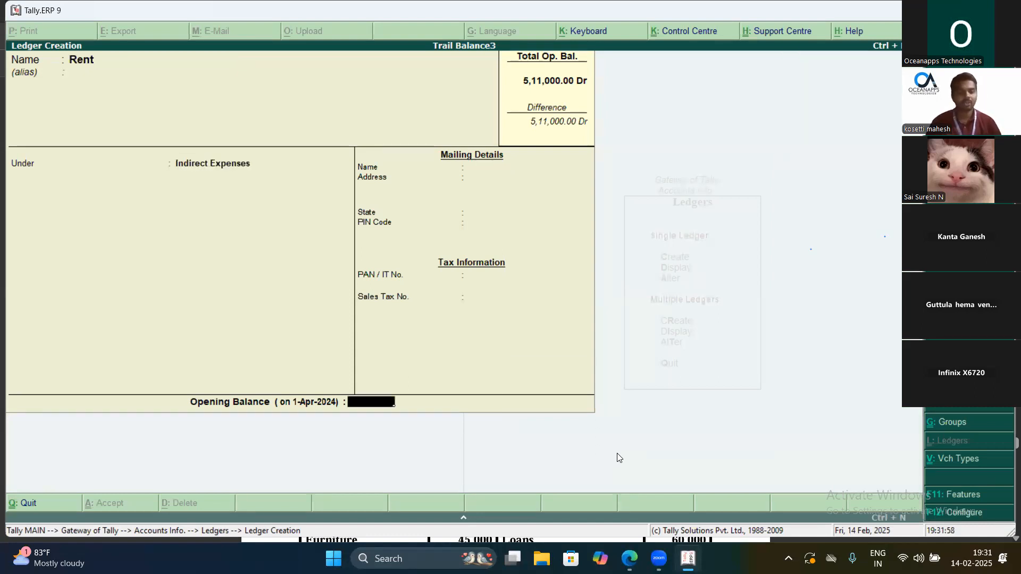
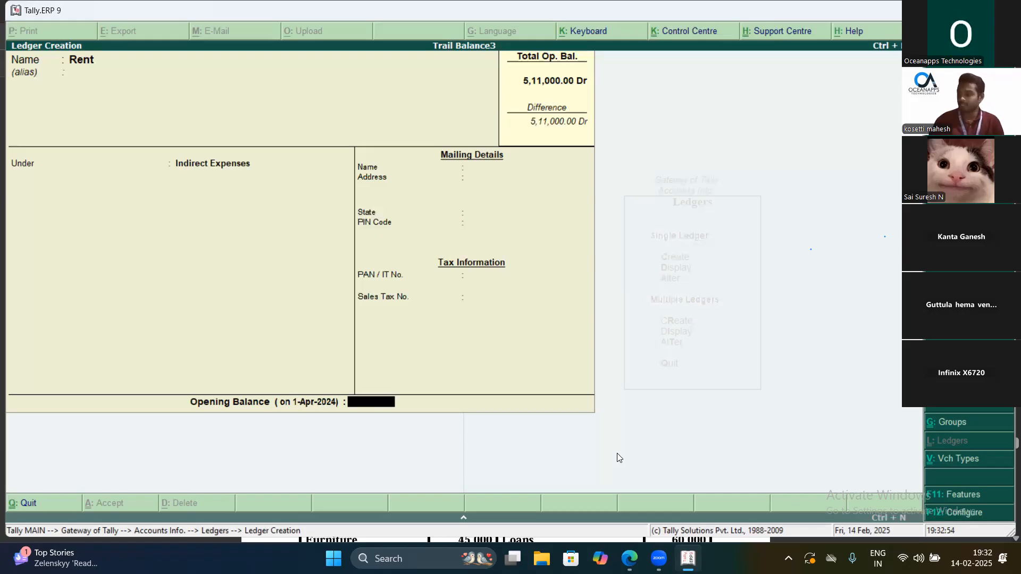
text(2000)
key(Return)
key(Return)
key(Return)
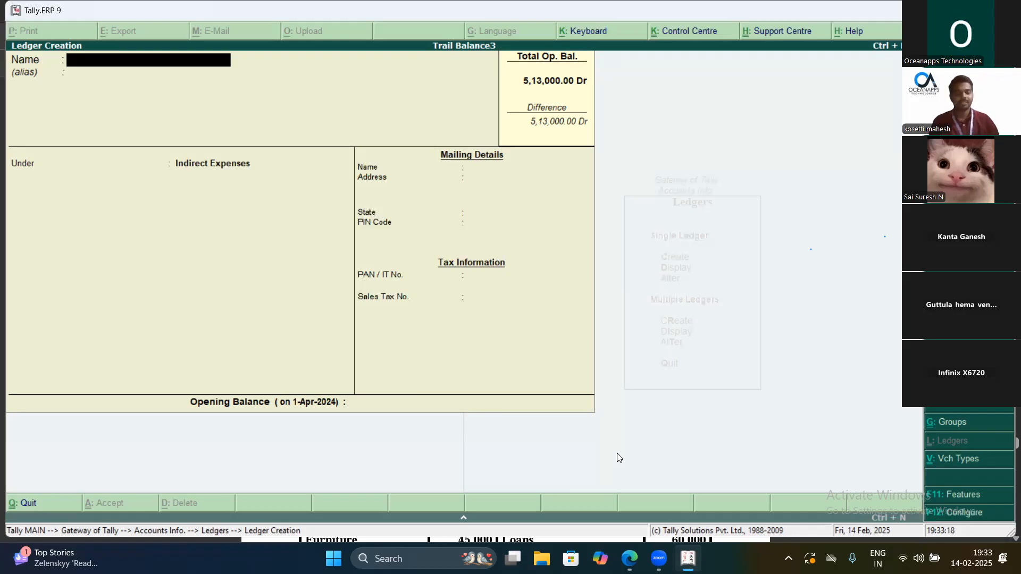
Create the Sales ledger under Sales Accounts with an opening balance of 3,75,000 Cr
text(Sales)
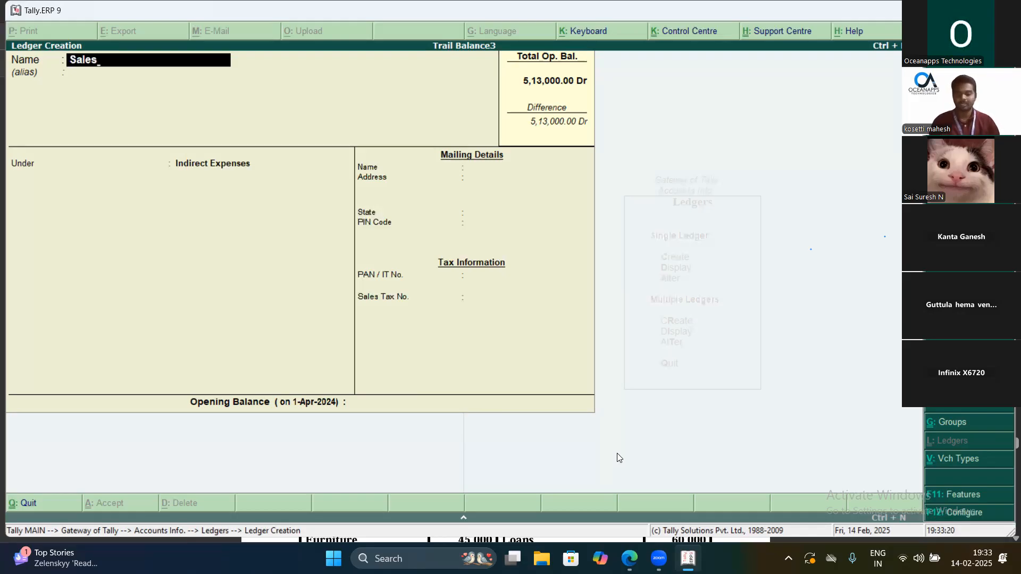
key(Return)
text(sa)
key(Return)
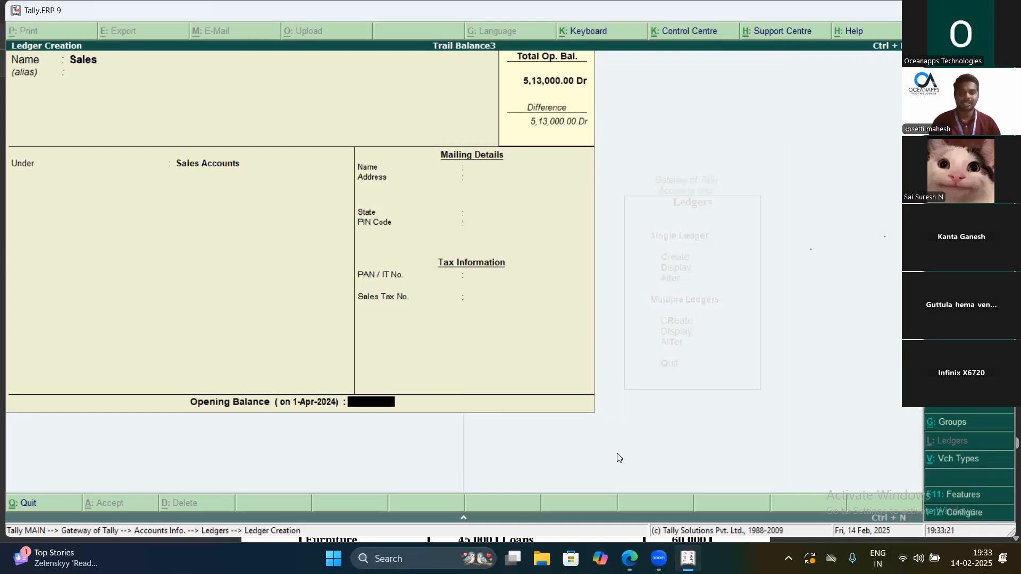
text(375000)
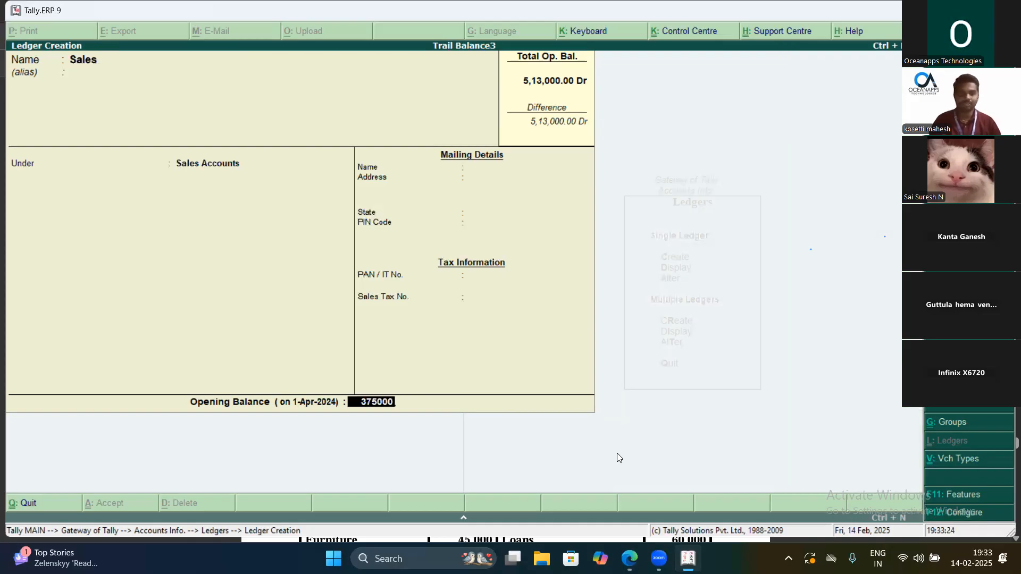
key(Return)
key(Return)
key(Return)
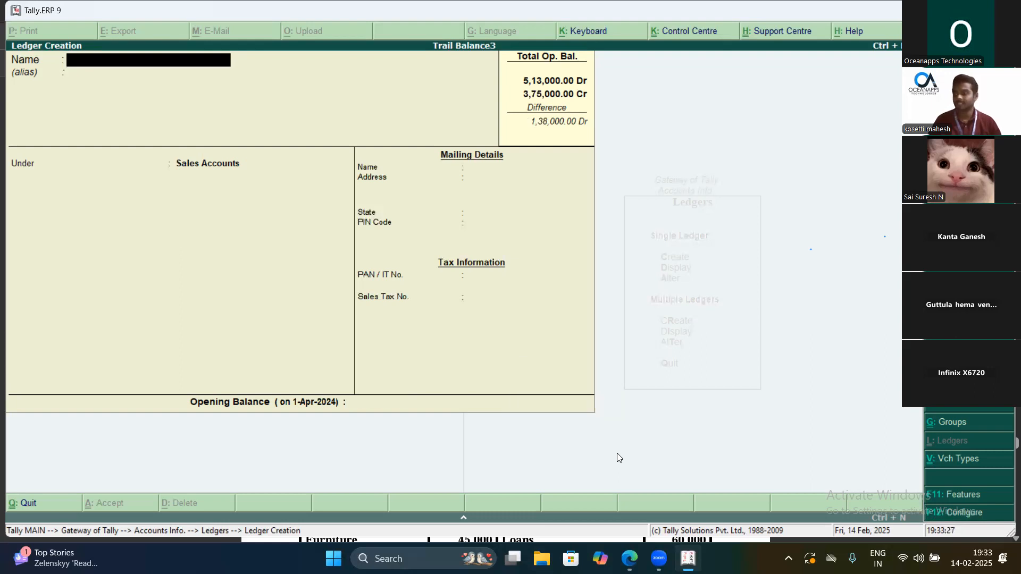
Start a new ledger named "Bills Payble." and place it under Current Liabilities
text(Billspa)
key(BackSpace)
key(BackSpace)
text(Payble.)
key(Return)
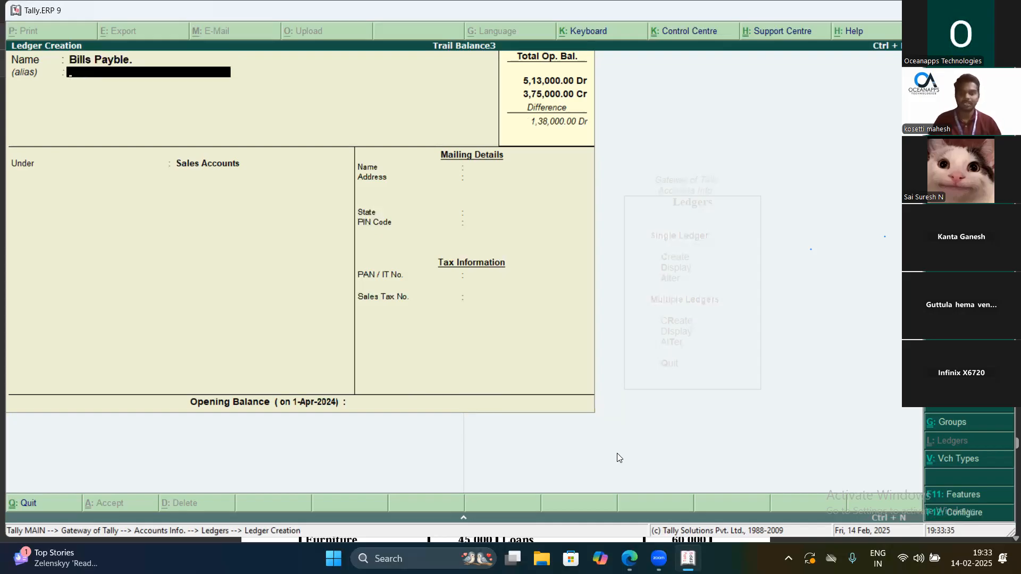
key(Return)
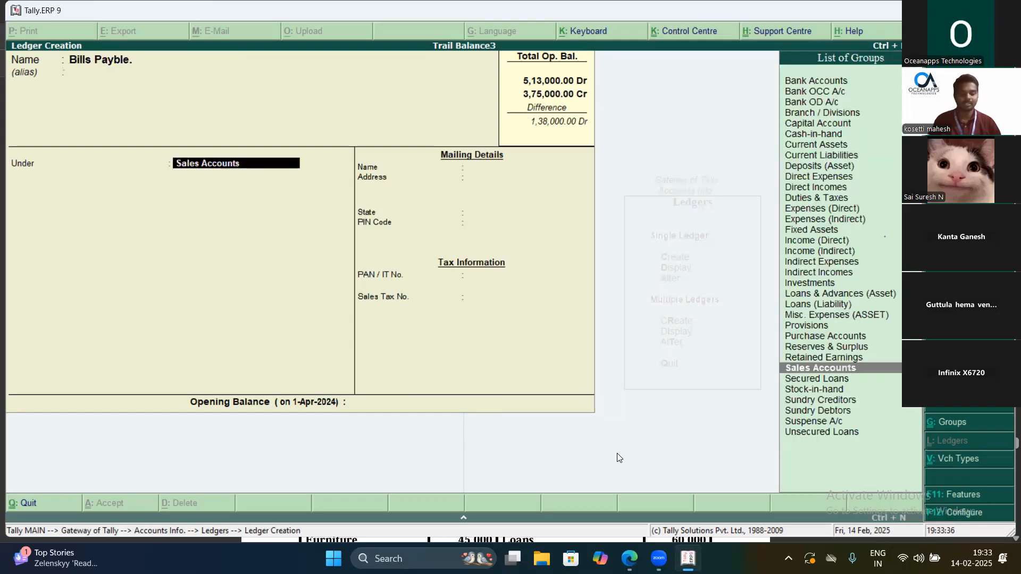
text(Cu)
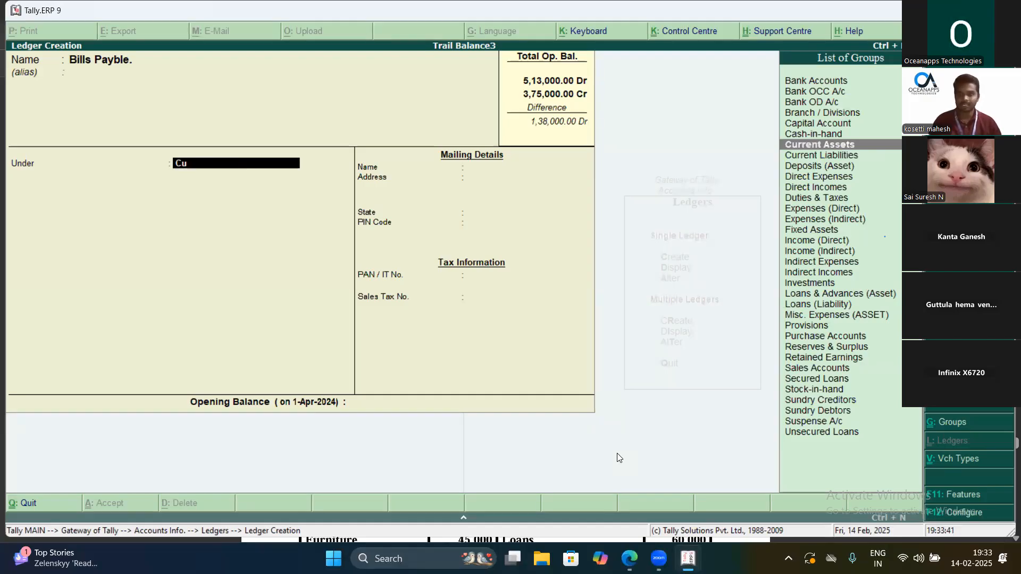
key(Down)
key(Return)
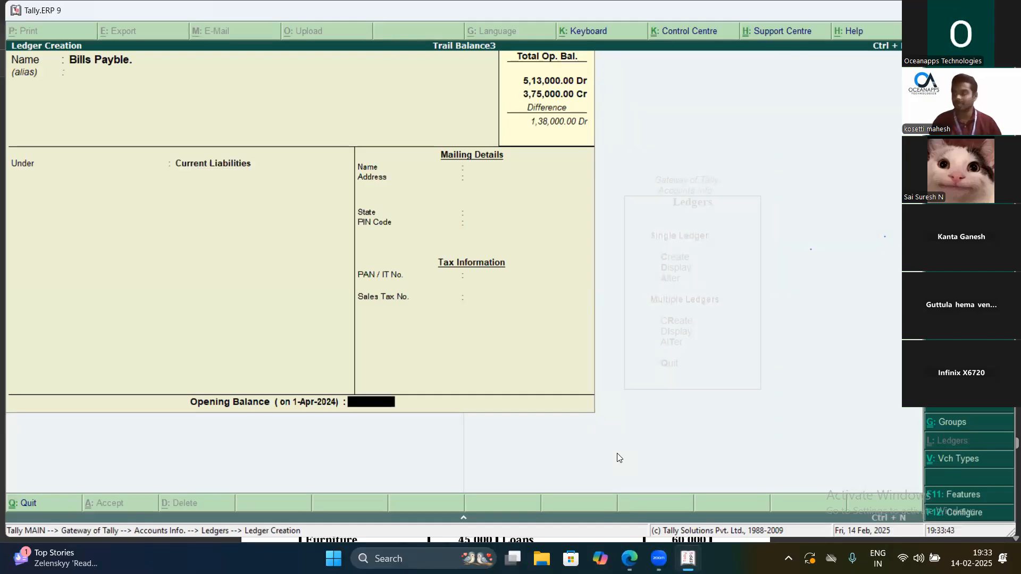
Set the Bills Payble ledger's opening balance to 18,500 Cr and save the ledger
text(18500)
key(Return)
key(Return)
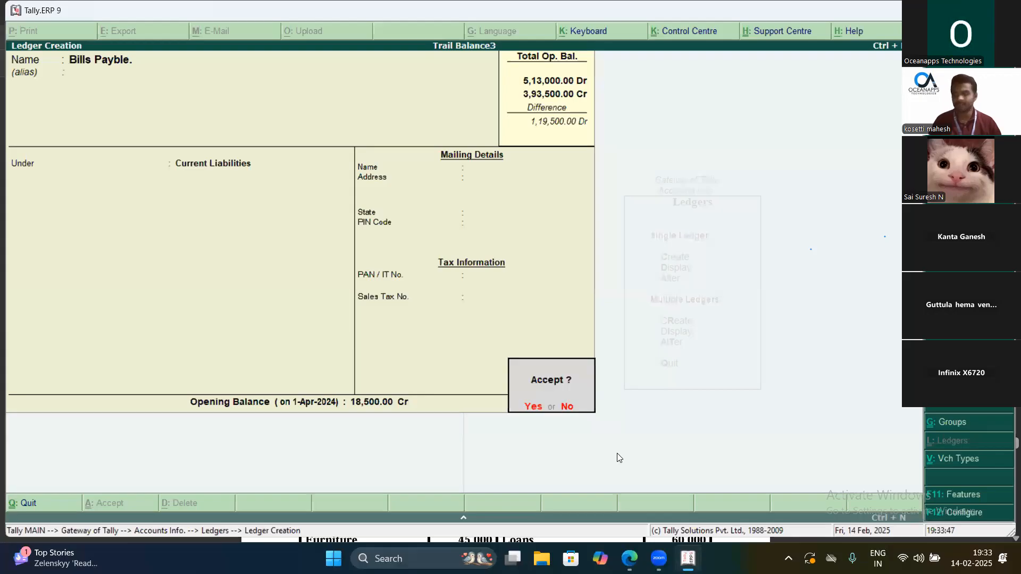
key(Return)
Start a new ledger named Bank Od and place it under the Bank OD A/c group
text(Bank Od)
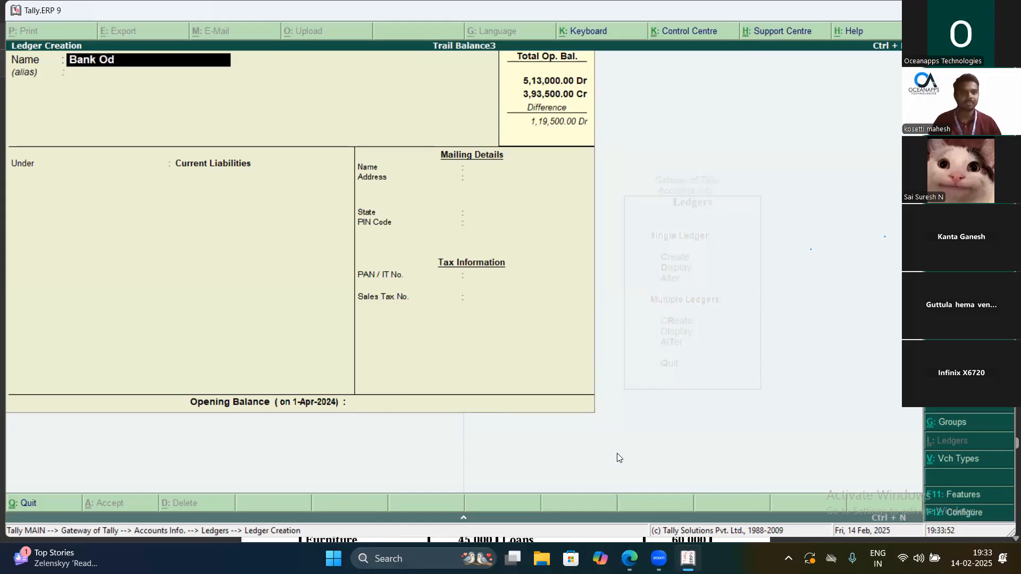
key(Return)
text(Bank)
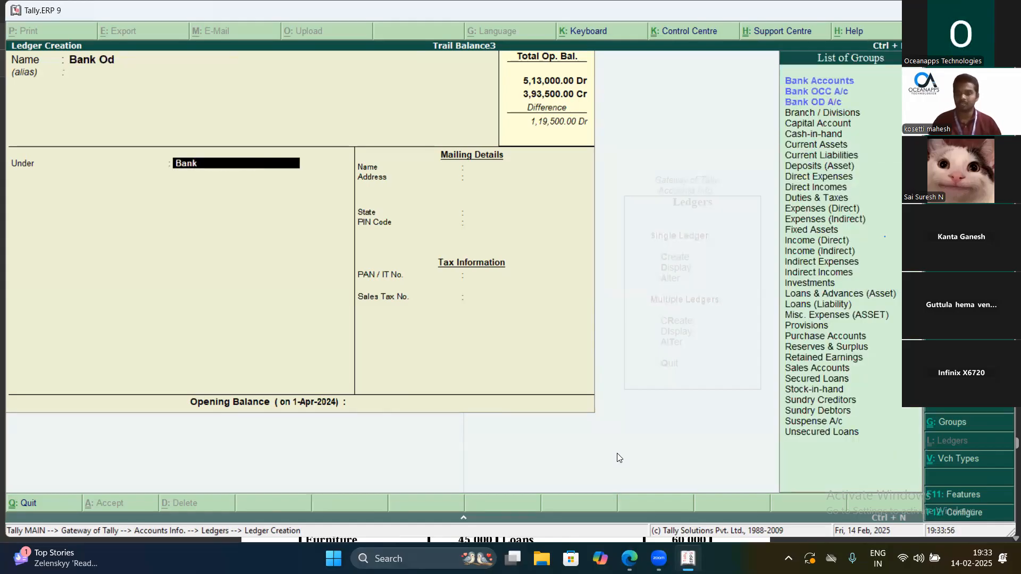
key(Down)
key(Down)
key(Return)
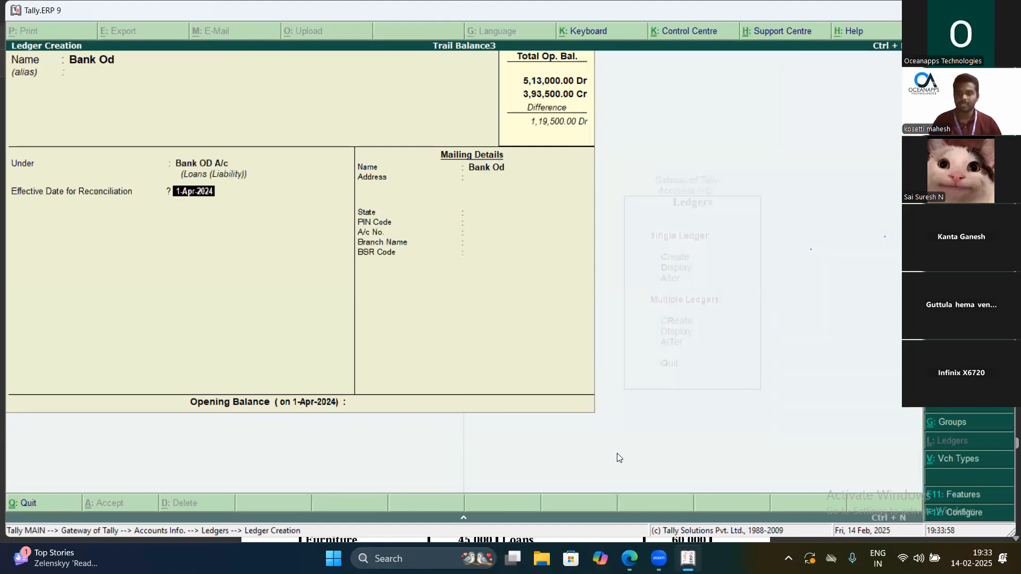
key(Return)
key(Return)
key(Return)
key(Return)
key(Return)
key(Return)
key(Return)
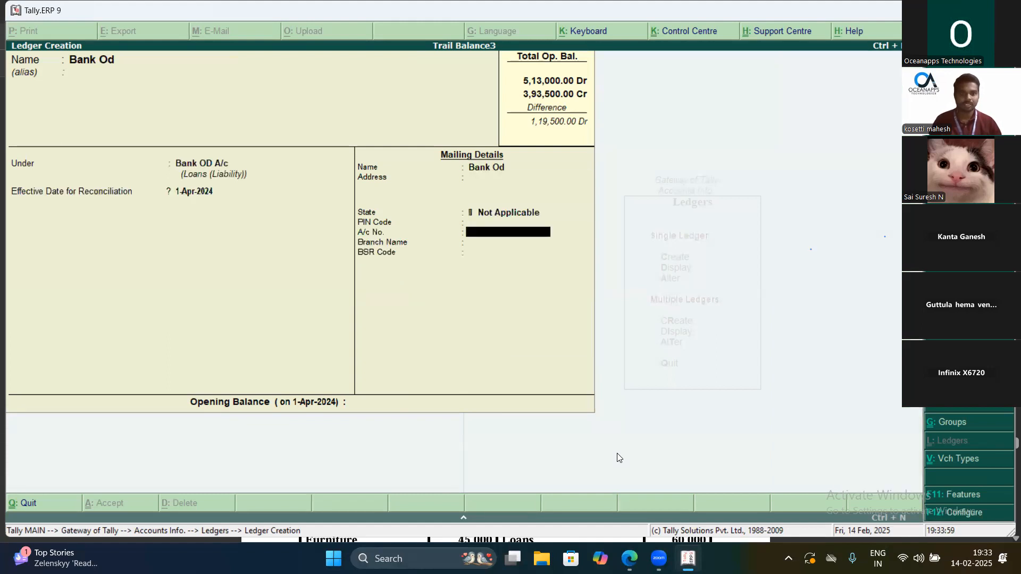
key(Return)
key(Return)
key(Escape)
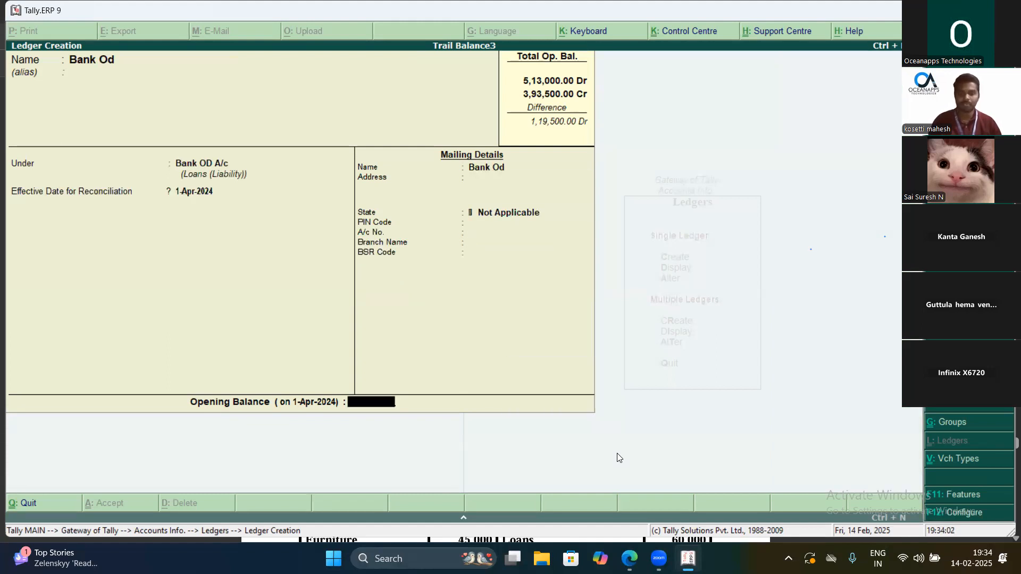
text(2000)
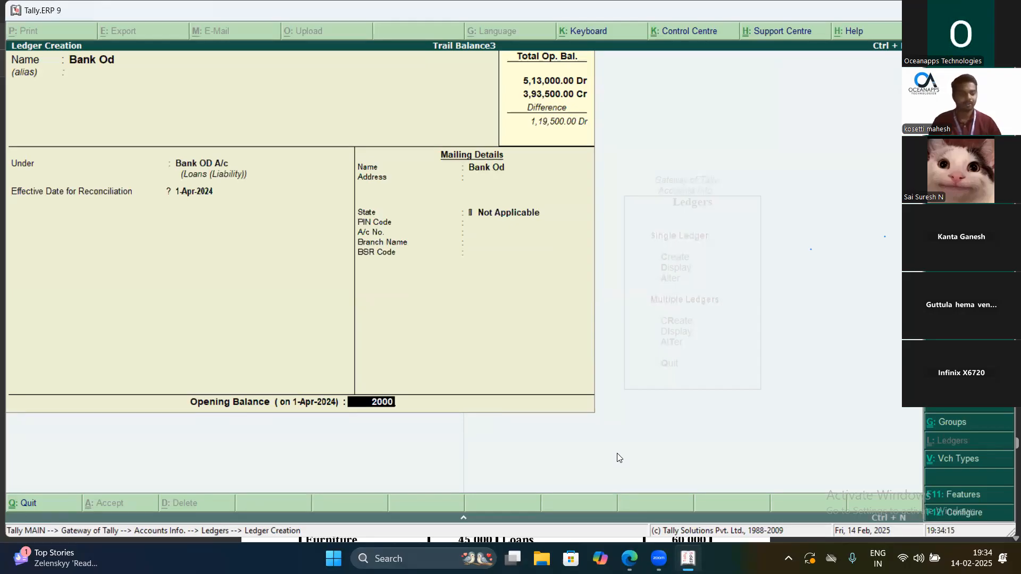
key(Escape)
key(Escape)
key(y)
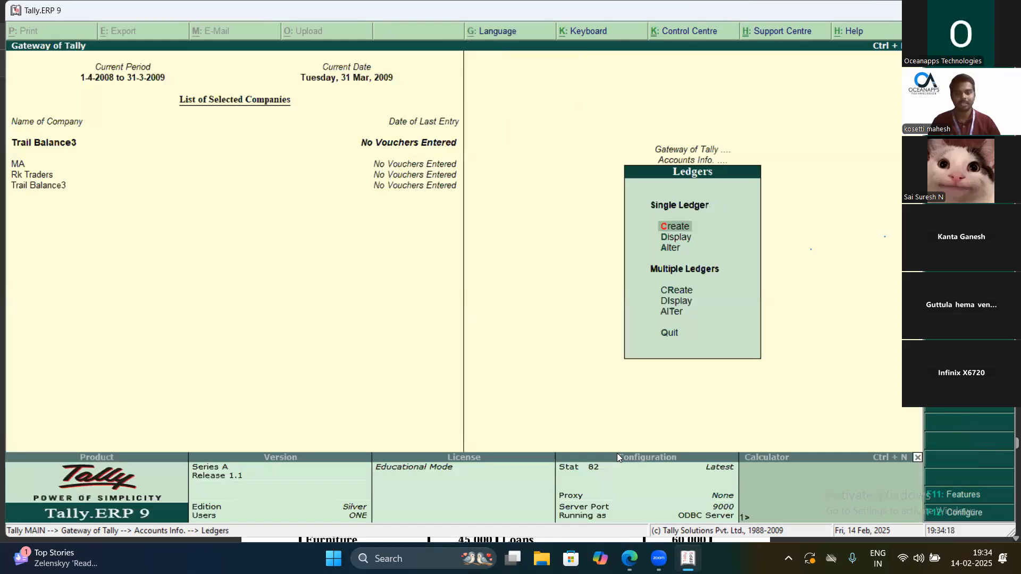
Open the Bills Payble ledger for alteration and delete it
key(Down)
key(Down)
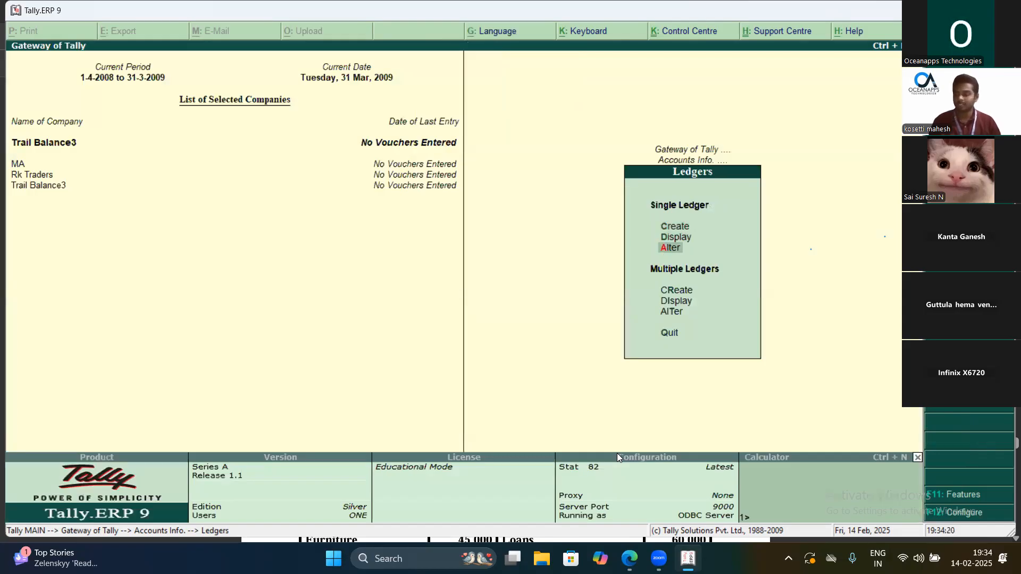
key(Return)
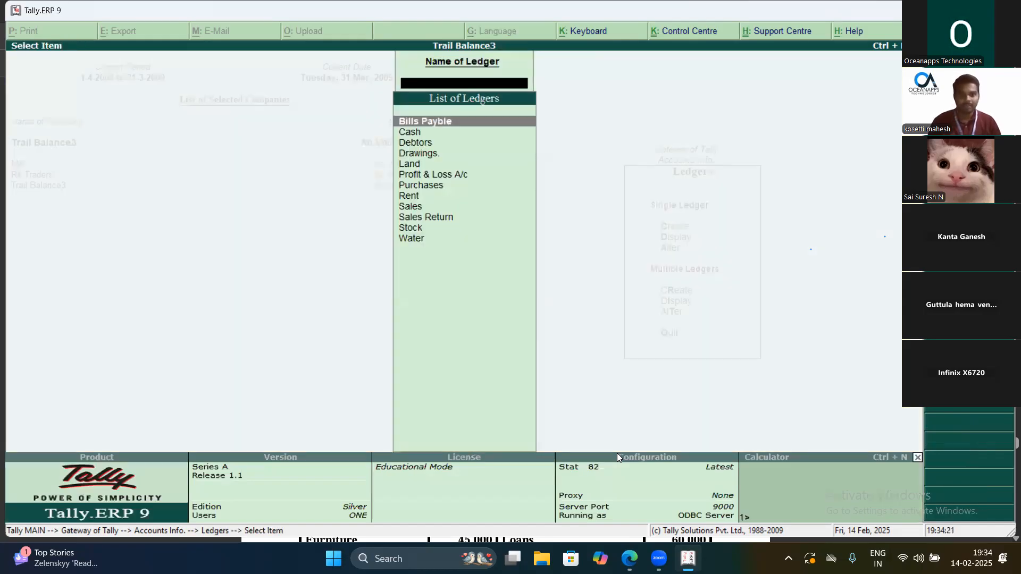
key(Return)
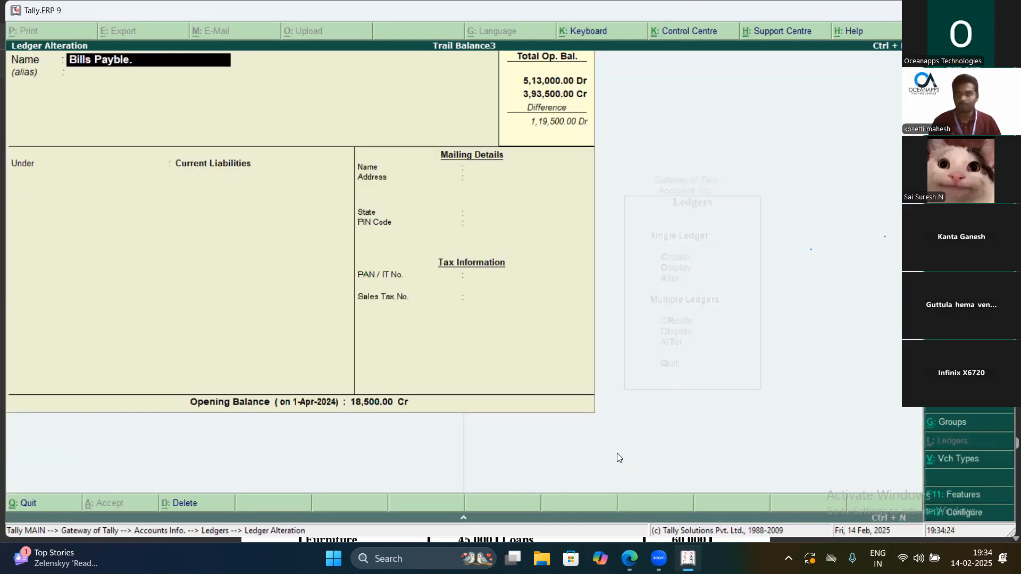
key(alt+d)
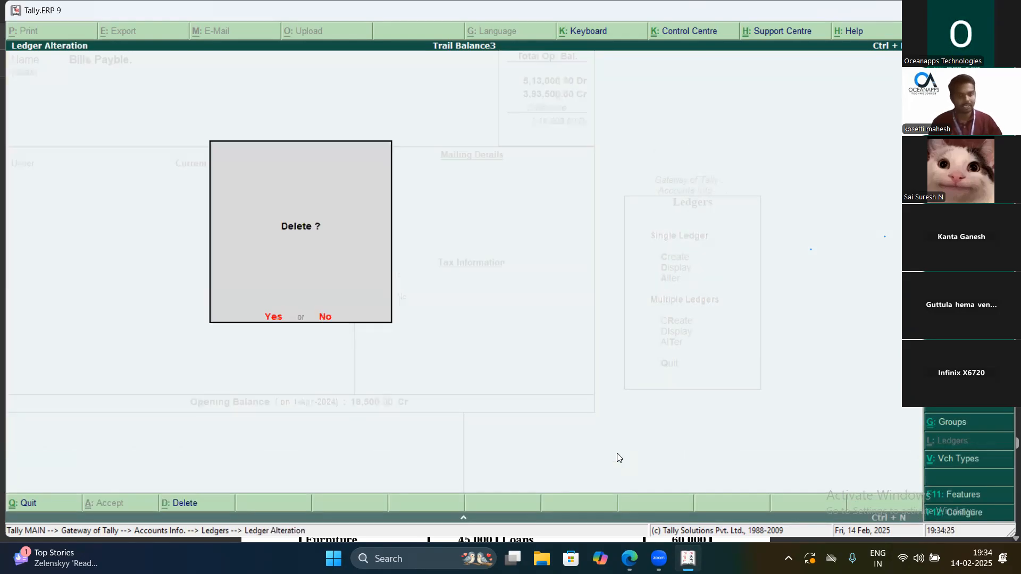
key(y)
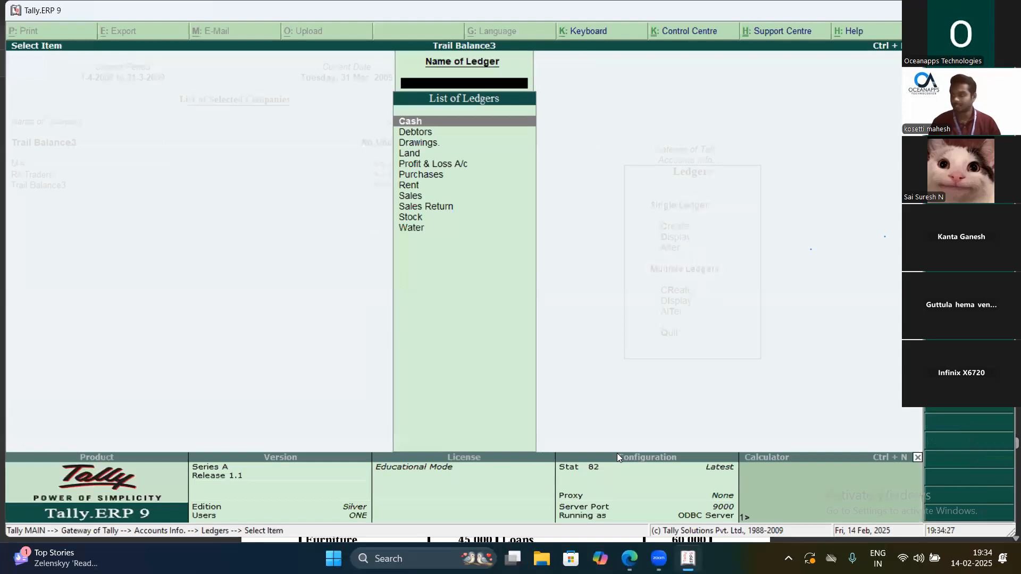
Look through the list of ledgers available for alteration in the Trail Balance3 company
key(Down)
key(Down)
key(Down)
key(Down)
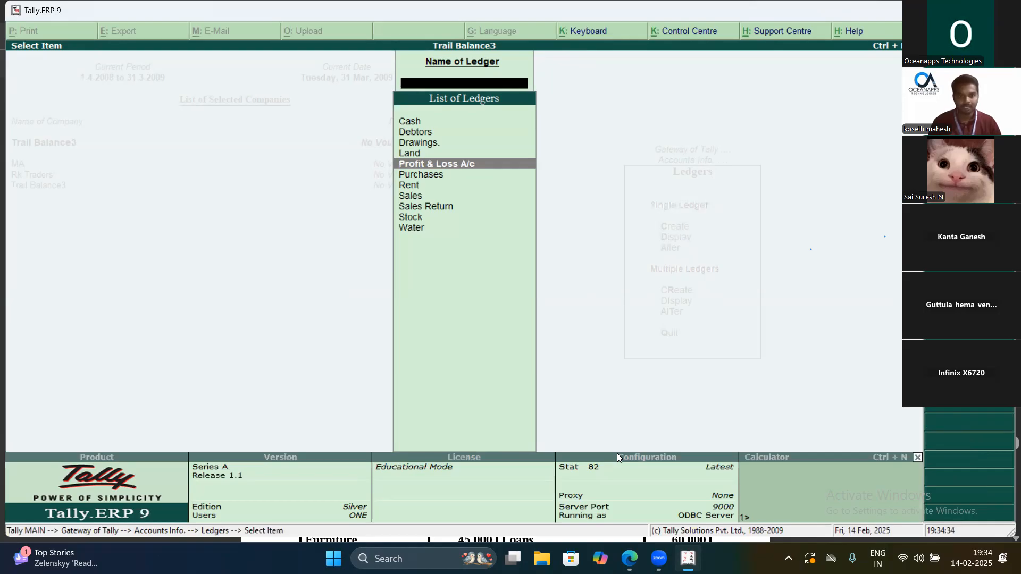
key(Up)
key(Up)
key(Up)
key(Down)
key(Down)
key(Down)
key(Down)
key(Down)
key(Down)
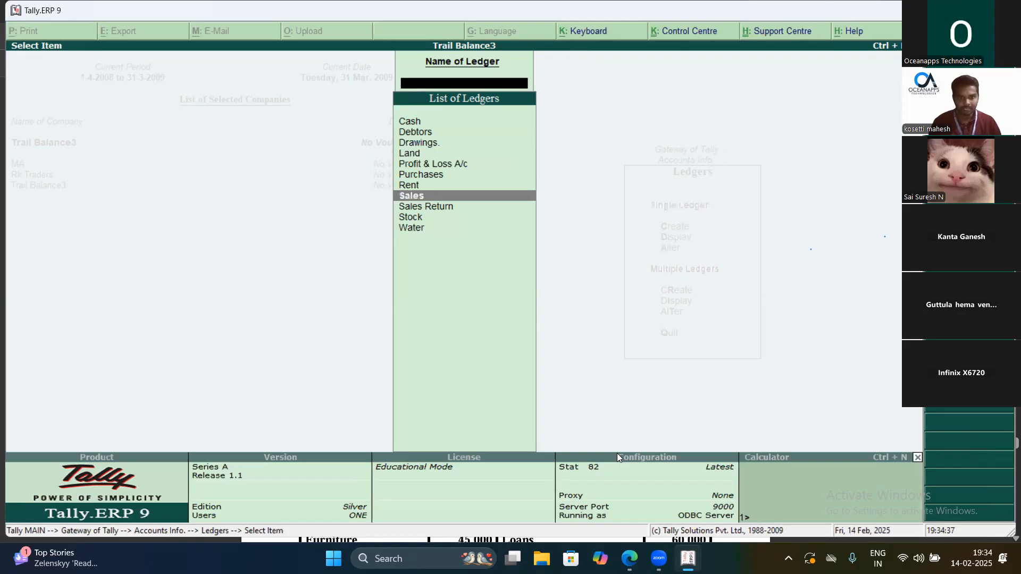
key(Down)
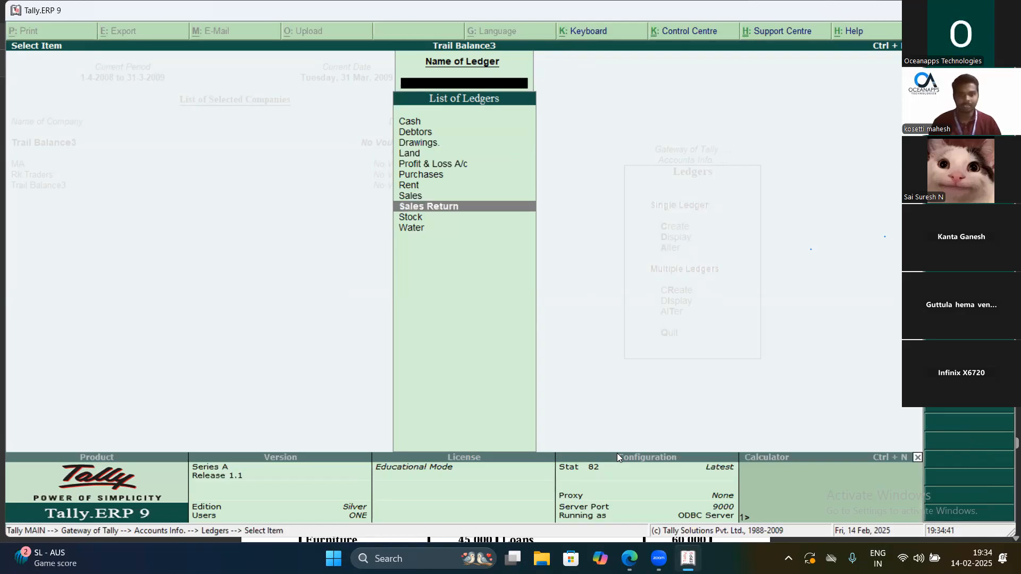
key(Down)
key(Down)
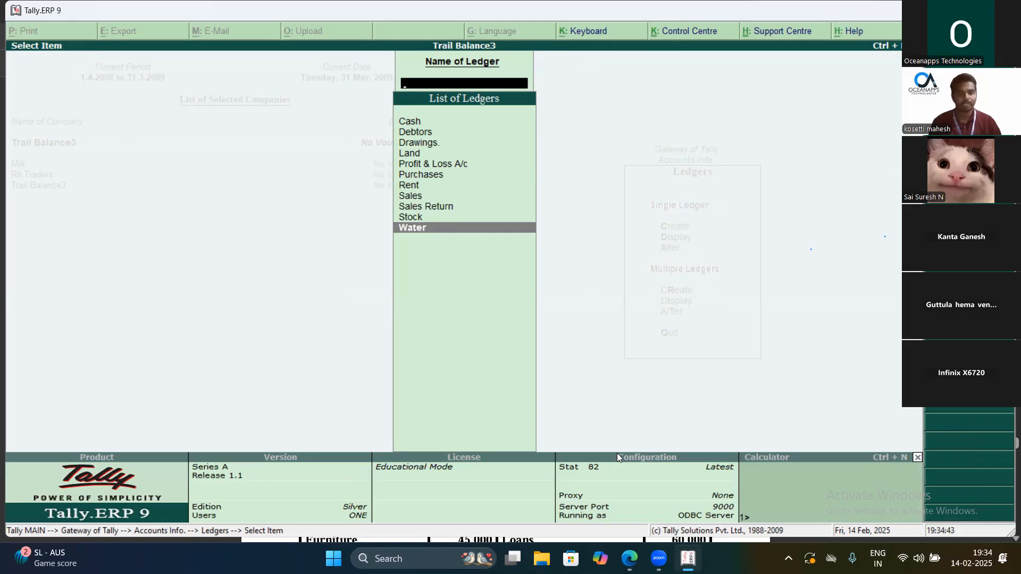
key(Escape)
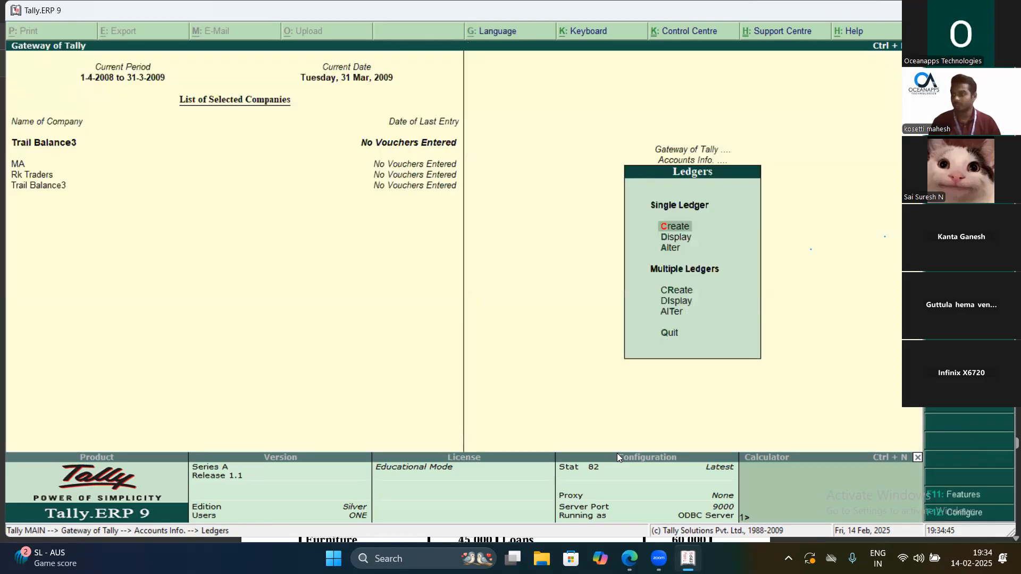
key(Return)
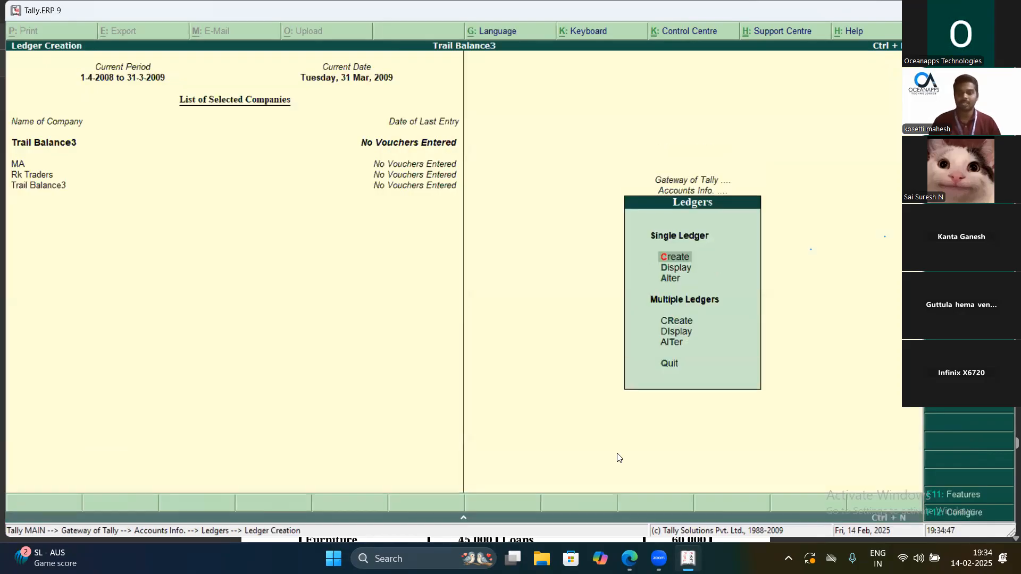
text(Sales)
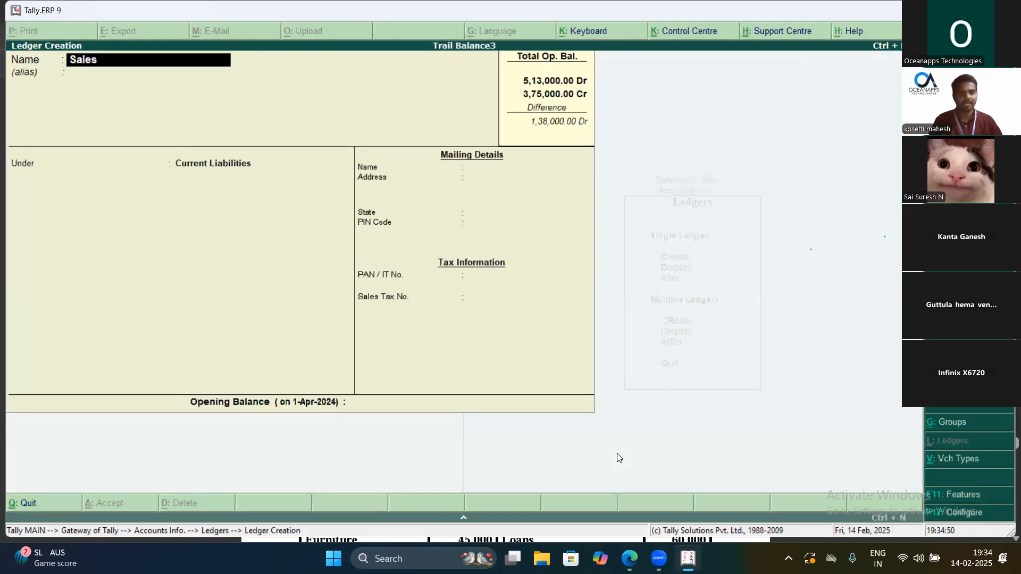
key(Return)
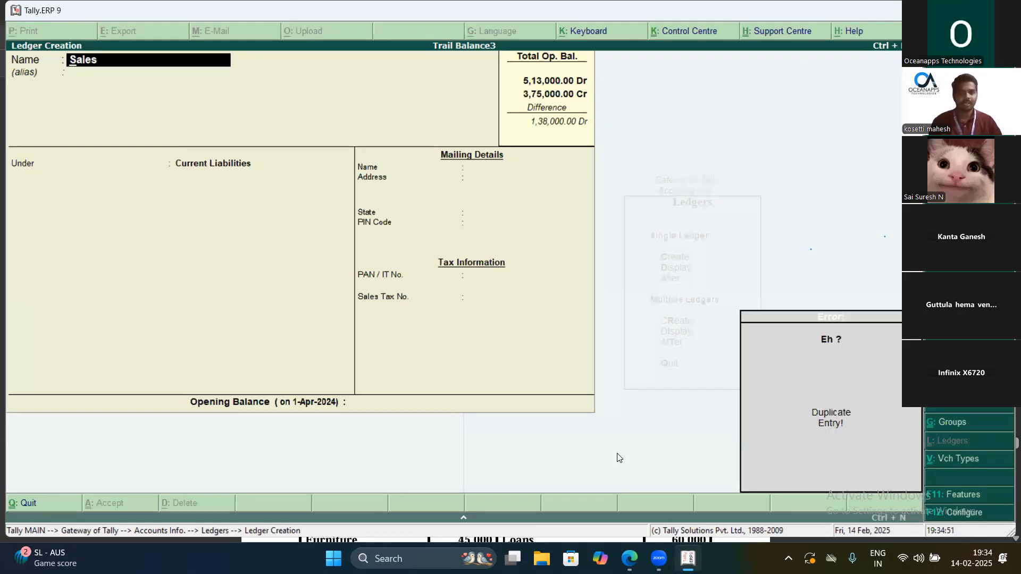
key(Escape)
key(Escape)
Alter the Sales ledger's opening balance to 4,50,000 Cr, save it, and open a blank form for a new ledger
key(Down)
key(Down)
key(Return)
key(Down)
key(Down)
key(Down)
key(Down)
key(Down)
key(Down)
key(Down)
key(Return)
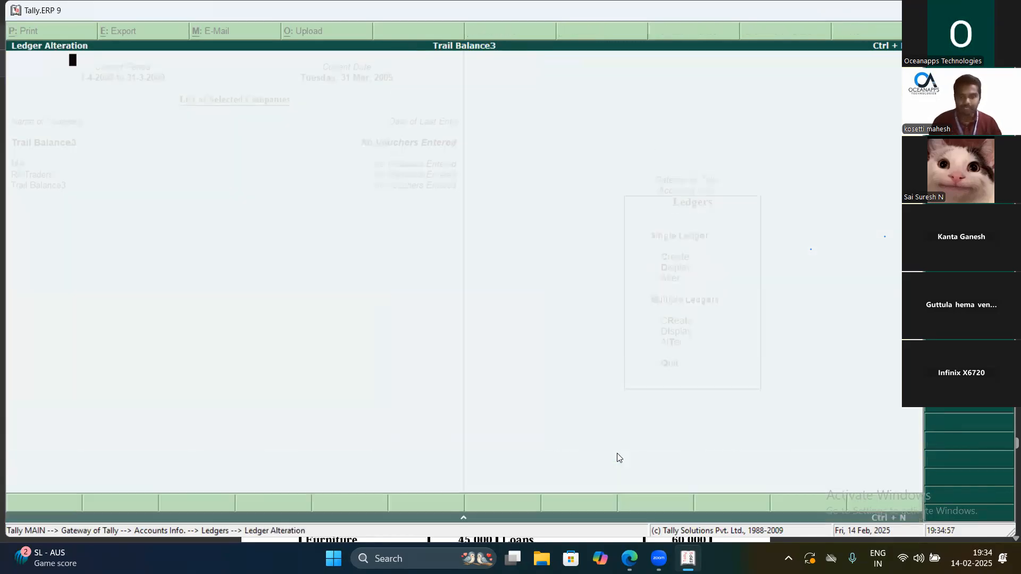
key(Return)
key(Return)
key(Return)
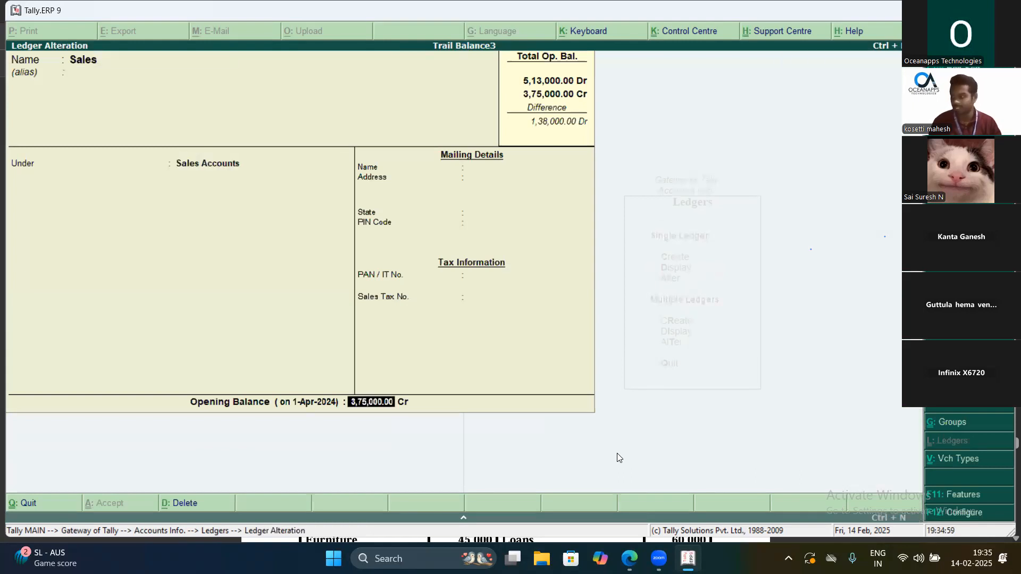
text(4)
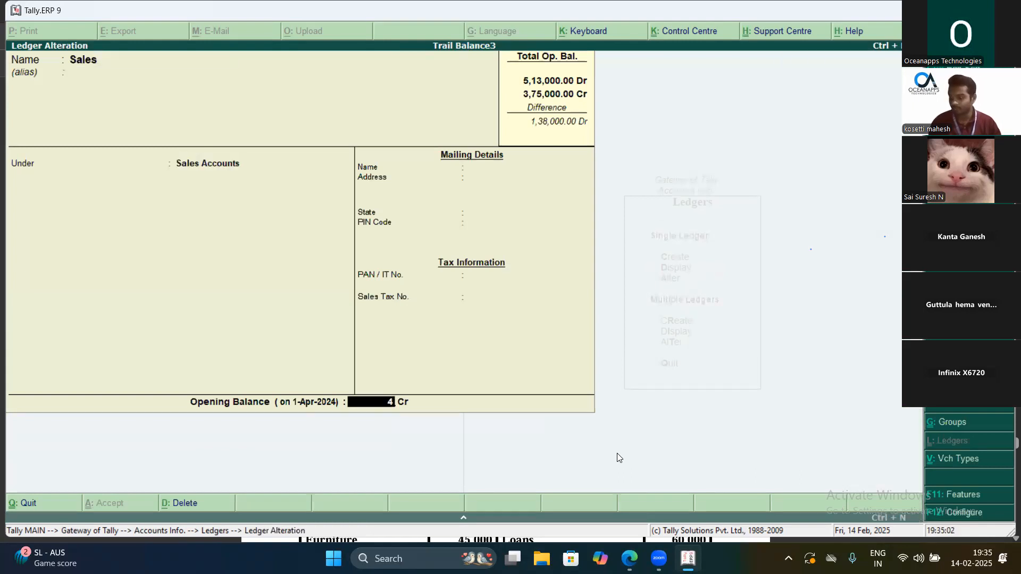
text(,50,00)
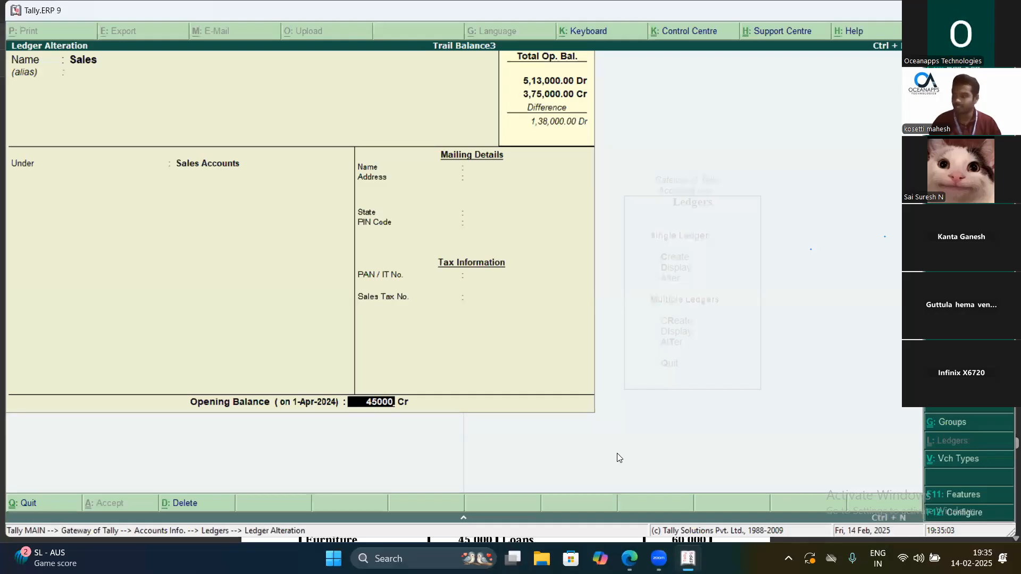
text(0)
key(Return)
key(Return)
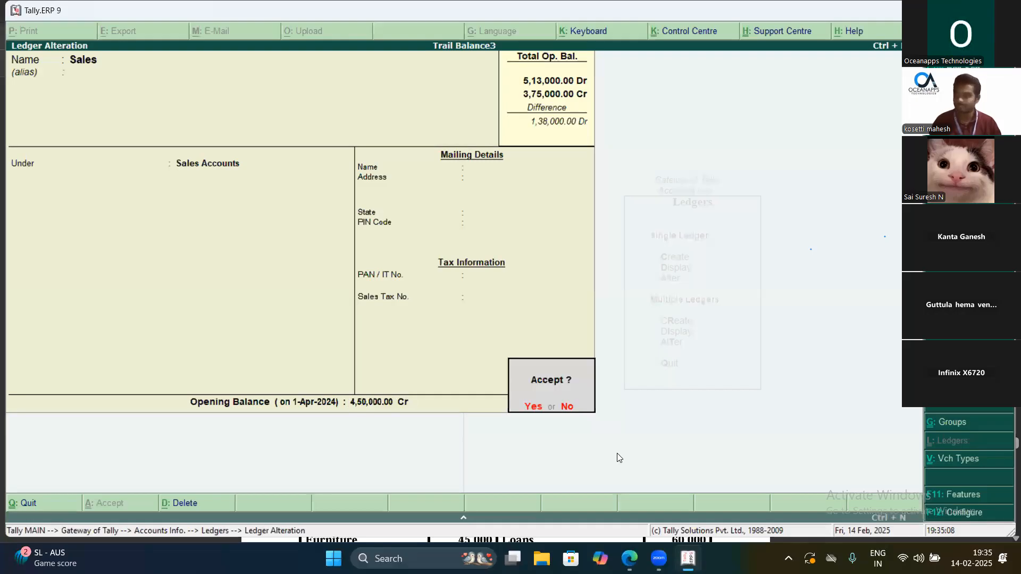
key(Return)
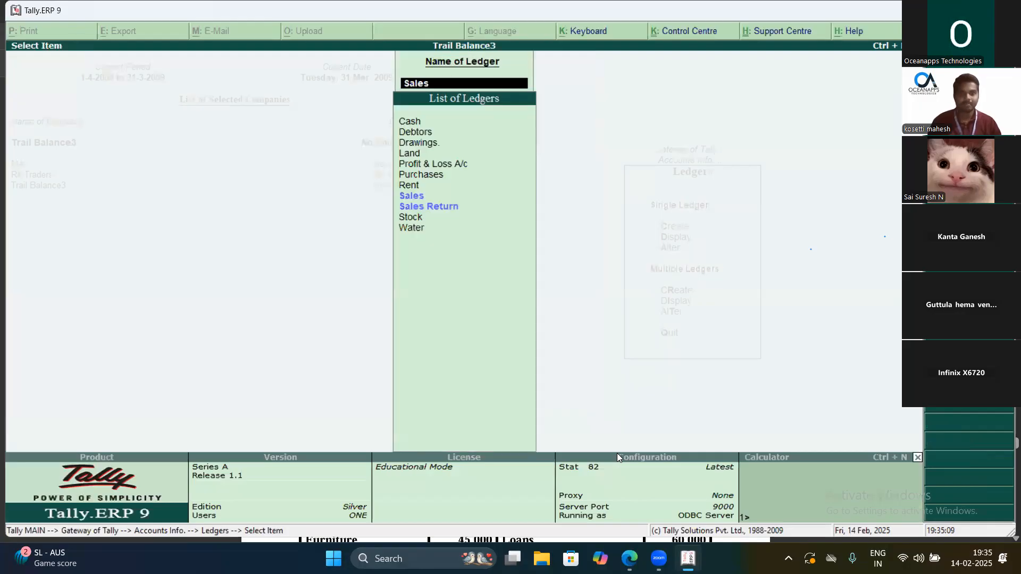
key(Escape)
key(Return)
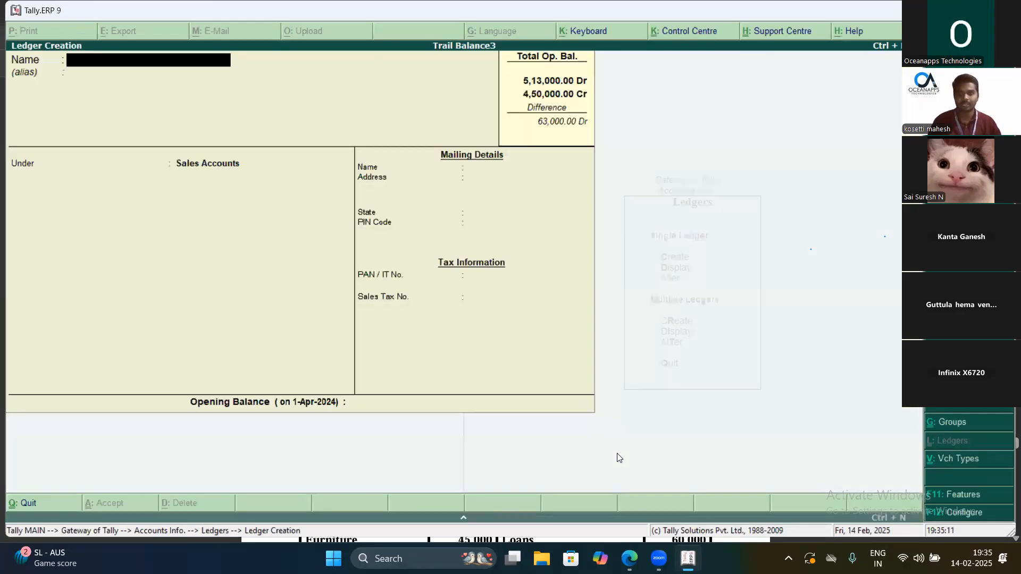
Name the new ledger Bills Payble and place it under Current Liabilities
text(Billsd)
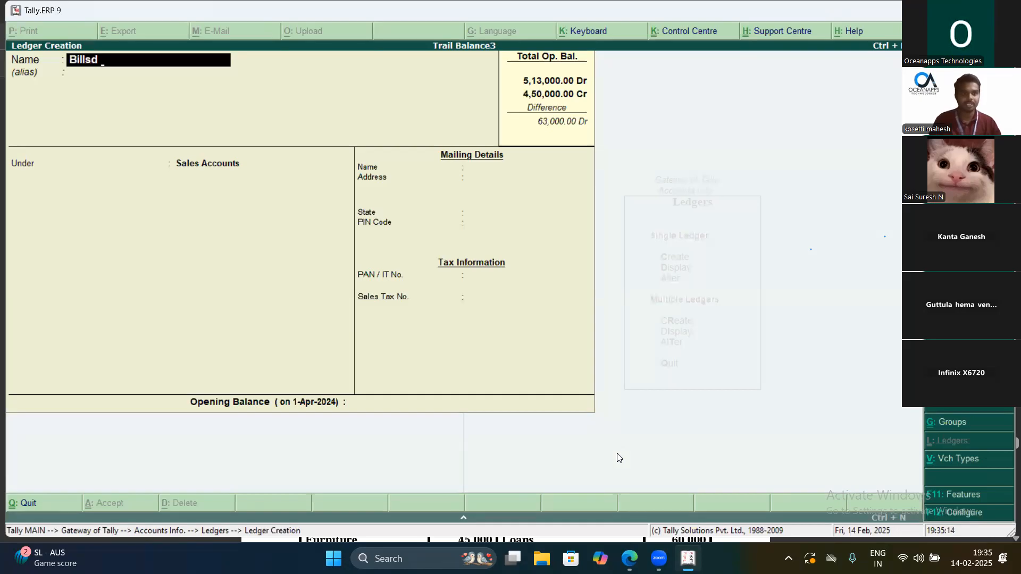
key(BackSpace)
text(Payble)
key(Return)
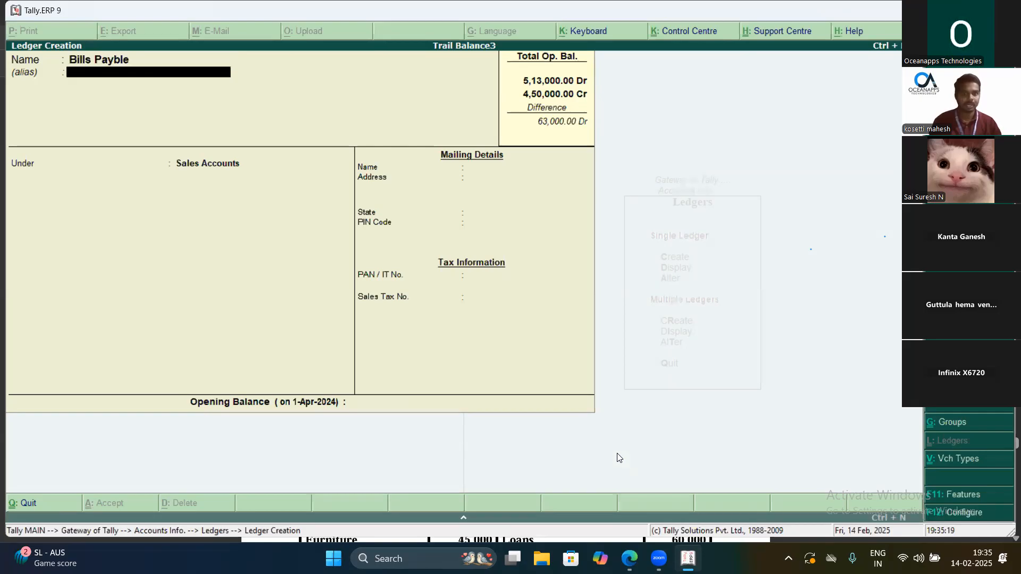
text(Su)
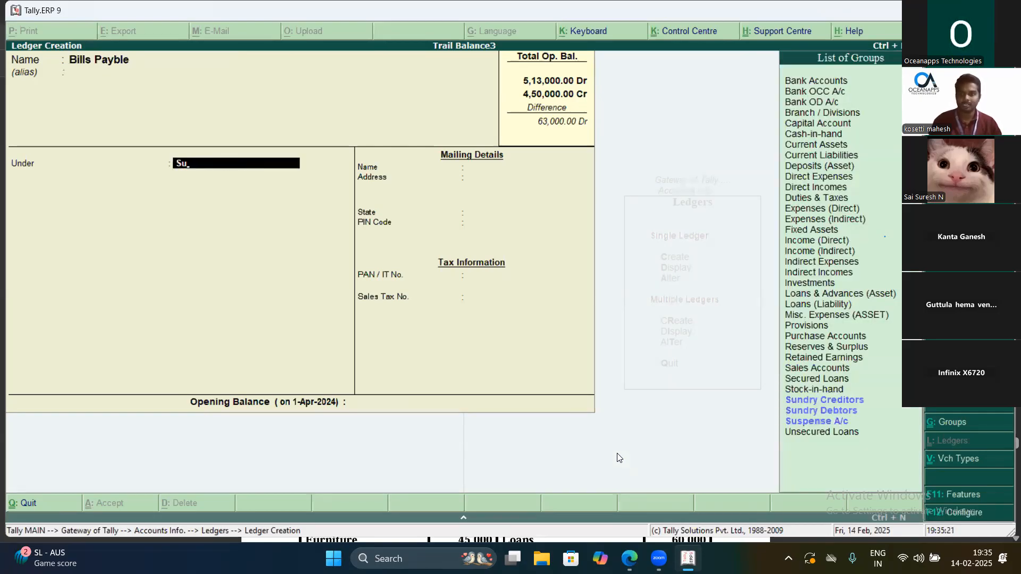
key(BackSpace)
key(BackSpace)
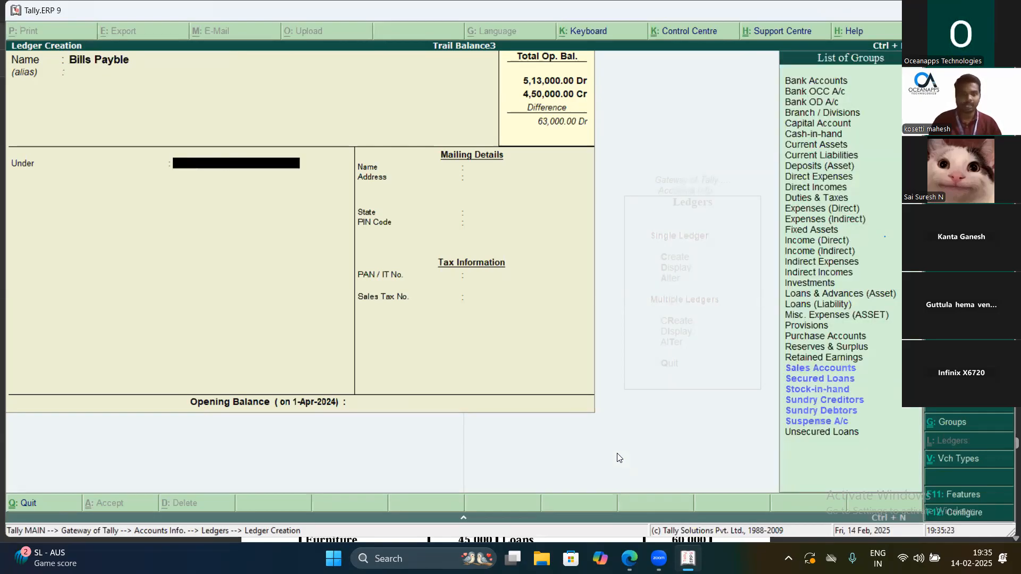
text(Cu)
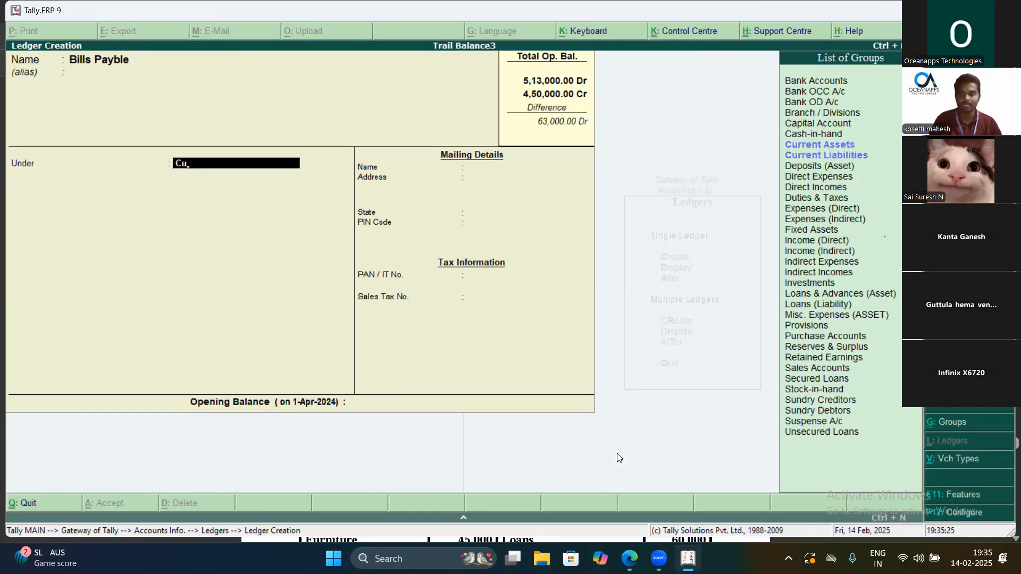
key(Down)
key(Down)
key(Return)
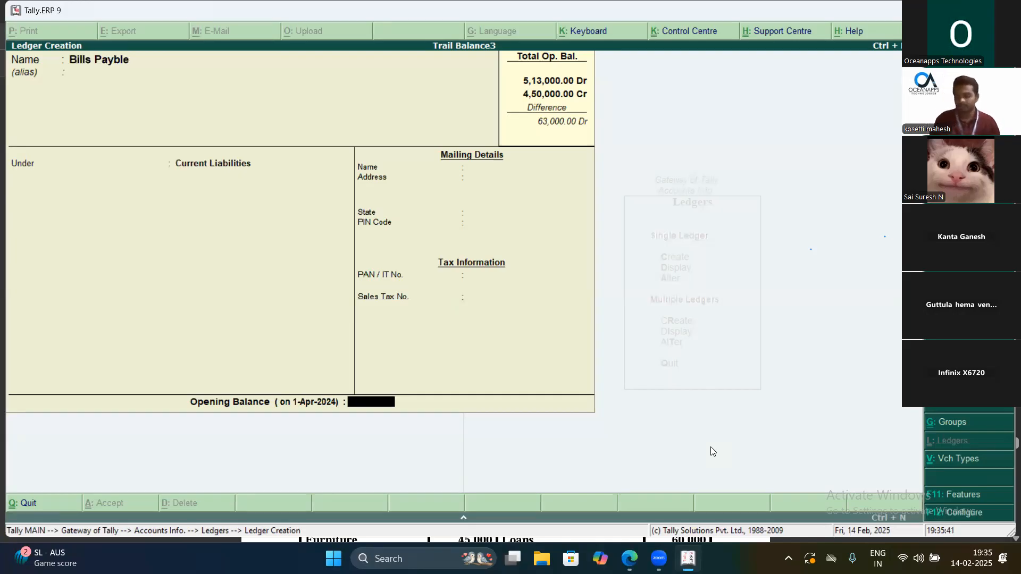
Change the new ledger's name to Capital and place it under the Capital Account group
key(BackSpace)
key(BackSpace)
key(BackSpace)
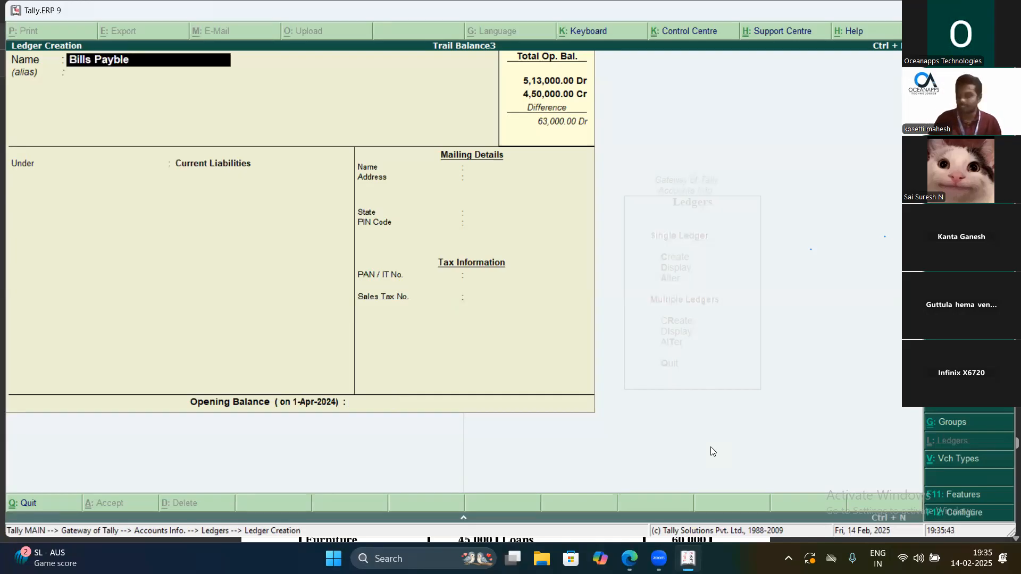
text(Capital)
key(Return)
key(Return)
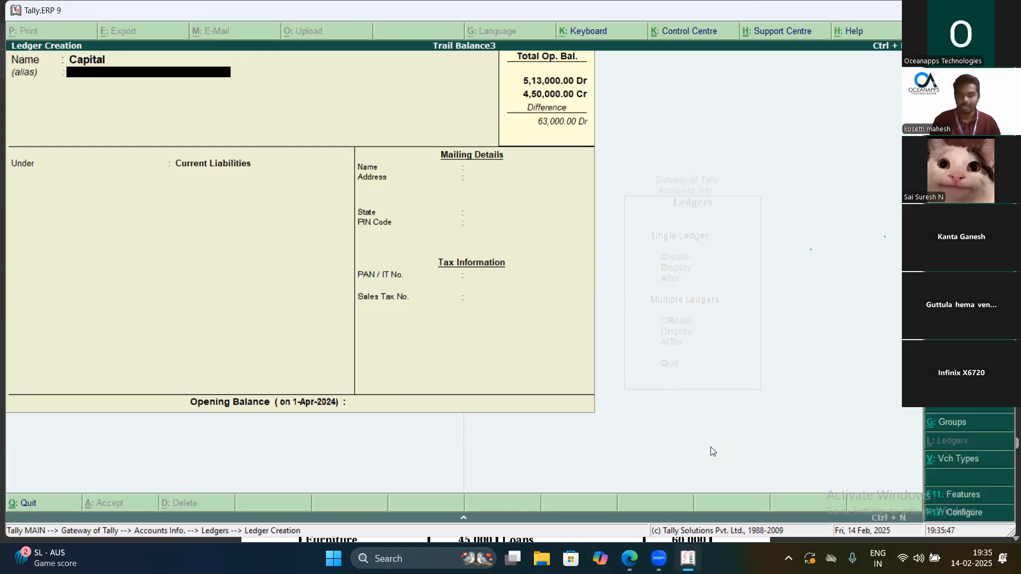
text(Capital Account)
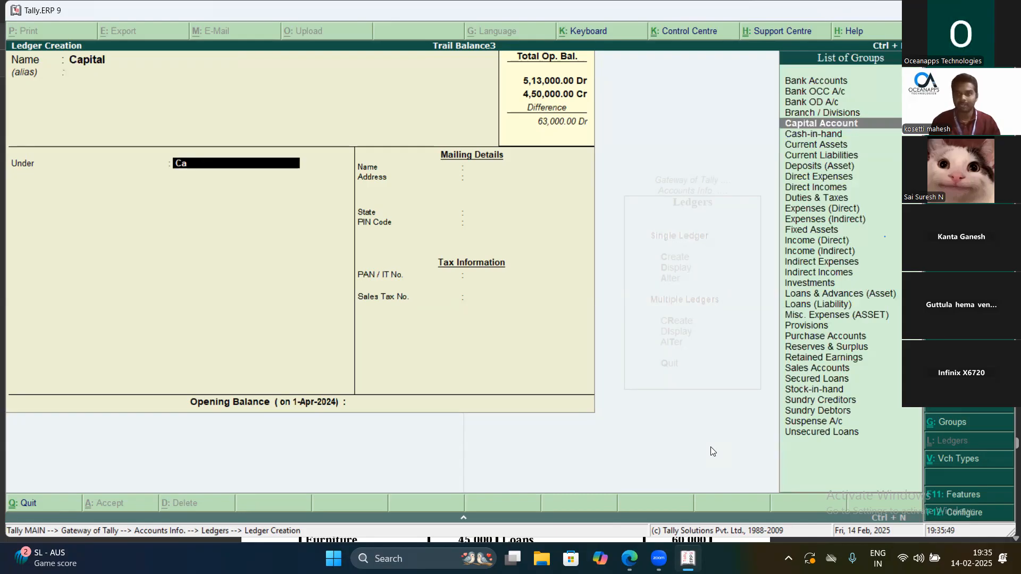
key(Return)
key(Return)
key(Return)
key(Return)
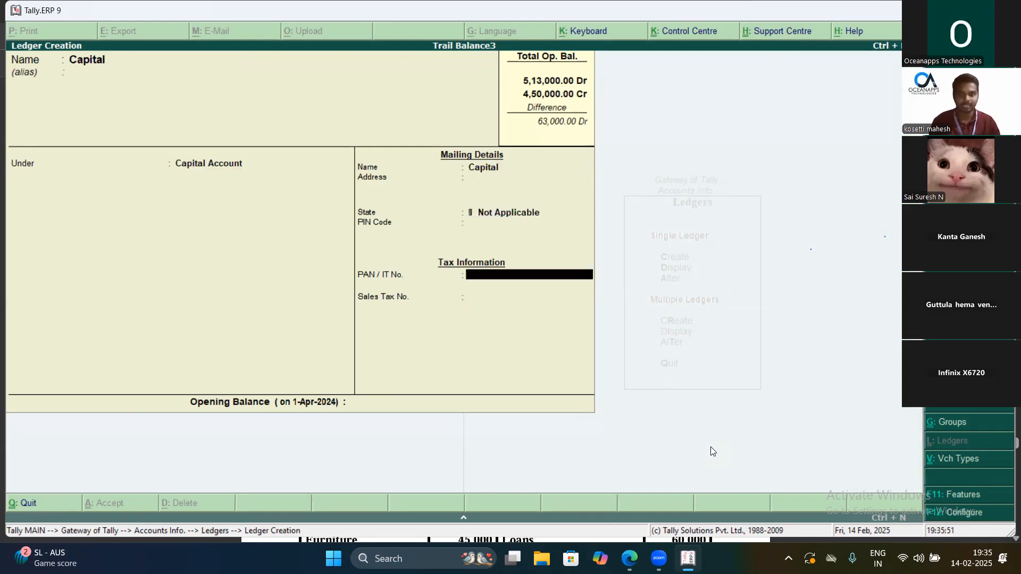
key(Return)
key(Return)
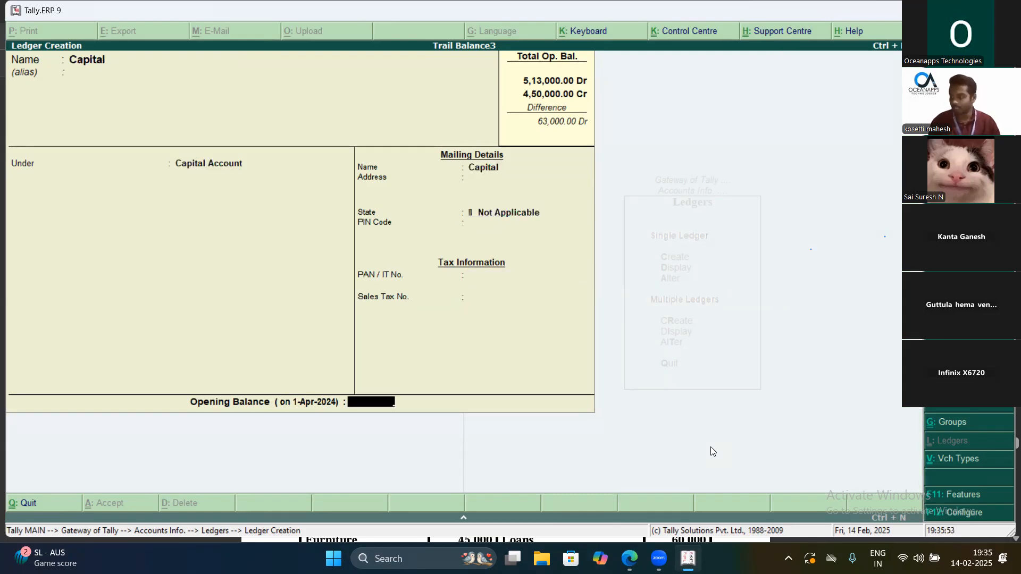
Set the Capital ledger's opening balance to 40,000 Cr and save the ledger
text(40000)
key(Return)
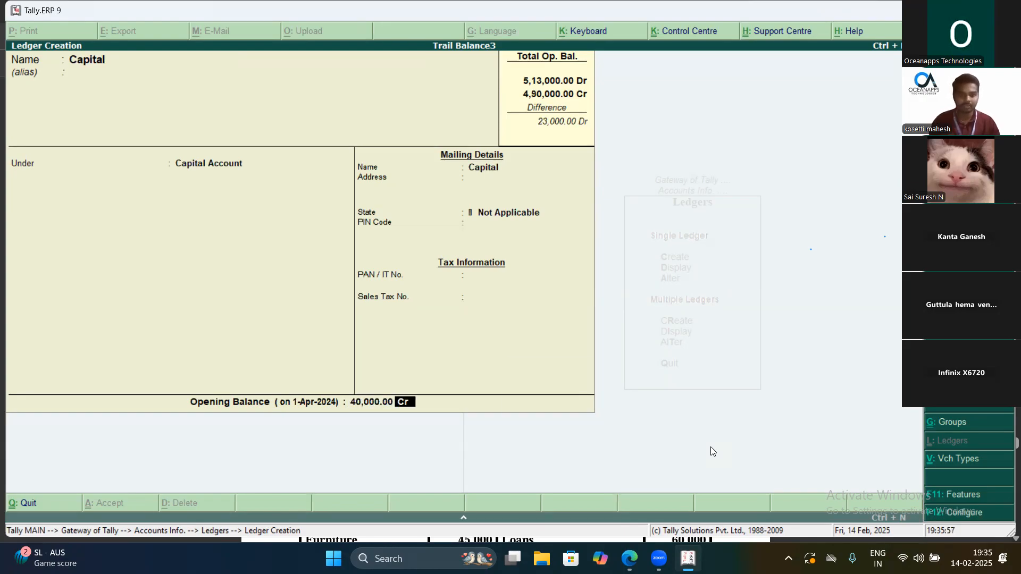
key(Return)
key(Return)
Name the new ledger Bank Od and place it under the Bank OD A/c group
text(Bank Od)
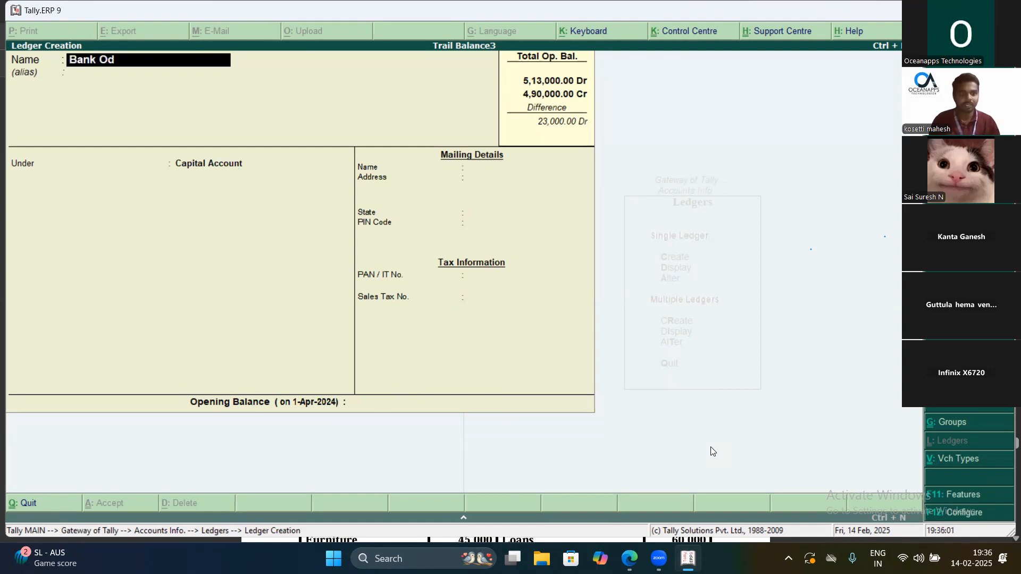
key(Return)
key(Return)
text(Bank)
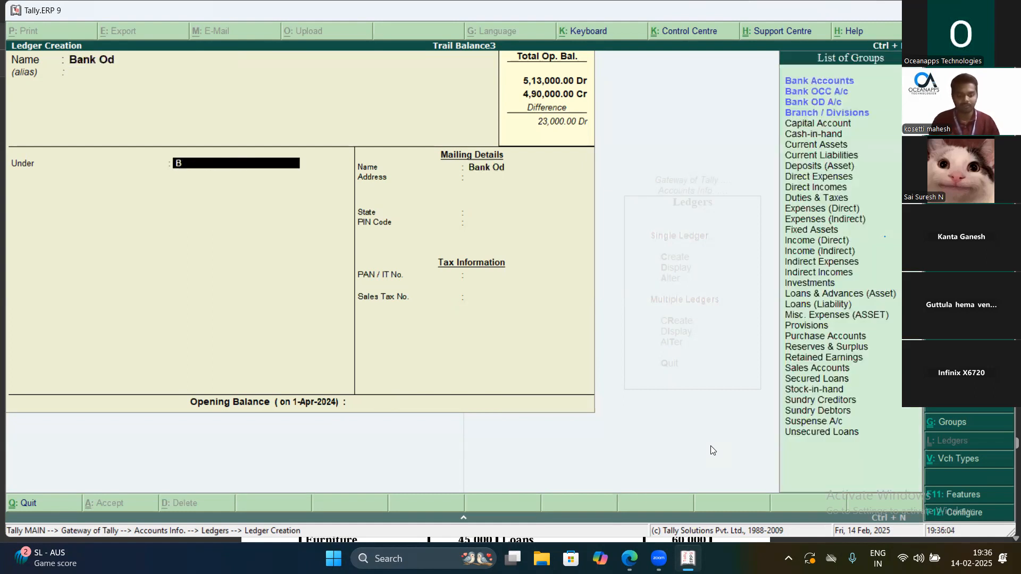
key(Down)
key(Down)
key(Down)
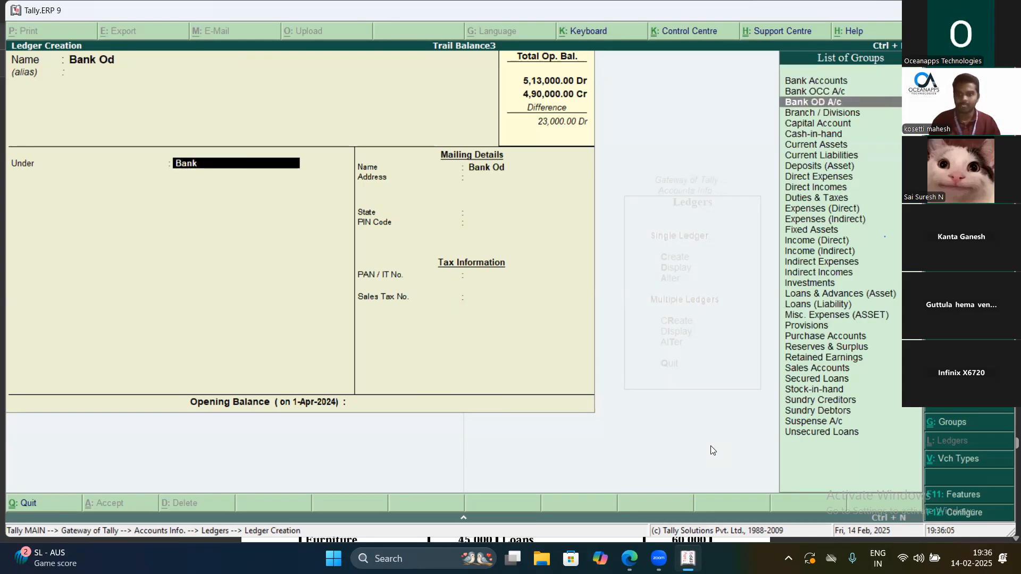
key(Return)
key(Return)
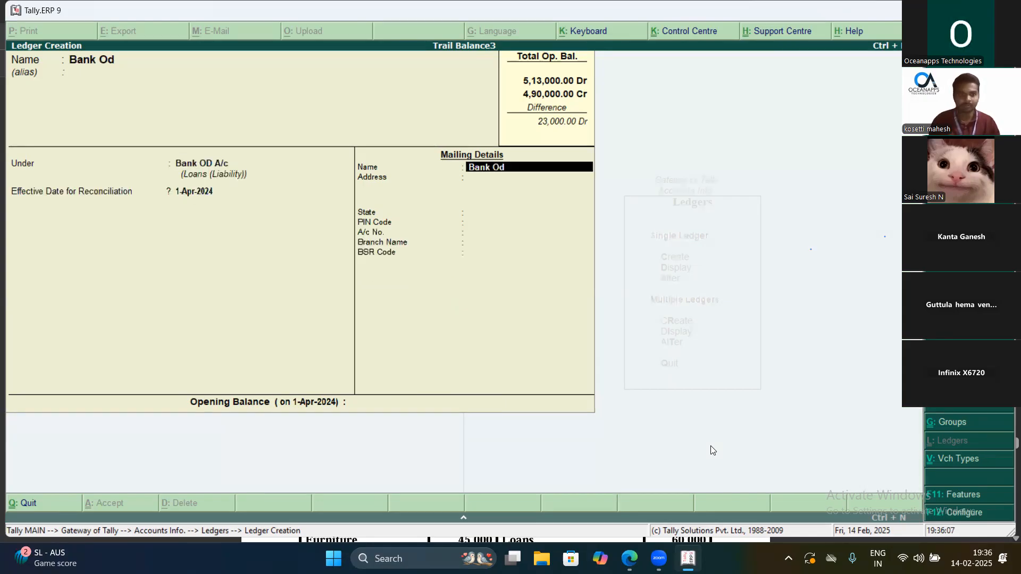
Leave Bank Od's mailing and account details at their defaults, set its opening balance to 20,000 Cr, and save it
key(Return)
key(Return)
key(Return)
key(Return)
key(Return)
key(Return)
key(Return)
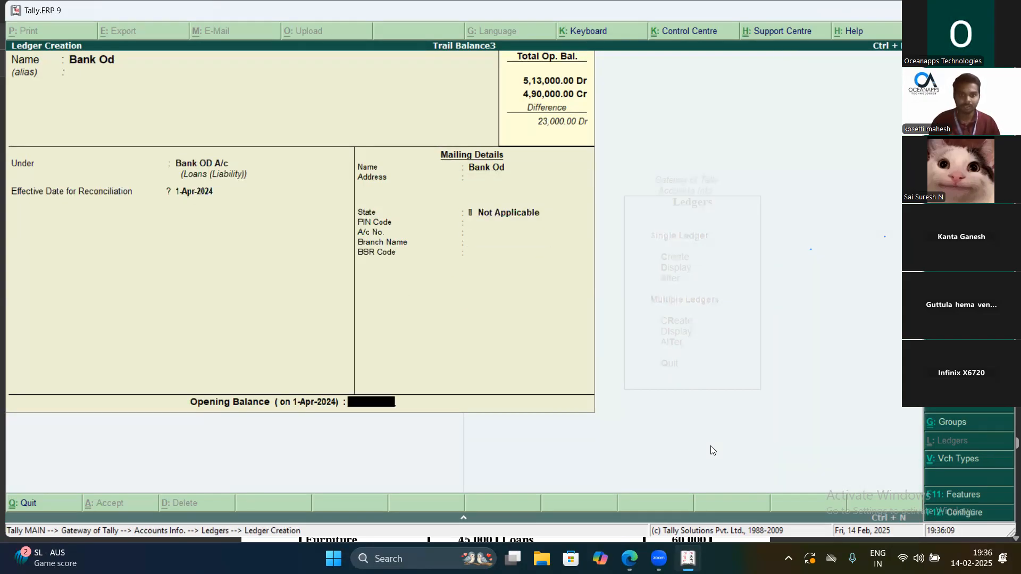
text(20000)
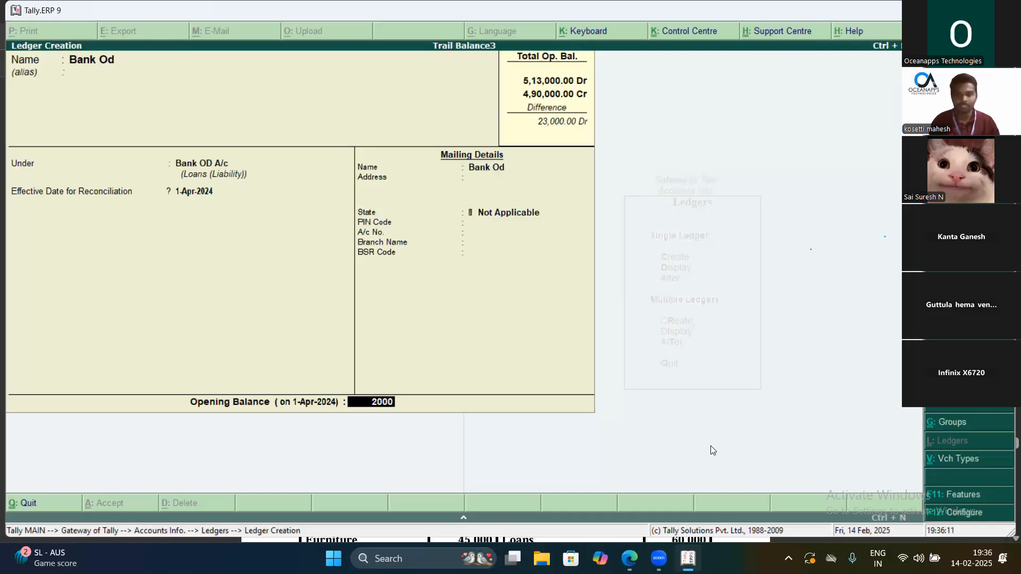
key(Return)
key(Return)
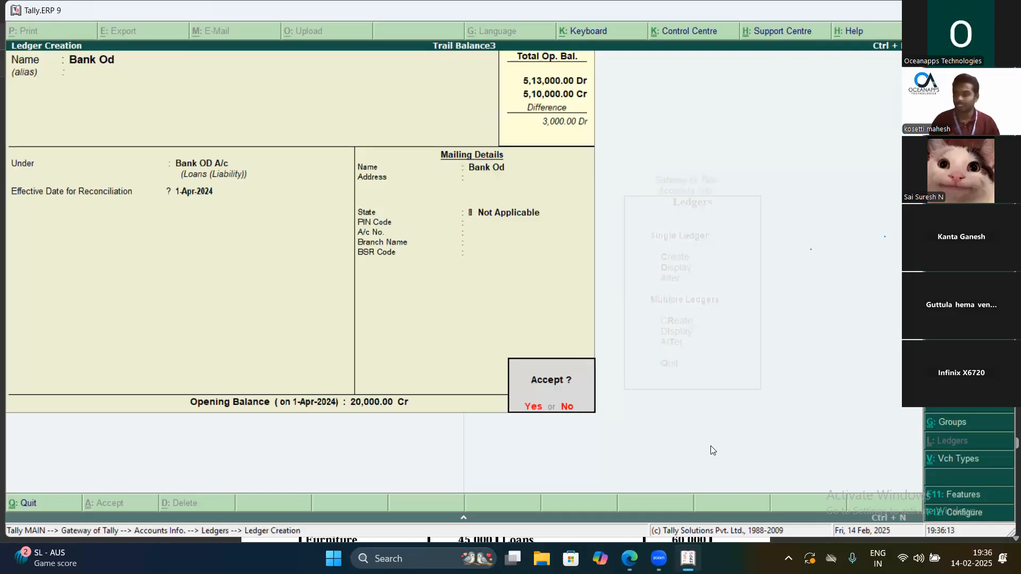
key(Return)
Name the new ledger Purchases Return and place it under the Purchase Accounts group
text(Purchases Return)
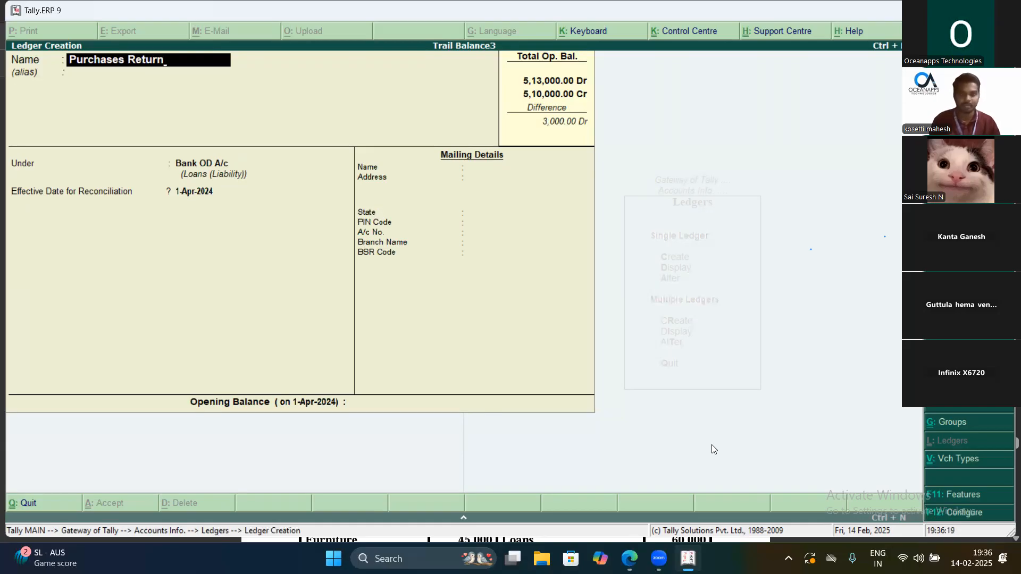
key(Return)
text(Pu)
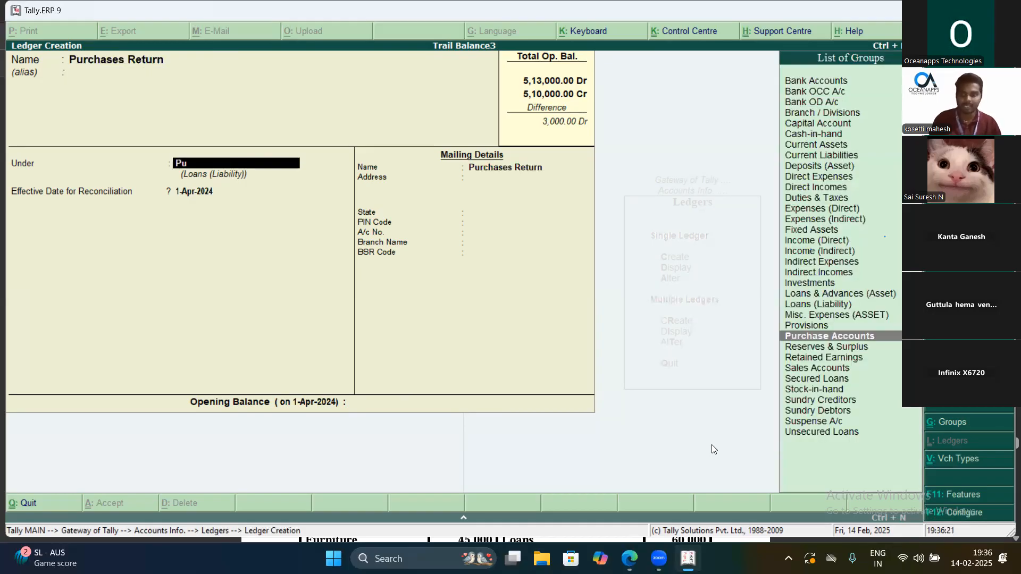
key(Return)
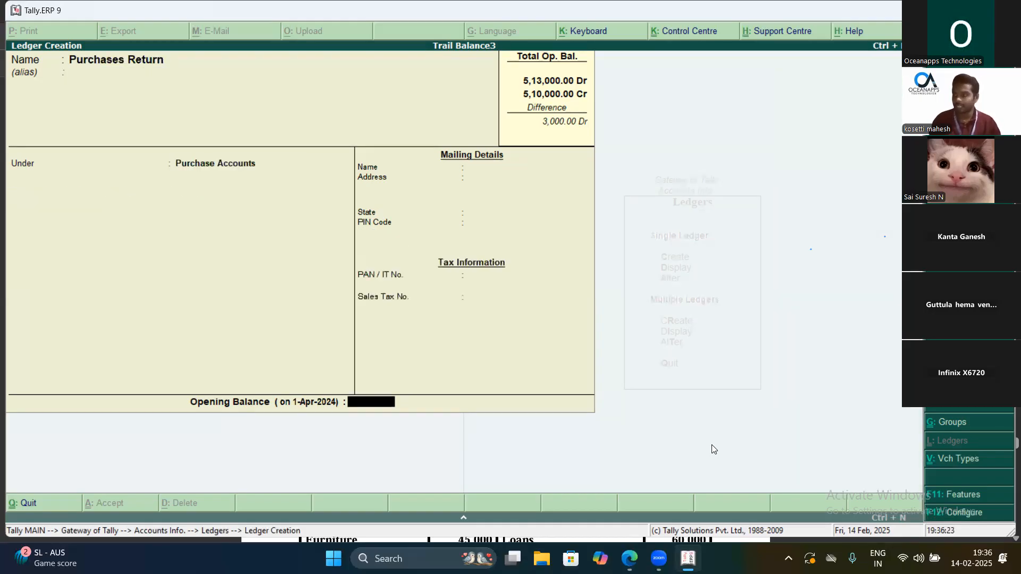
Give Purchases Return an opening balance of 3,000 Cr, save it, and leave ledger creation for the main menu
text(3000)
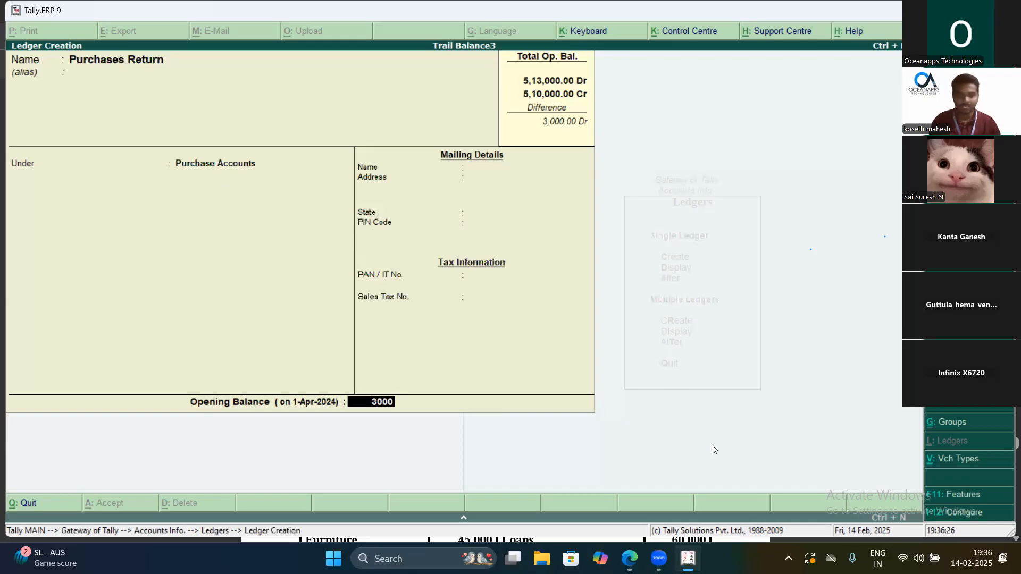
key(Return)
text(cr)
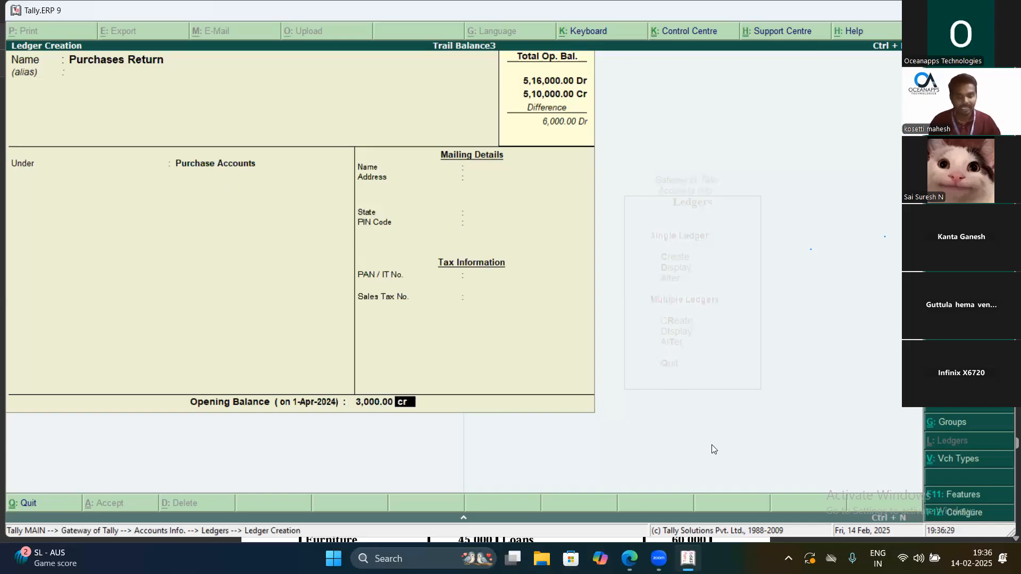
key(Return)
key(Return)
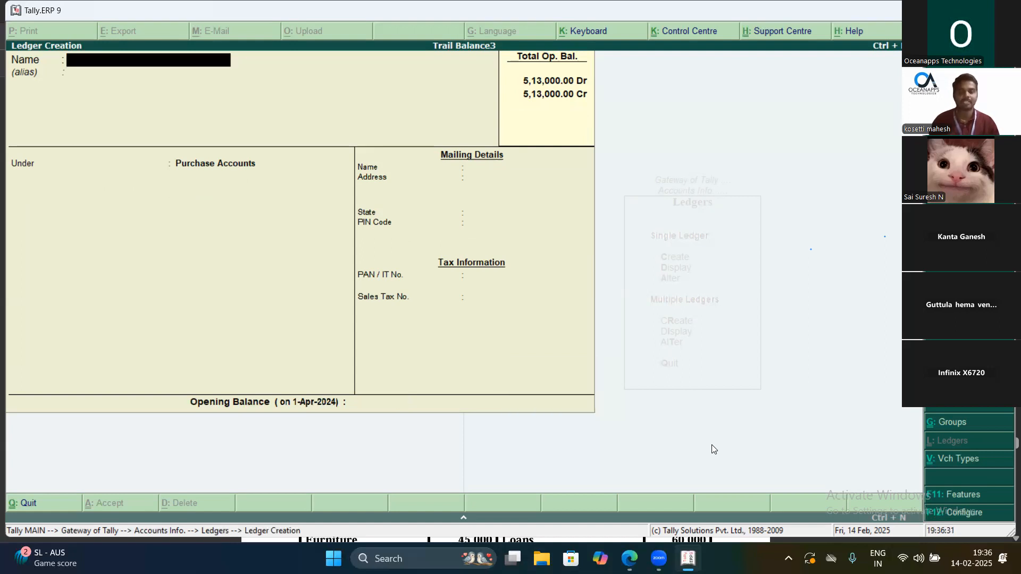
key(Escape)
key(Escape)
key(Escape)
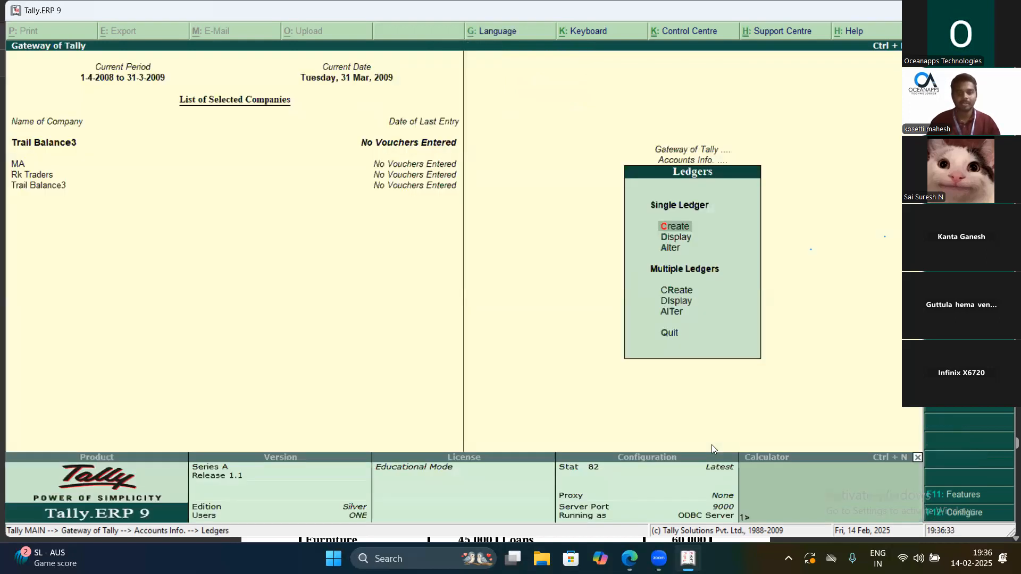
Display the company's Trial Balance in detailed form, check its debit and credit totals, and close it
key(Down)
key(Down)
key(Down)
key(Down)
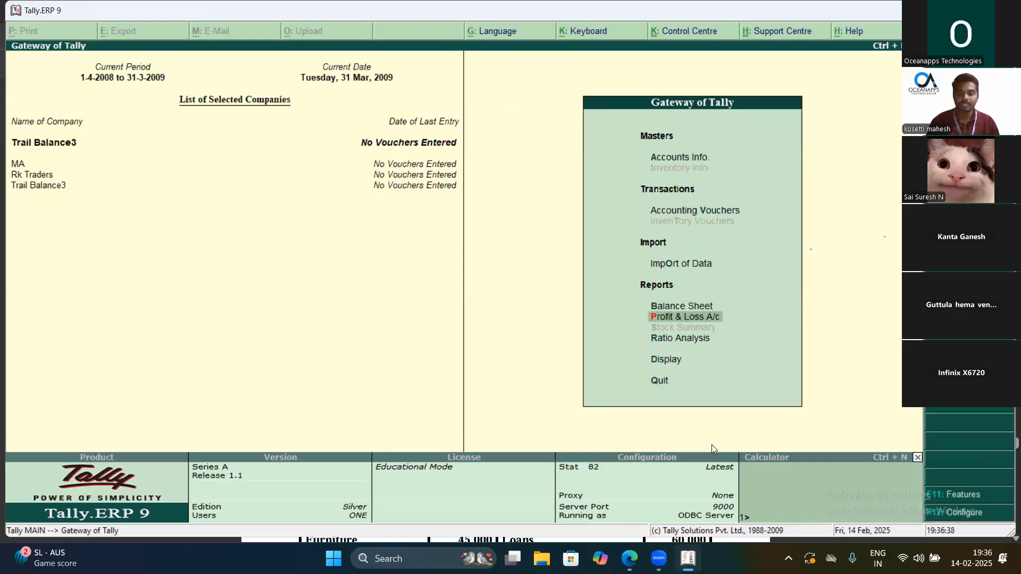
key(Down)
key(Down)
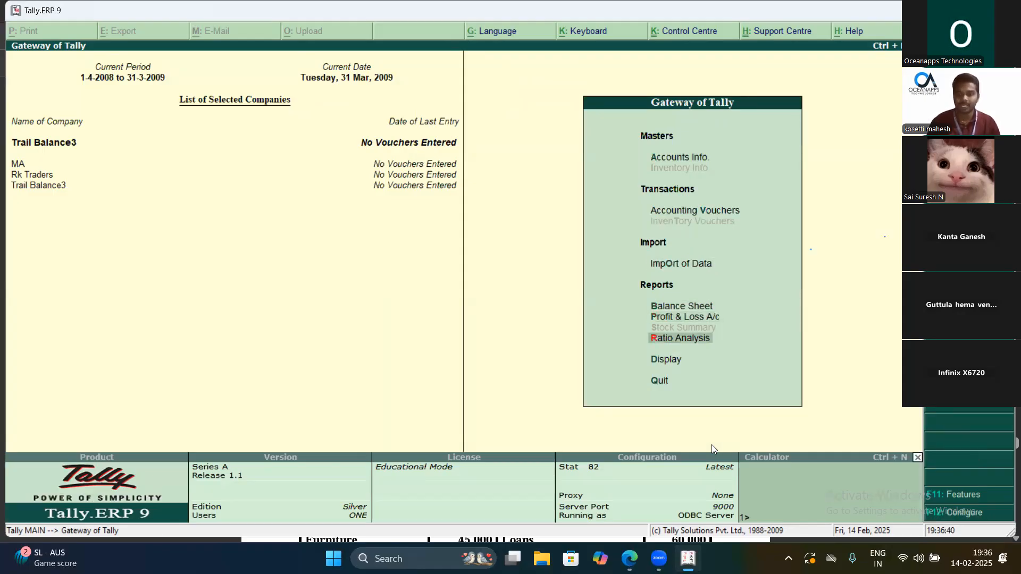
key(Return)
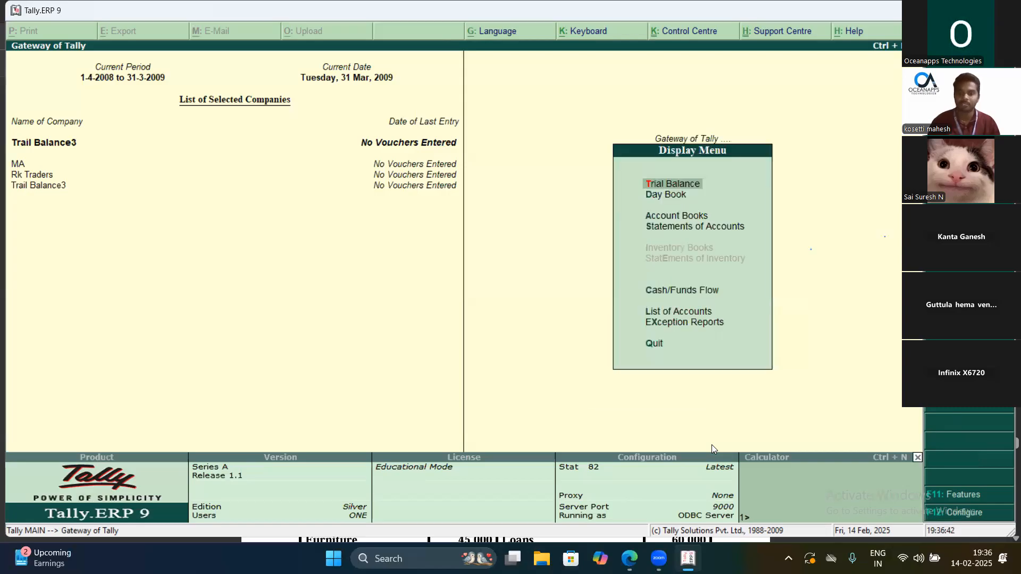
key(Return)
key(alt+F1)
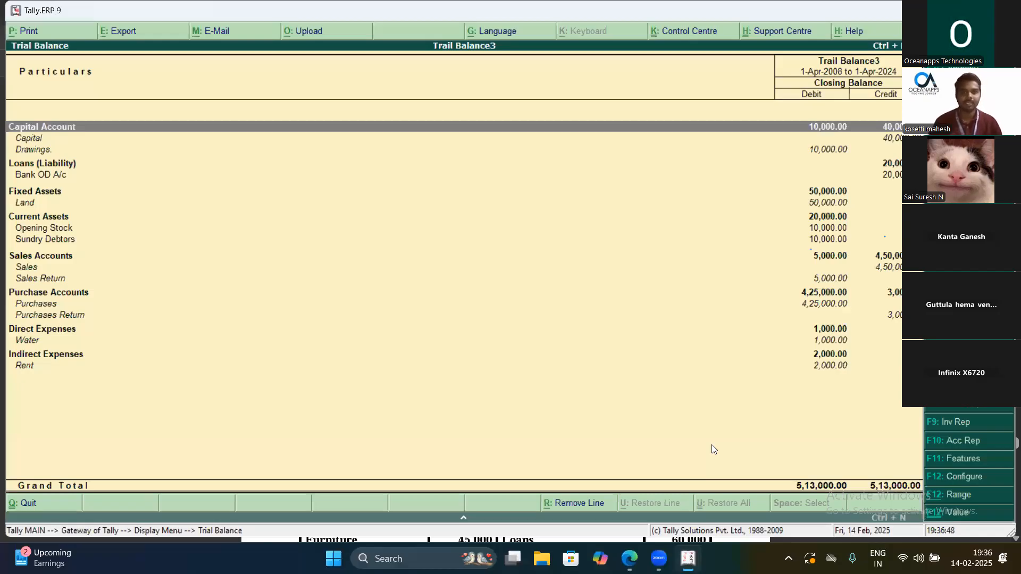
key(Escape)
key(Escape)
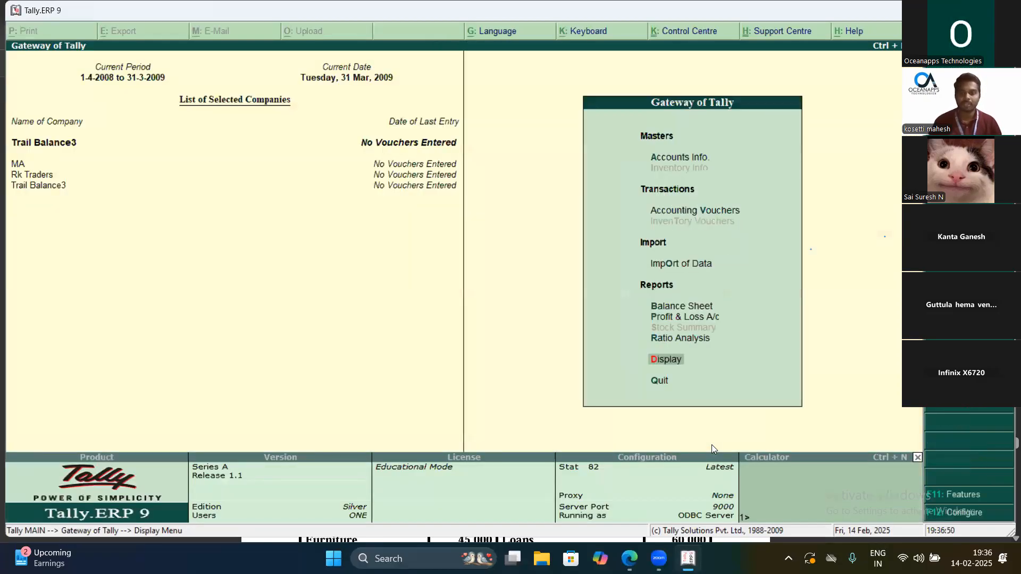
Display the detailed Profit & Loss A/c, examine the trading figures and profit, and close the report
key(Up)
key(Up)
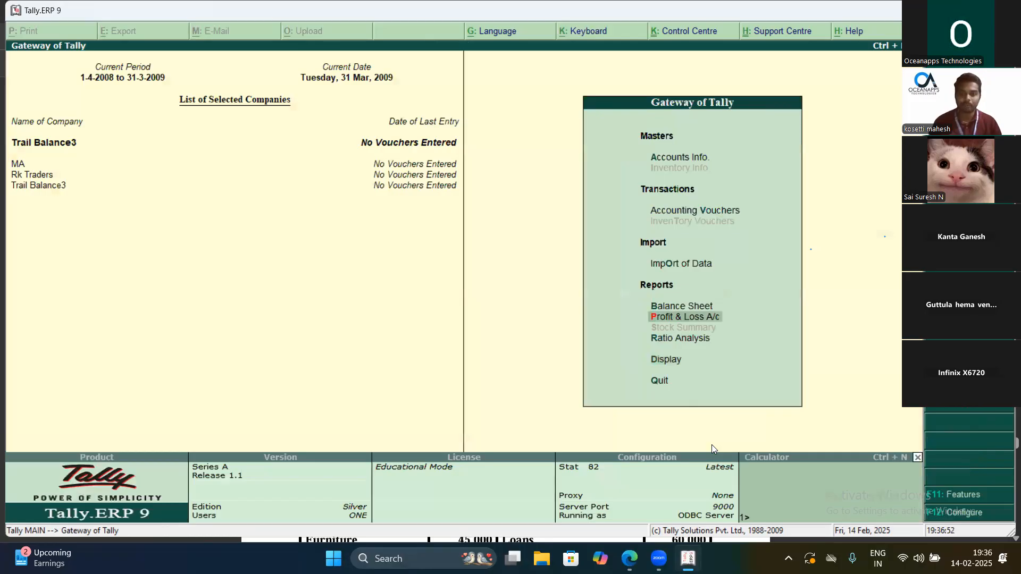
key(Return)
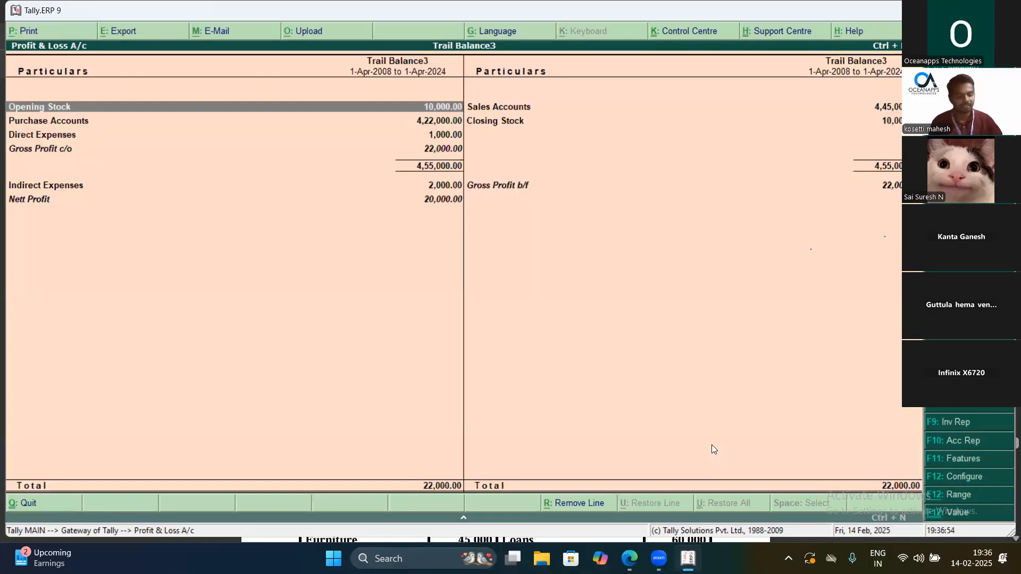
key(alt+F1)
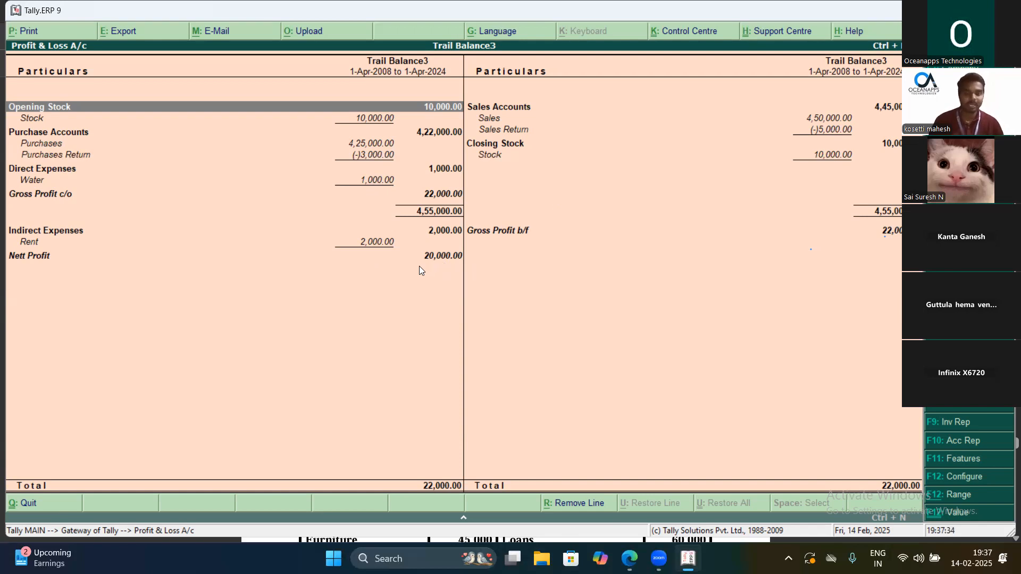
key(Escape)
Display the detailed Balance Sheet, examine the ledgers under liabilities and assets, and close the report
key(Up)
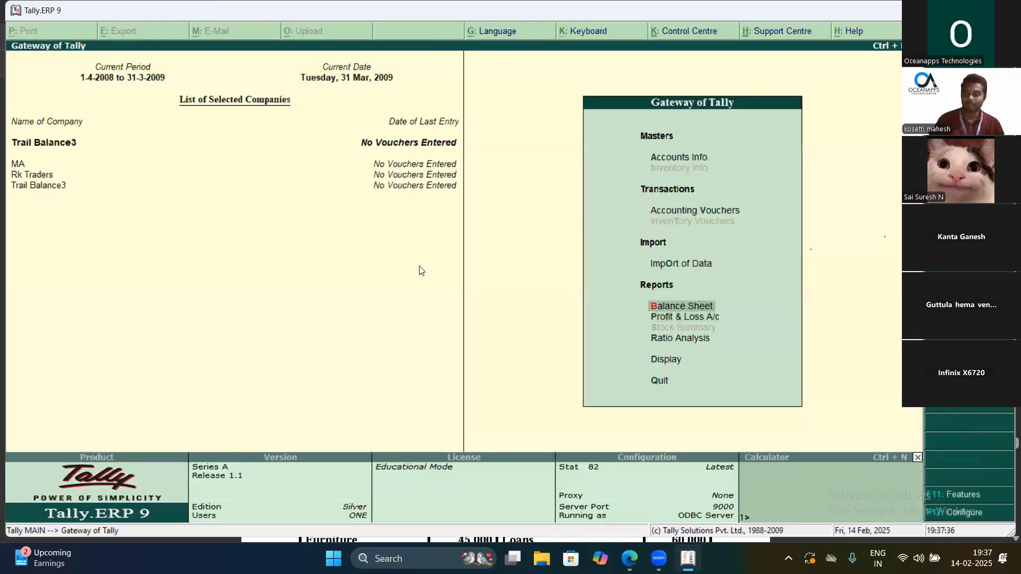
key(Return)
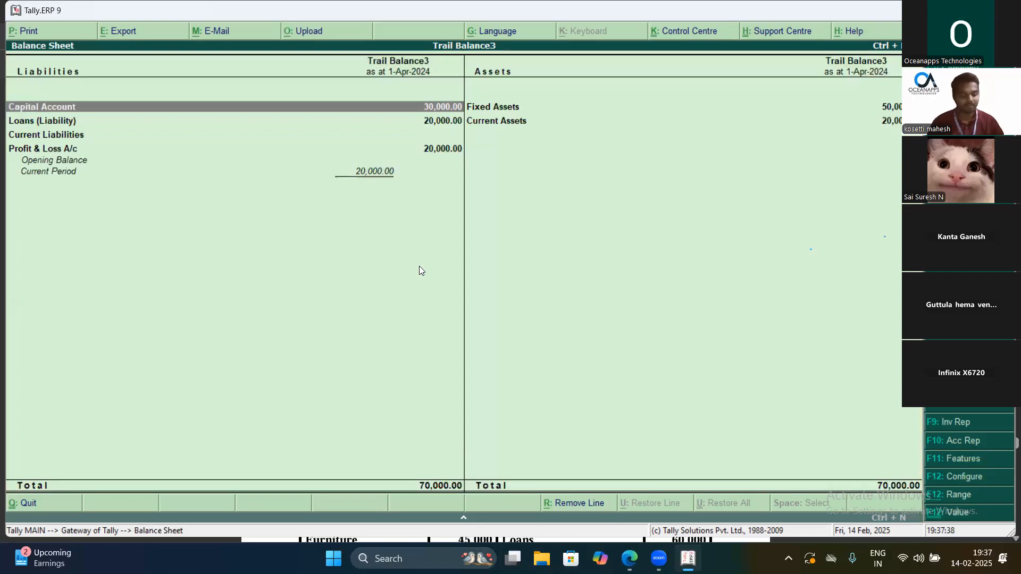
key(alt+F1)
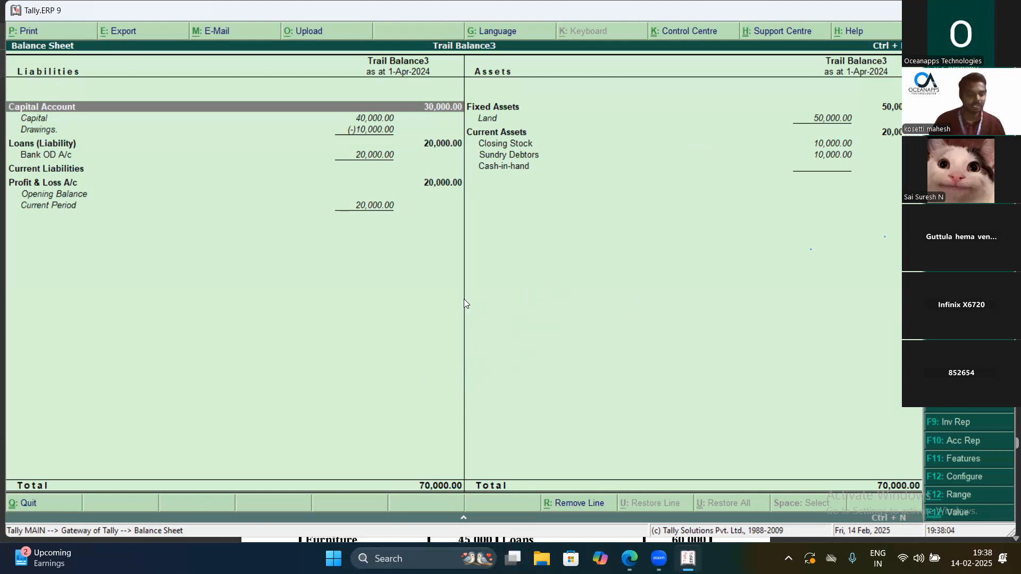
key(Escape)
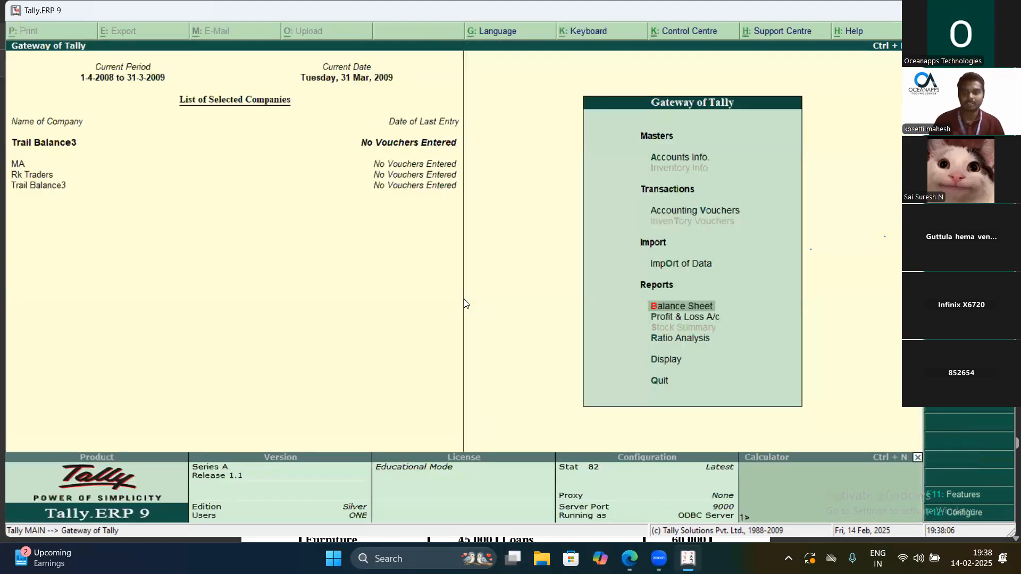
Reopen the Trial Balance with ledger details, review each group's balances, and return to the main menu
key(Down)
key(Down)
key(Down)
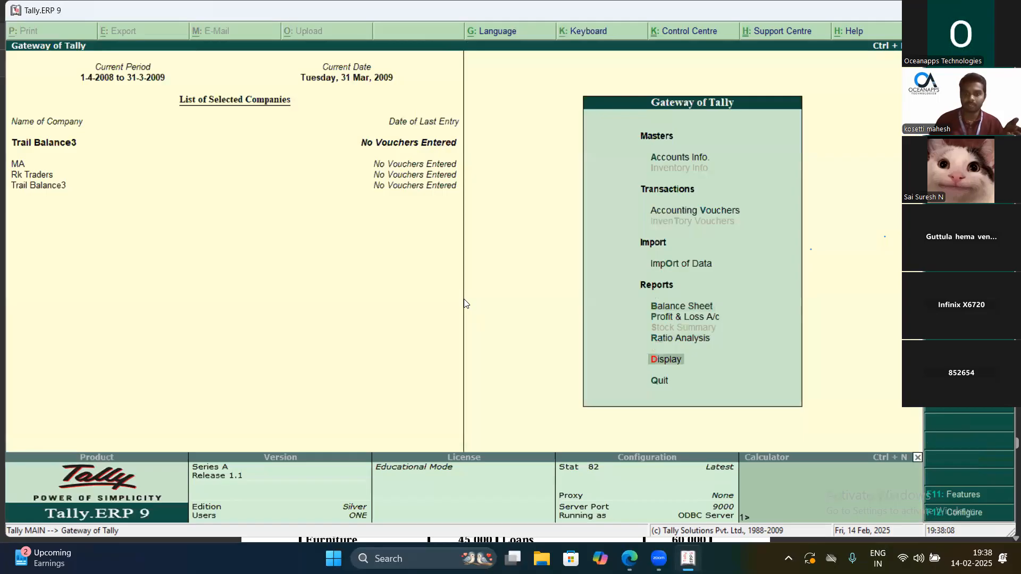
key(Return)
key(Return)
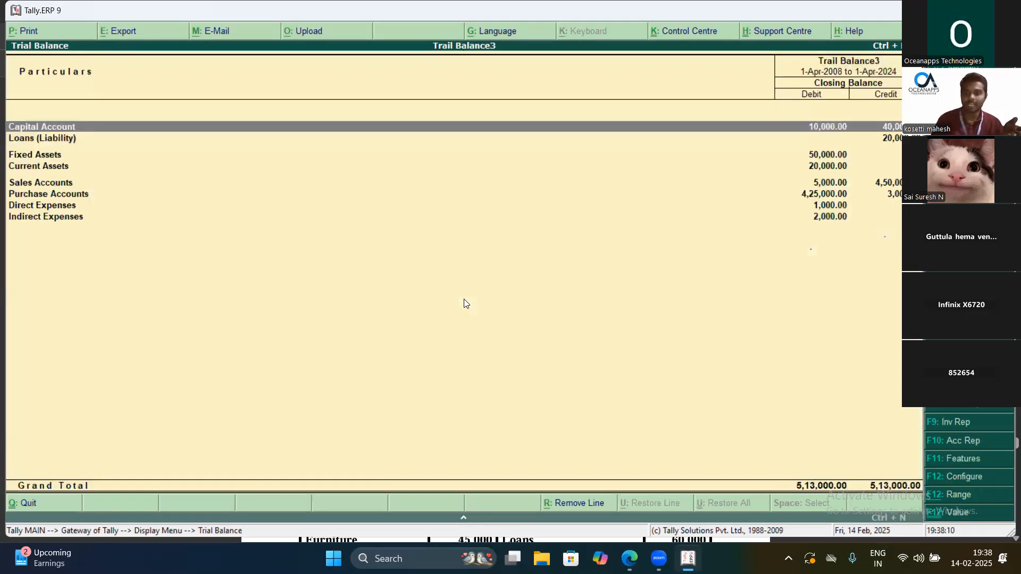
key(alt+F1)
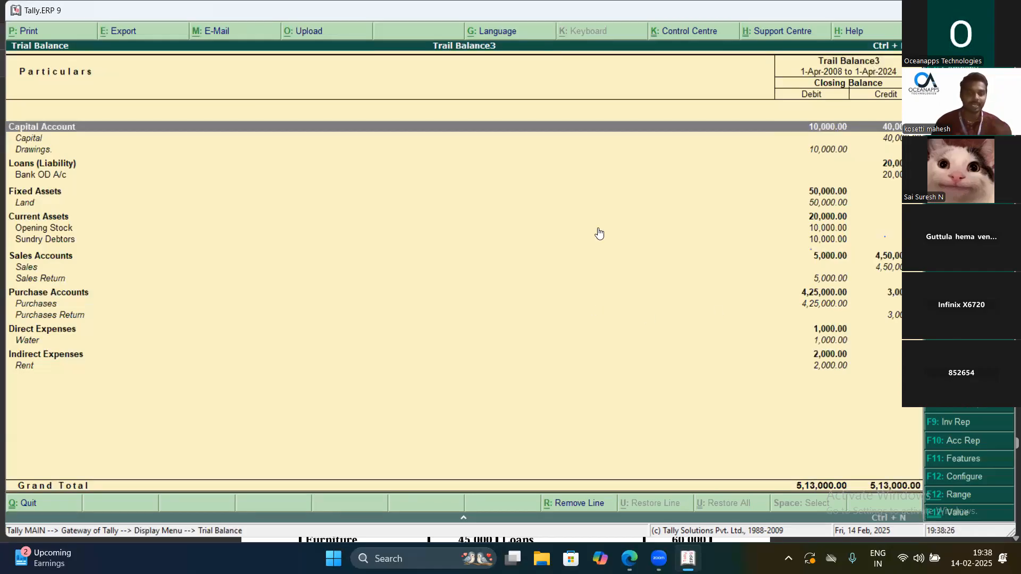
key(Escape)
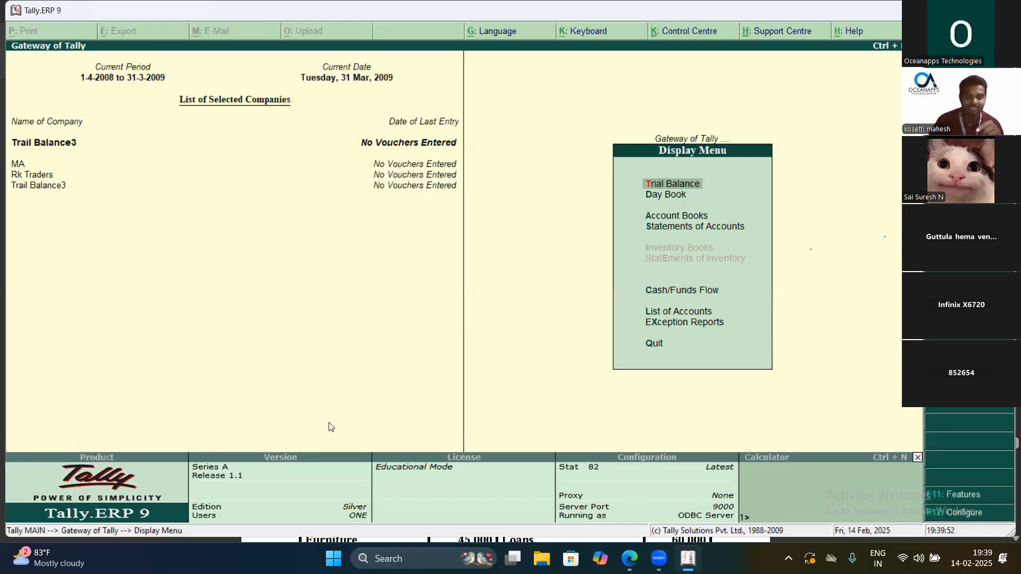
key(Escape)
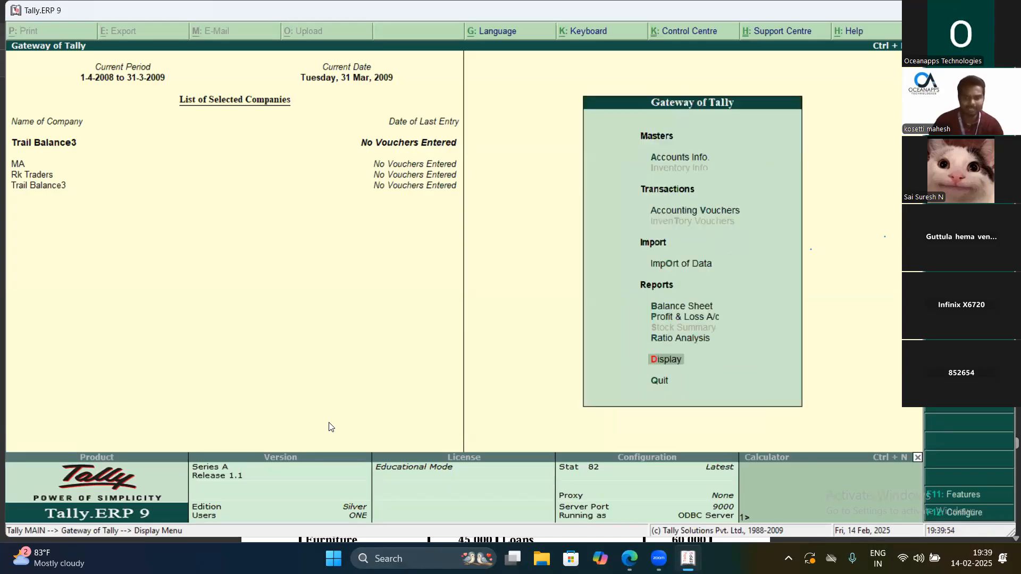
Open the form for creating multiple ledgers at once in the Trail Balance3 company
key(Up)
key(Up)
key(Up)
key(Up)
key(Up)
key(Up)
key(Up)
key(Down)
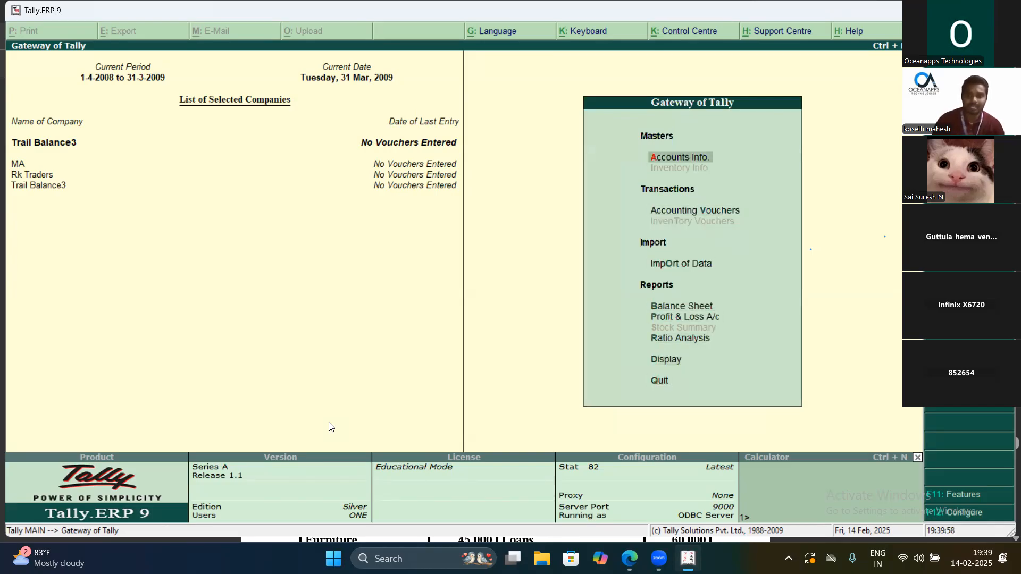
key(Return)
key(Down)
key(Return)
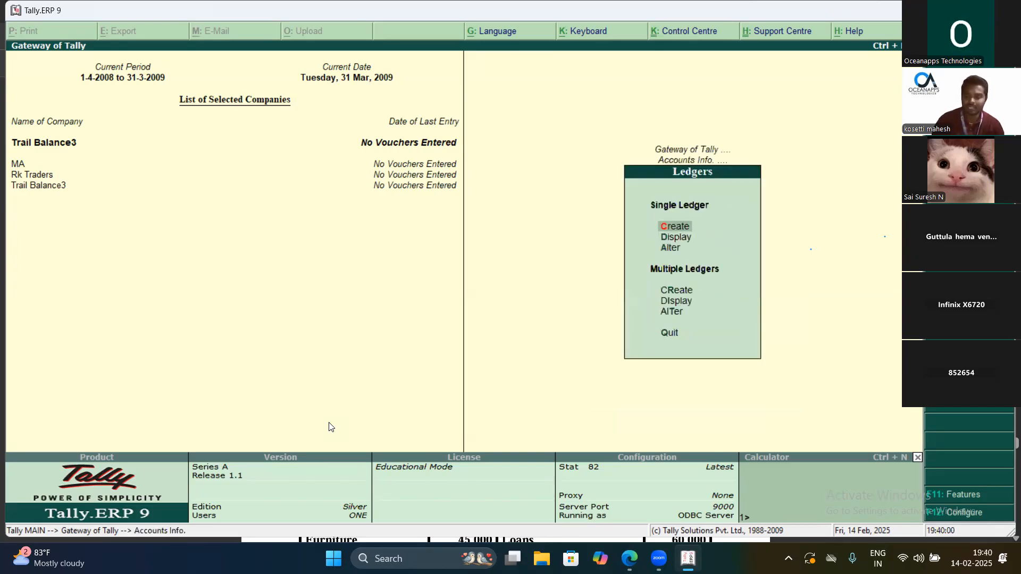
key(Down)
key(Down)
key(Down)
key(Down)
key(Up)
key(Return)
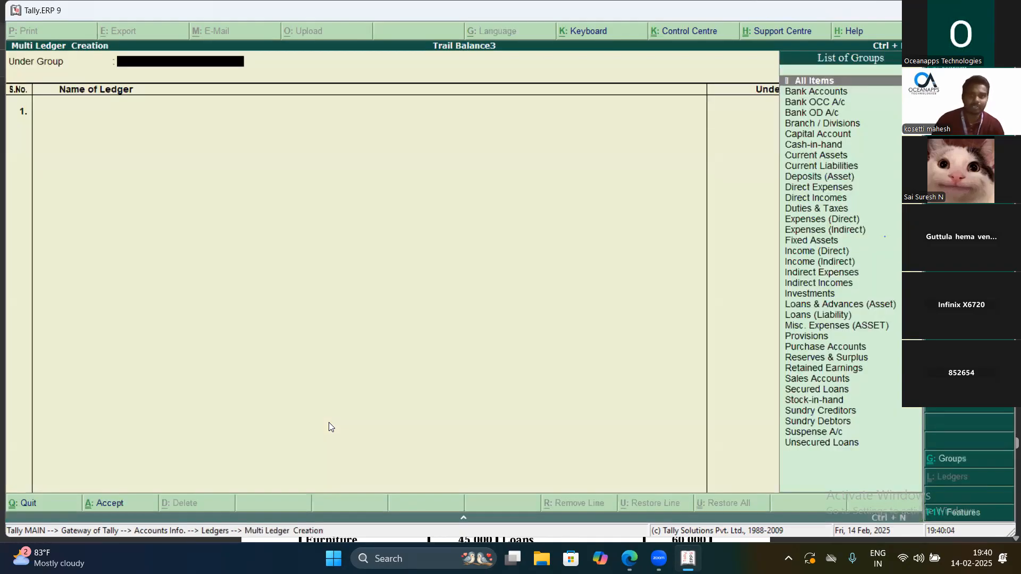
Choose All Items as the group scope and try to add a ledger named Land
key(Return)
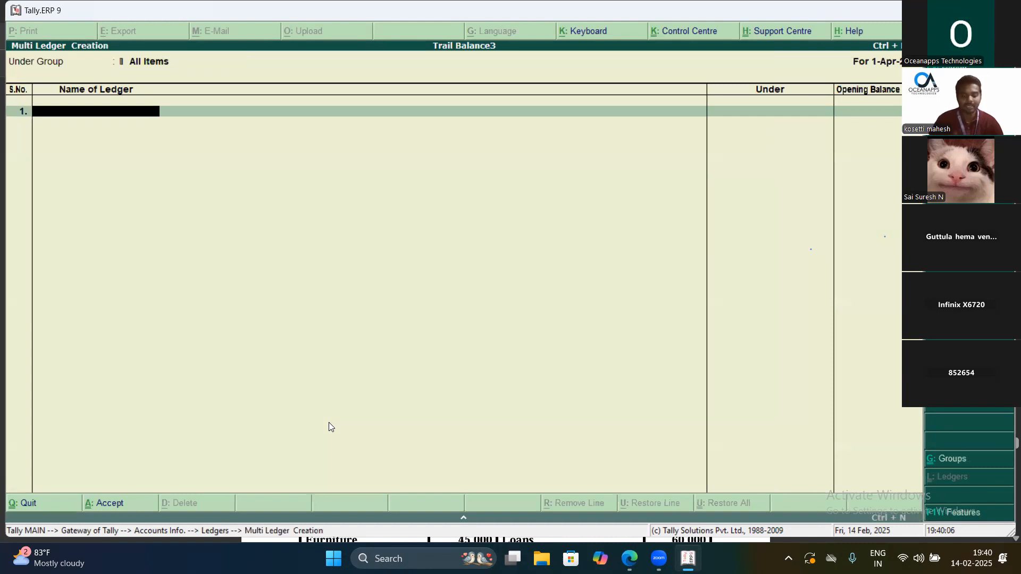
text(Land)
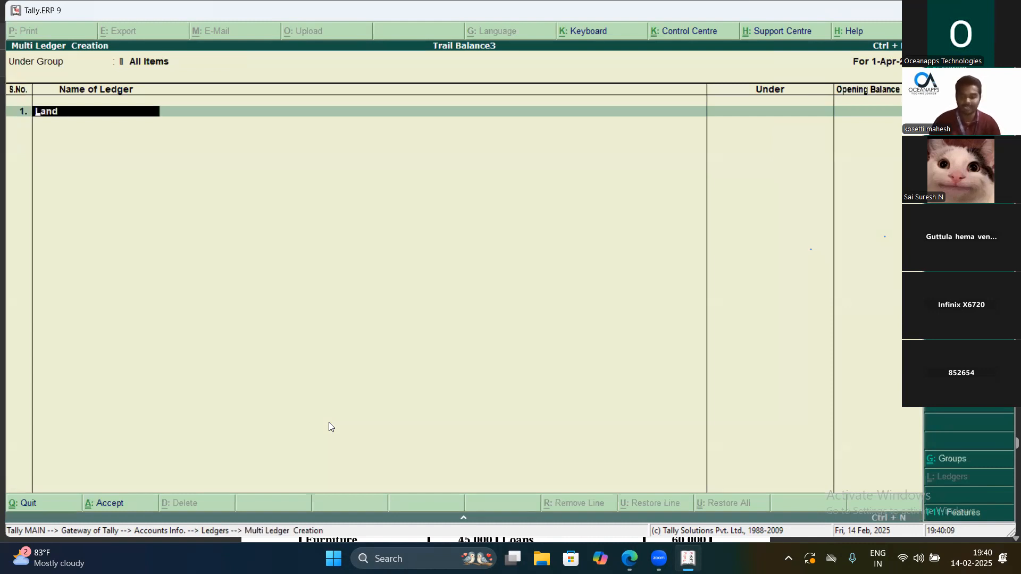
key(Return)
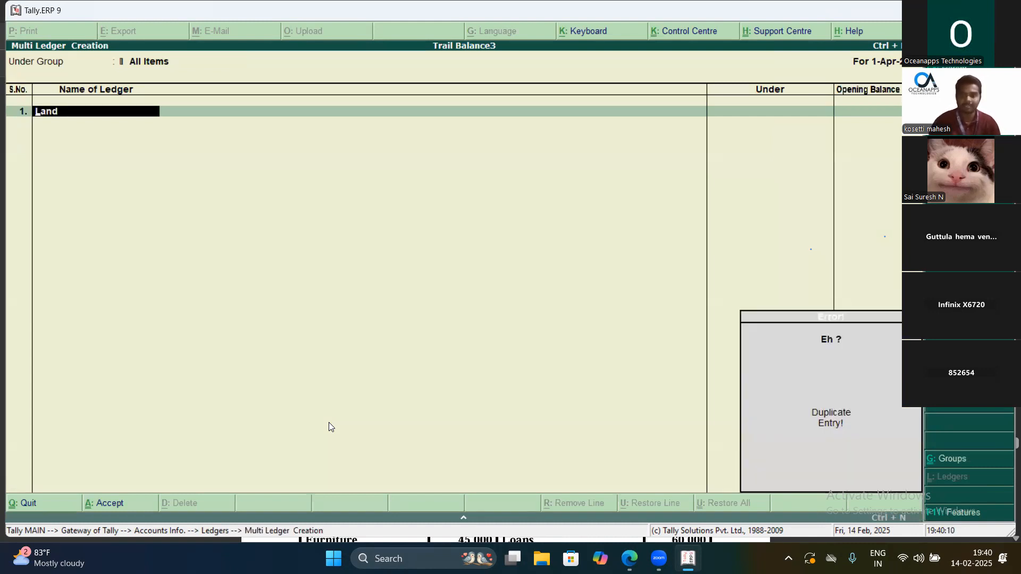
key(BackSpace)
key(Return)
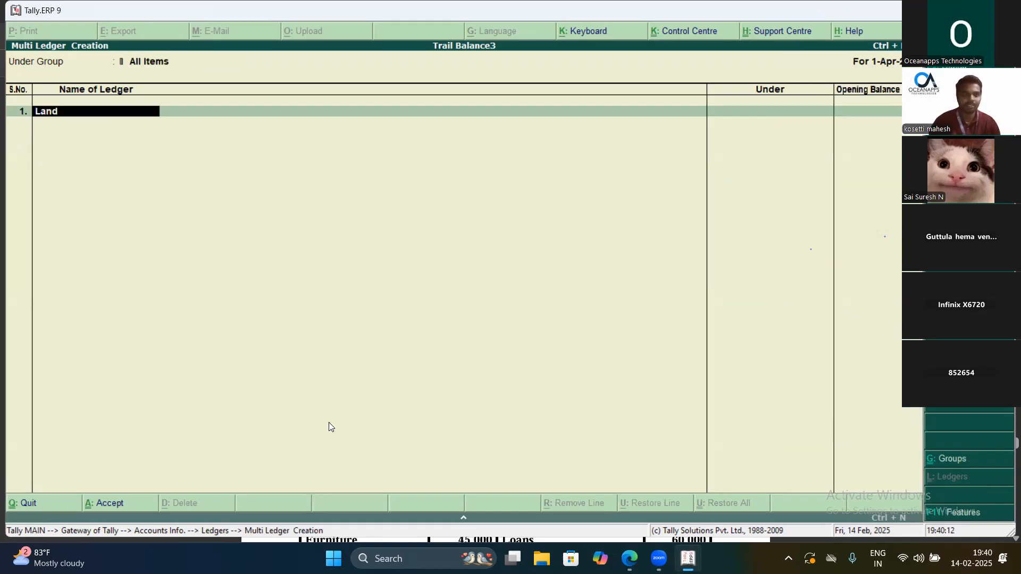
Enter a Building ledger under Fixed Assets with an opening balance of 10,000 on the first line
text(Buikding)
key(BackSpace)
key(BackSpace)
key(BackSpace)
key(BackSpace)
key(BackSpace)
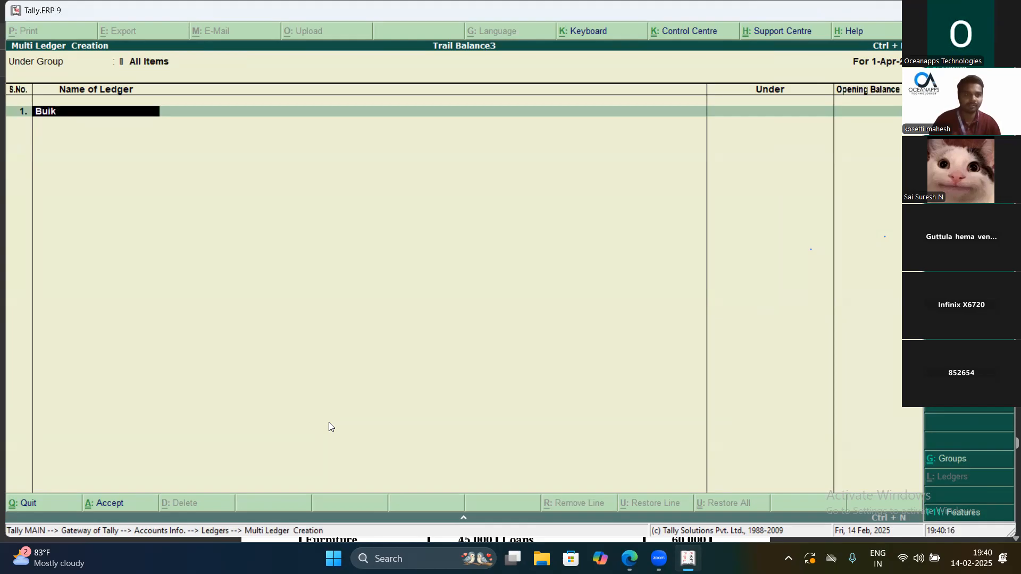
text(lding)
key(Return)
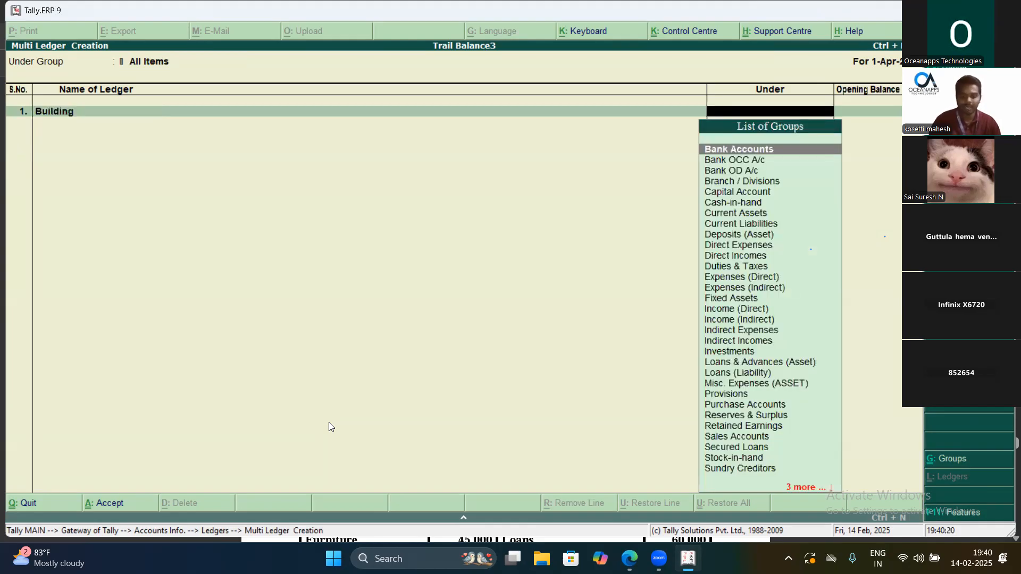
text(Fi)
key(Return)
text(10000)
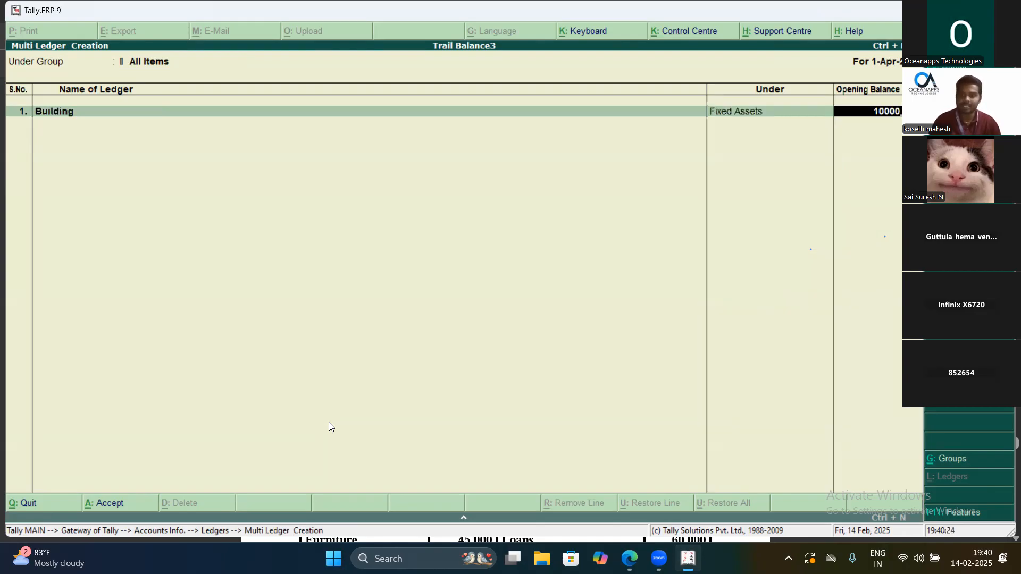
key(Return)
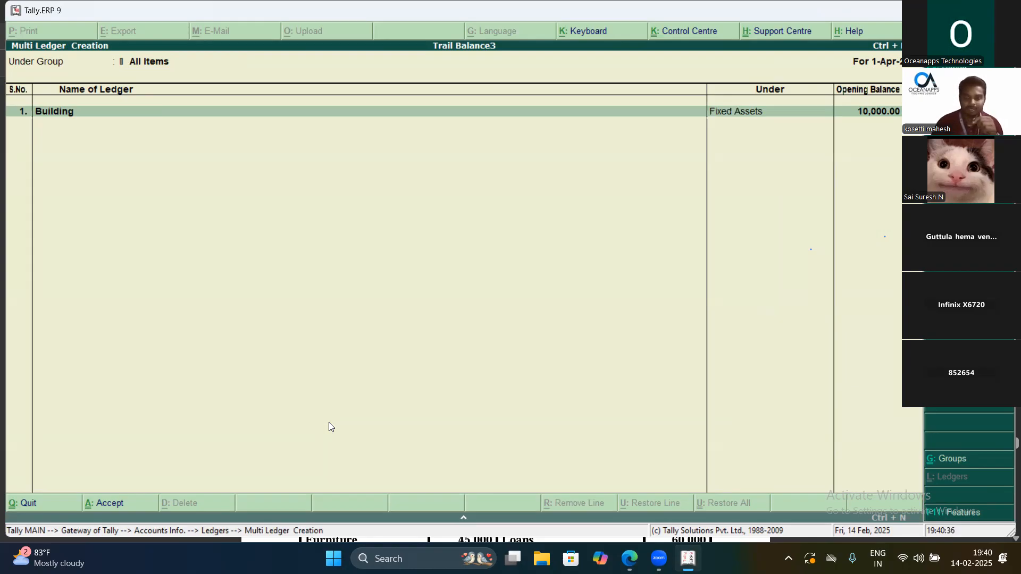
Clear Building's opening balance and quit the multiple-ledger form without saving
key(BackSpace)
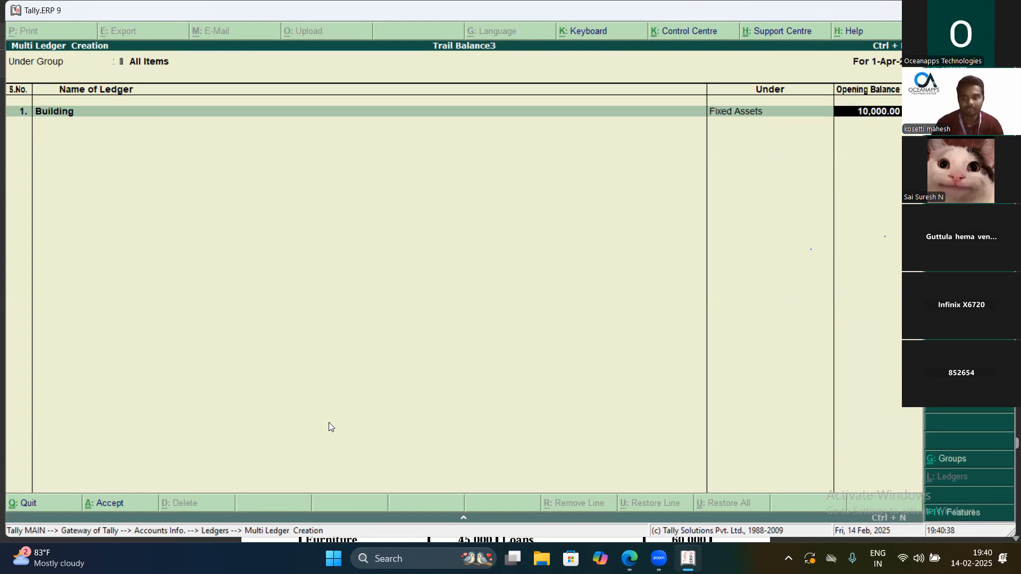
key(Delete)
key(Escape)
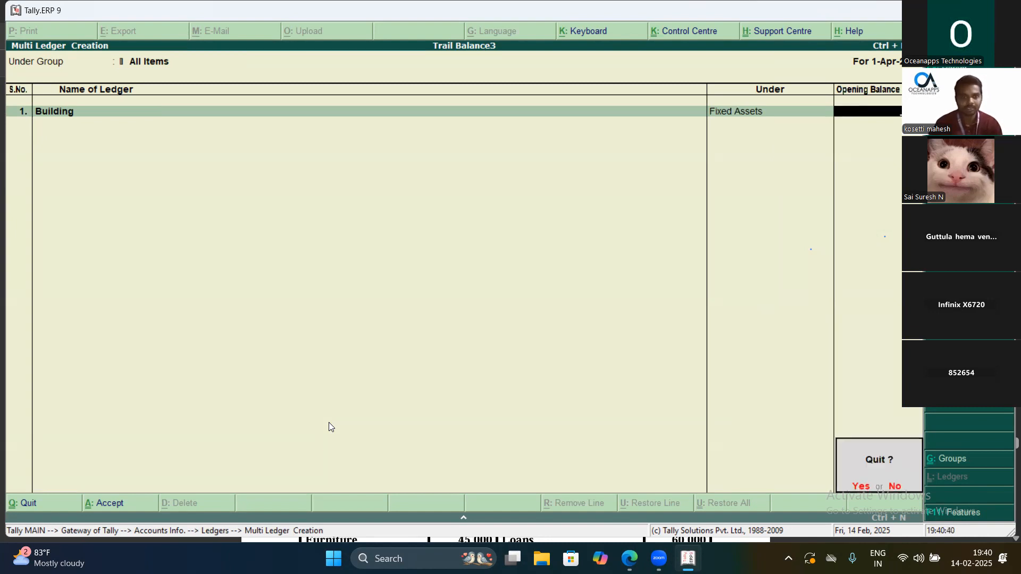
key(y)
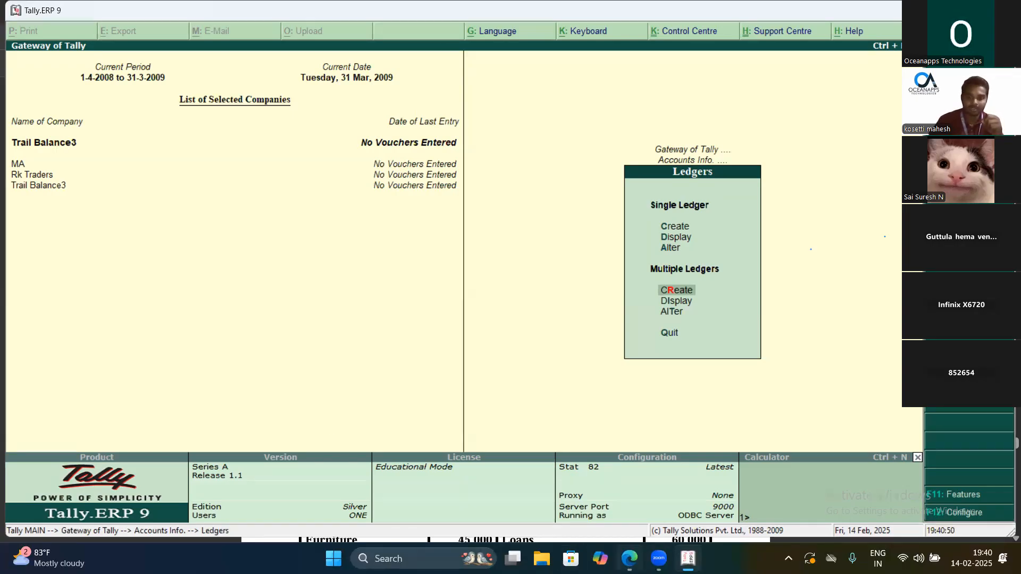
Switch to the OCEANAPPS TALLY PDF in the browser to consult the trial balance exercises
click(629, 559)
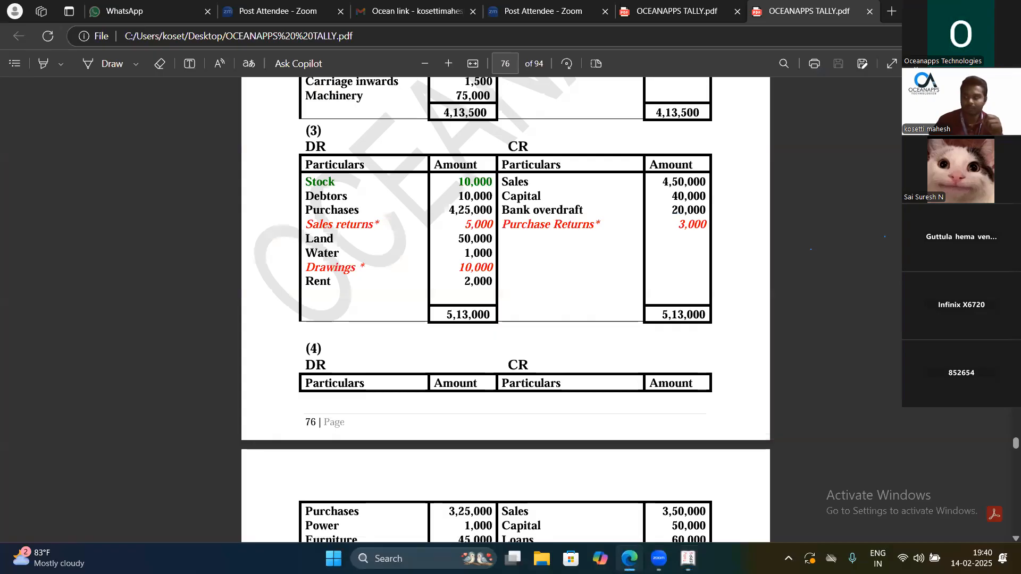